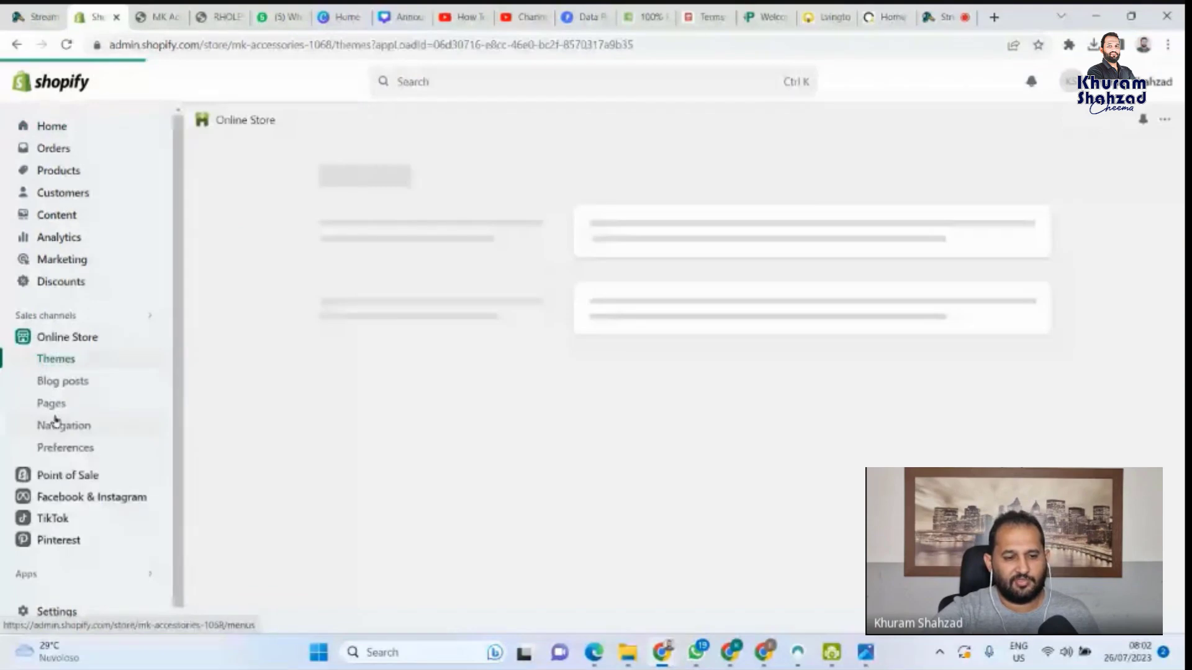
Add a new Shopify page titled 'Privacy Policy' and place the cursor in its empty content editor
{"action": "left_click", "coordinate": [54, 405]}
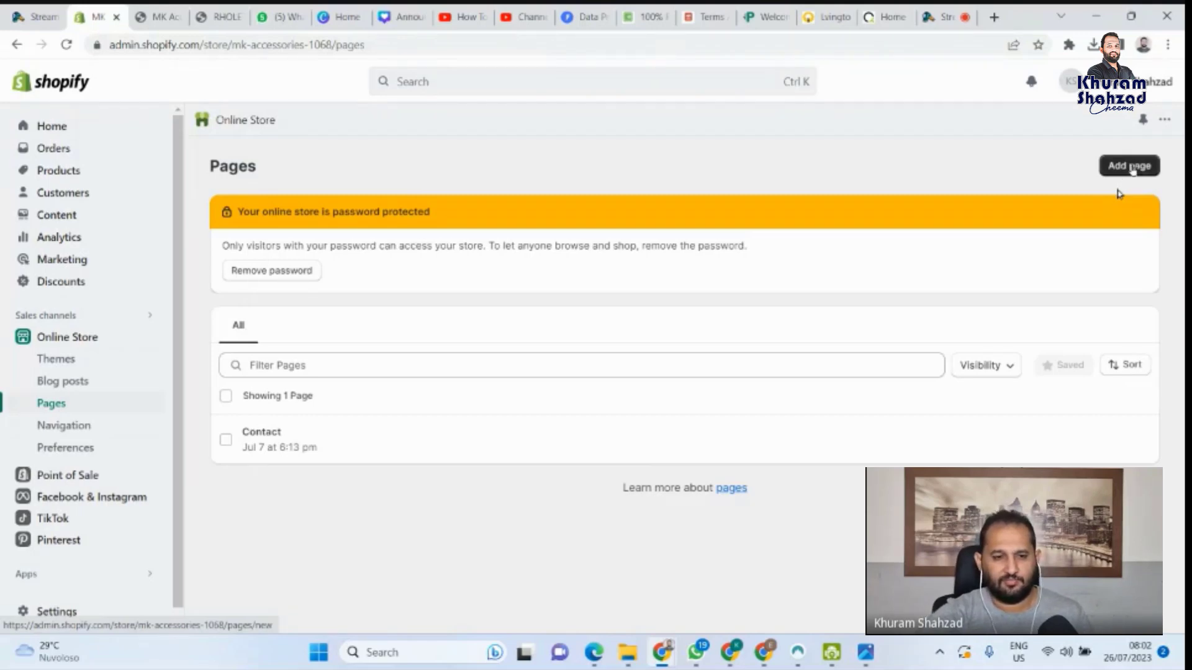
{"action": "left_click", "coordinate": [1123, 170]}
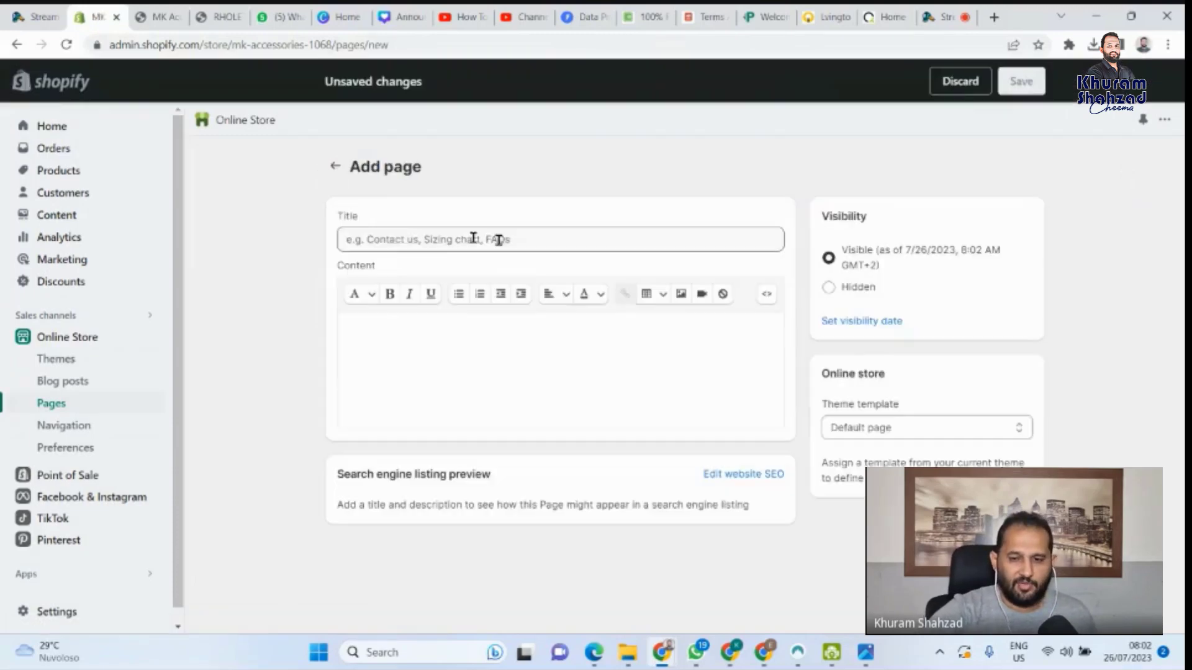
{"action": "left_click", "coordinate": [473, 238]}
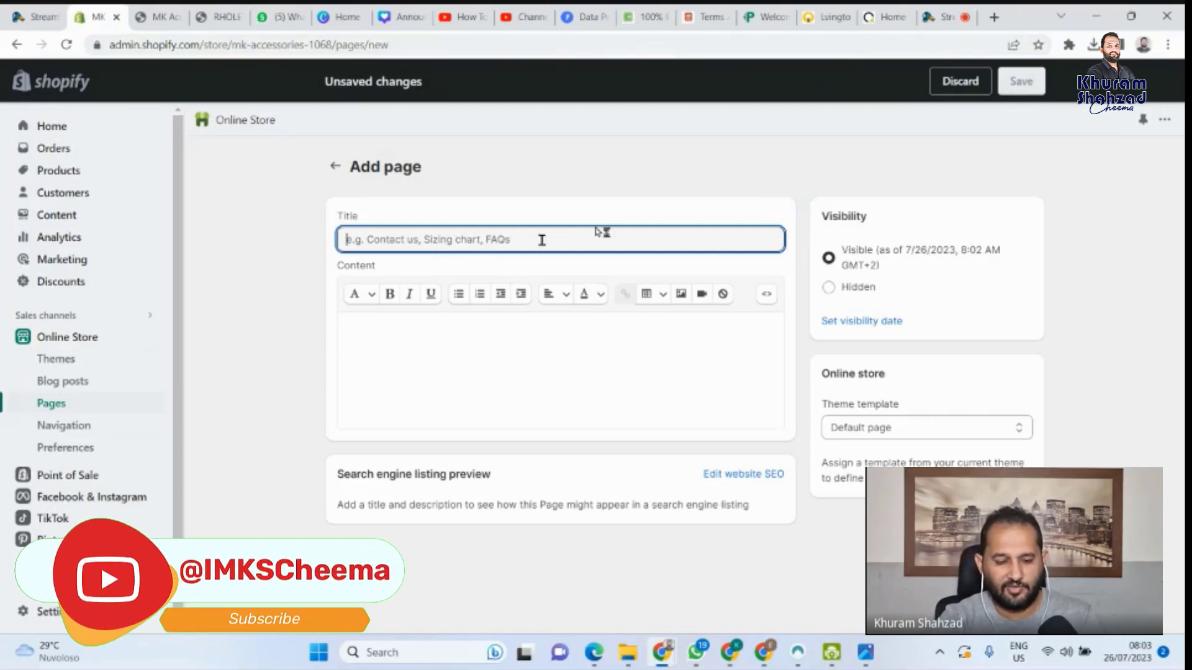
{"action": "type", "text": "Pri"}
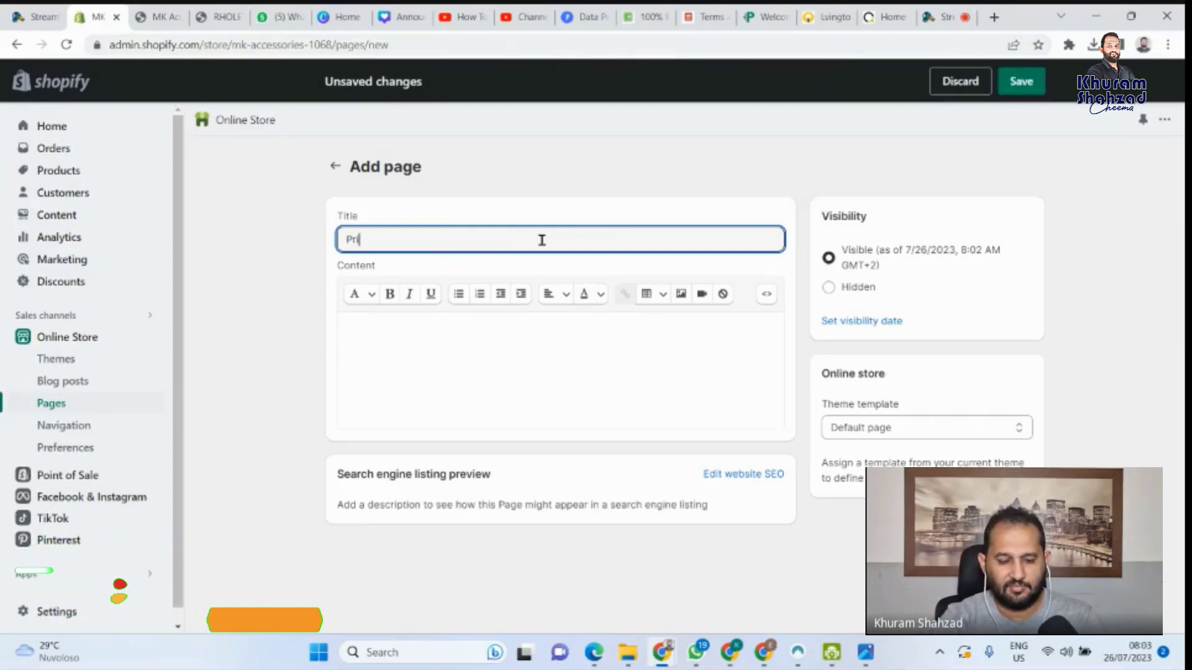
{"action": "type", "text": "vacy P"}
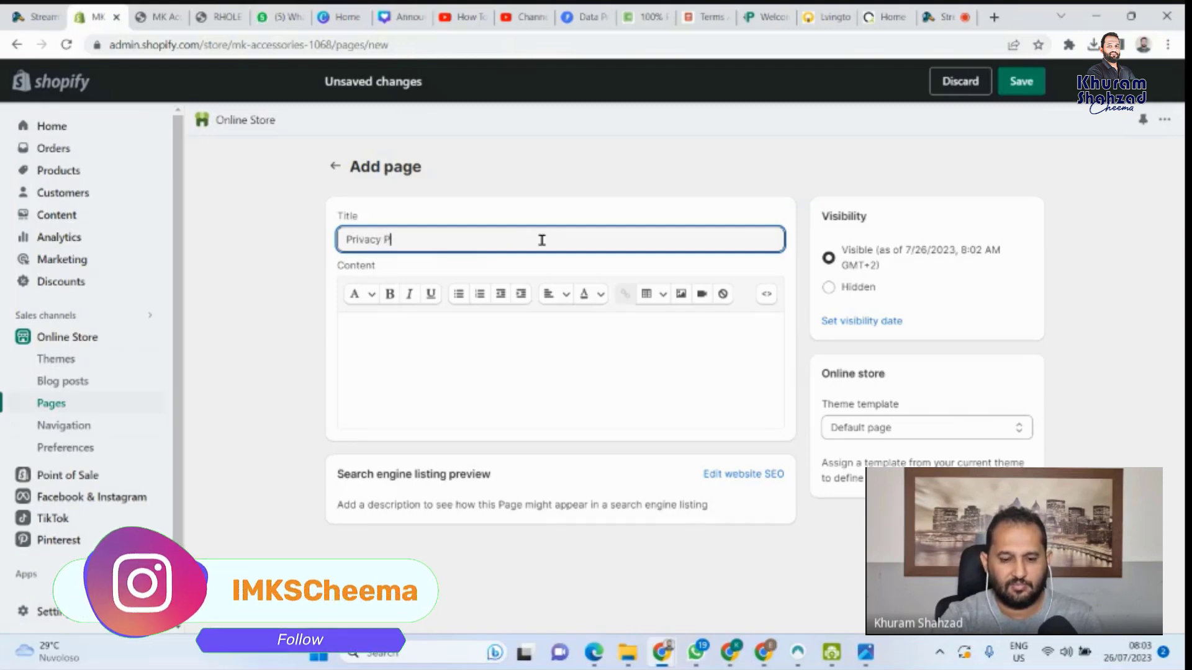
{"action": "type", "text": "olicy"}
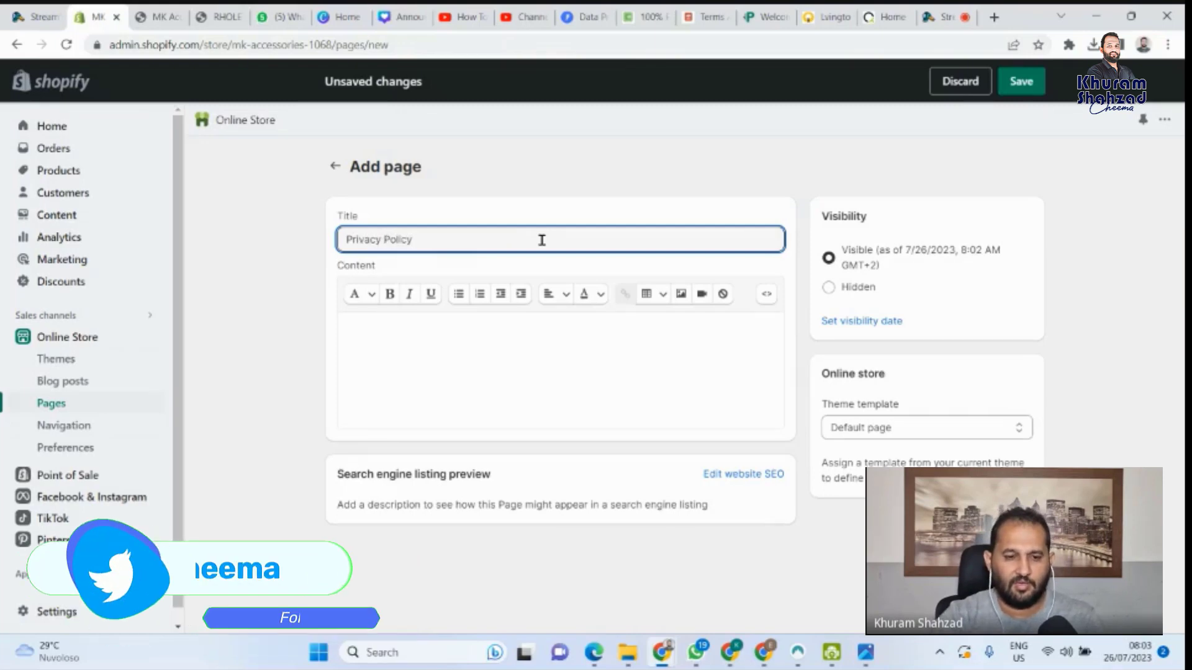
{"action": "left_click", "coordinate": [445, 321]}
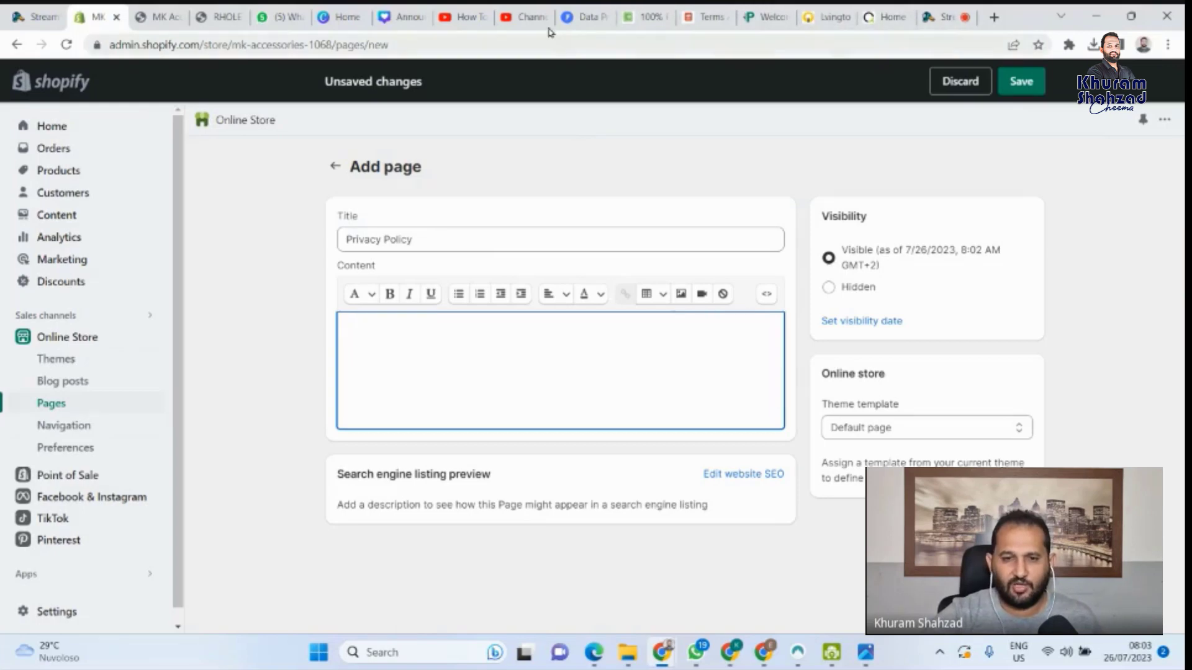
Open epicparts.co.uk in a new tab and scroll down to the footer
{"action": "left_click", "coordinate": [993, 20]}
{"action": "type", "text": "epic"}
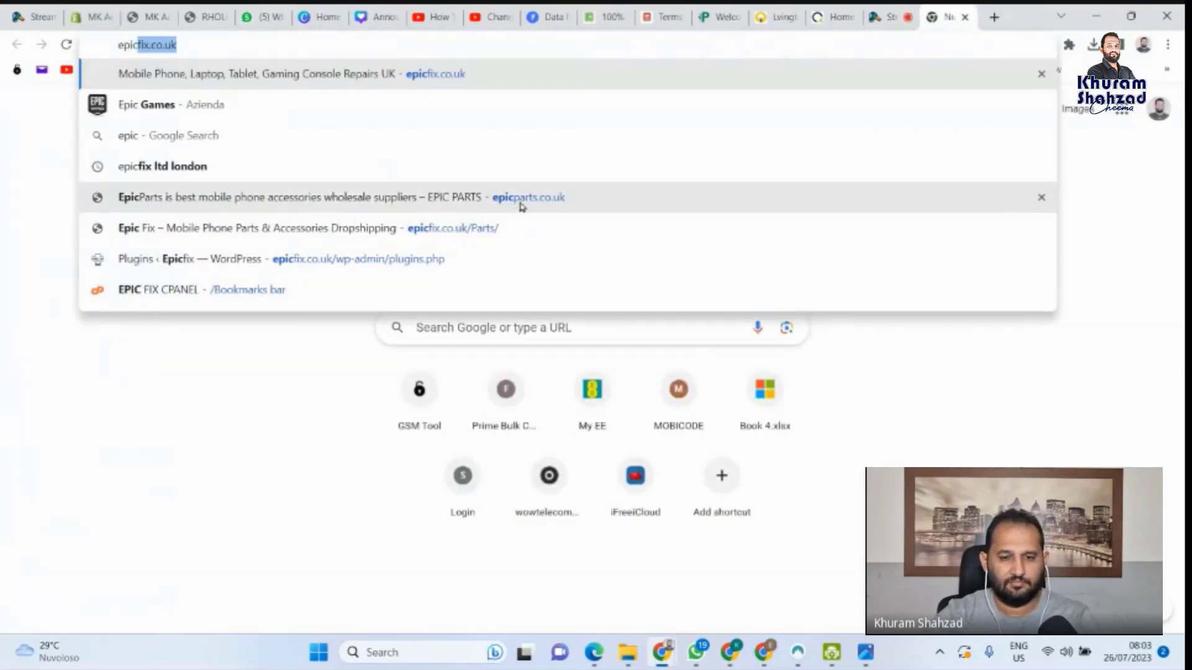
{"action": "left_click", "coordinate": [519, 200]}
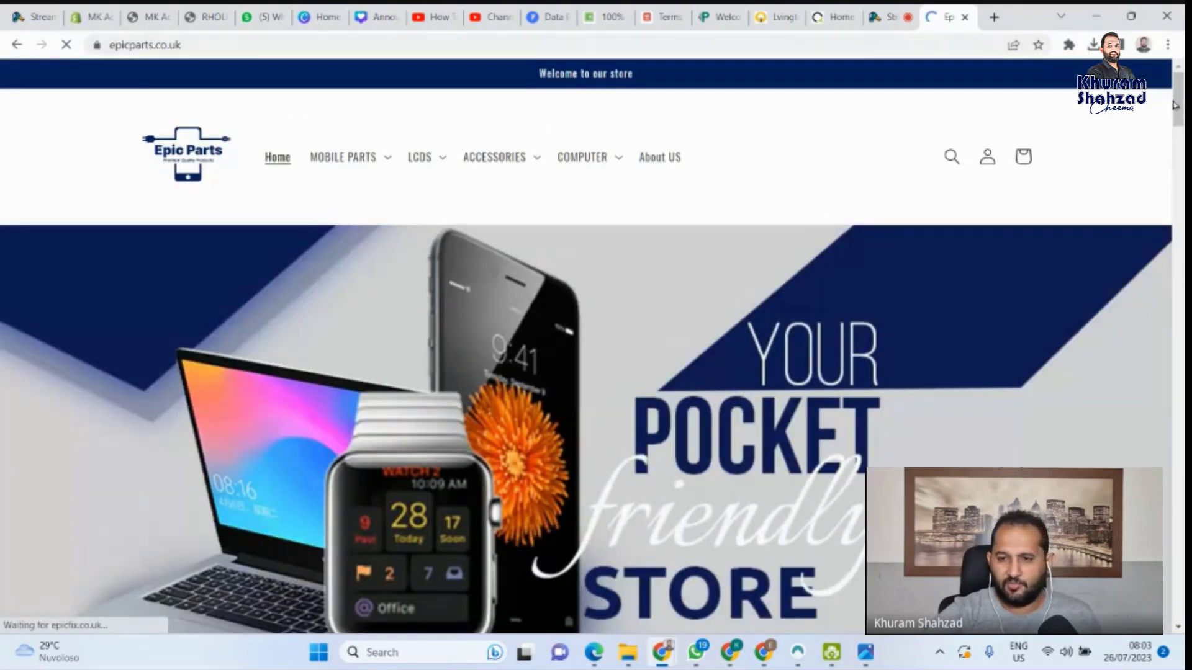
{"action": "scroll", "coordinate": [592, 347], "scroll_direction": "down", "scroll_amount": 6}
{"action": "scroll", "coordinate": [592, 347], "scroll_direction": "down", "scroll_amount": 15}
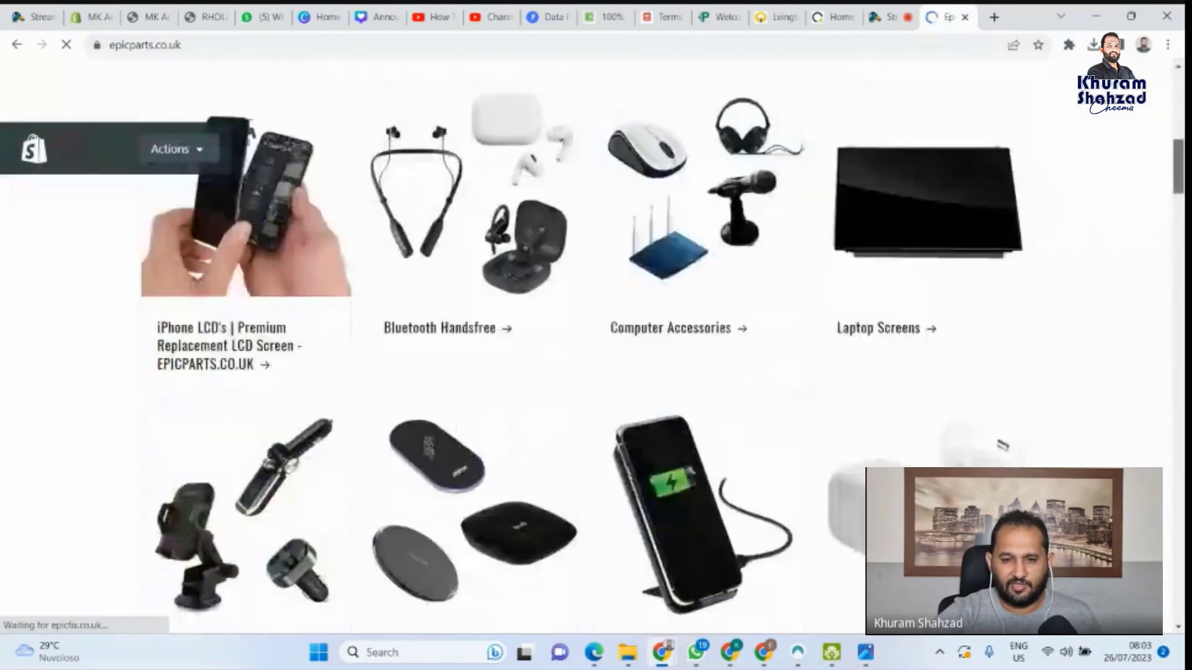
{"action": "scroll", "coordinate": [452, 304], "scroll_direction": "down", "scroll_amount": 10}
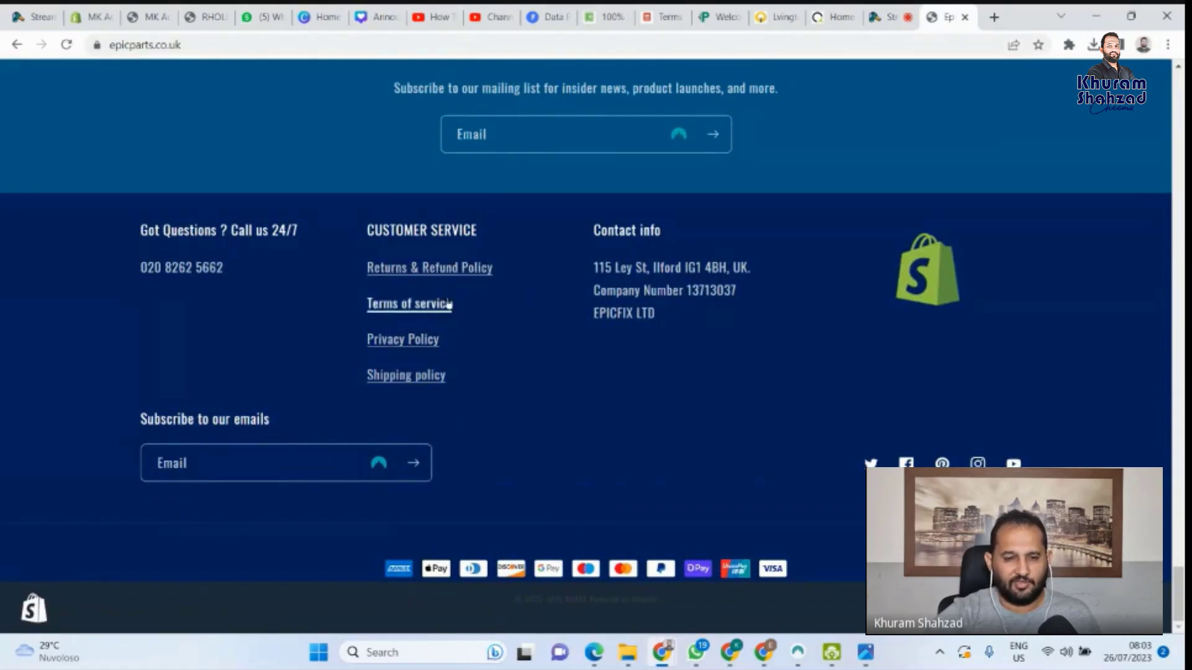
Open the Epic Parts Privacy Policy page and read through its full text
{"action": "left_click", "coordinate": [395, 351]}
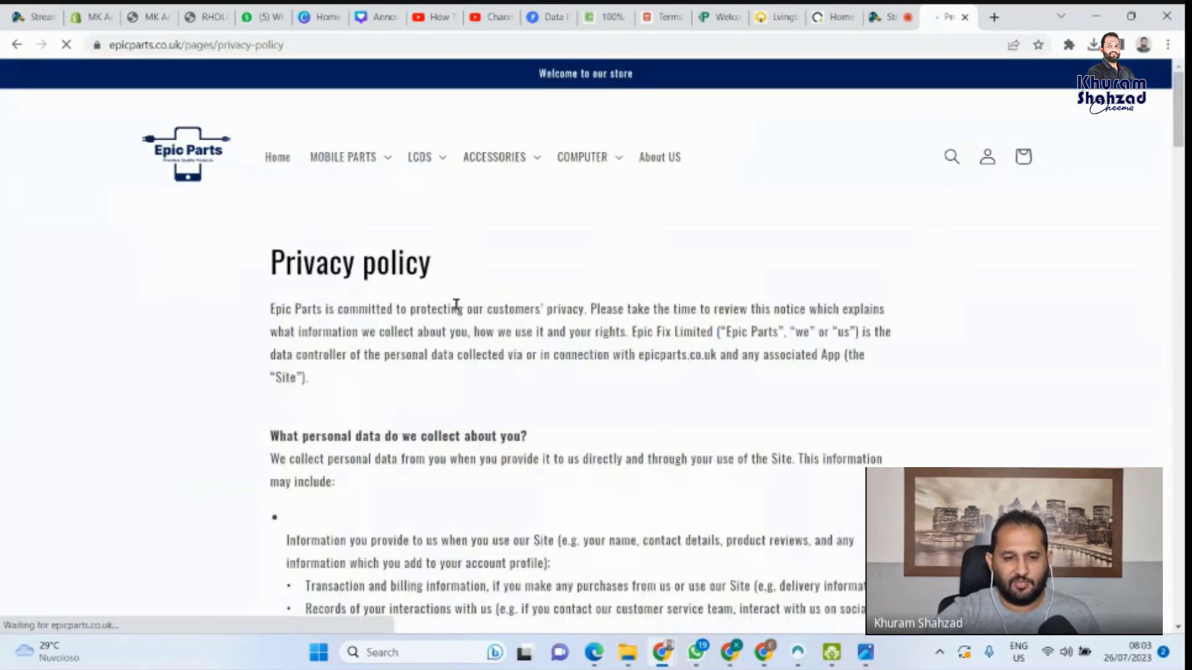
{"action": "scroll", "coordinate": [393, 332], "scroll_direction": "down", "scroll_amount": 1}
{"action": "scroll", "coordinate": [1173, 232], "scroll_direction": "down", "scroll_amount": 5}
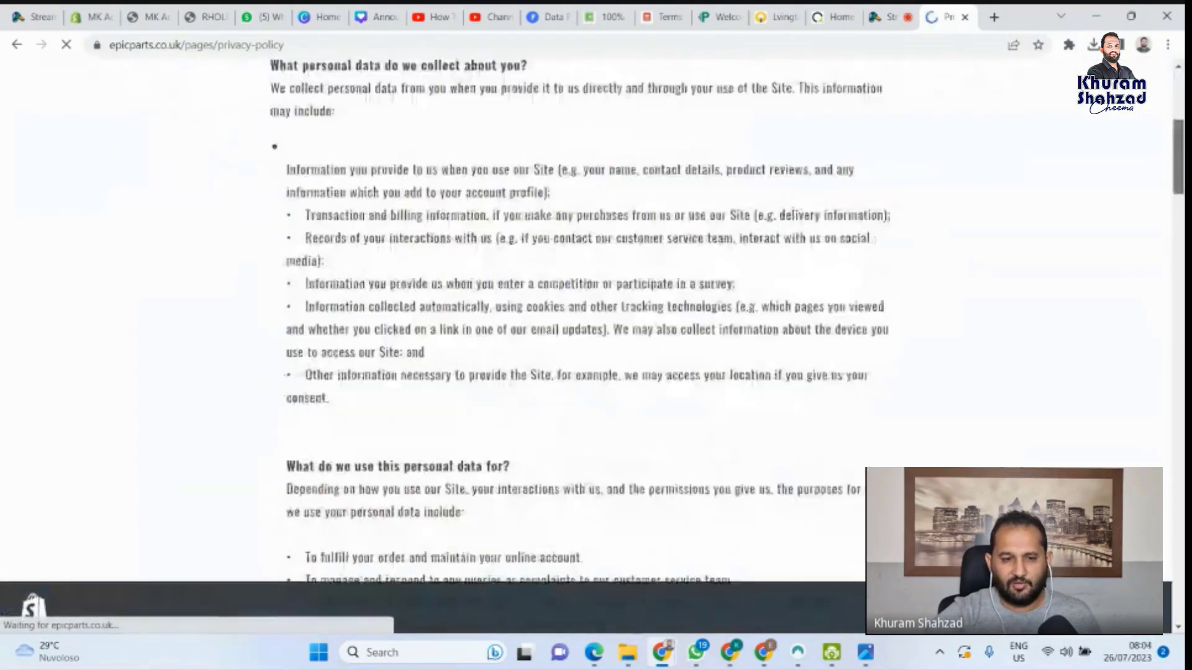
{"action": "scroll", "coordinate": [584, 323], "scroll_direction": "down", "scroll_amount": 20}
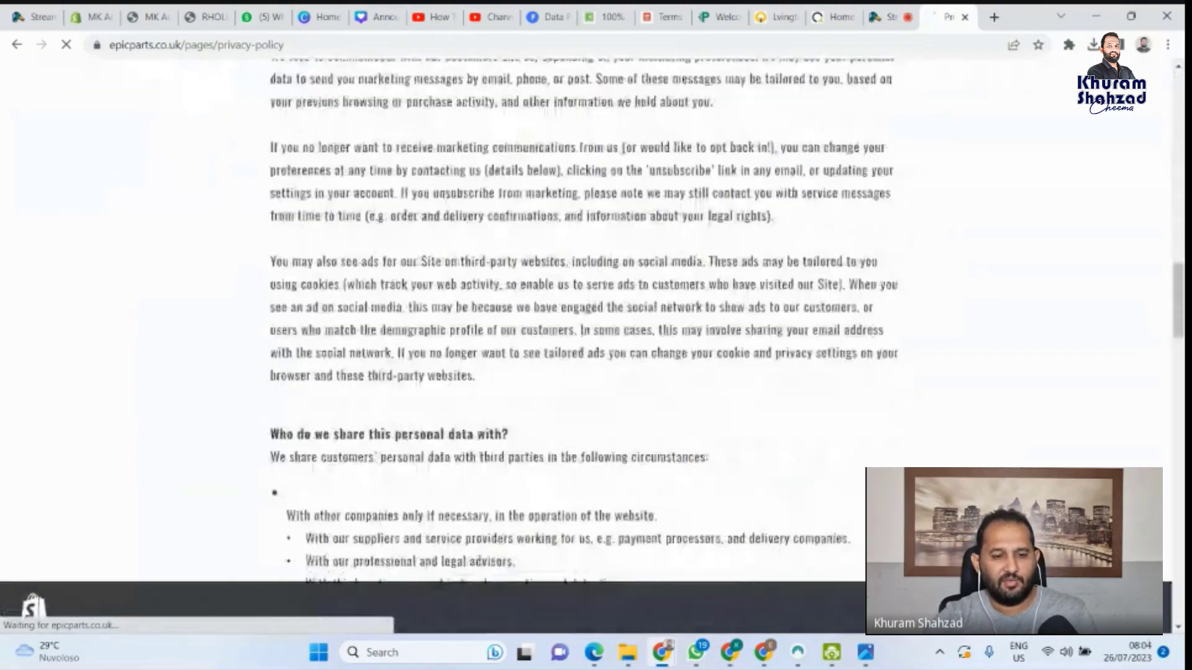
{"action": "scroll", "coordinate": [583, 322], "scroll_direction": "down", "scroll_amount": 15}
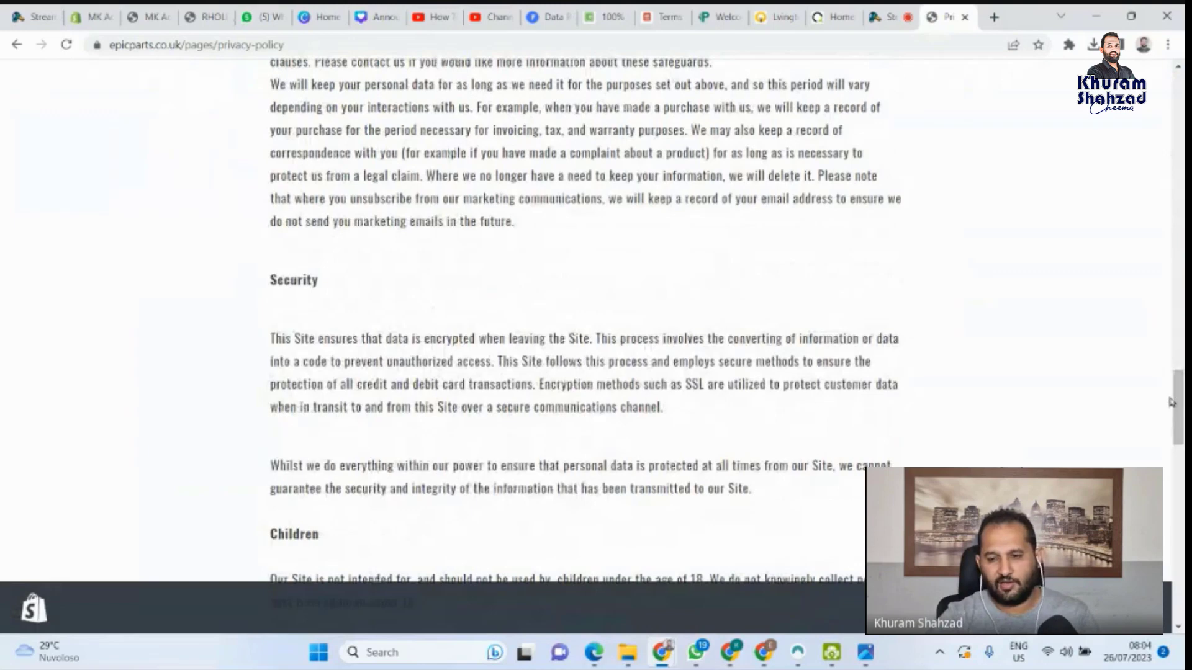
{"action": "scroll", "coordinate": [1182, 424], "scroll_direction": "down", "scroll_amount": 4}
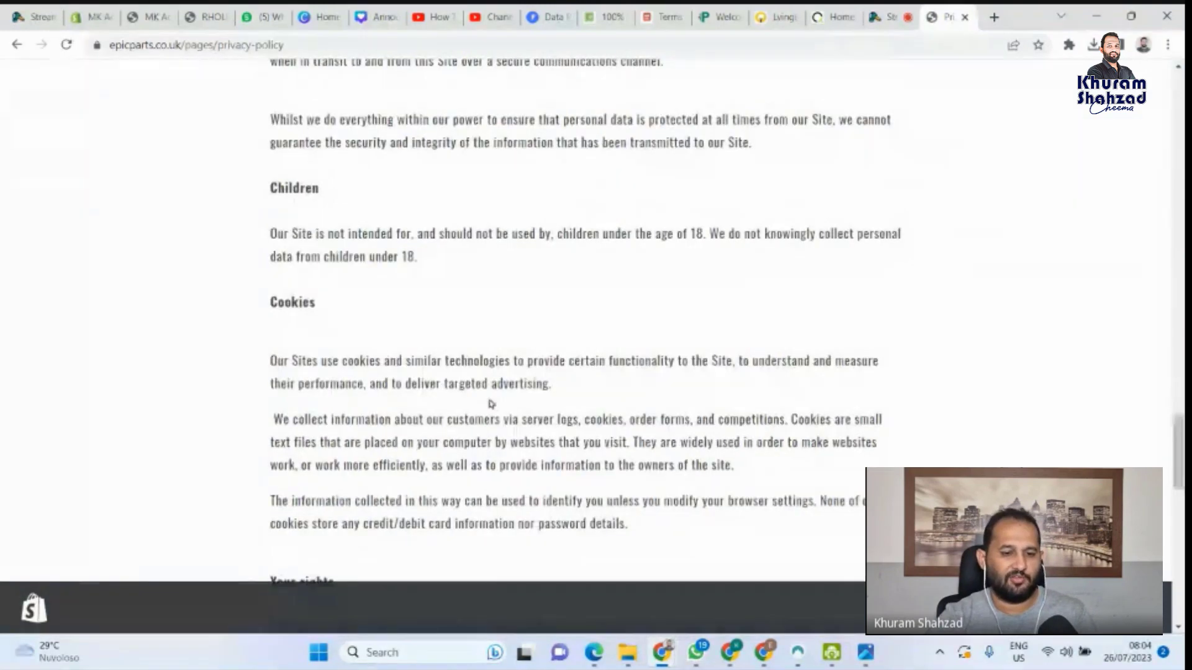
{"action": "scroll", "coordinate": [487, 400], "scroll_direction": "down", "scroll_amount": 3}
{"action": "left_click_drag", "start_coordinate": [316, 157], "coordinate": [254, 152]}
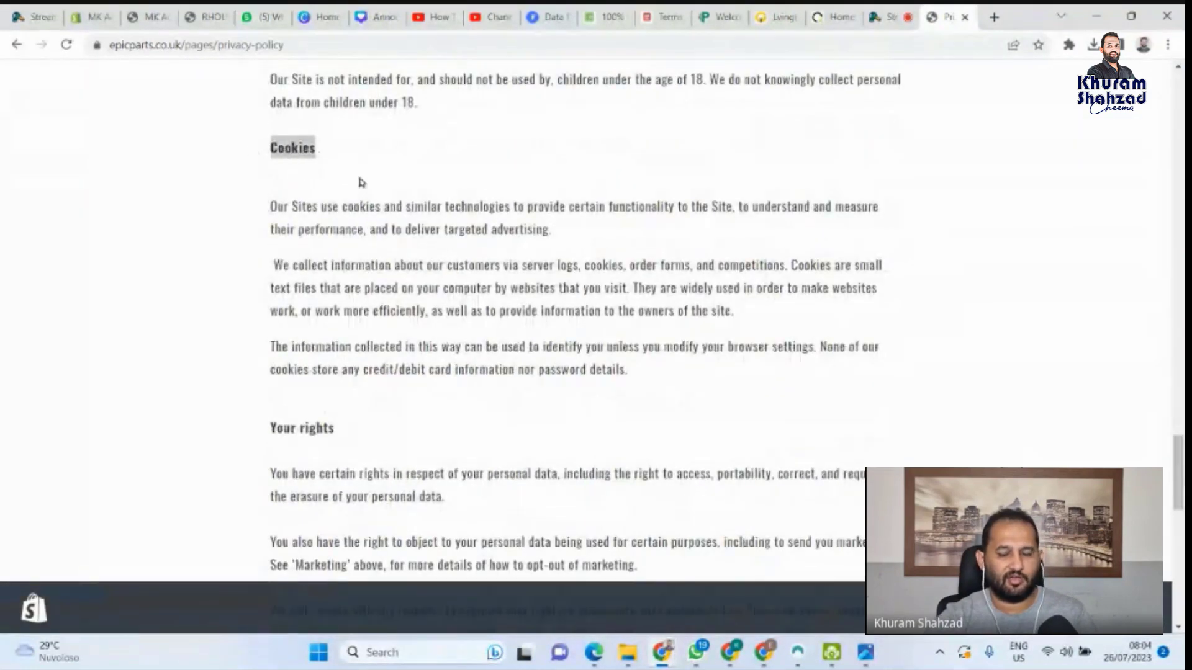
{"action": "scroll", "coordinate": [608, 466], "scroll_direction": "down", "scroll_amount": 2}
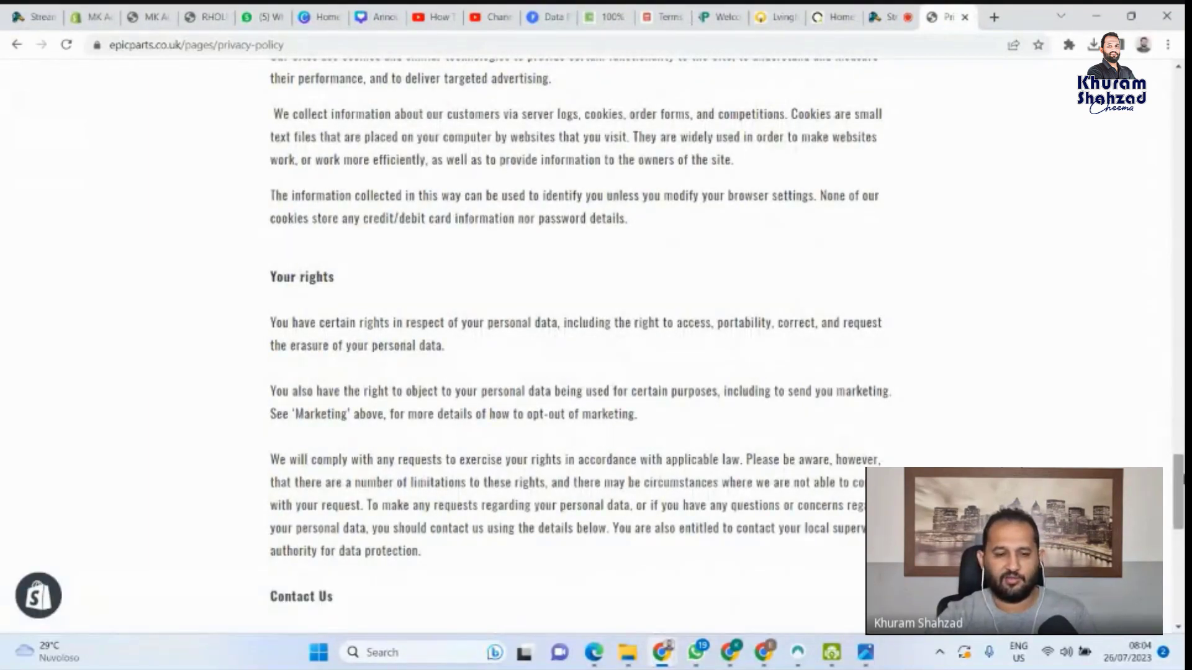
{"action": "scroll", "coordinate": [1181, 478], "scroll_direction": "down", "scroll_amount": 4}
{"action": "scroll", "coordinate": [1181, 490], "scroll_direction": "up", "scroll_amount": 2}
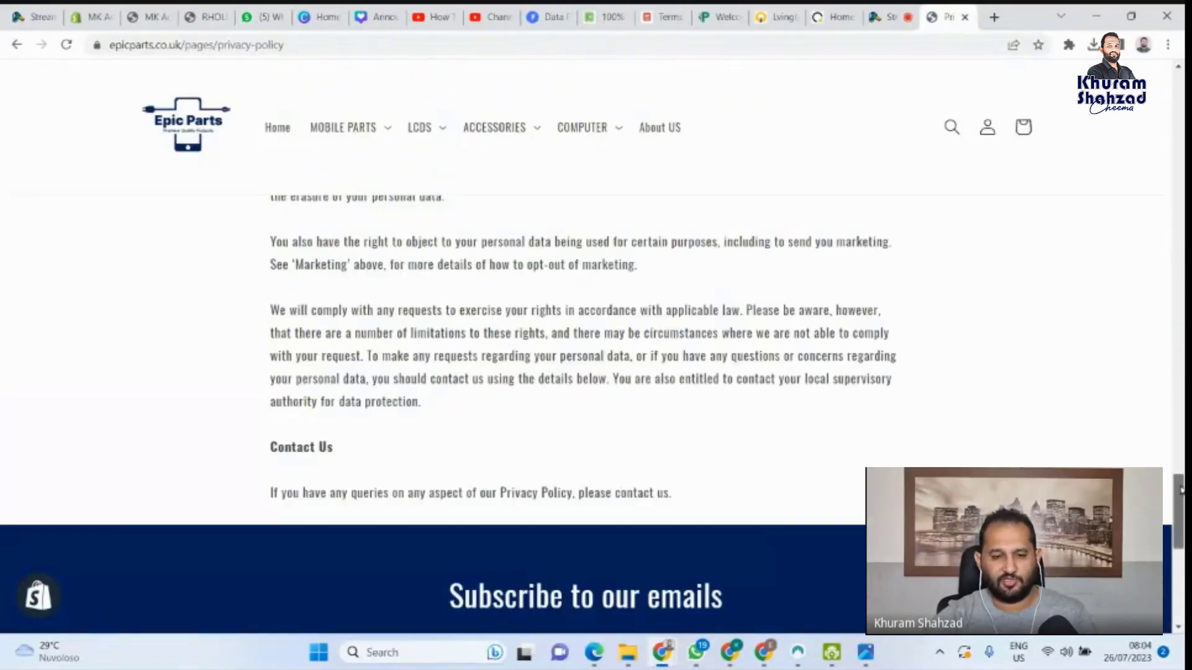
{"action": "scroll", "coordinate": [1181, 491], "scroll_direction": "up", "scroll_amount": 20}
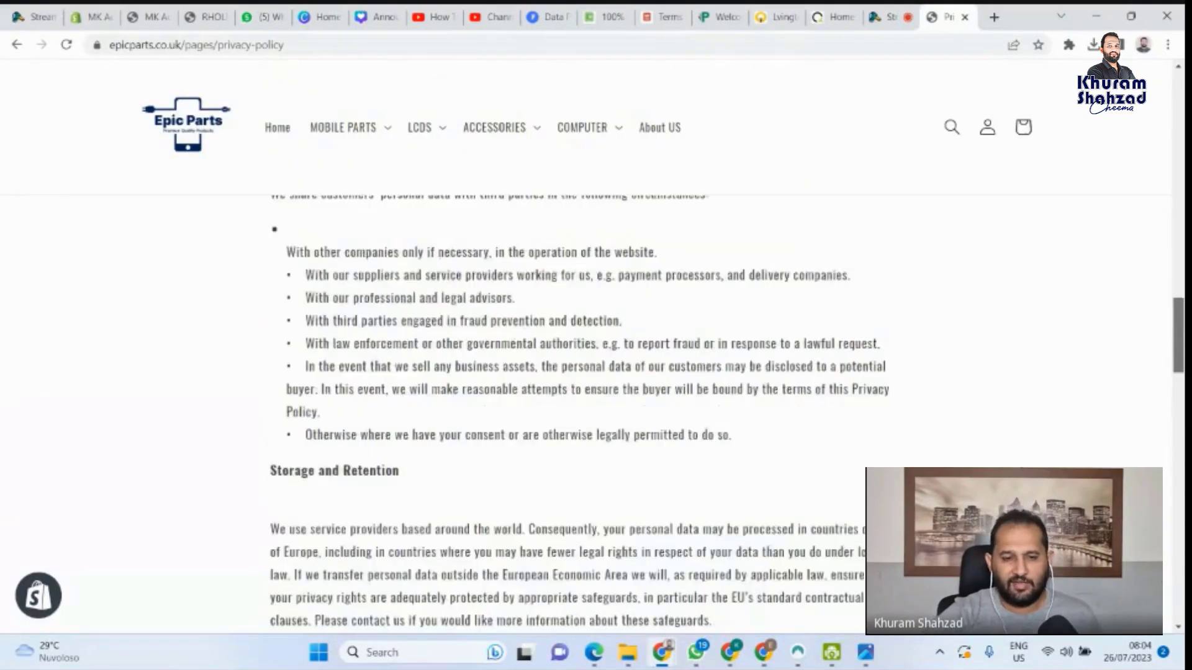
{"action": "scroll", "coordinate": [506, 303], "scroll_direction": "up", "scroll_amount": 15}
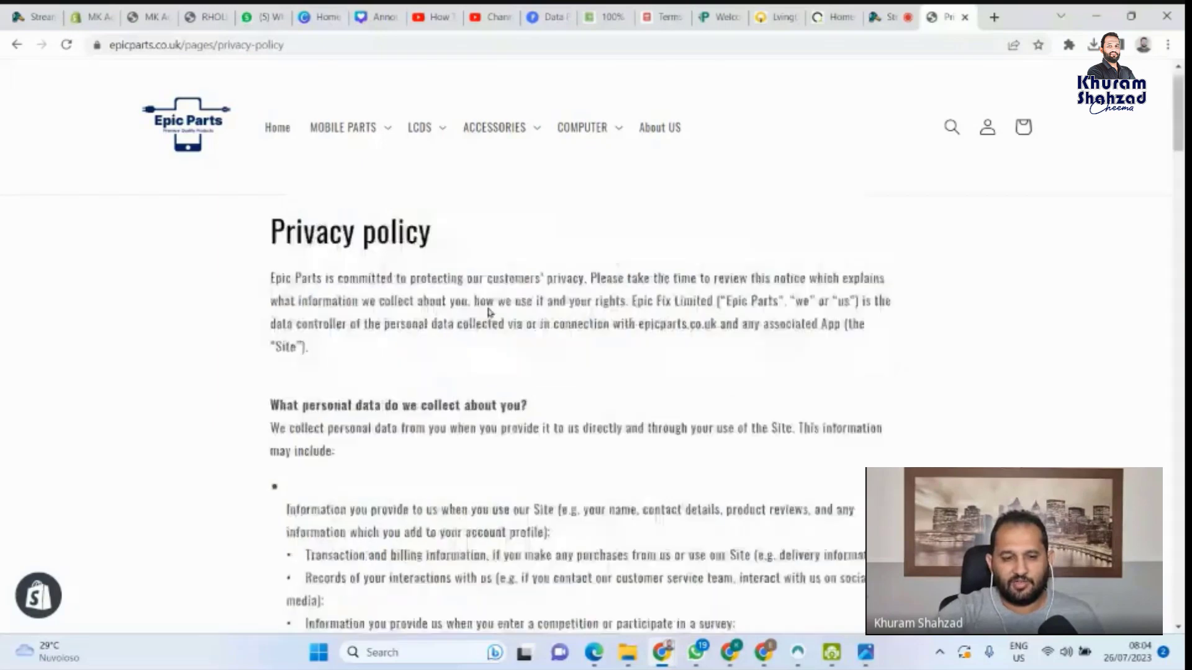
{"action": "scroll", "coordinate": [480, 329], "scroll_direction": "up", "scroll_amount": 1}
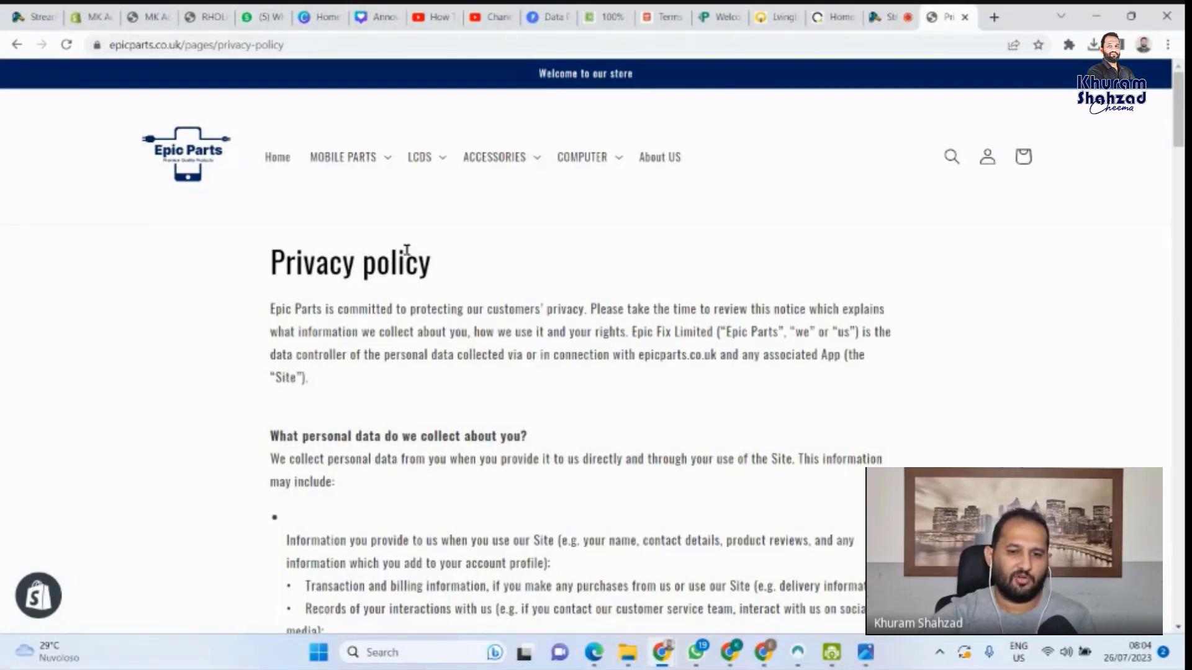
Launch Termly's Privacy Policy Generator from the Products menu, reaching the Privacy Policy Uses step
{"action": "left_click", "coordinate": [546, 16]}
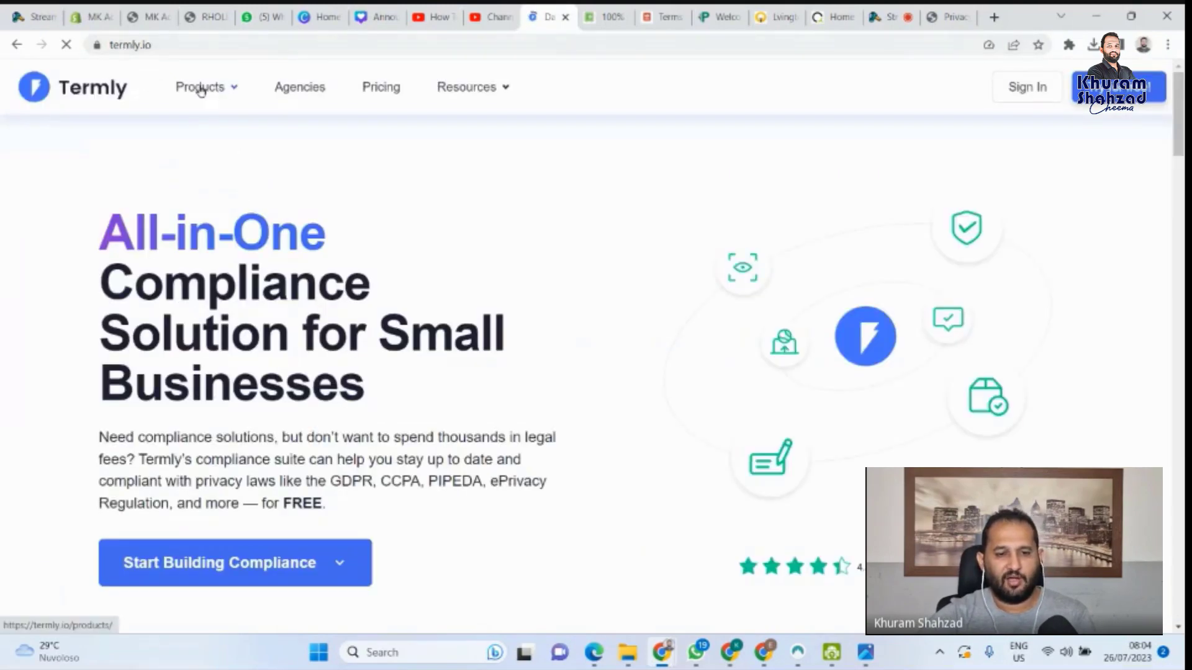
{"action": "mouse_move", "coordinate": [200, 90]}
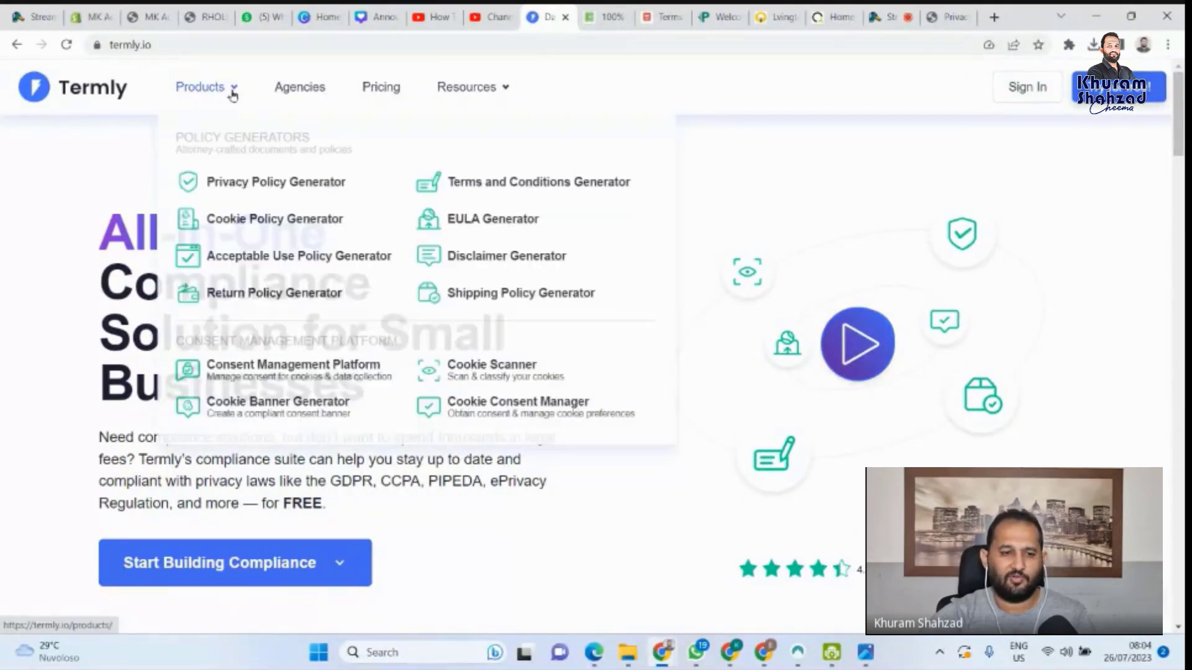
{"action": "left_click", "coordinate": [268, 184]}
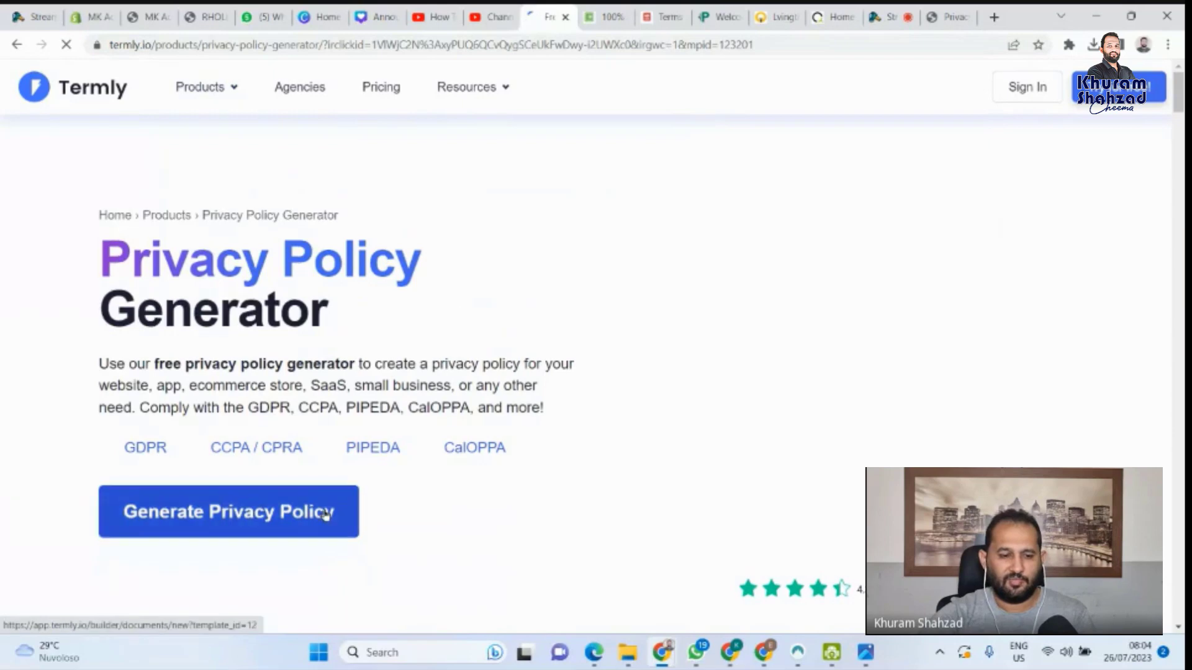
{"action": "left_click", "coordinate": [268, 439]}
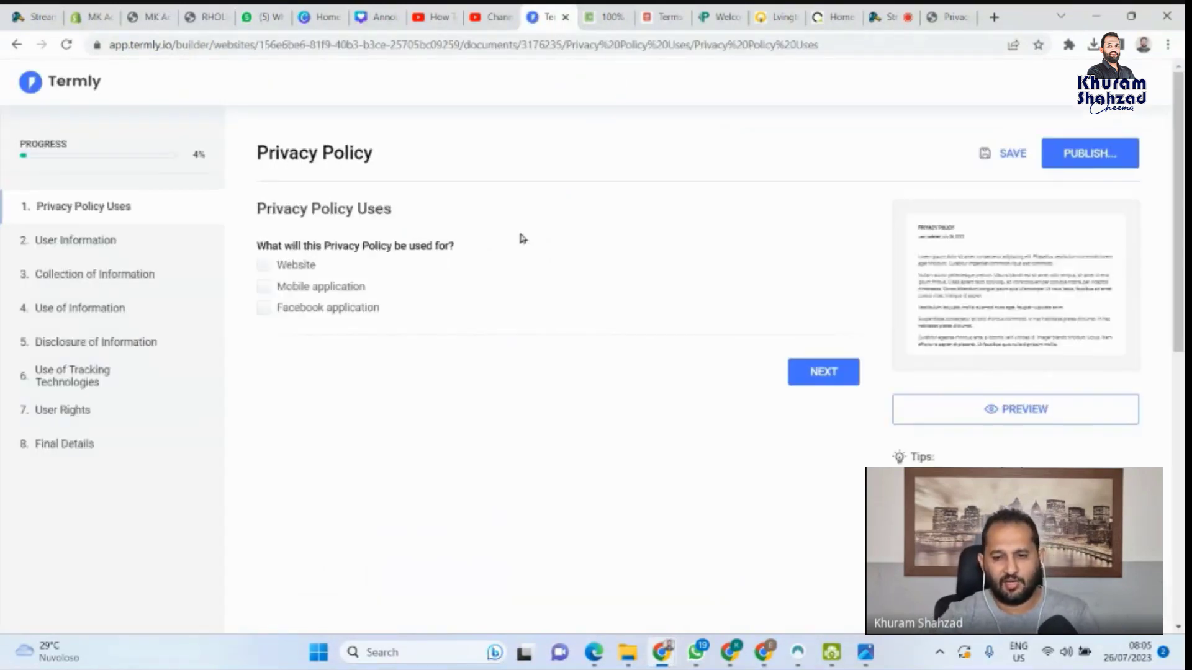
Mark the policy as being for a Website and move to the URL question
{"action": "left_click", "coordinate": [264, 266]}
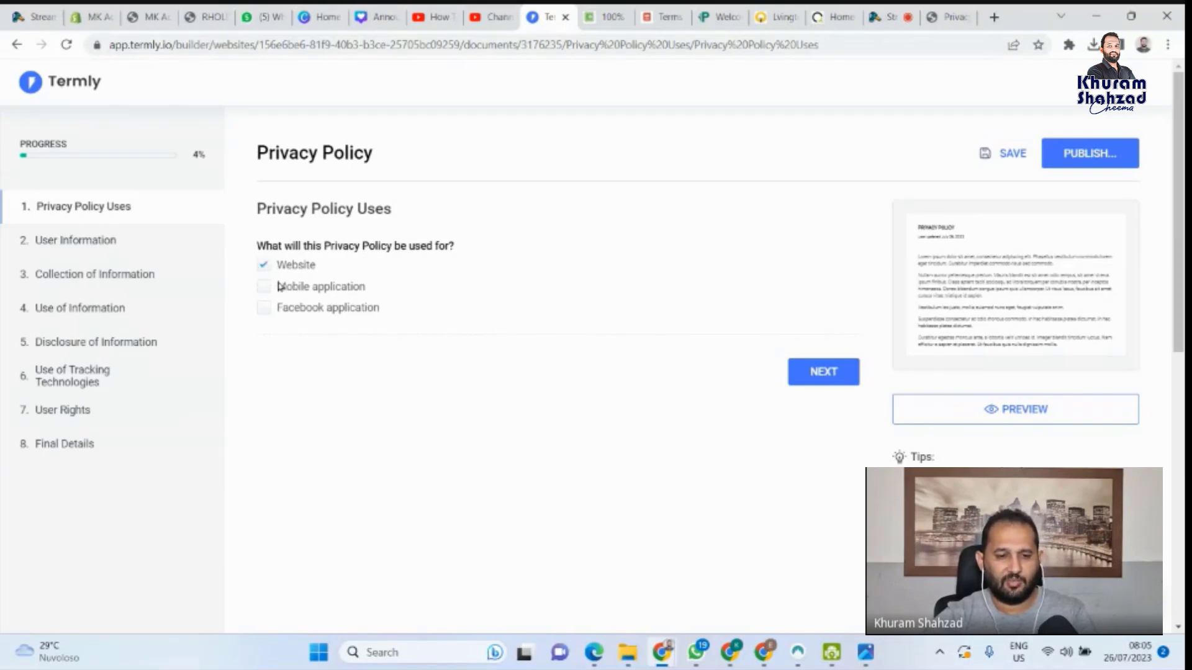
{"action": "left_click", "coordinate": [826, 376]}
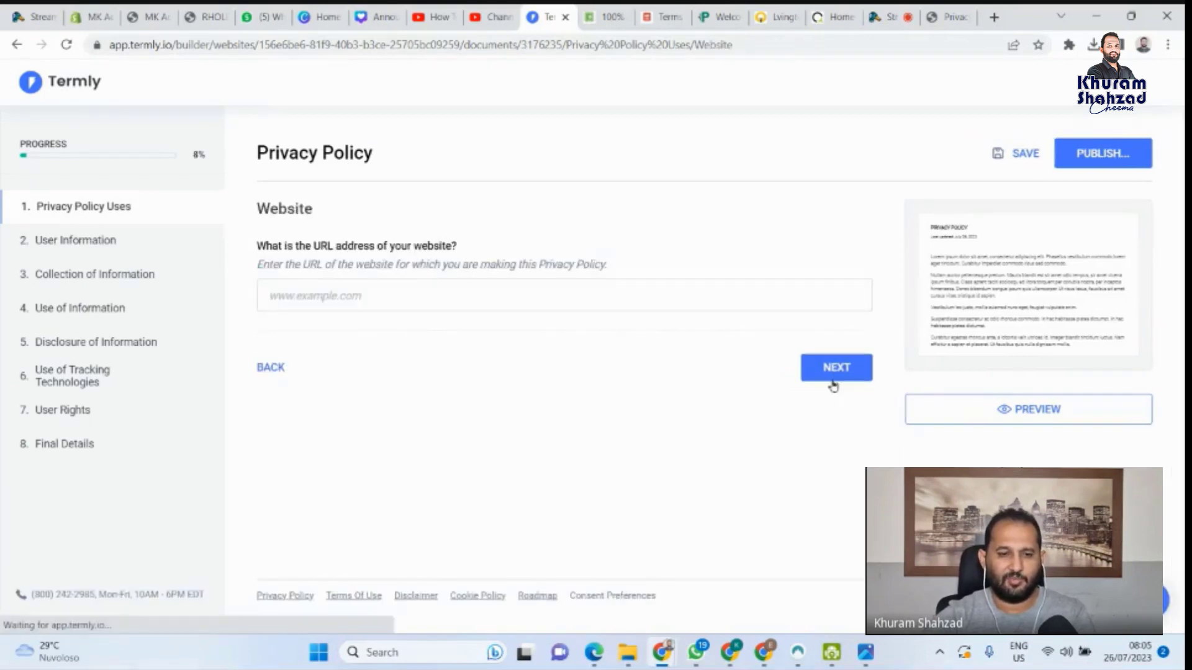
{"action": "left_click", "coordinate": [363, 295]}
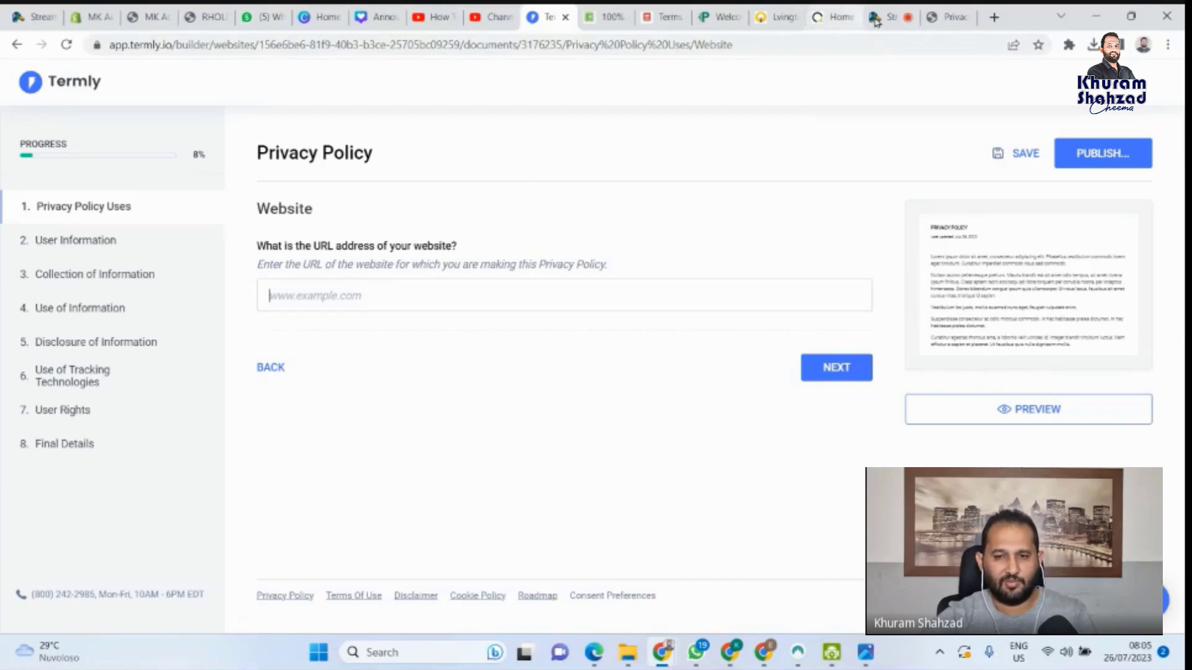
{"action": "left_click", "coordinate": [953, 11]}
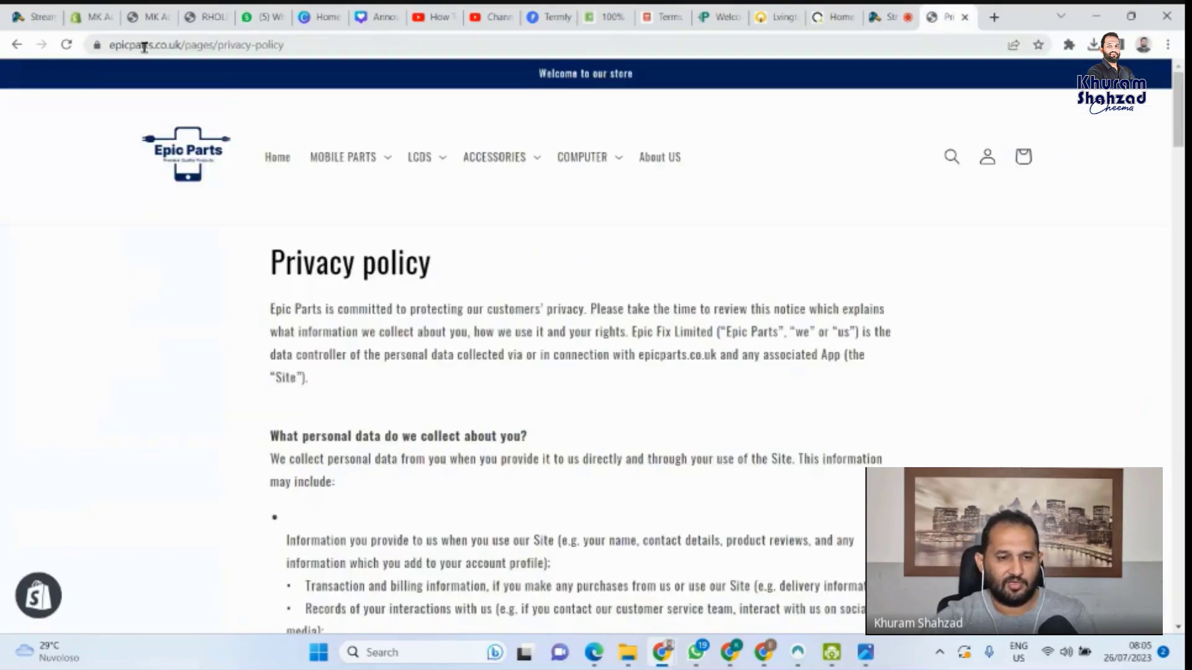
{"action": "left_click_drag", "start_coordinate": [181, 44], "coordinate": [84, 44]}
{"action": "key", "text": "ctrl+c"}
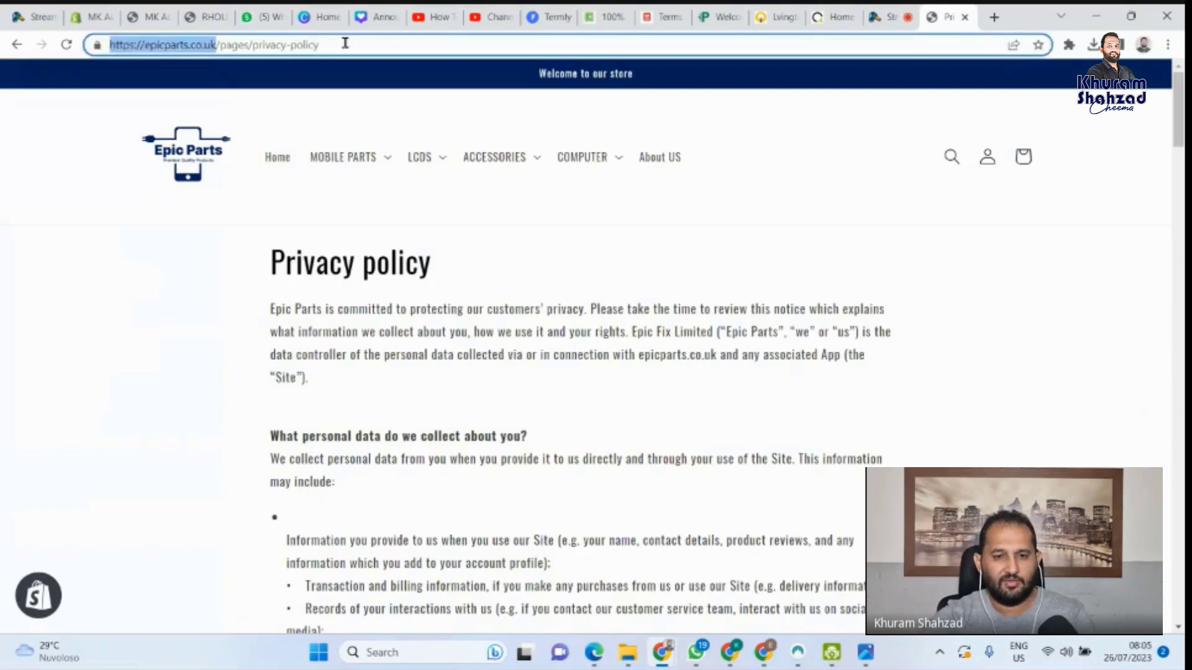
{"action": "left_click", "coordinate": [613, 12]}
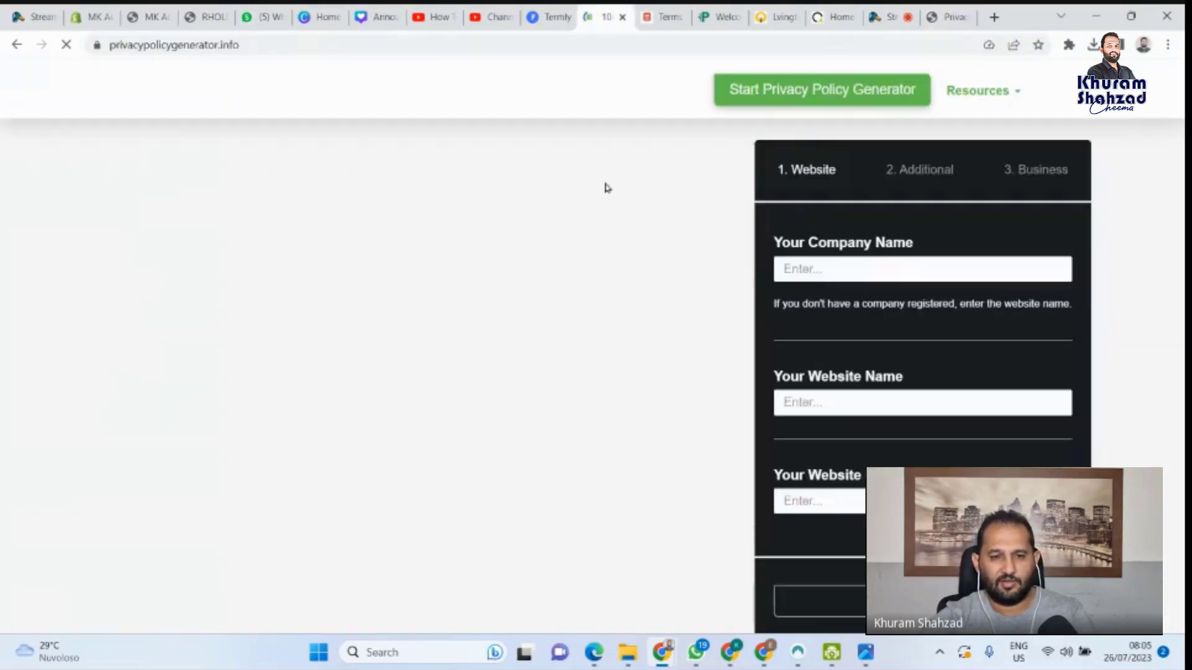
{"action": "key", "text": "ctrl+shift+Tab"}
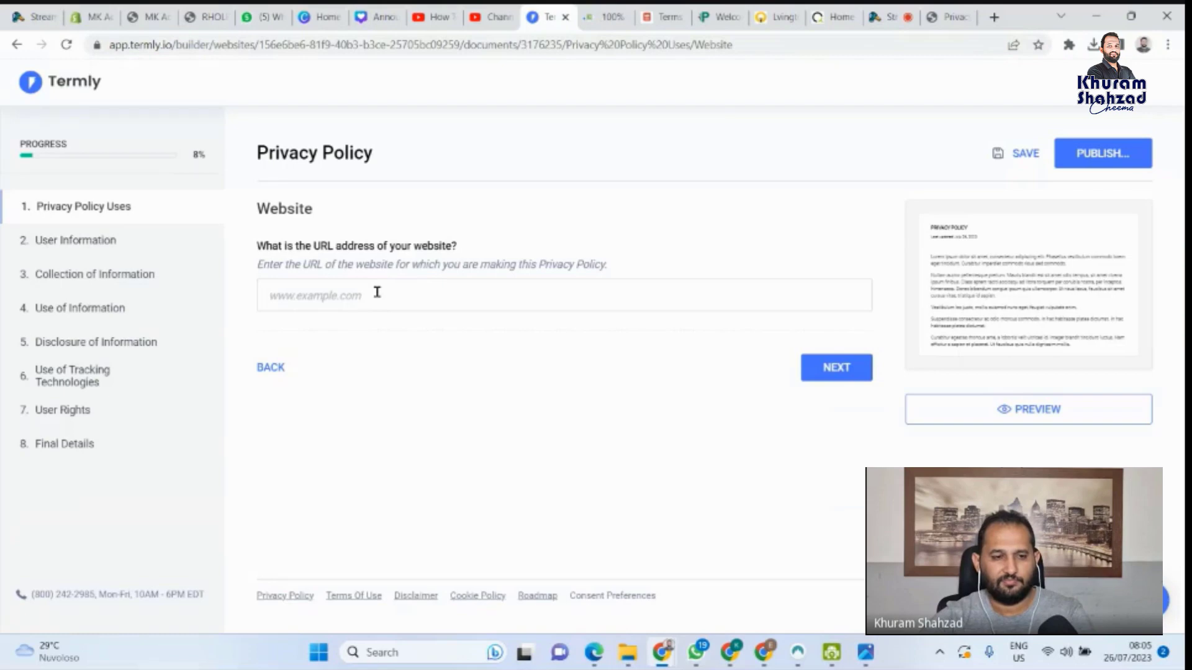
{"action": "left_click", "coordinate": [377, 292]}
{"action": "key", "text": "ctrl+v"}
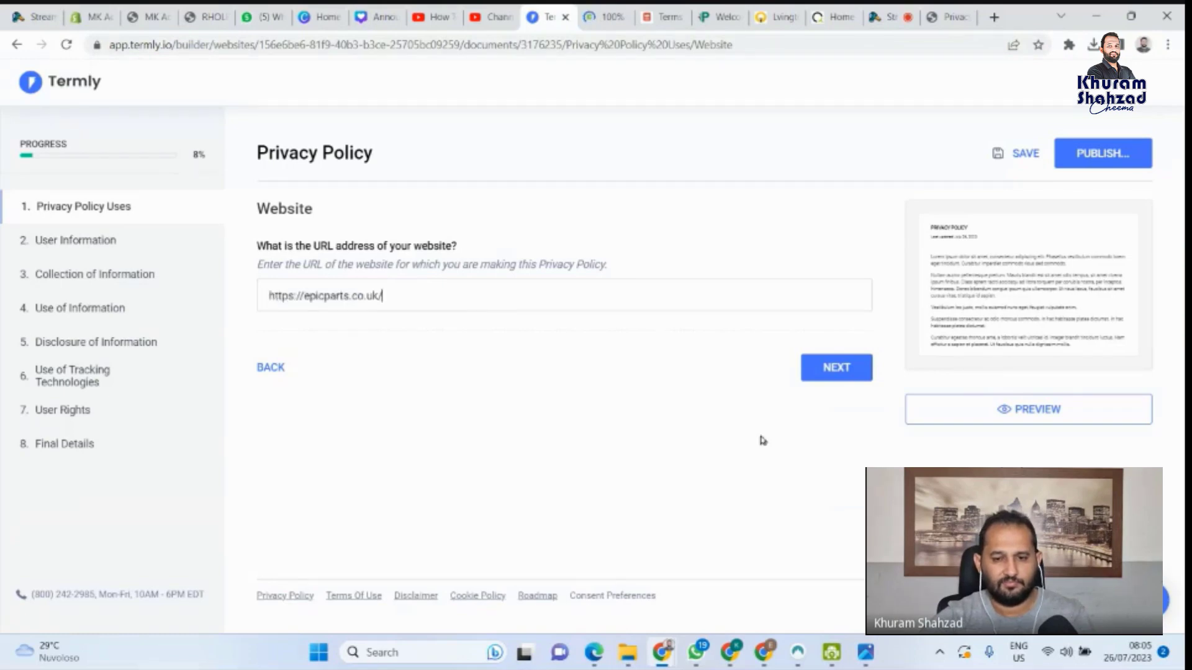
{"action": "left_click", "coordinate": [816, 363]}
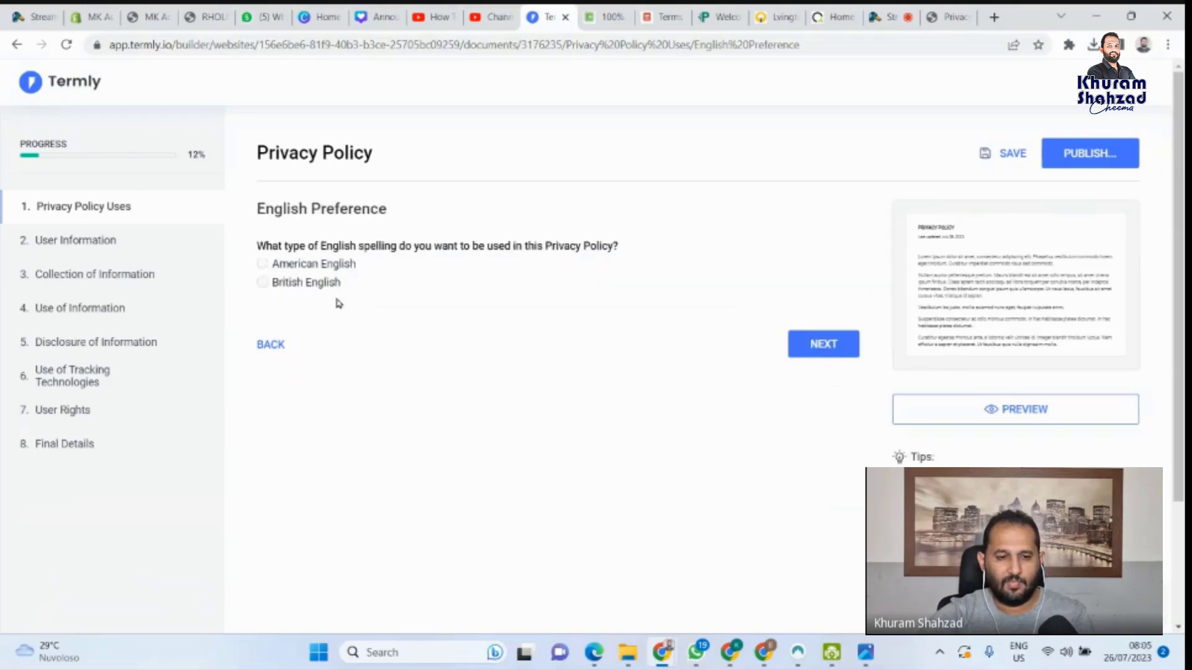
Choose British English spelling, comply with GDPR, and decline PIPEDA and US State laws
{"action": "left_click", "coordinate": [263, 283]}
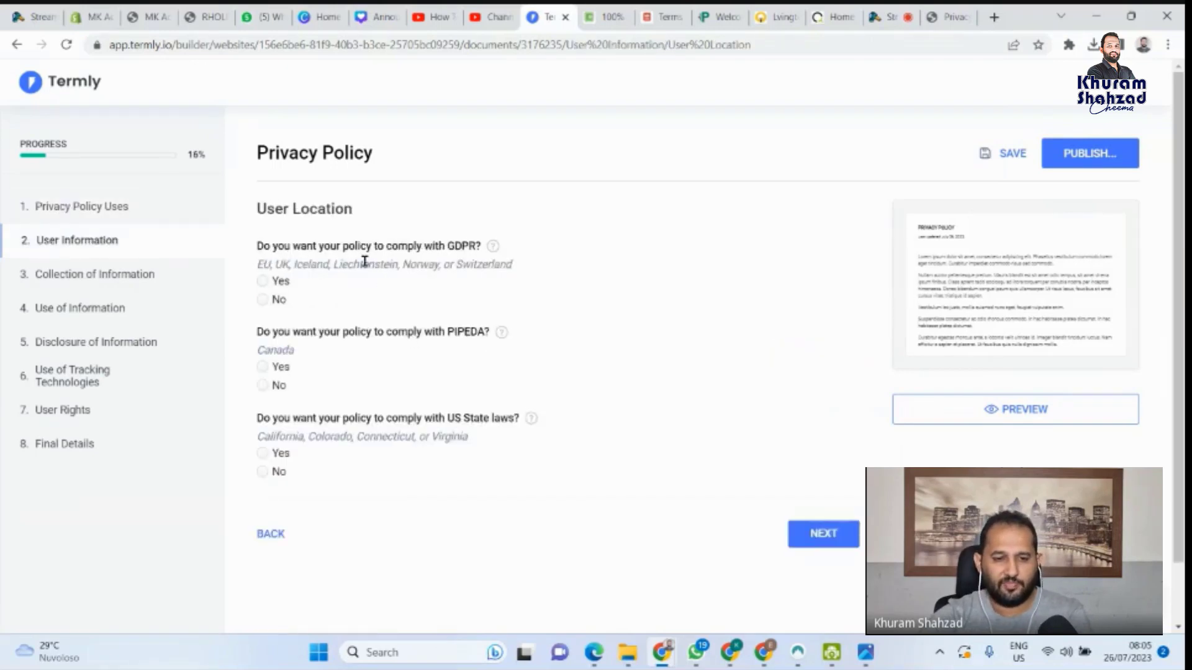
{"action": "double_click", "coordinate": [460, 245]}
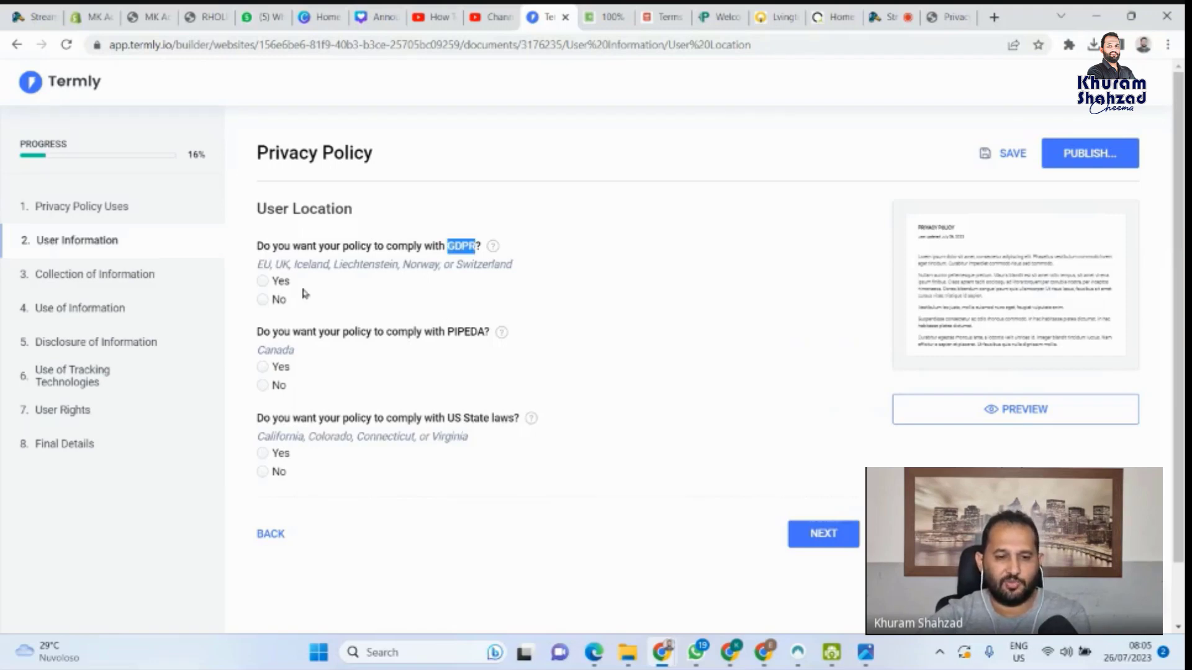
{"action": "left_click", "coordinate": [264, 282]}
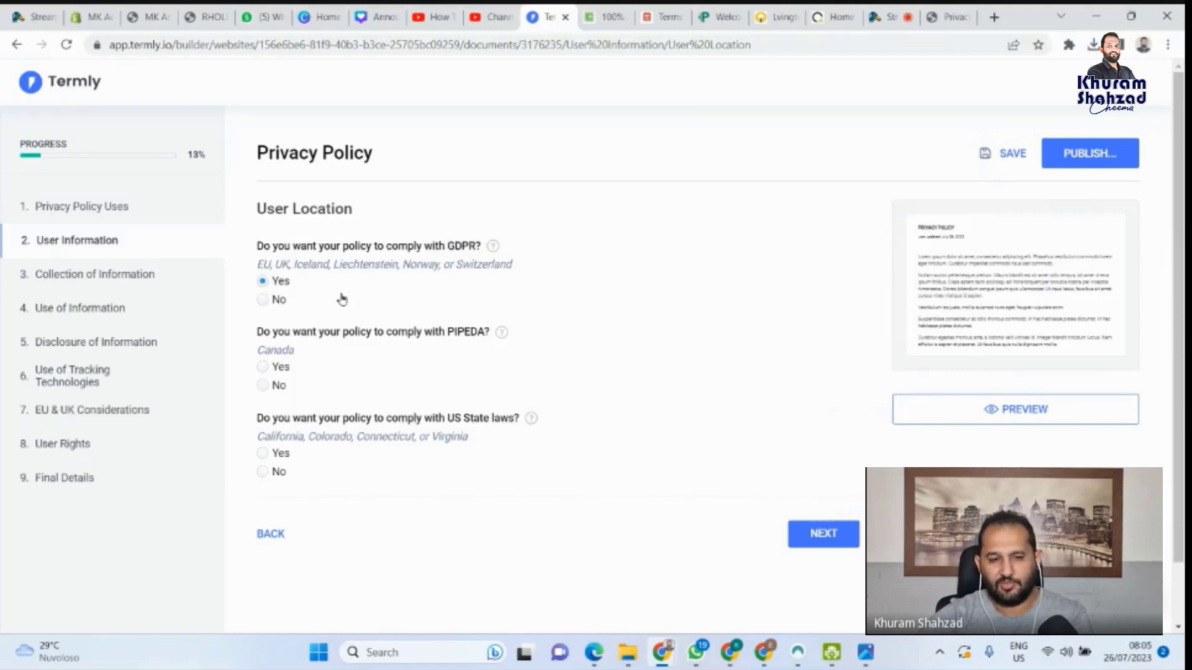
{"action": "double_click", "coordinate": [470, 331]}
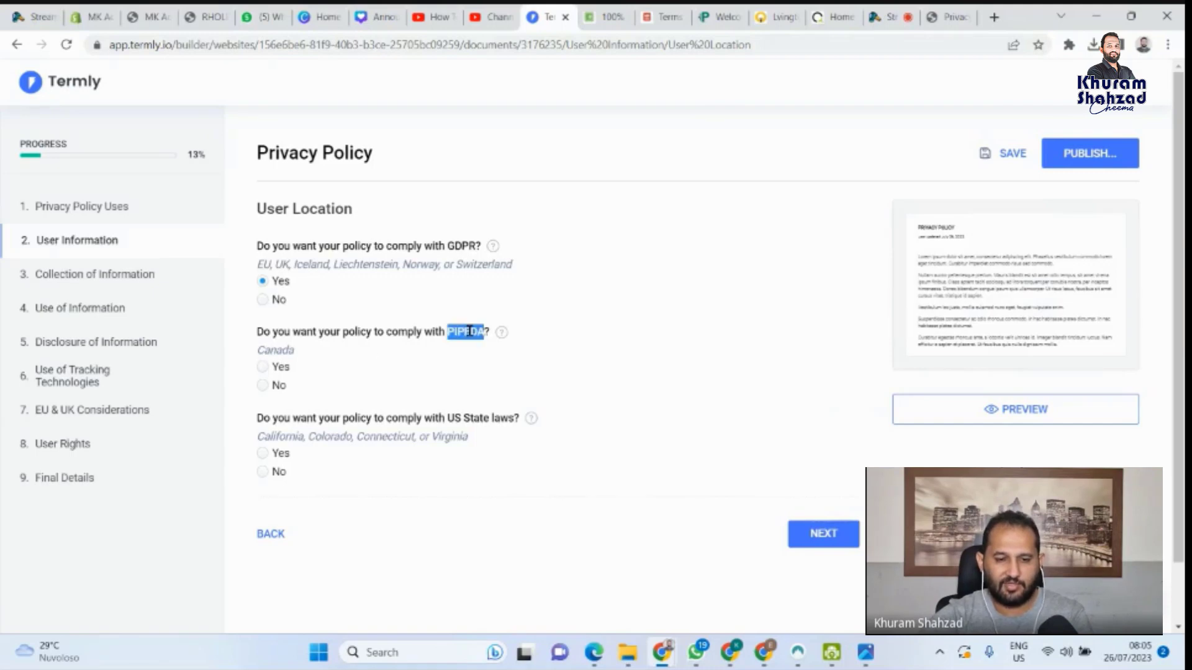
{"action": "left_click", "coordinate": [260, 396]}
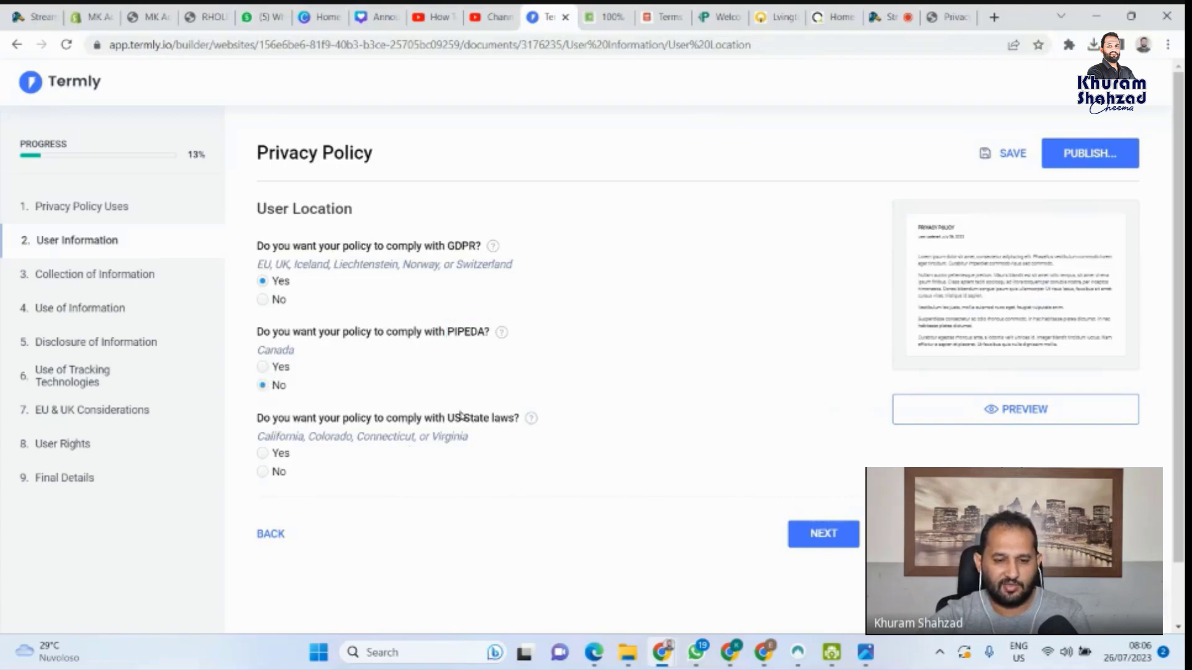
{"action": "left_click", "coordinate": [263, 474]}
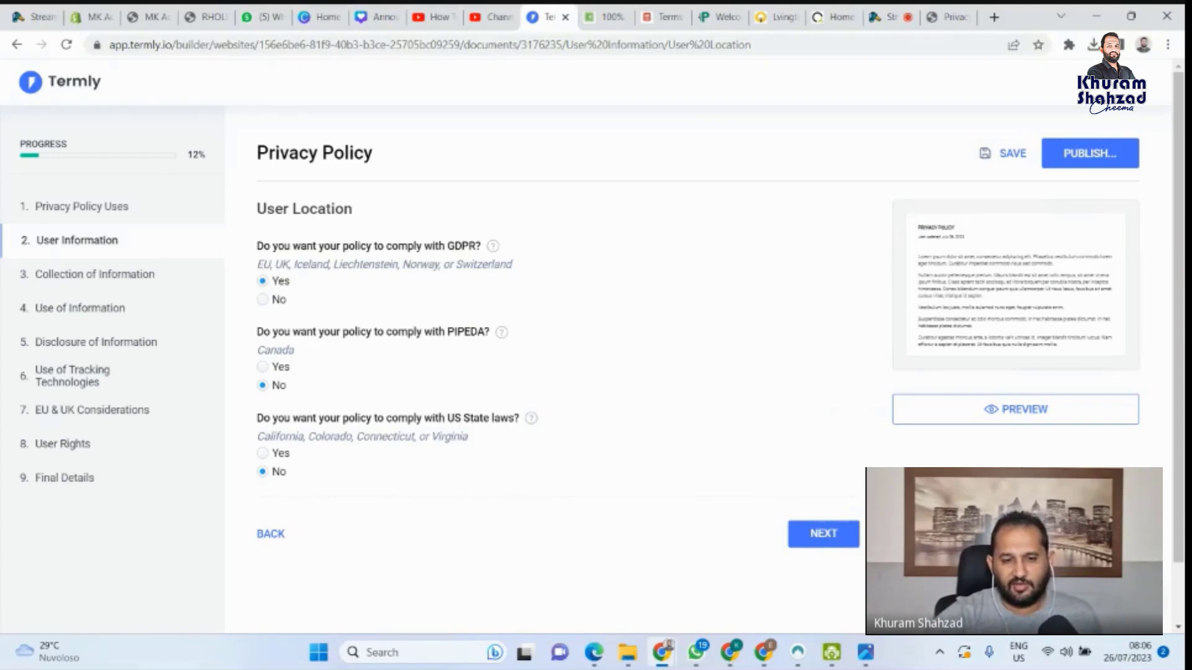
{"action": "left_click", "coordinate": [810, 530]}
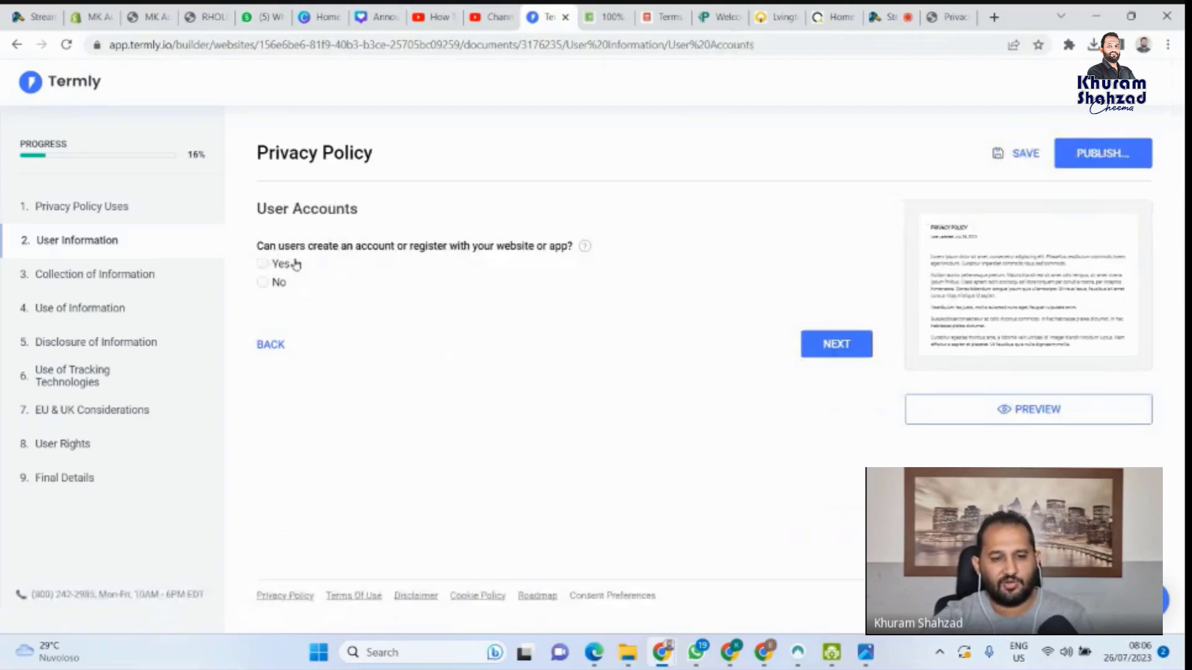
Allow users to register accounts, updatable via account settings, and continue to the user age question
{"action": "left_click", "coordinate": [263, 265]}
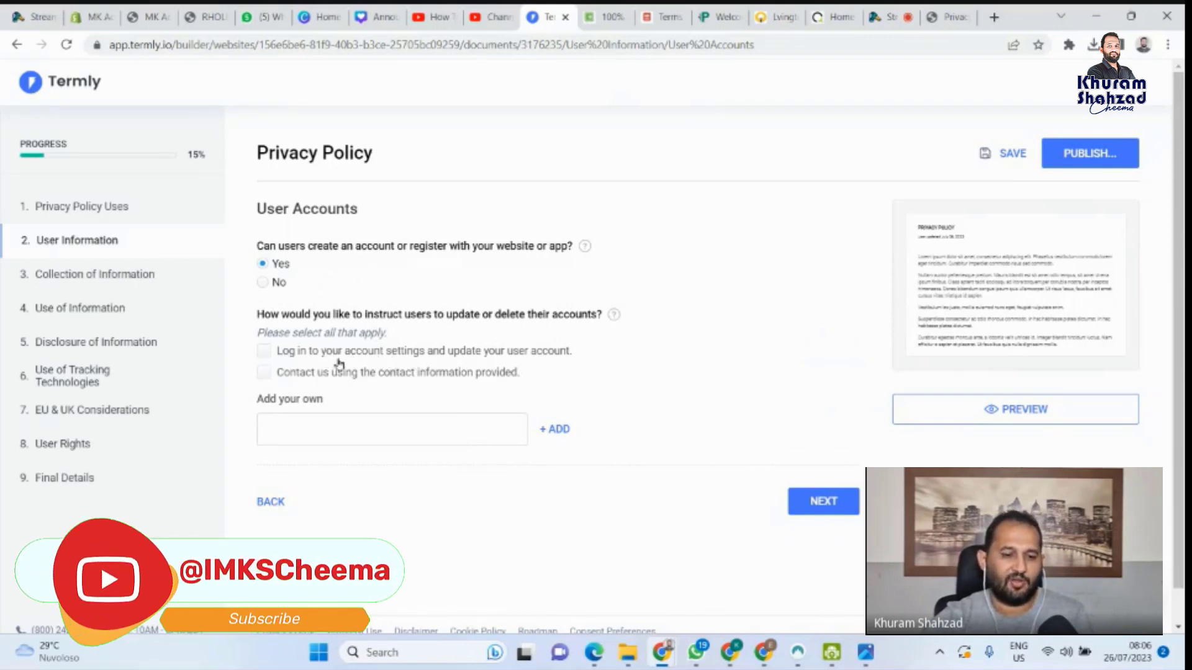
{"action": "left_click", "coordinate": [264, 372]}
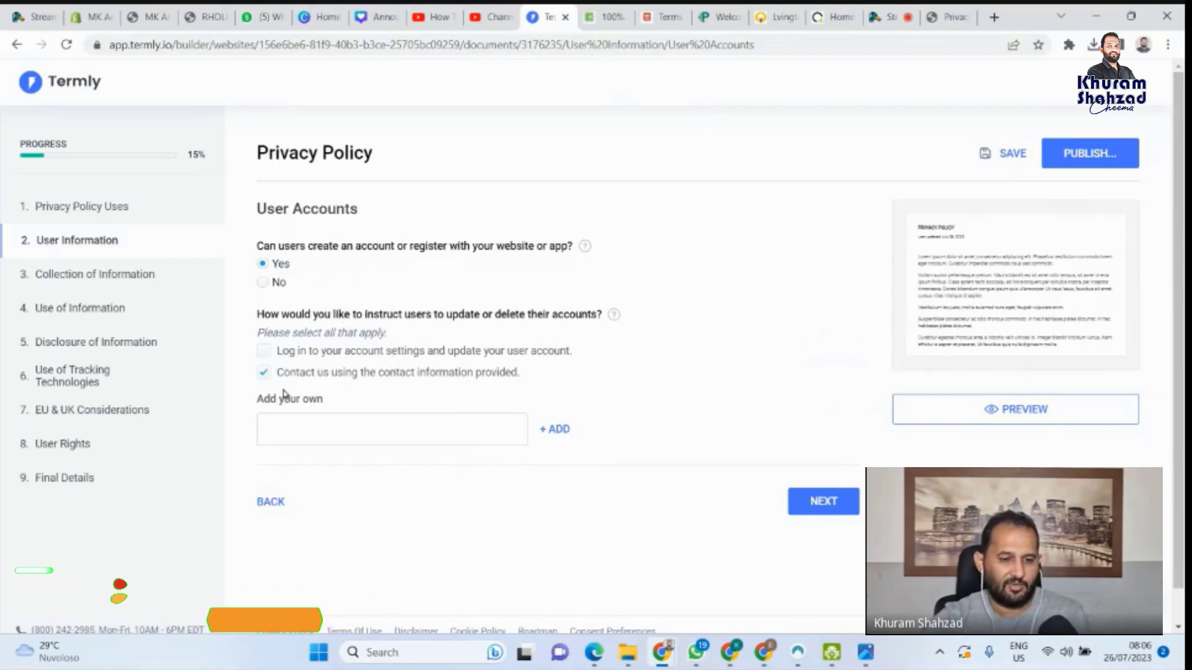
{"action": "left_click", "coordinate": [266, 352]}
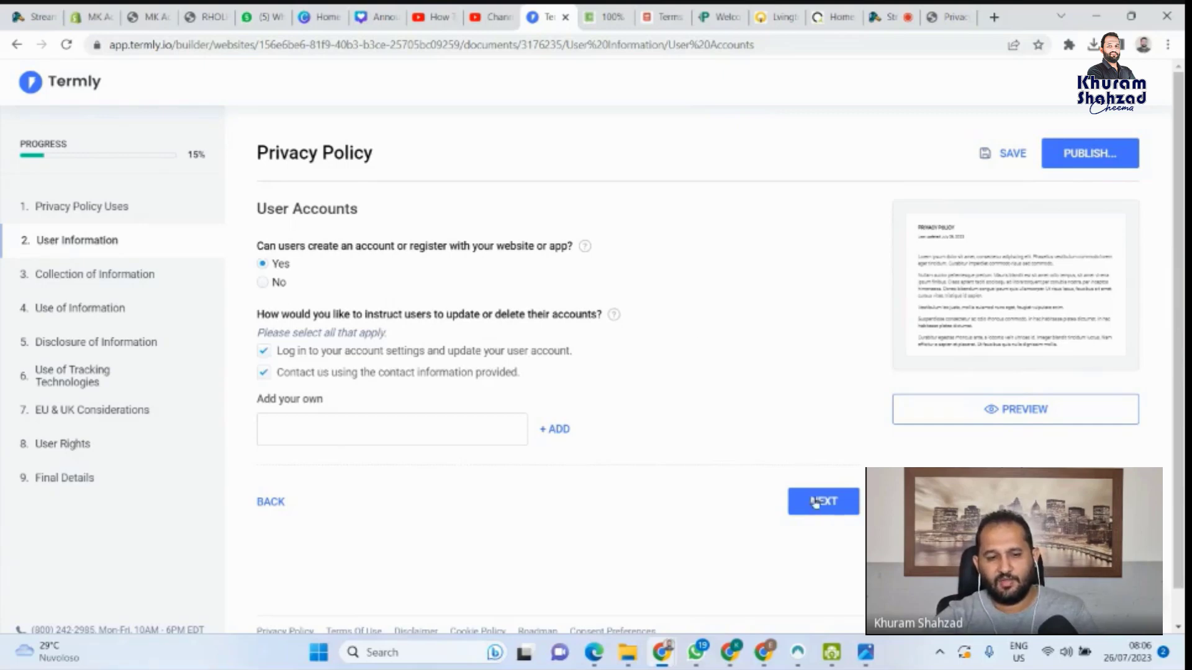
{"action": "left_click", "coordinate": [264, 373]}
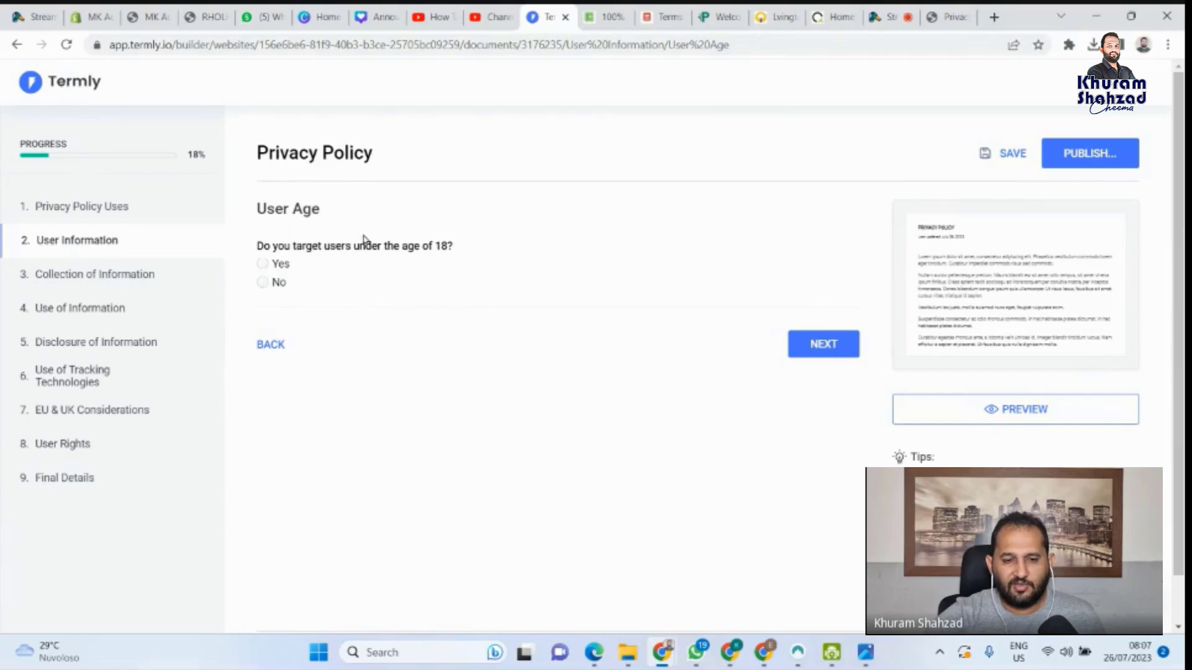
Answer No to targeting users under 18 and continue
{"action": "left_click", "coordinate": [275, 281]}
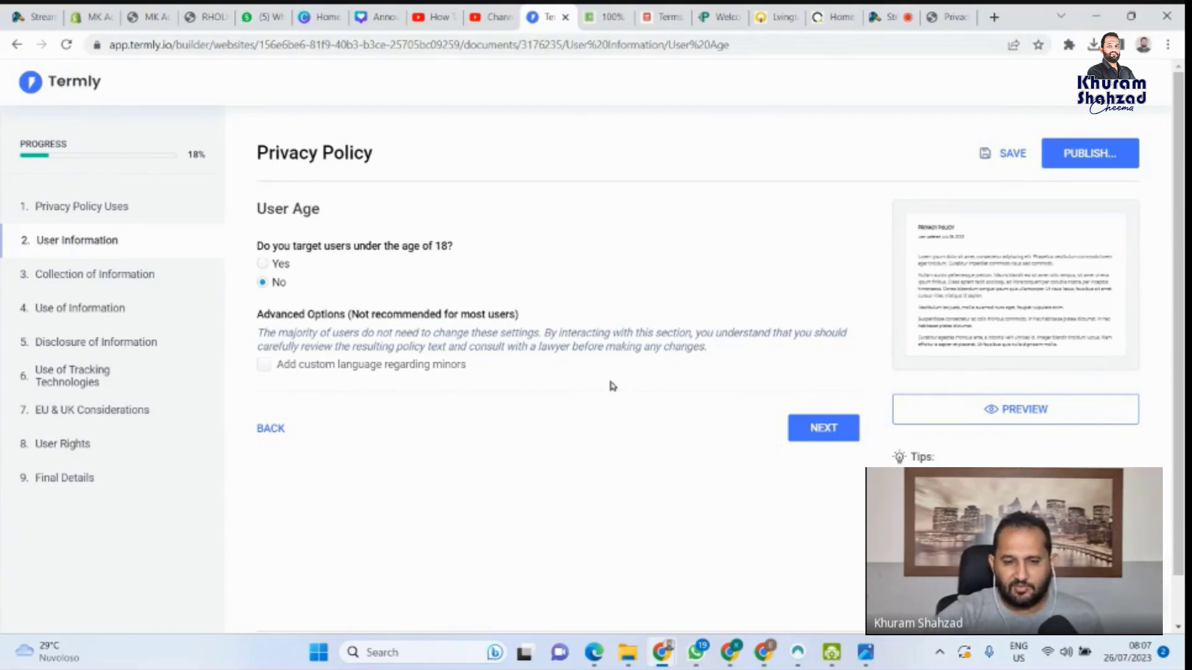
{"action": "left_click", "coordinate": [819, 439]}
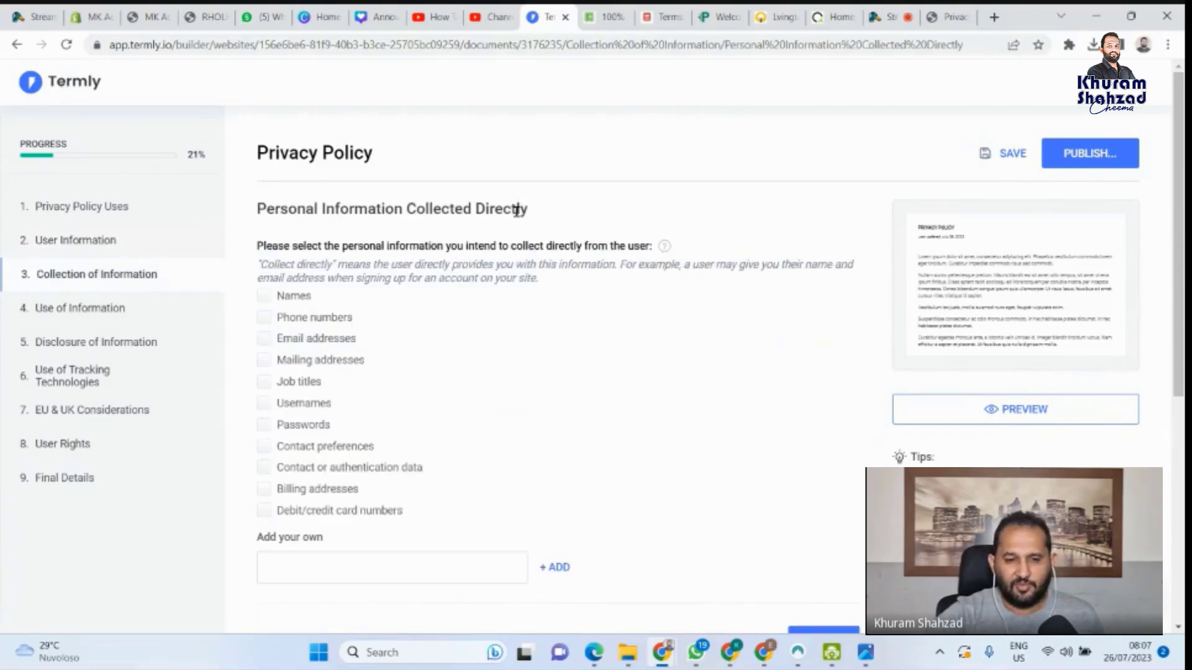
Tick names, phone numbers, emails, mailing and billing addresses, usernames, contact preferences, authentication data and card numbers
{"action": "left_click", "coordinate": [266, 299]}
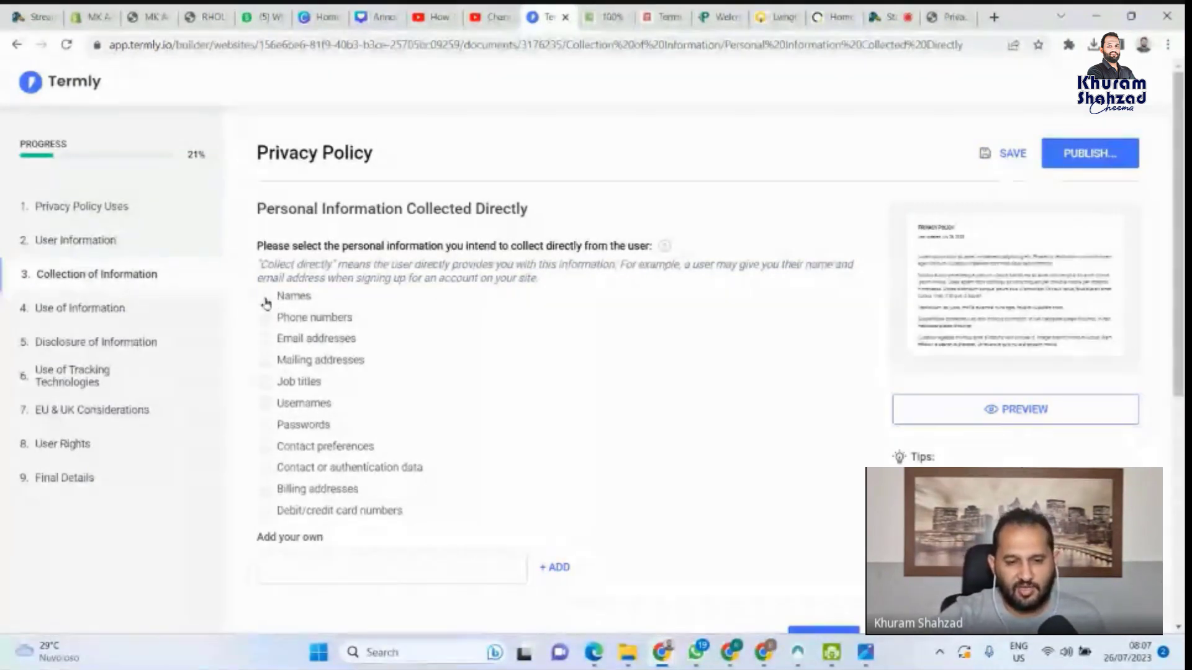
{"action": "left_click", "coordinate": [266, 318]}
{"action": "left_click", "coordinate": [265, 340]}
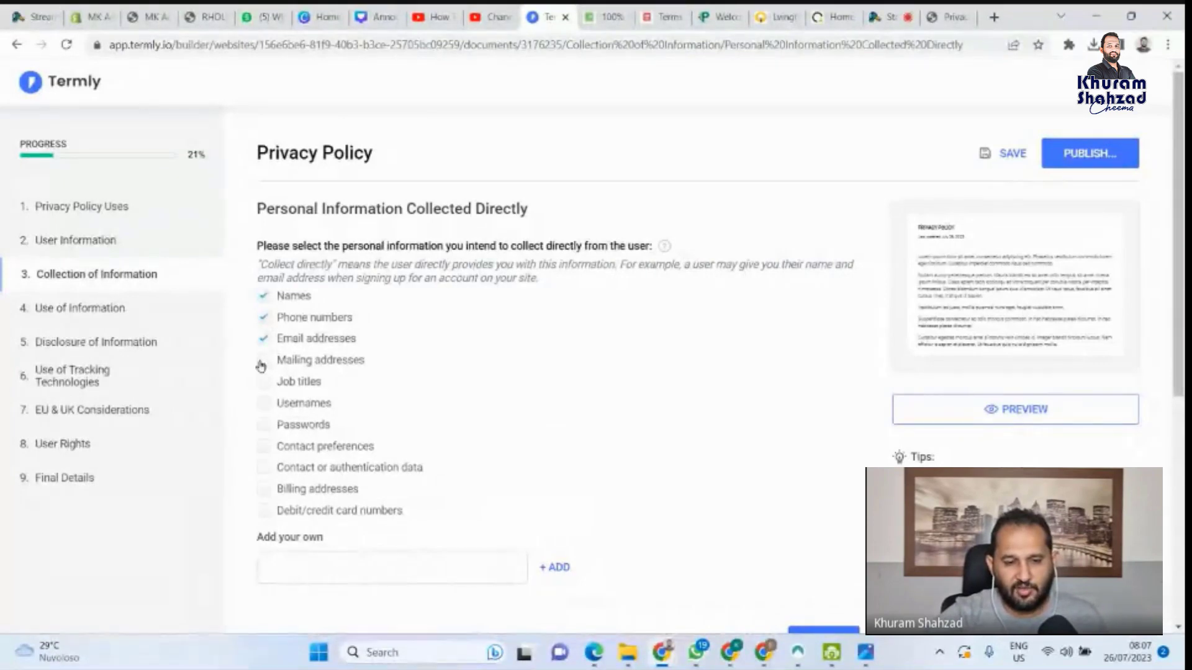
{"action": "left_click", "coordinate": [264, 361]}
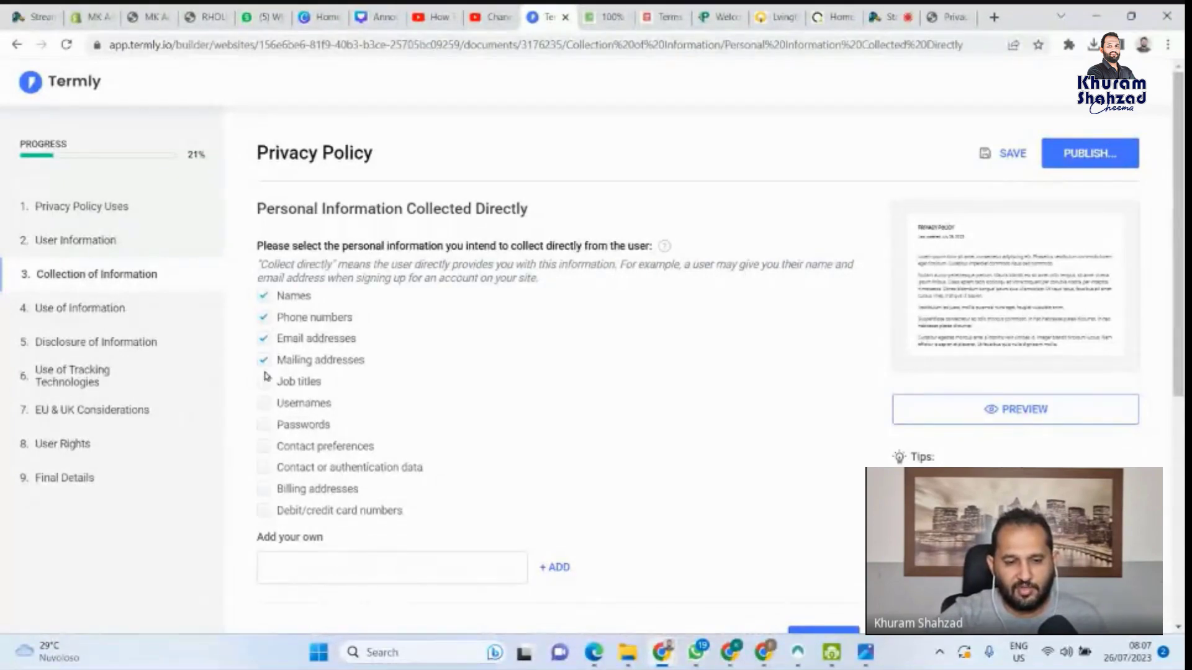
{"action": "left_click", "coordinate": [266, 406]}
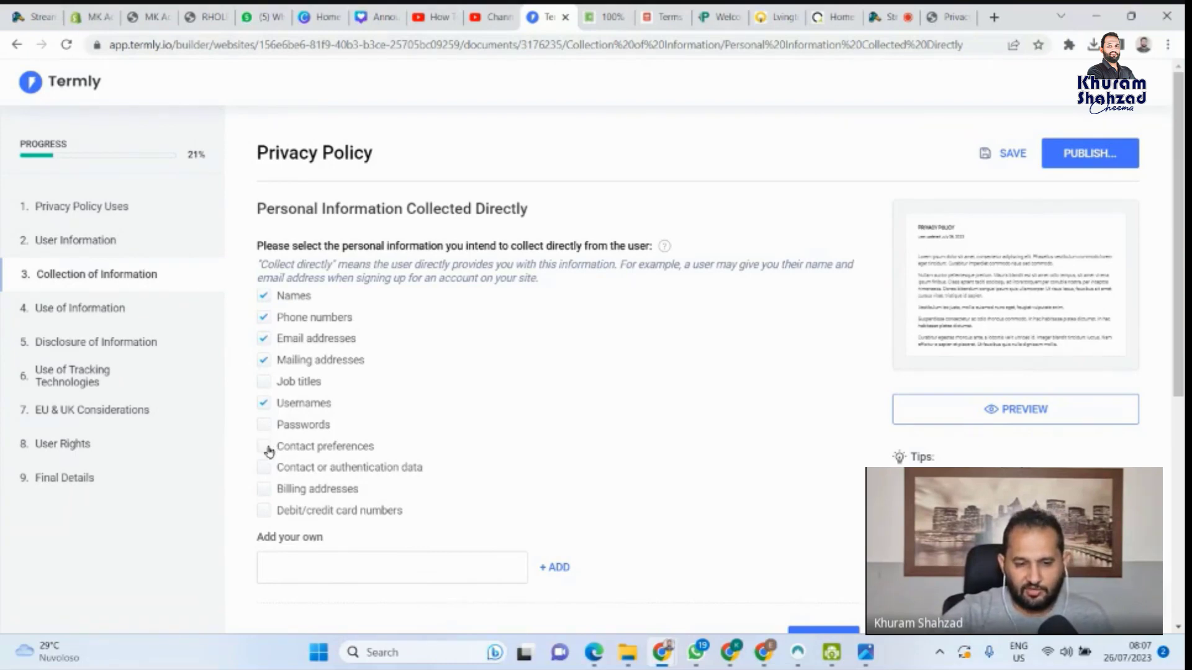
{"action": "left_click", "coordinate": [265, 447]}
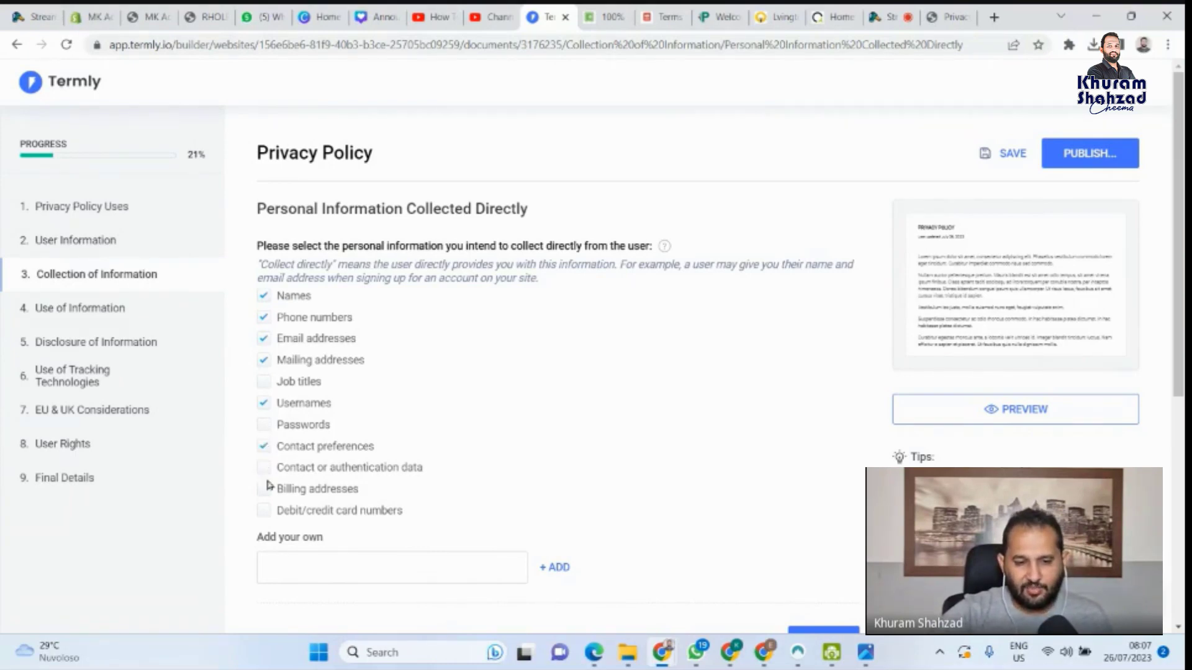
{"action": "left_click", "coordinate": [267, 470]}
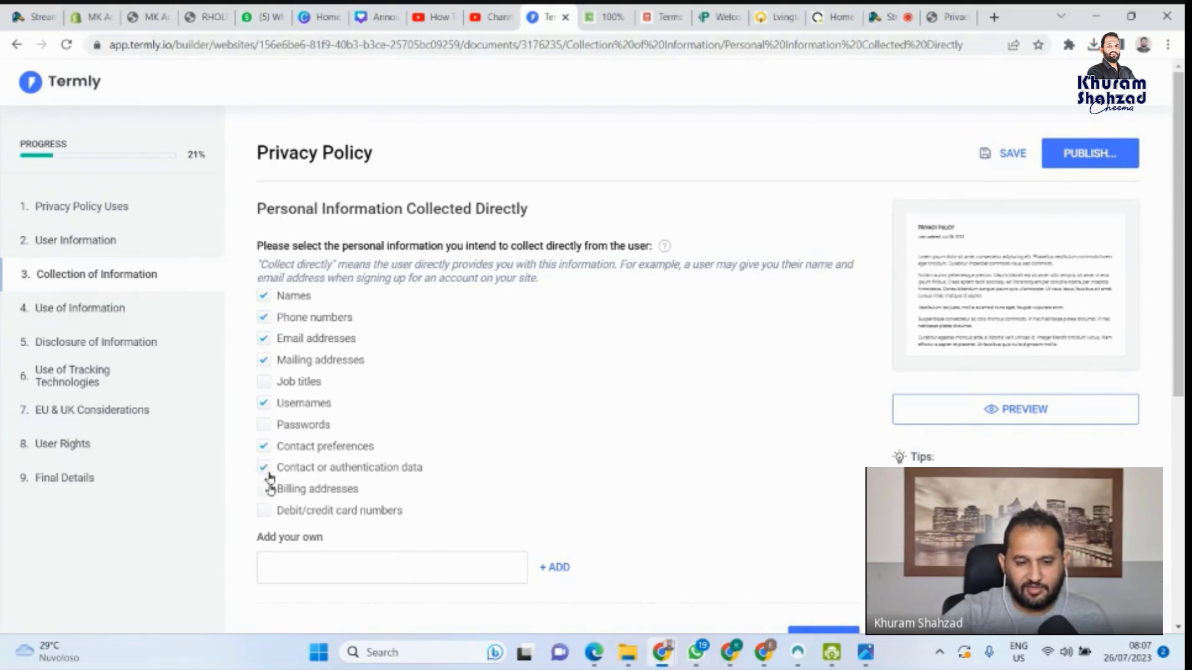
{"action": "left_click", "coordinate": [263, 488]}
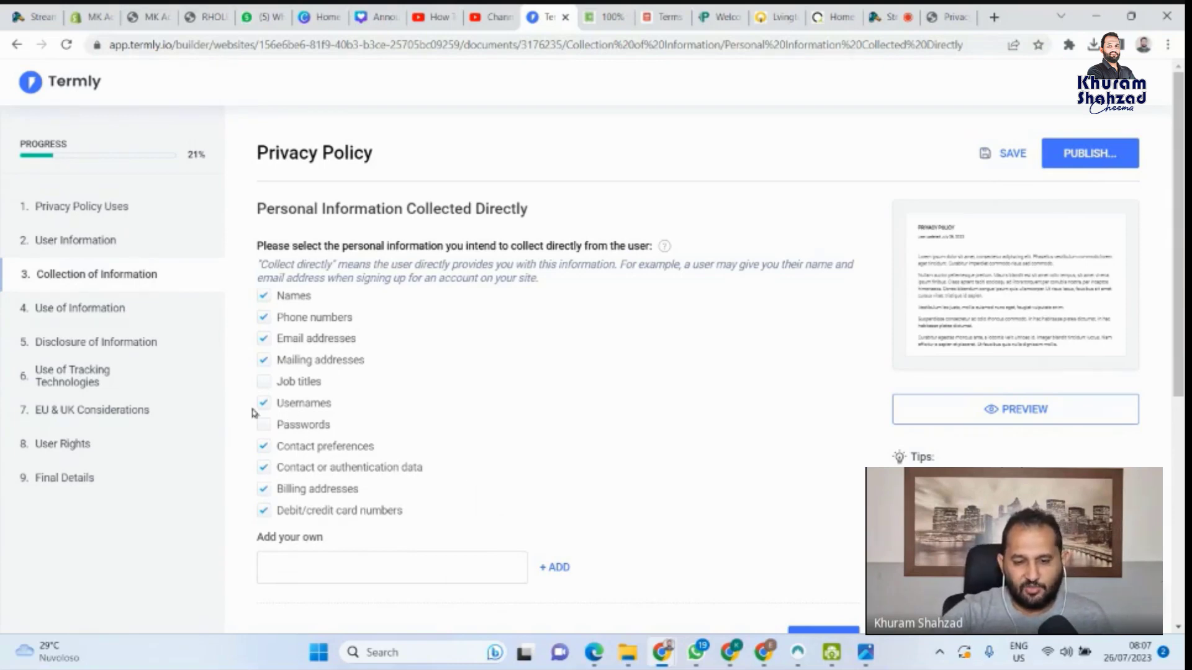
{"action": "scroll", "coordinate": [659, 539], "scroll_direction": "down", "scroll_amount": 1}
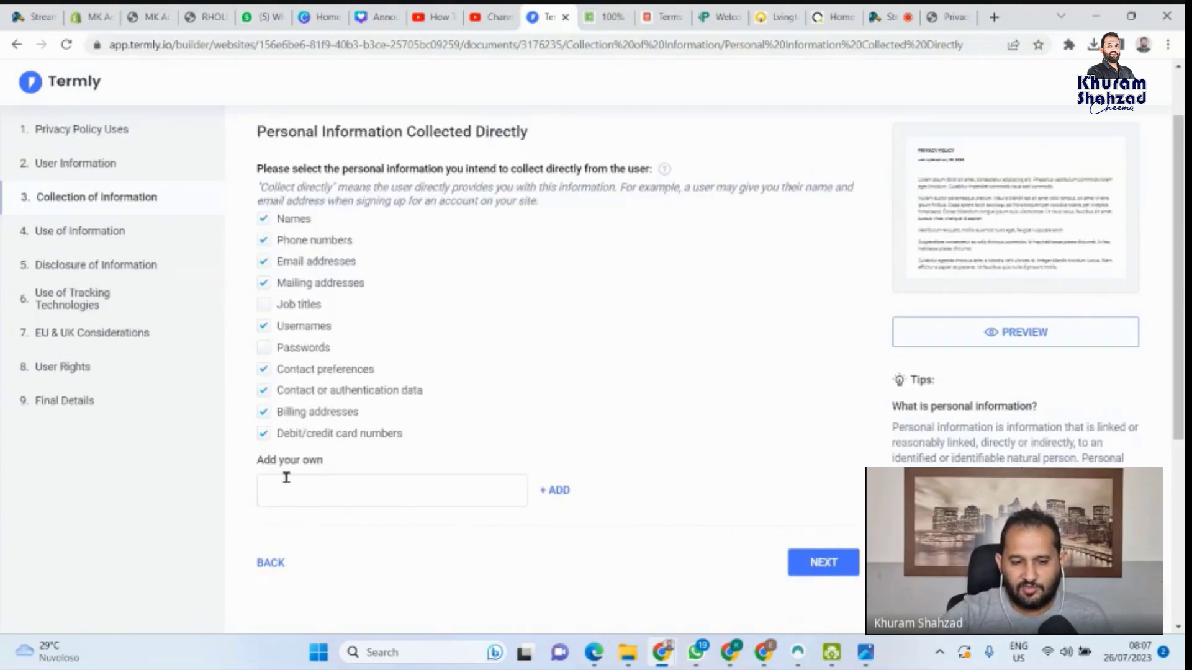
{"action": "left_click", "coordinate": [828, 563]}
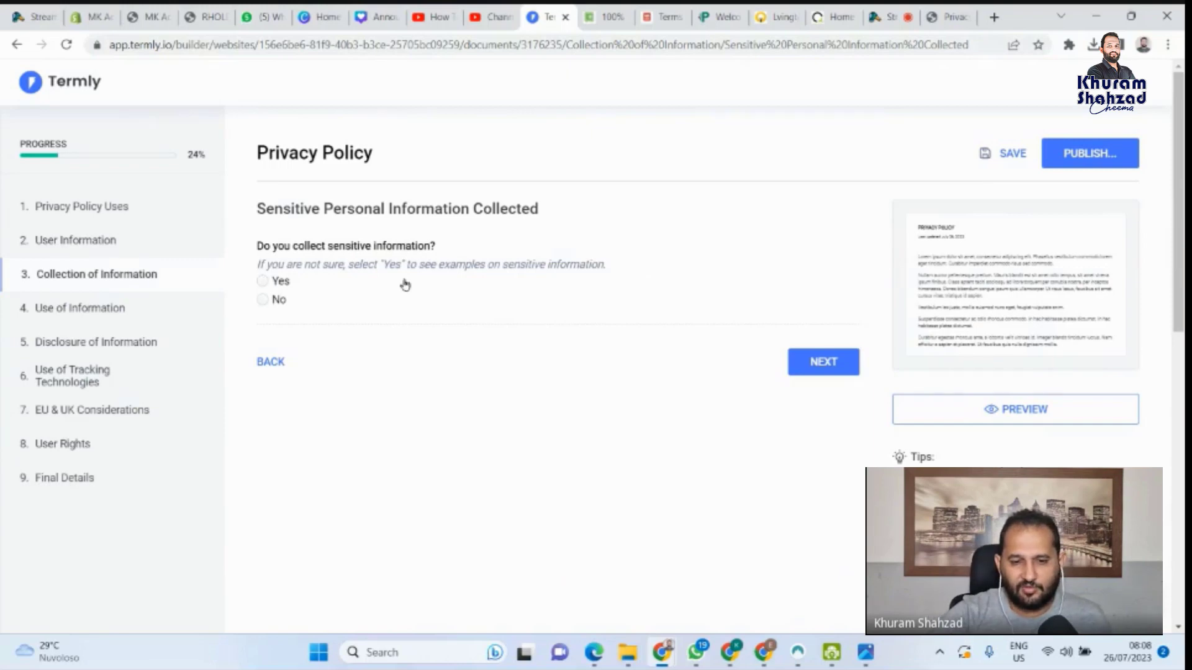
Answer Yes to collecting sensitive information and review the category checklist
{"action": "left_click", "coordinate": [263, 281]}
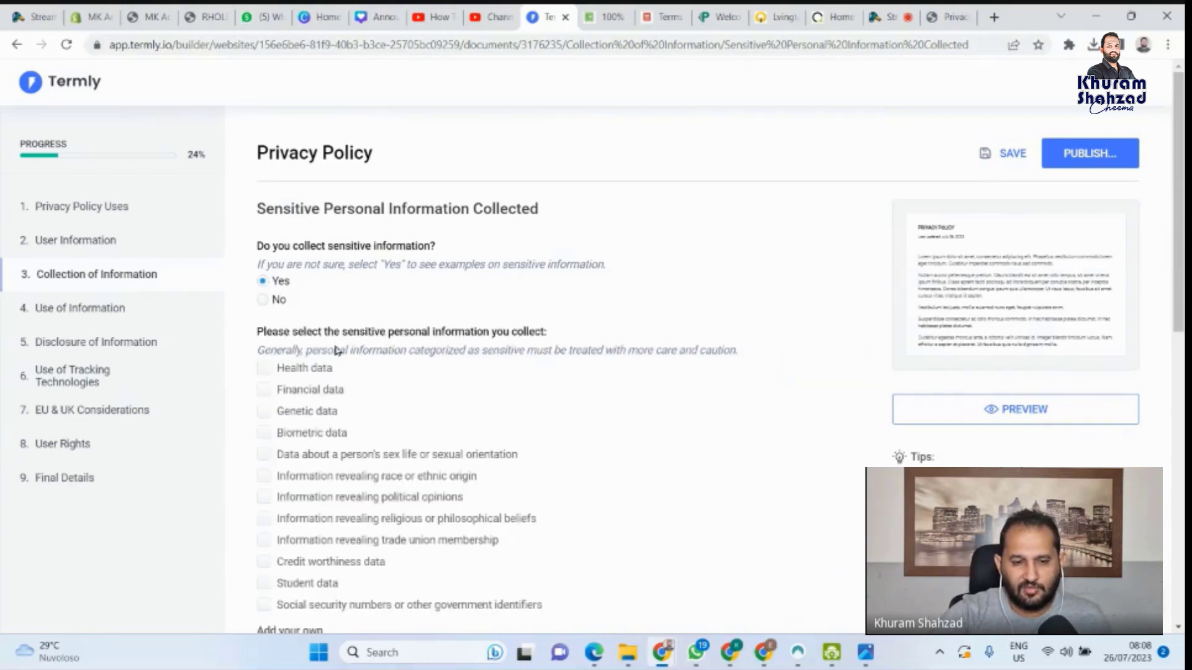
{"action": "scroll", "coordinate": [400, 416], "scroll_direction": "down", "scroll_amount": 1}
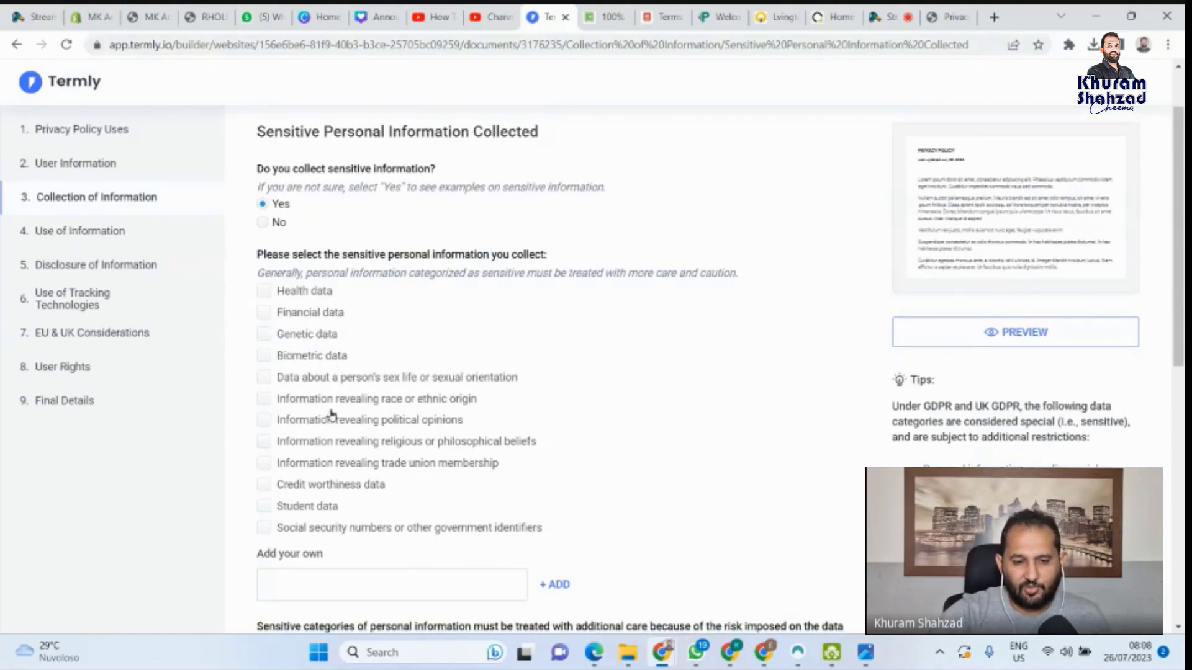
{"action": "scroll", "coordinate": [332, 414], "scroll_direction": "down", "scroll_amount": 1}
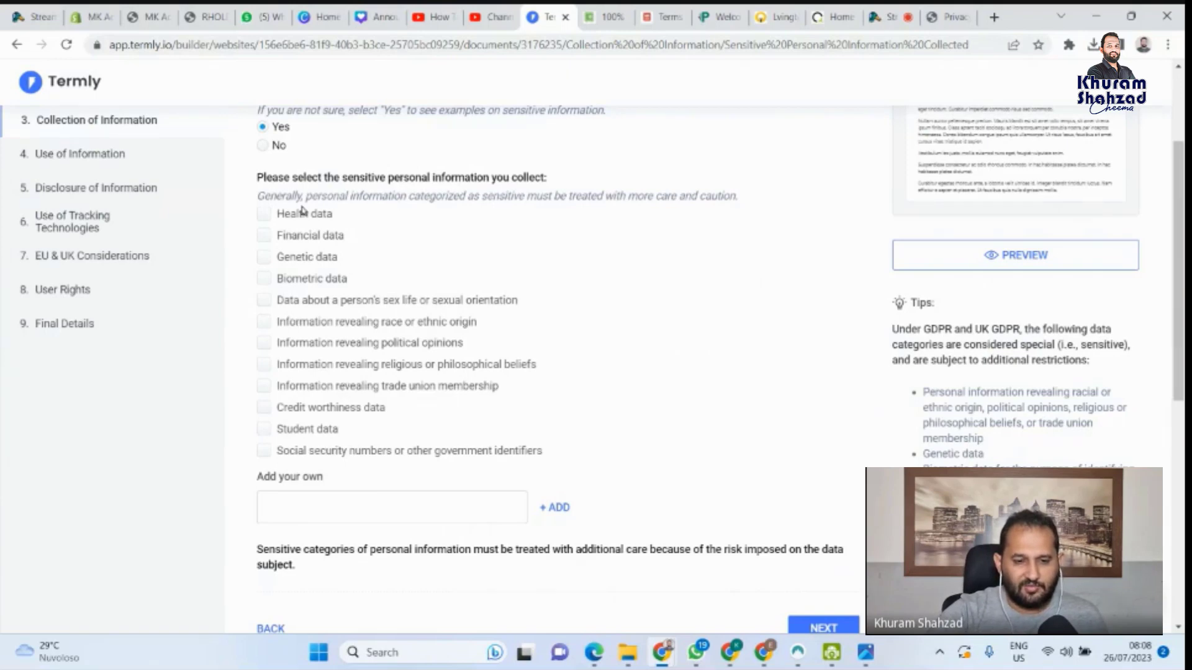
{"action": "left_click", "coordinate": [262, 147]}
{"action": "left_click", "coordinate": [262, 127]}
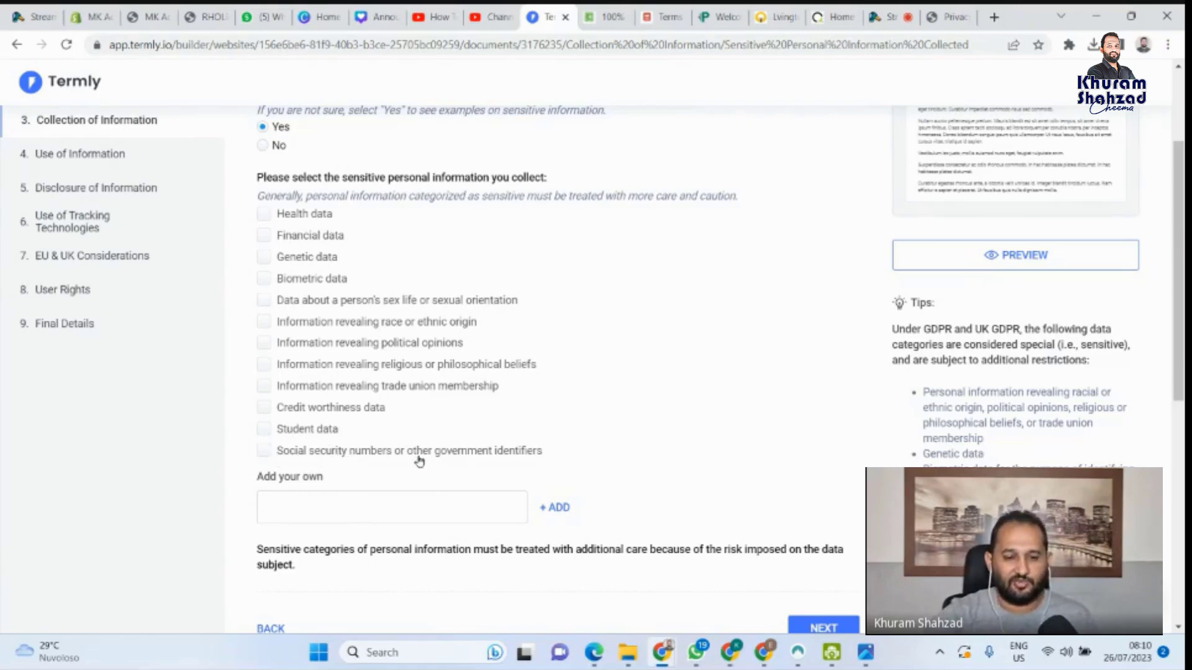
Change the sensitive information answer to No
{"action": "scroll", "coordinate": [334, 458], "scroll_direction": "down", "scroll_amount": 1}
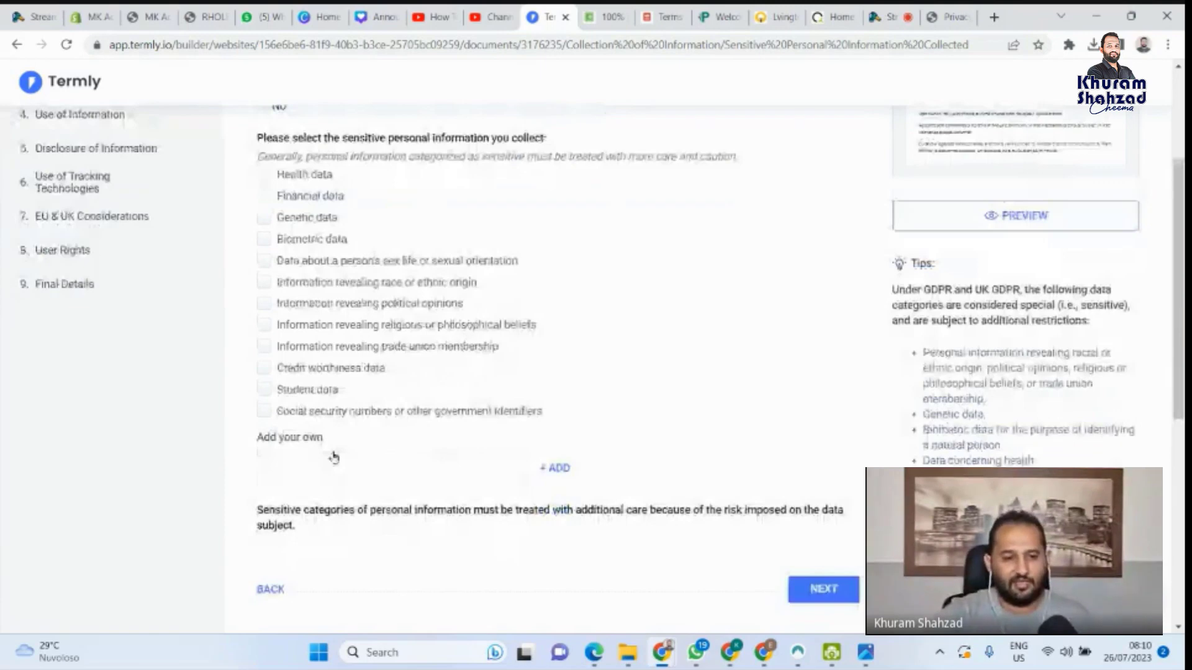
{"action": "scroll", "coordinate": [334, 457], "scroll_direction": "up", "scroll_amount": 3}
{"action": "left_click", "coordinate": [301, 306]}
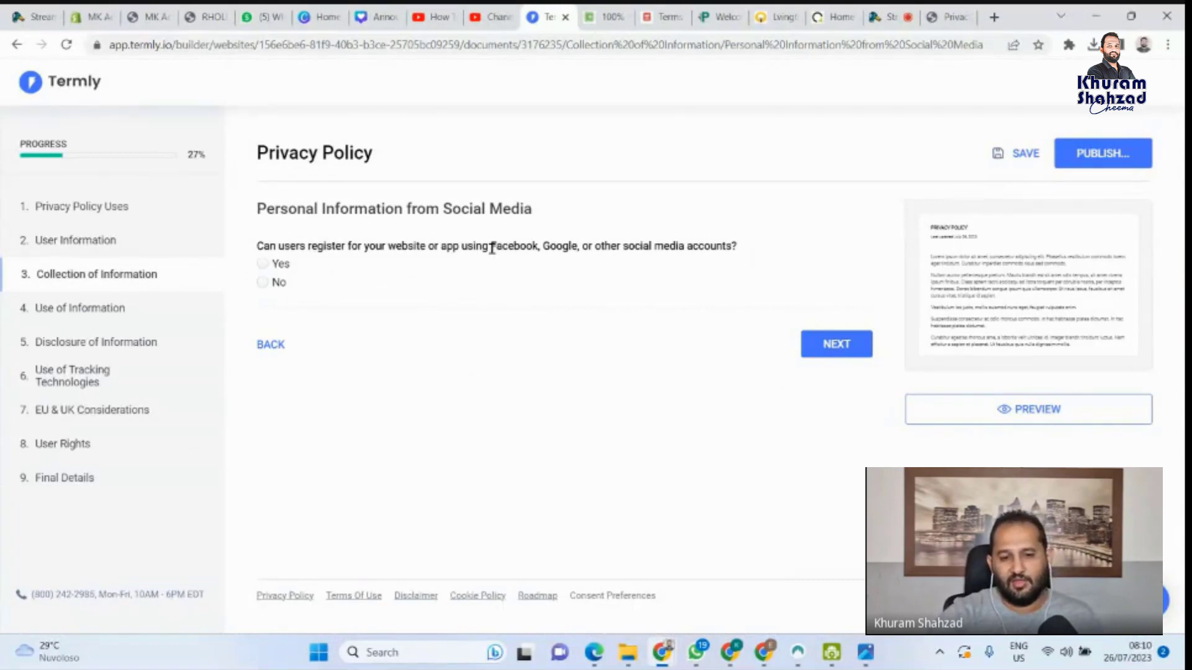
Answer No to registering through social media such as Facebook, then continue
{"action": "left_click_drag", "start_coordinate": [492, 248], "coordinate": [696, 242]}
{"action": "left_click", "coordinate": [544, 245]}
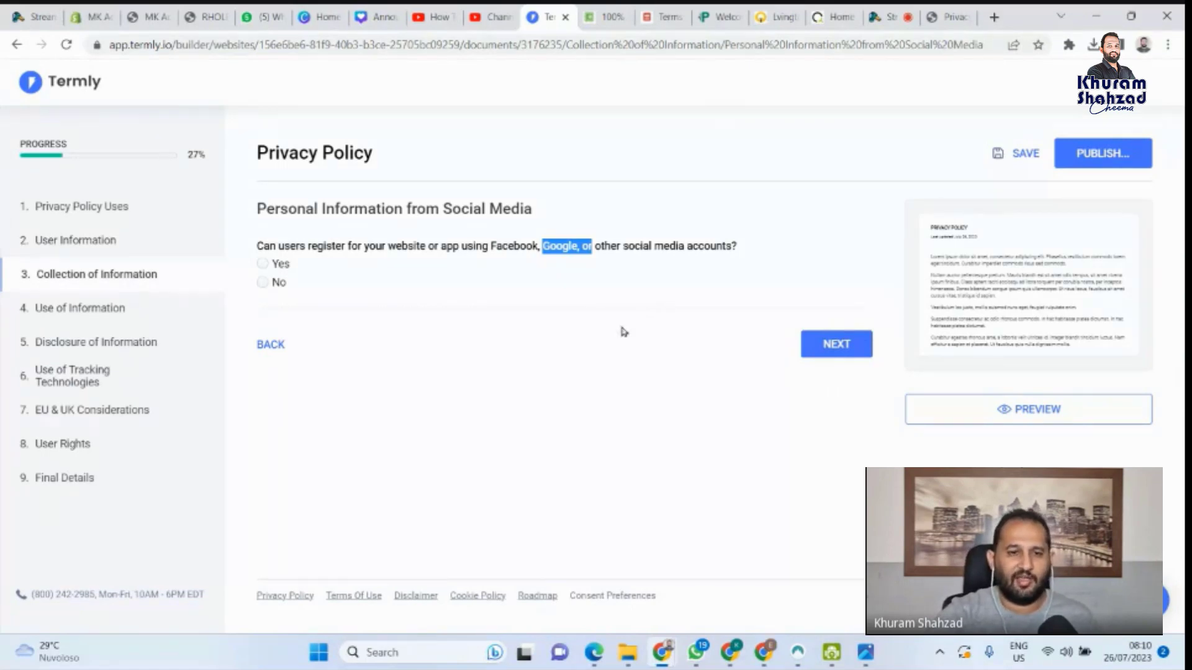
{"action": "left_click", "coordinate": [264, 287]}
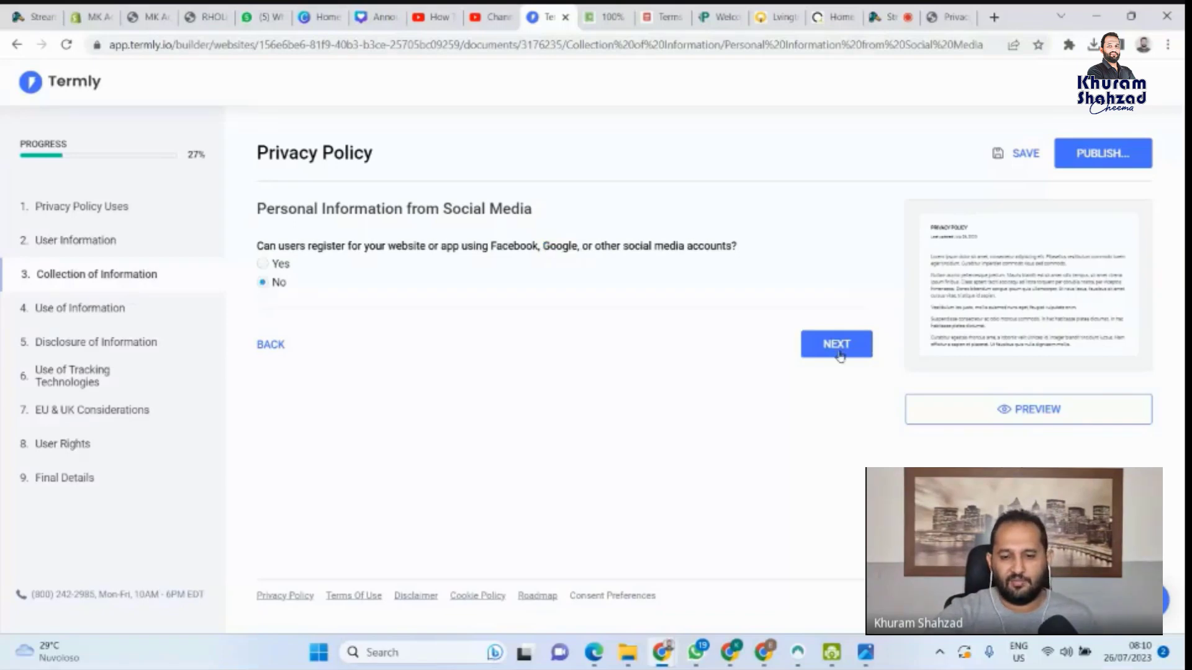
{"action": "left_click", "coordinate": [838, 347]}
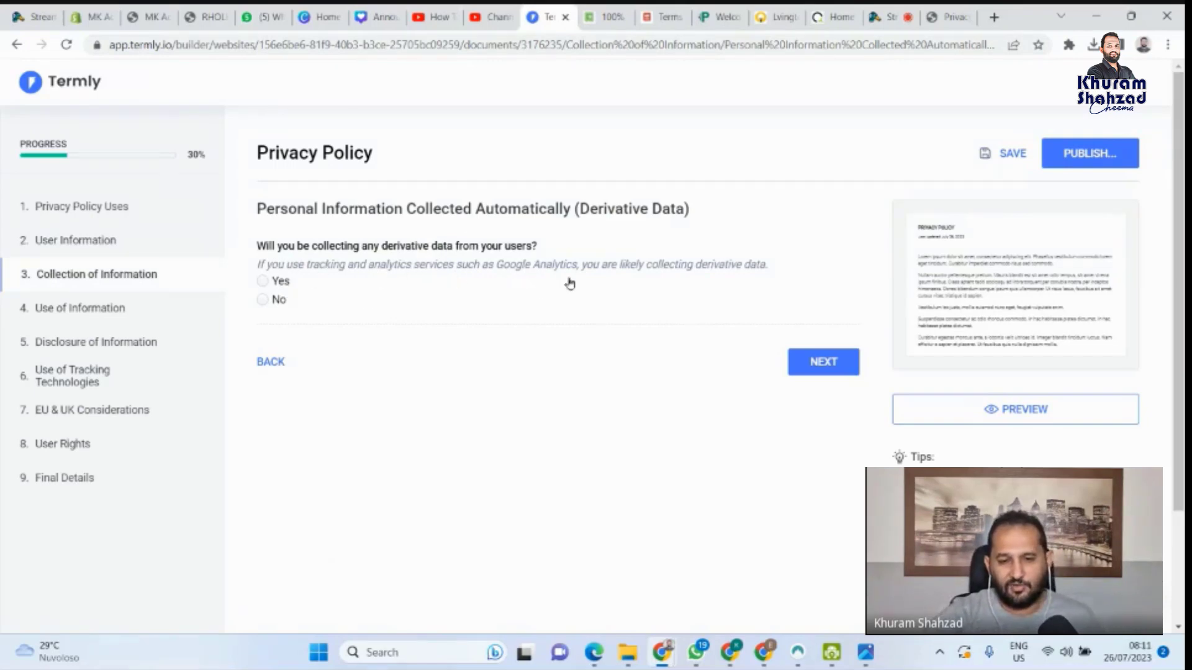
Declare derivative data is collected: log and usage, location and device data, no custom category
{"action": "left_click", "coordinate": [263, 282]}
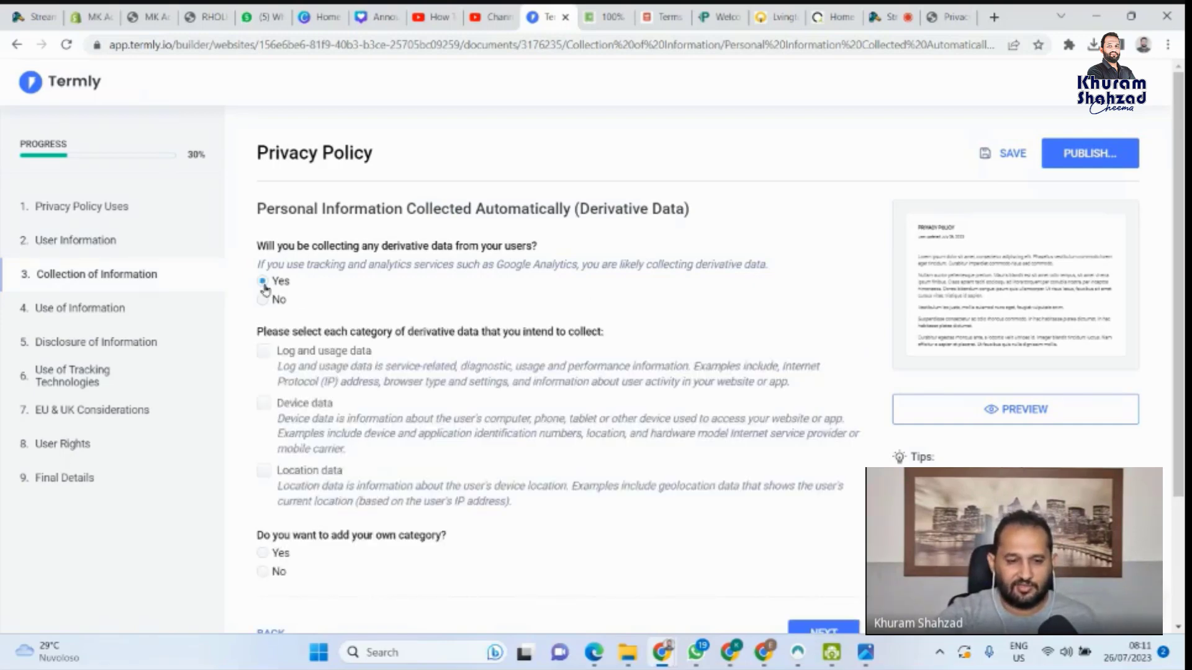
{"action": "scroll", "coordinate": [427, 335], "scroll_direction": "down", "scroll_amount": 1}
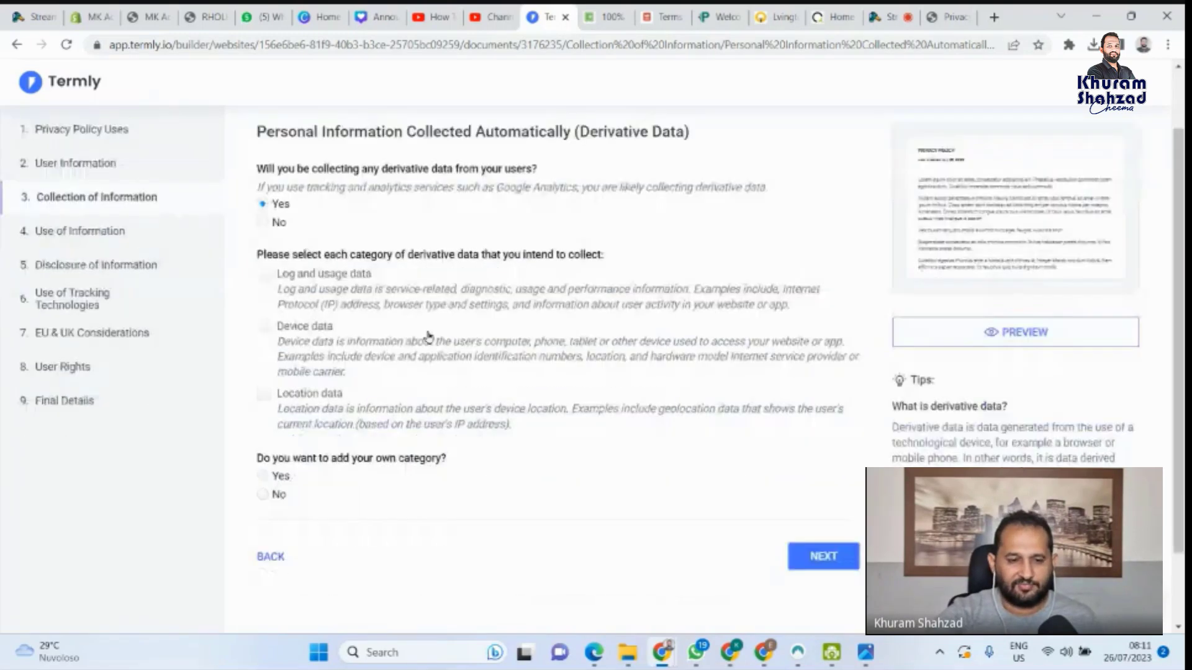
{"action": "left_click", "coordinate": [263, 278]}
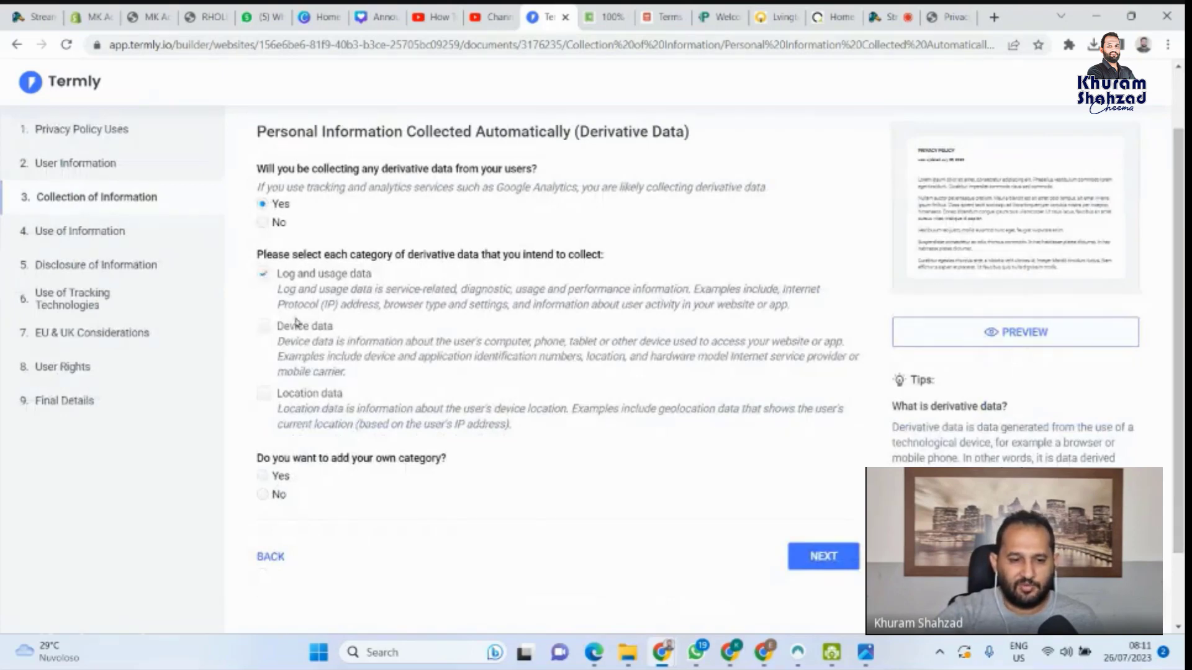
{"action": "left_click", "coordinate": [264, 395]}
{"action": "left_click", "coordinate": [266, 327]}
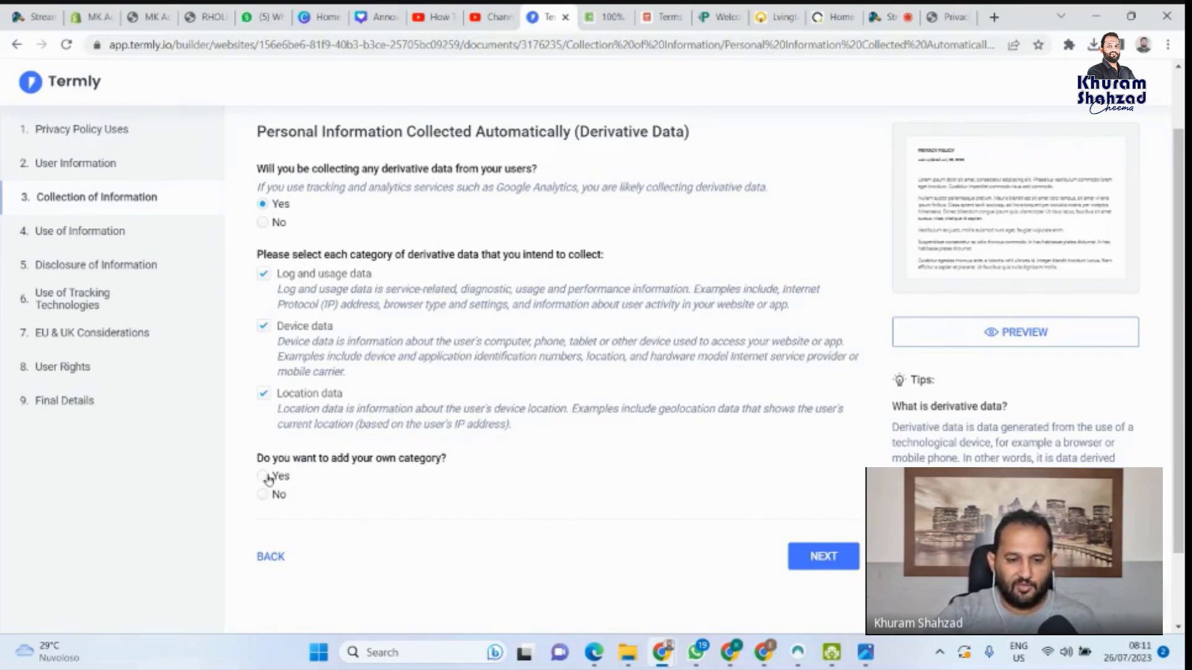
{"action": "left_click", "coordinate": [263, 496]}
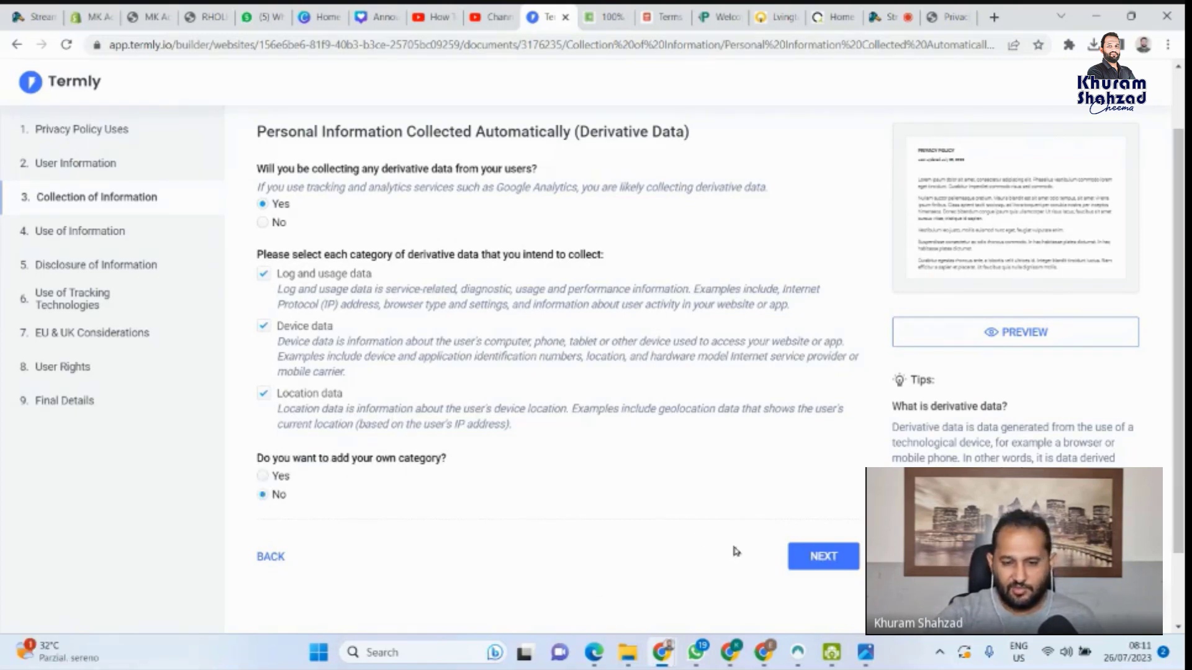
Answer No to collecting information from other sources and continue to the EU/UK legal bases
{"action": "left_click", "coordinate": [798, 554]}
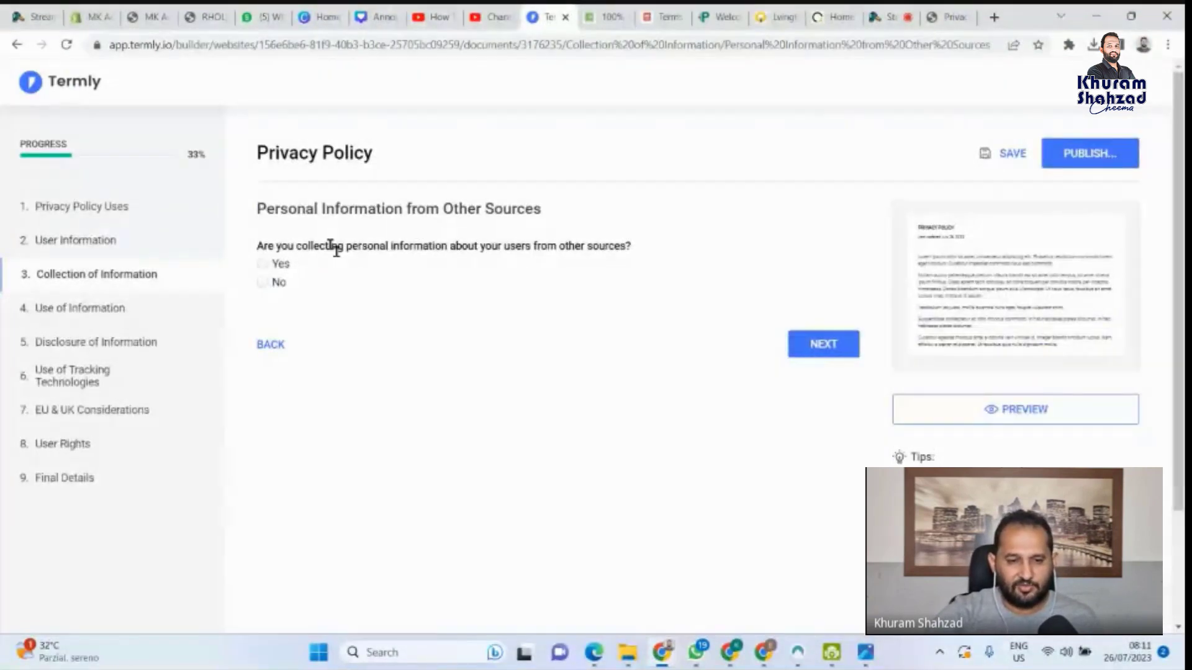
{"action": "left_click", "coordinate": [284, 284]}
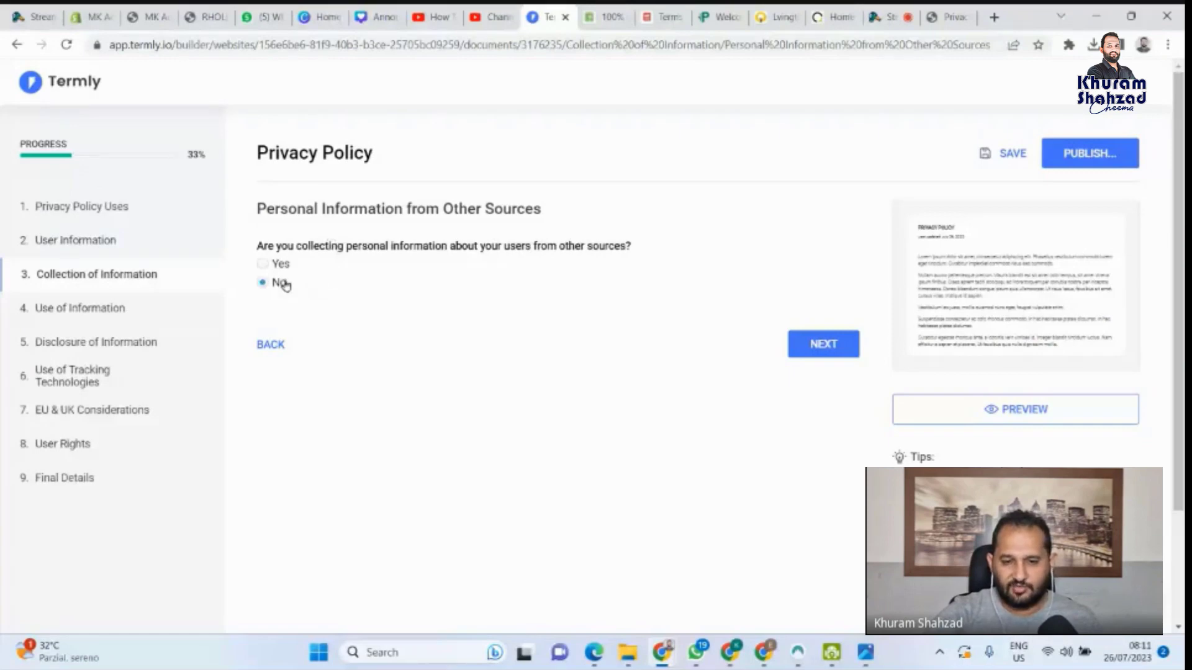
{"action": "left_click", "coordinate": [832, 346]}
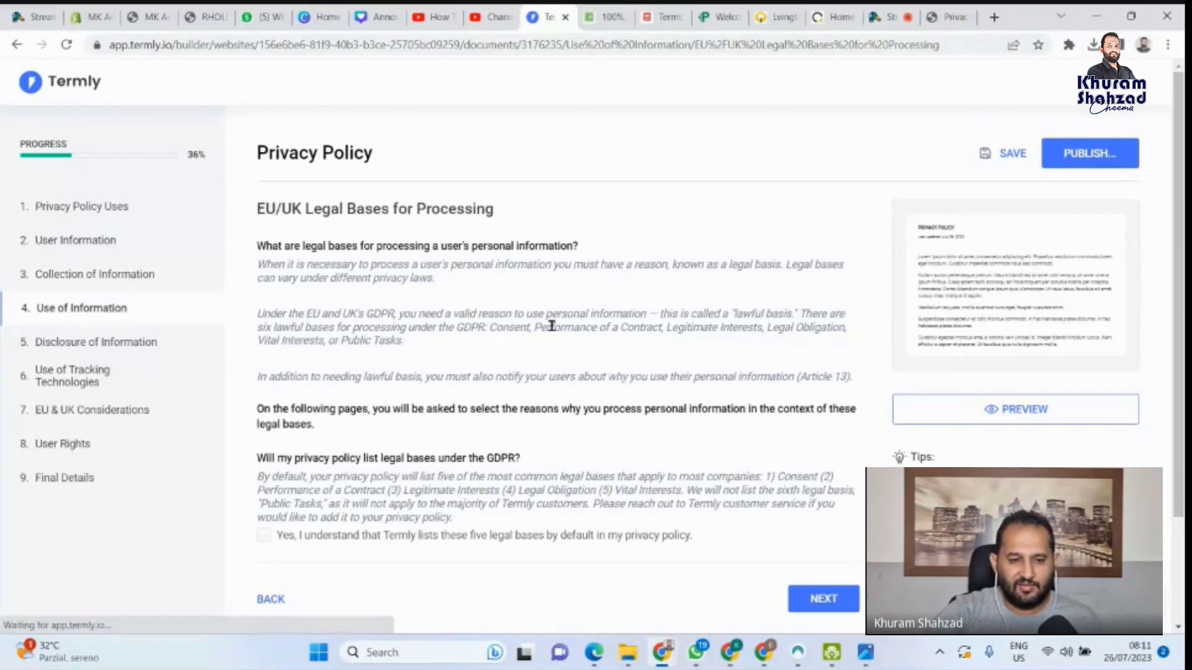
Tick 'Yes, I understand' for the five default GDPR legal bases and continue
{"action": "scroll", "coordinate": [551, 326], "scroll_direction": "down", "scroll_amount": 1}
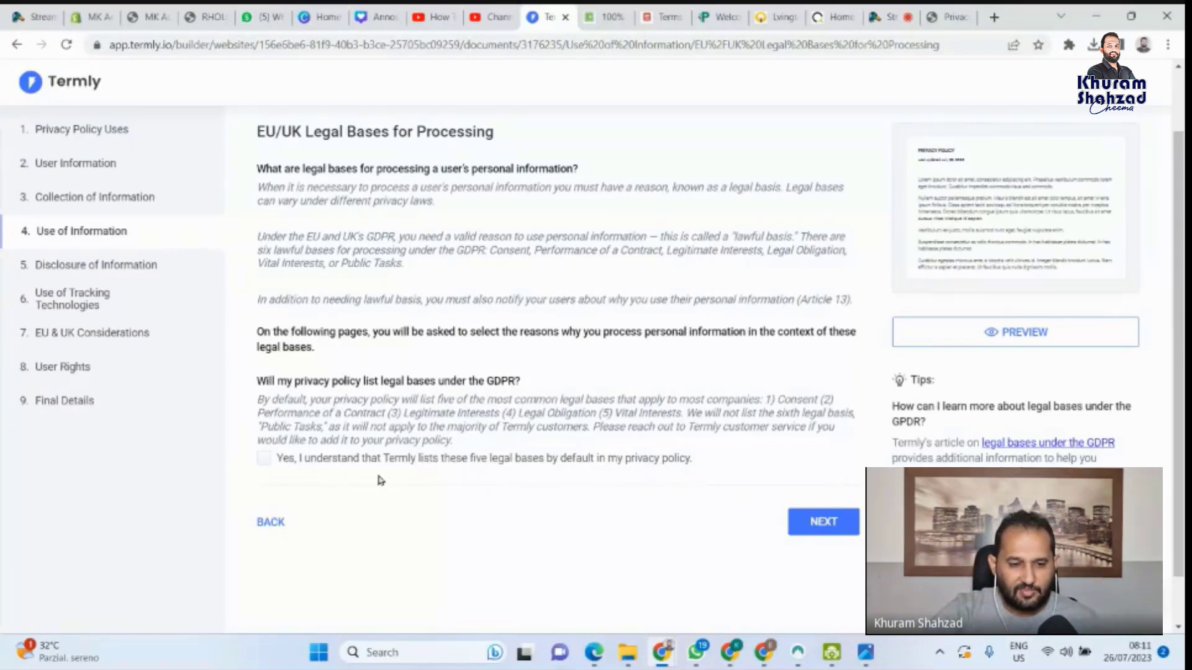
{"action": "left_click", "coordinate": [264, 458]}
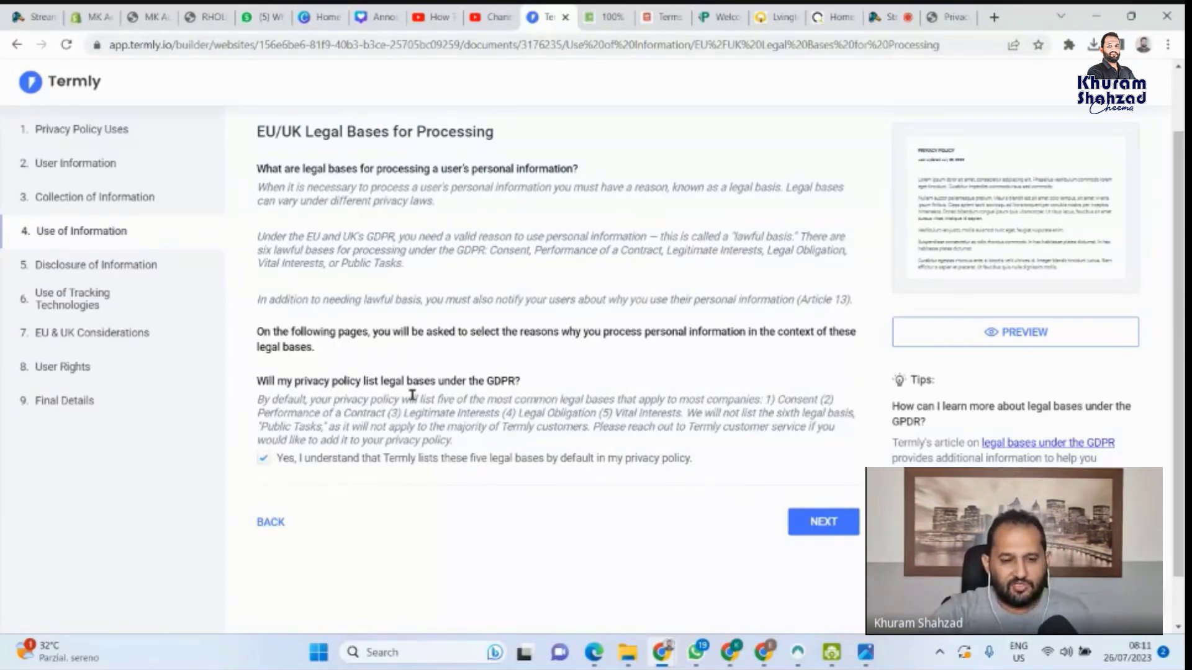
{"action": "double_click", "coordinate": [500, 381]}
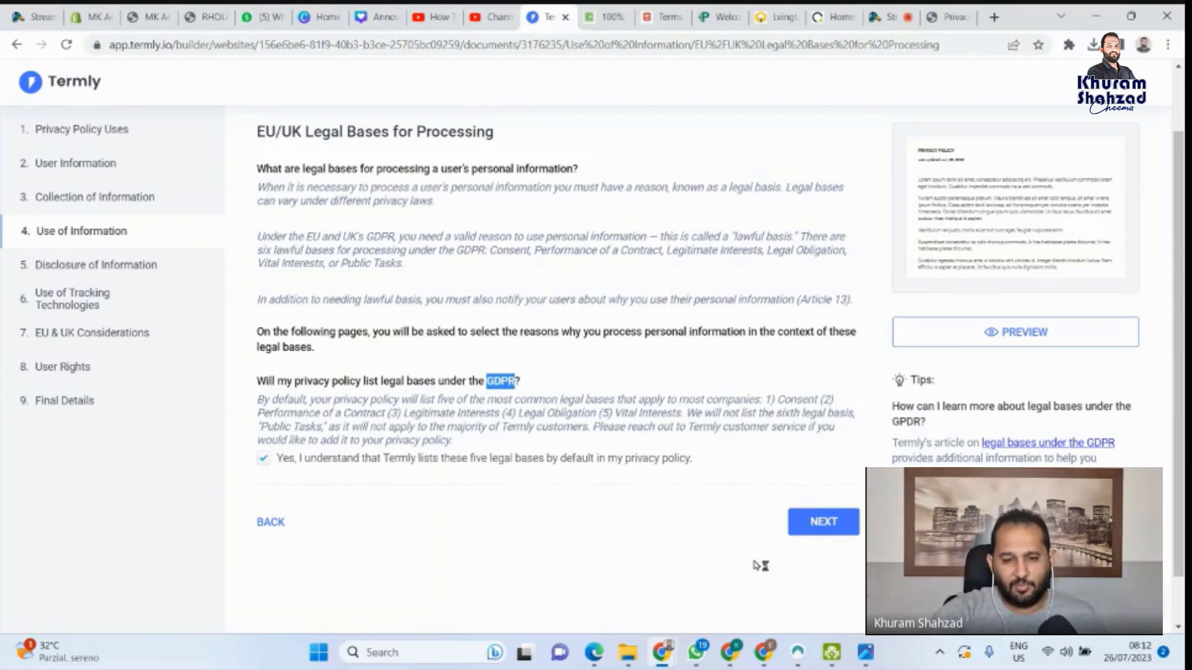
{"action": "left_click", "coordinate": [824, 523]}
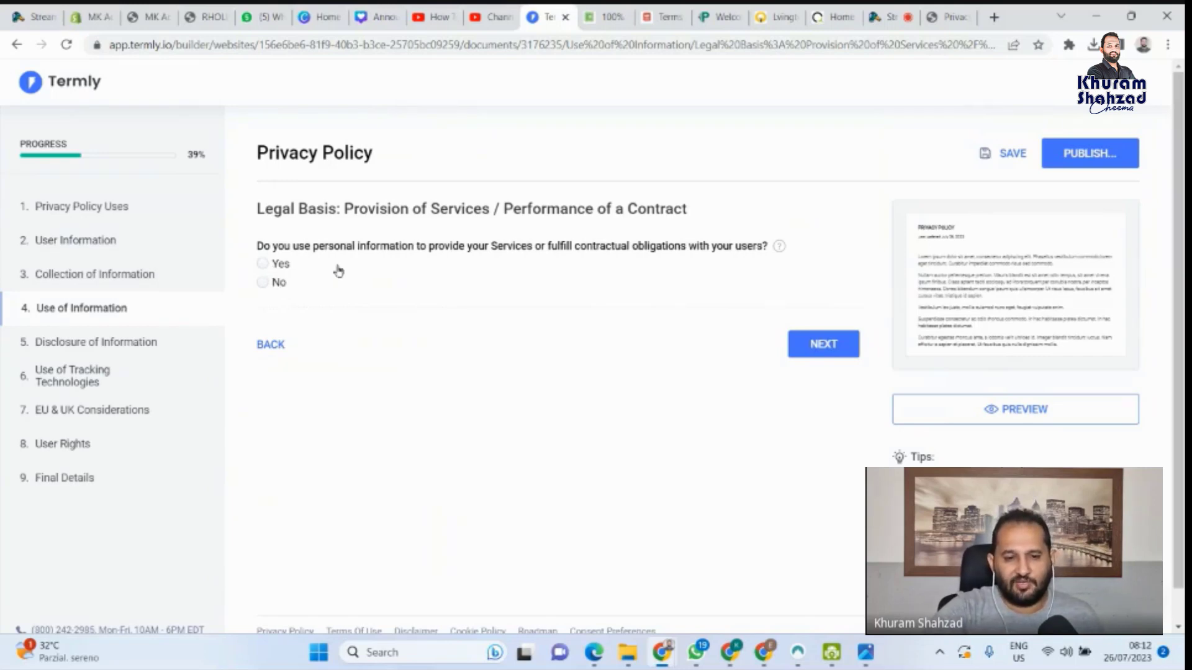
Answer Yes: personal data delivers services and fulfils users' orders, with No other uses
{"action": "left_click", "coordinate": [268, 265]}
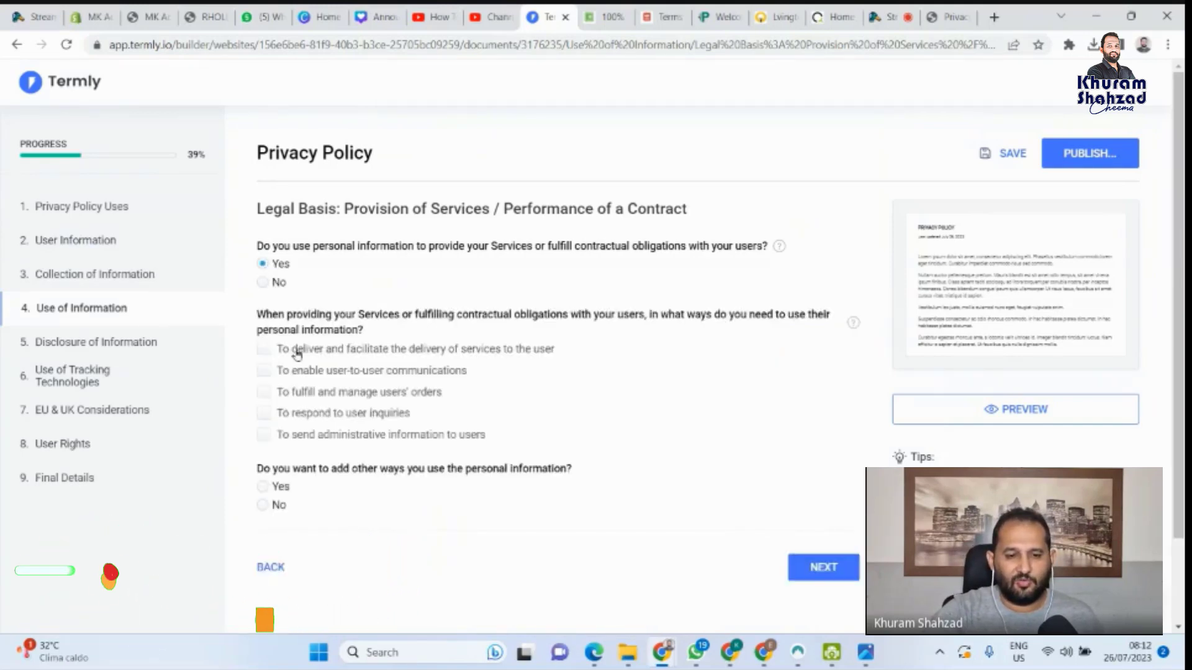
{"action": "left_click", "coordinate": [262, 350]}
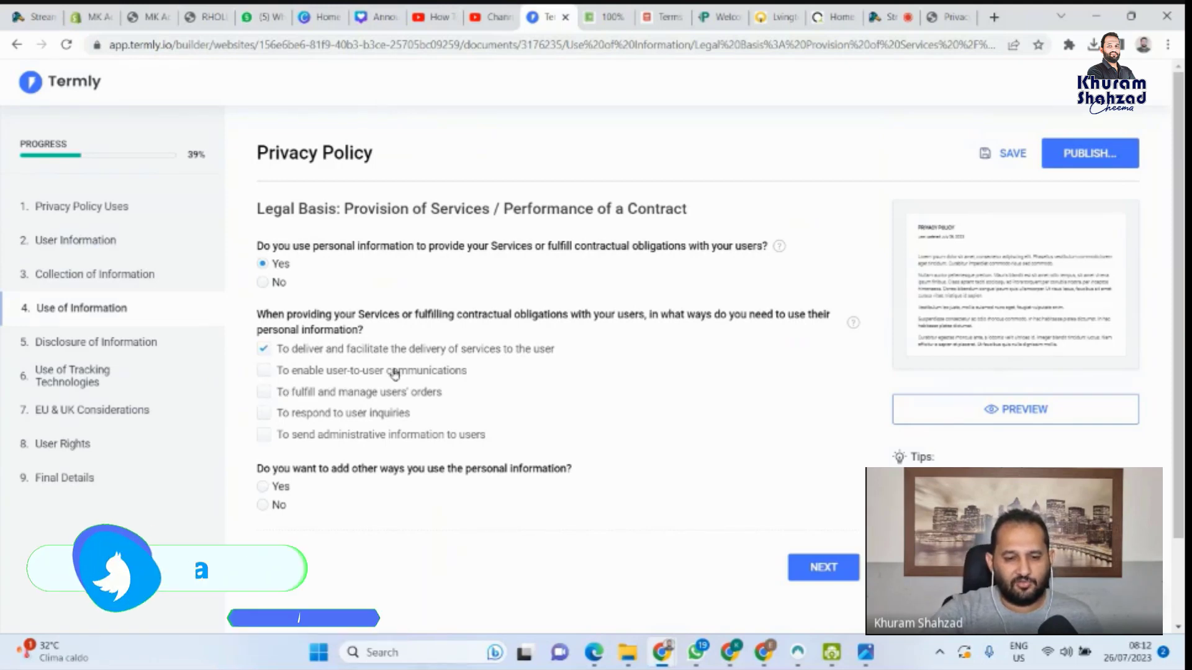
{"action": "left_click", "coordinate": [283, 393]}
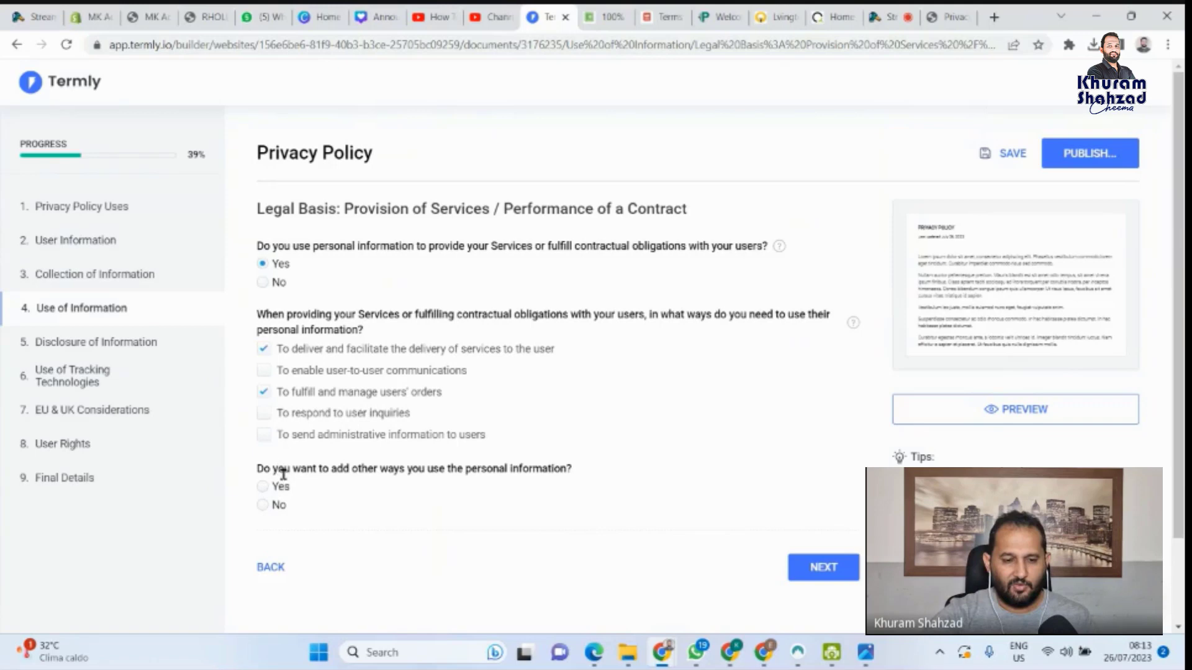
{"action": "left_click", "coordinate": [264, 505]}
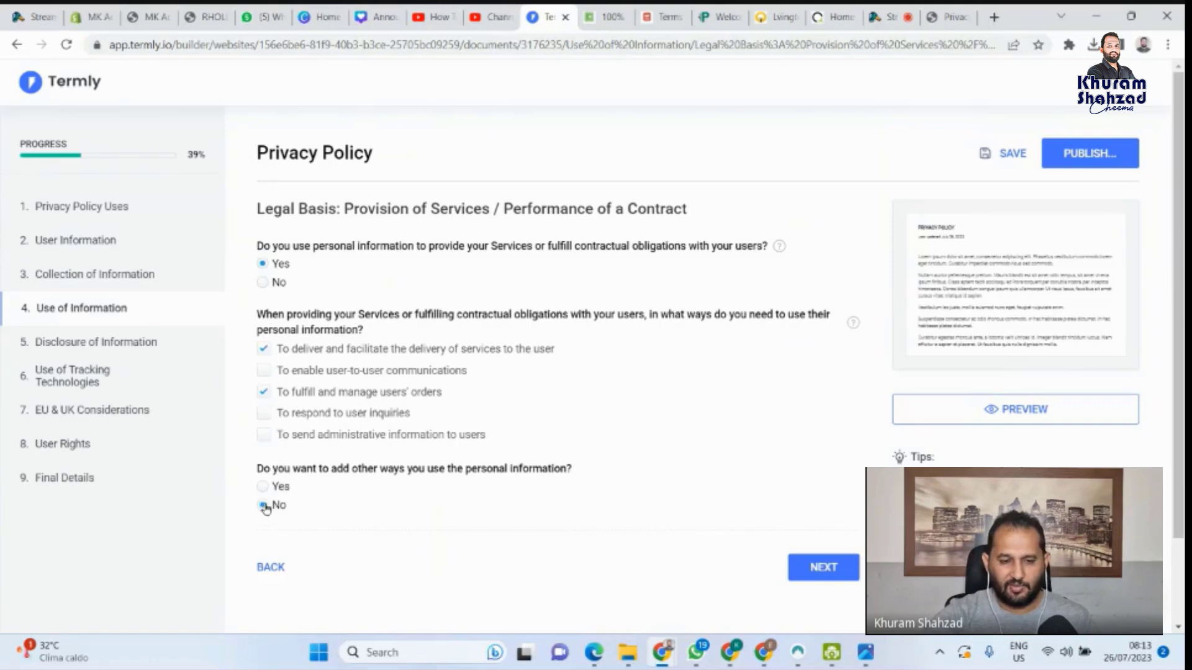
{"action": "left_click", "coordinate": [815, 570]}
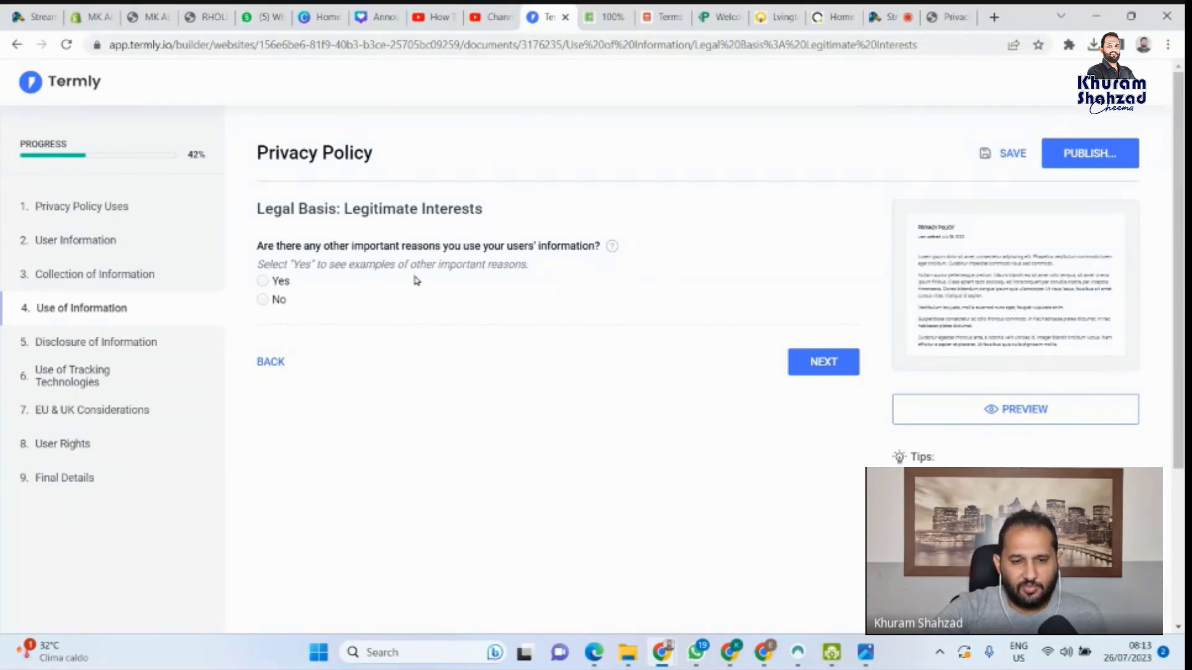
Answer Yes and tick targeted advertising, protecting Services, requesting feedback and measuring campaign effectiveness
{"action": "left_click", "coordinate": [263, 282]}
{"action": "scroll", "coordinate": [320, 447], "scroll_direction": "down", "scroll_amount": 2}
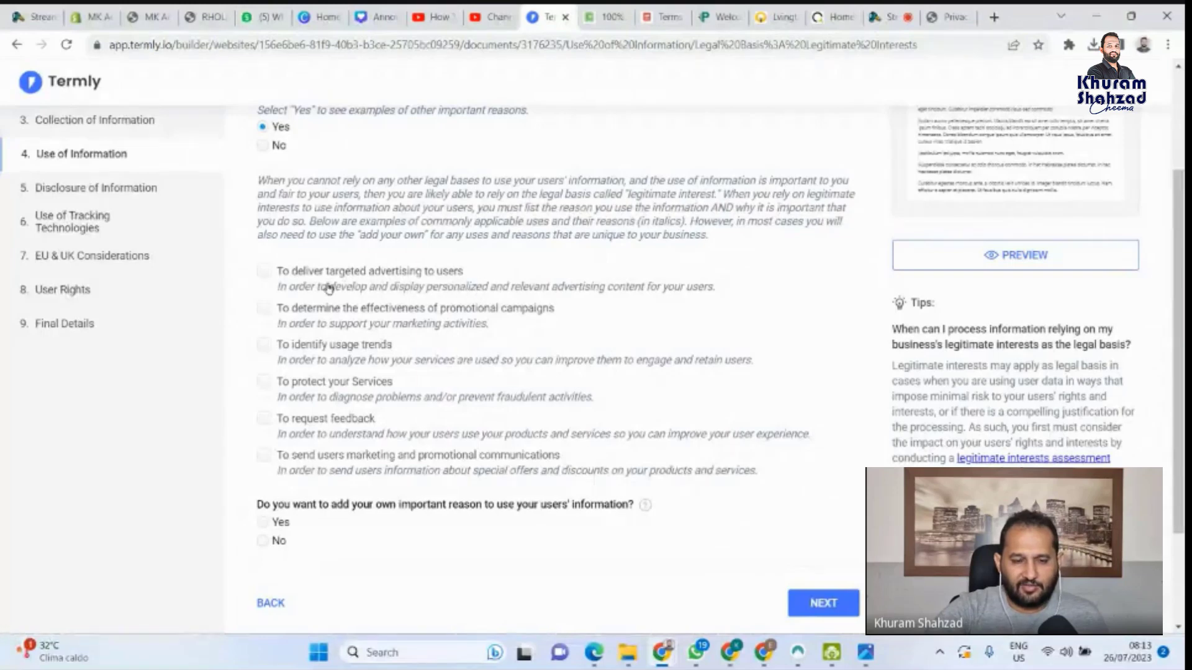
{"action": "left_click", "coordinate": [265, 272]}
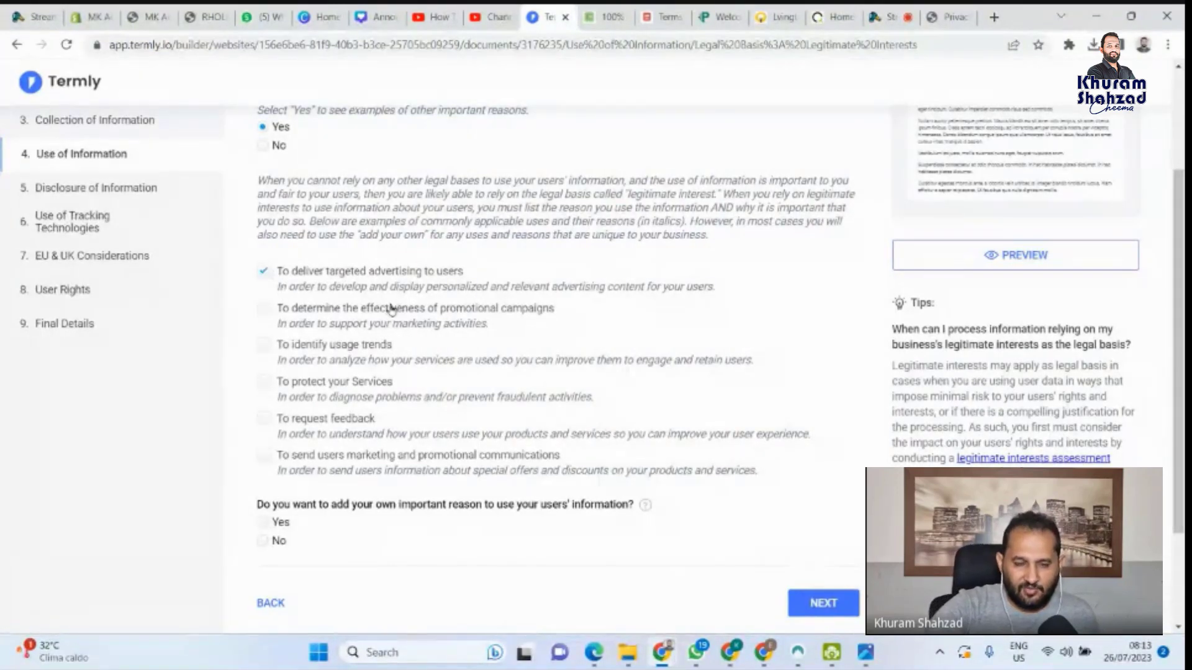
{"action": "scroll", "coordinate": [351, 287], "scroll_direction": "up", "scroll_amount": 2}
{"action": "scroll", "coordinate": [351, 287], "scroll_direction": "down", "scroll_amount": 2}
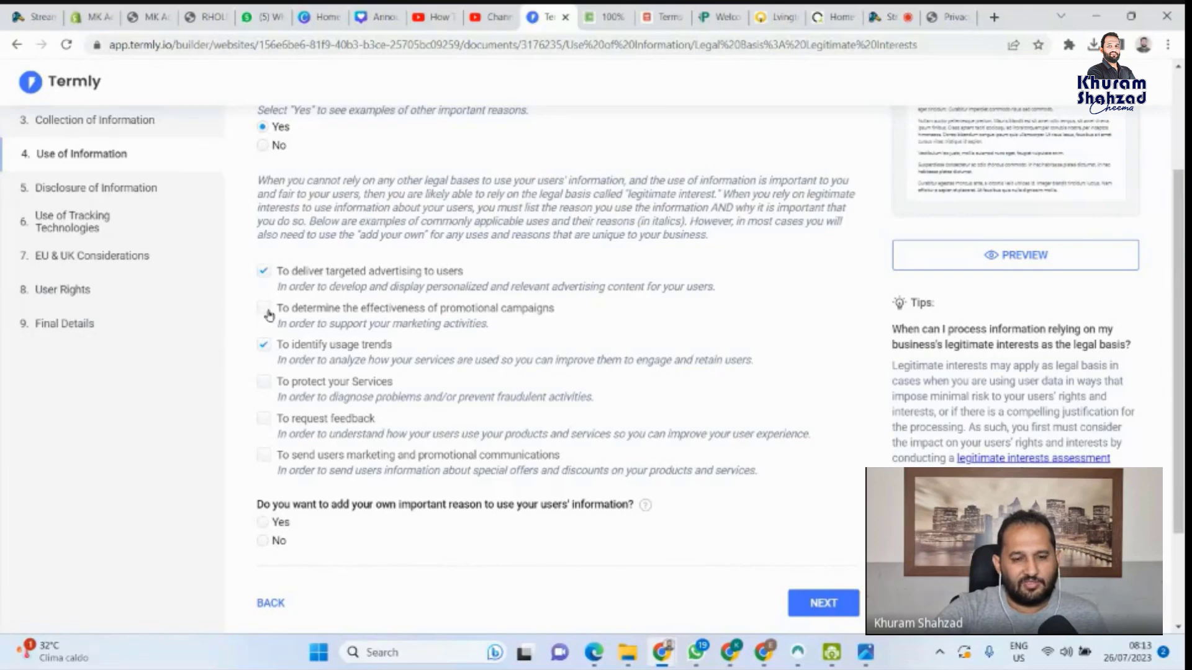
{"action": "left_click", "coordinate": [263, 383]}
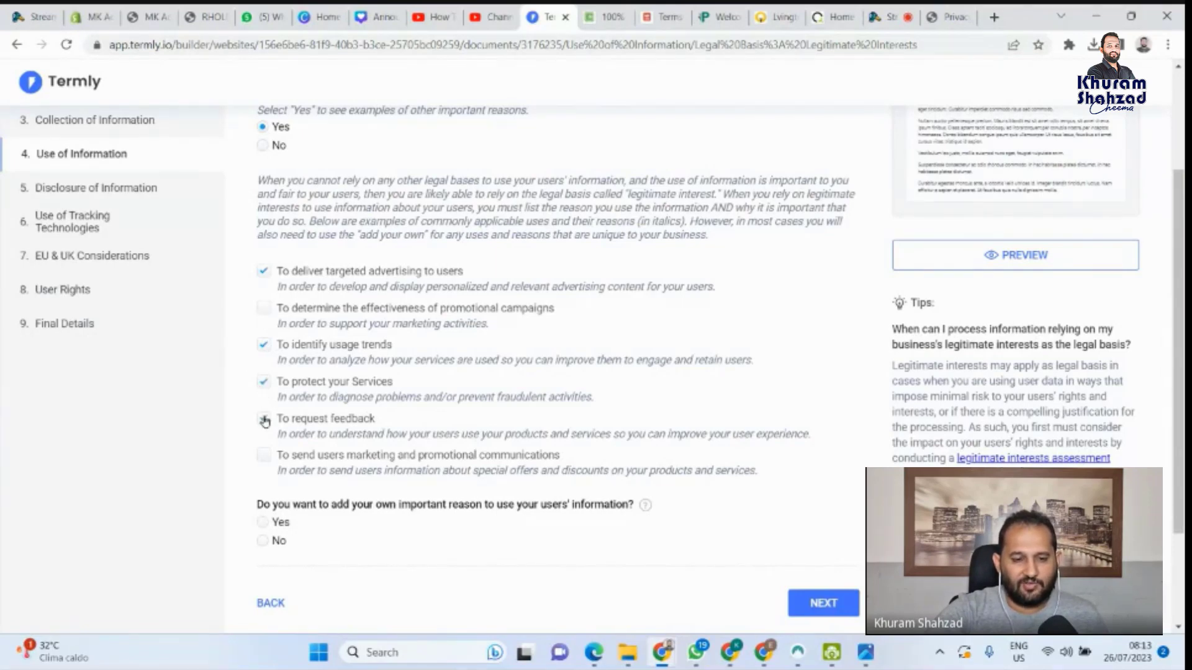
{"action": "left_click", "coordinate": [264, 420]}
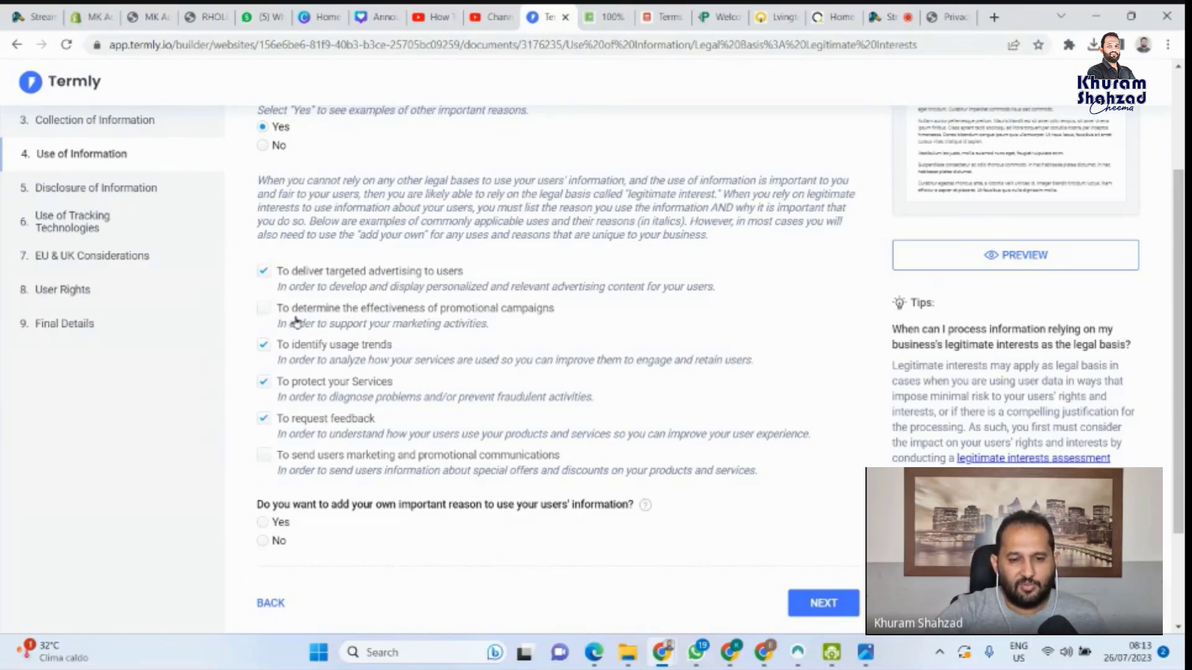
{"action": "left_click", "coordinate": [264, 308]}
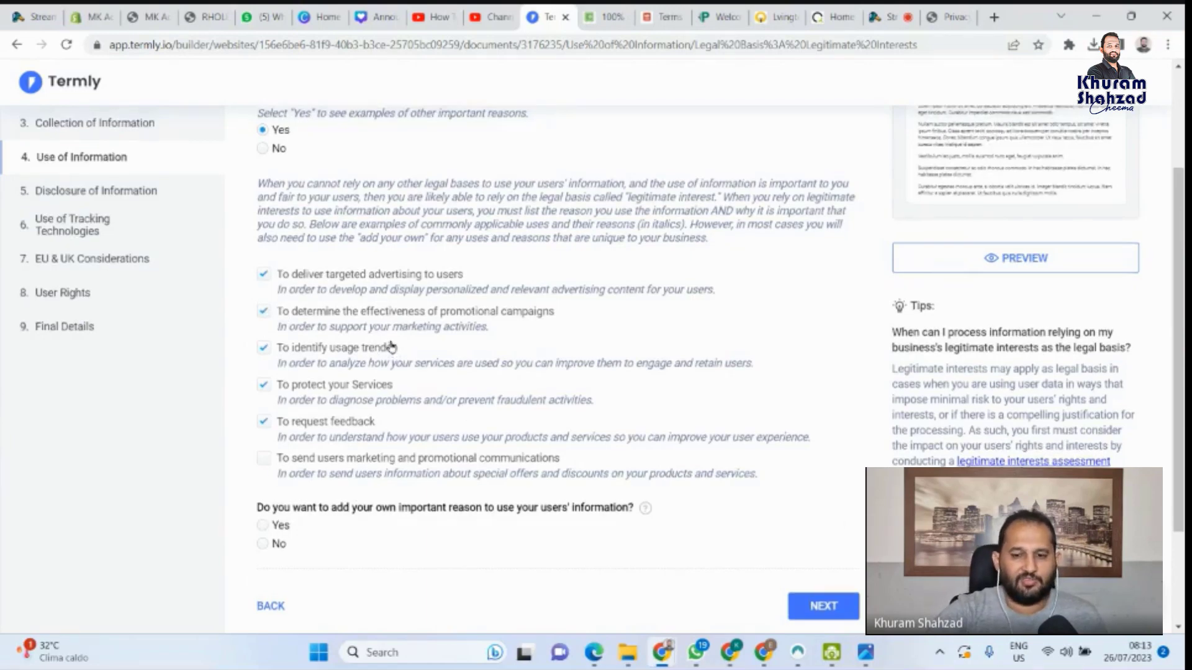
Decline adding a custom legitimate-interest reason and continue to marketing communications
{"action": "scroll", "coordinate": [410, 344], "scroll_direction": "up", "scroll_amount": 3}
{"action": "scroll", "coordinate": [532, 355], "scroll_direction": "down", "scroll_amount": 1}
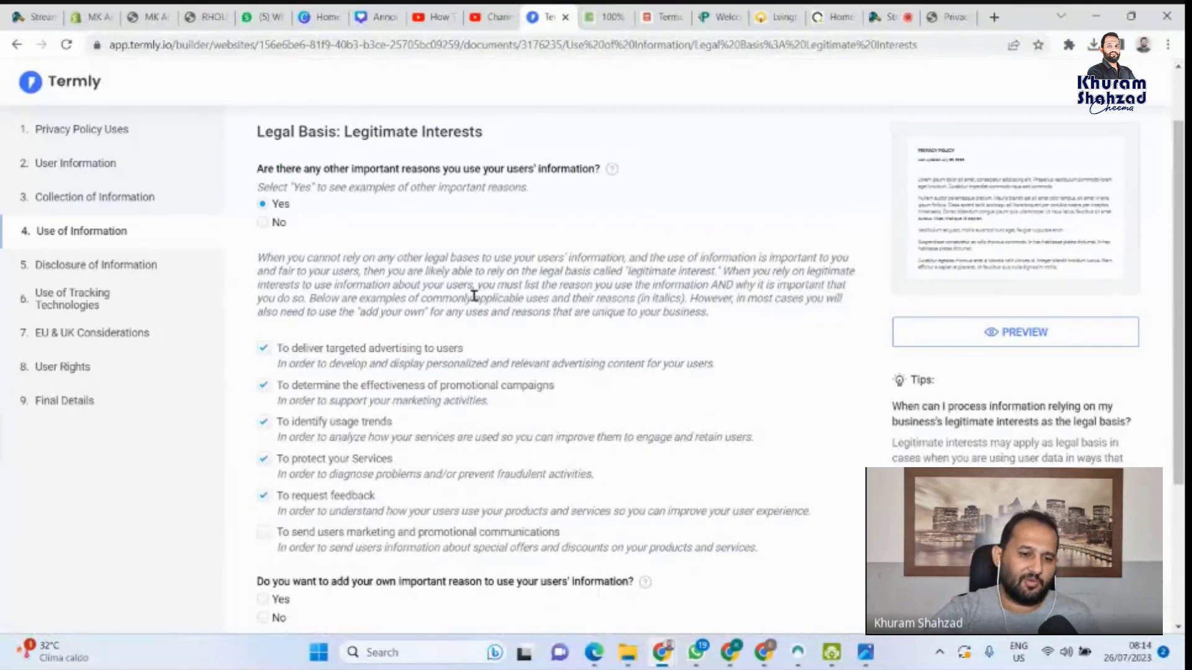
{"action": "scroll", "coordinate": [471, 348], "scroll_direction": "down", "scroll_amount": 2}
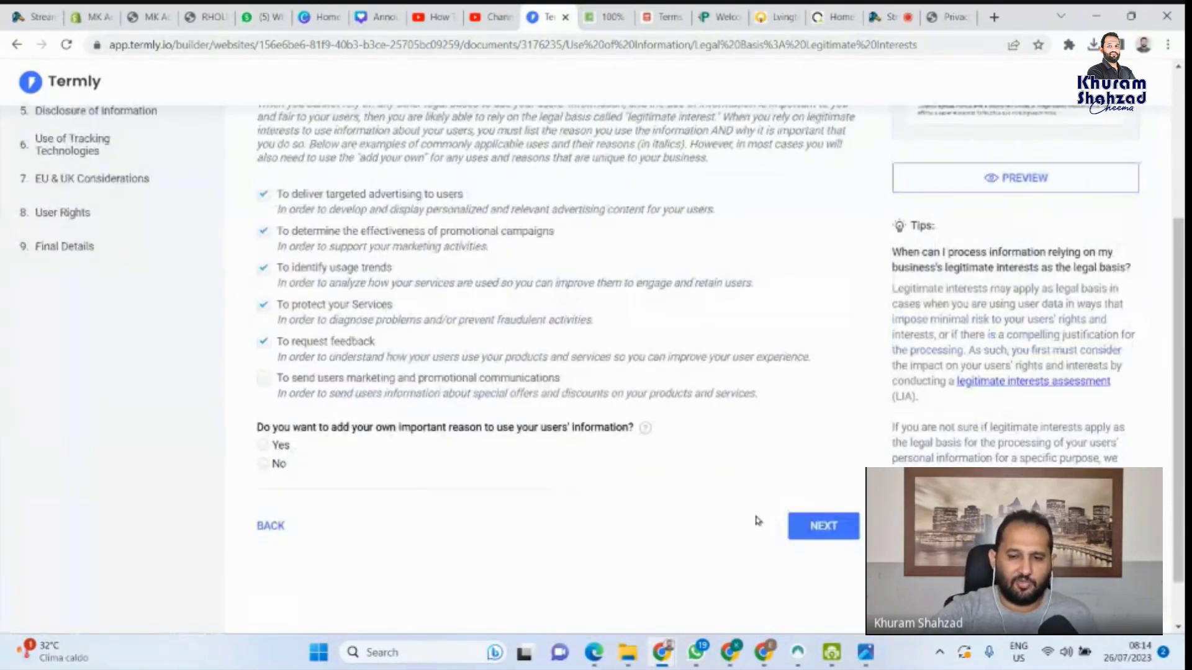
{"action": "scroll", "coordinate": [435, 324], "scroll_direction": "up", "scroll_amount": 2}
{"action": "scroll", "coordinate": [435, 323], "scroll_direction": "up", "scroll_amount": 2}
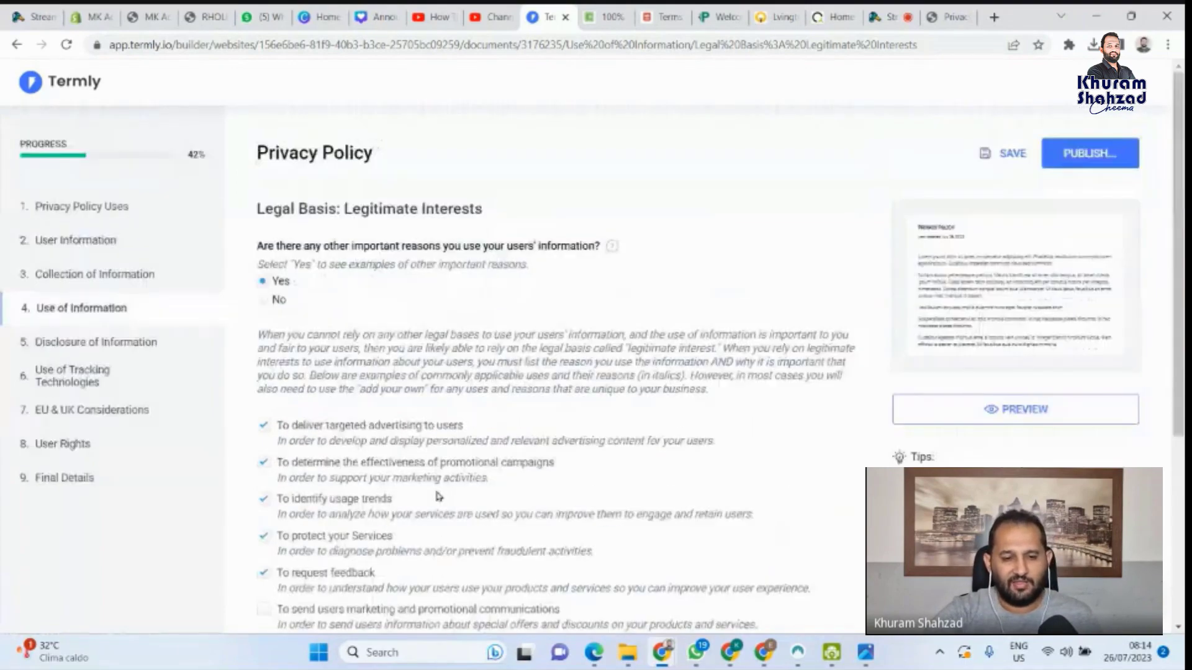
{"action": "scroll", "coordinate": [436, 492], "scroll_direction": "down", "scroll_amount": 4}
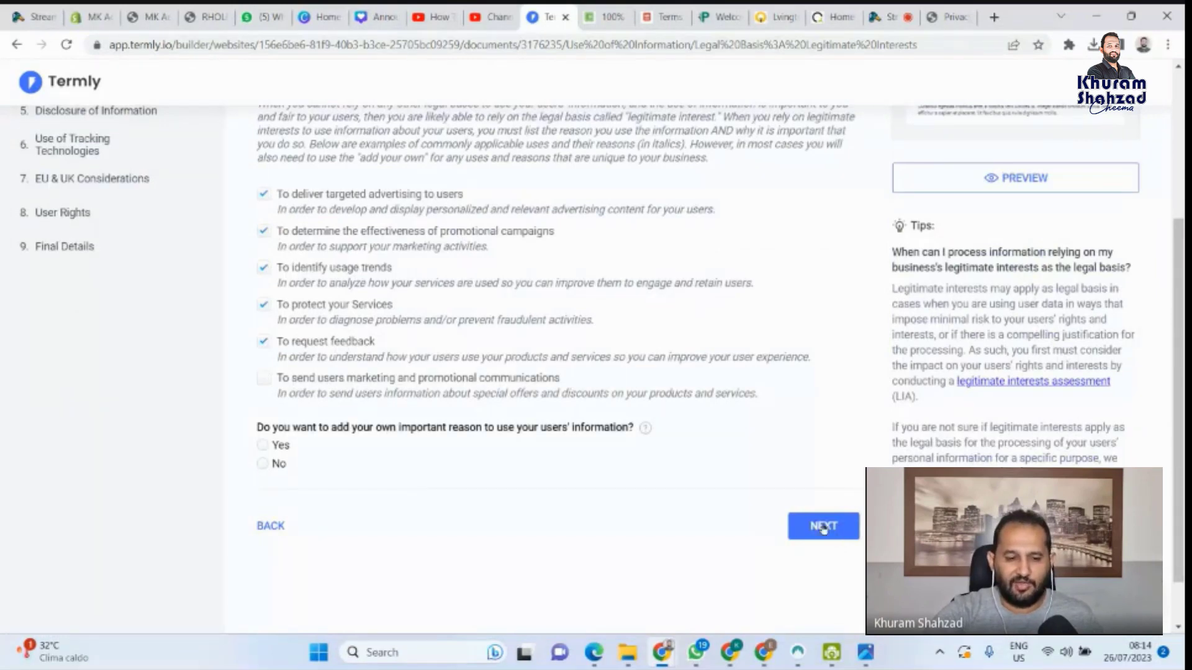
{"action": "left_click", "coordinate": [263, 464]}
{"action": "left_click", "coordinate": [825, 526]}
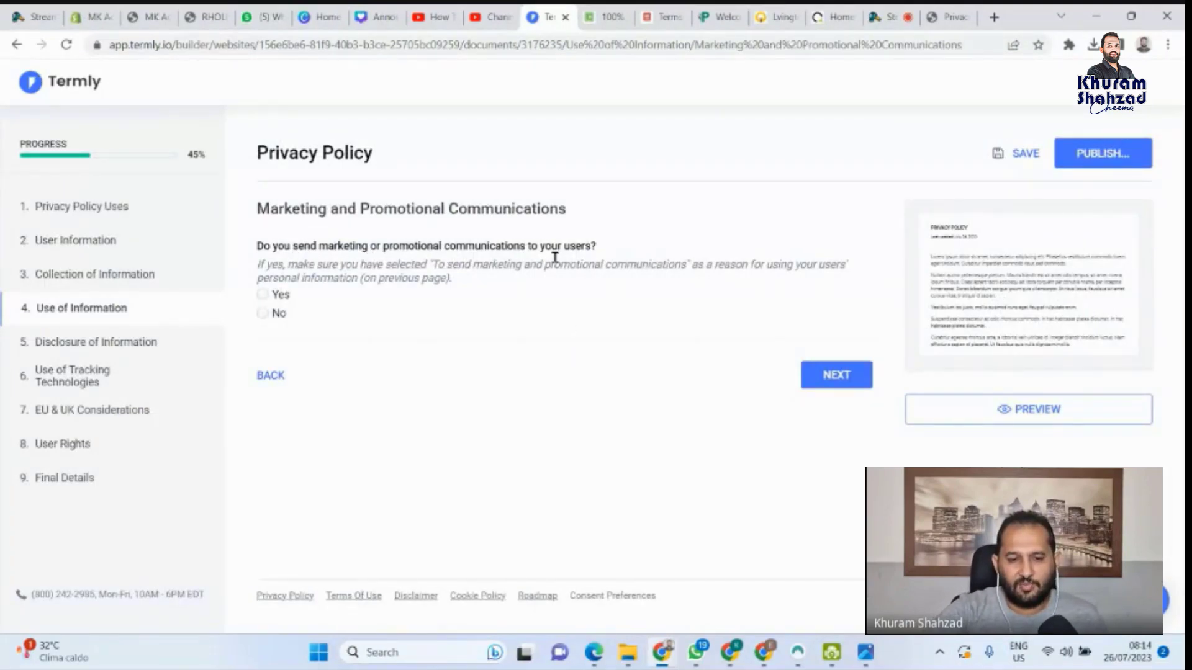
Answer Yes to marketing, letting users unsubscribe via the email link or texting STOP
{"action": "left_click", "coordinate": [268, 300]}
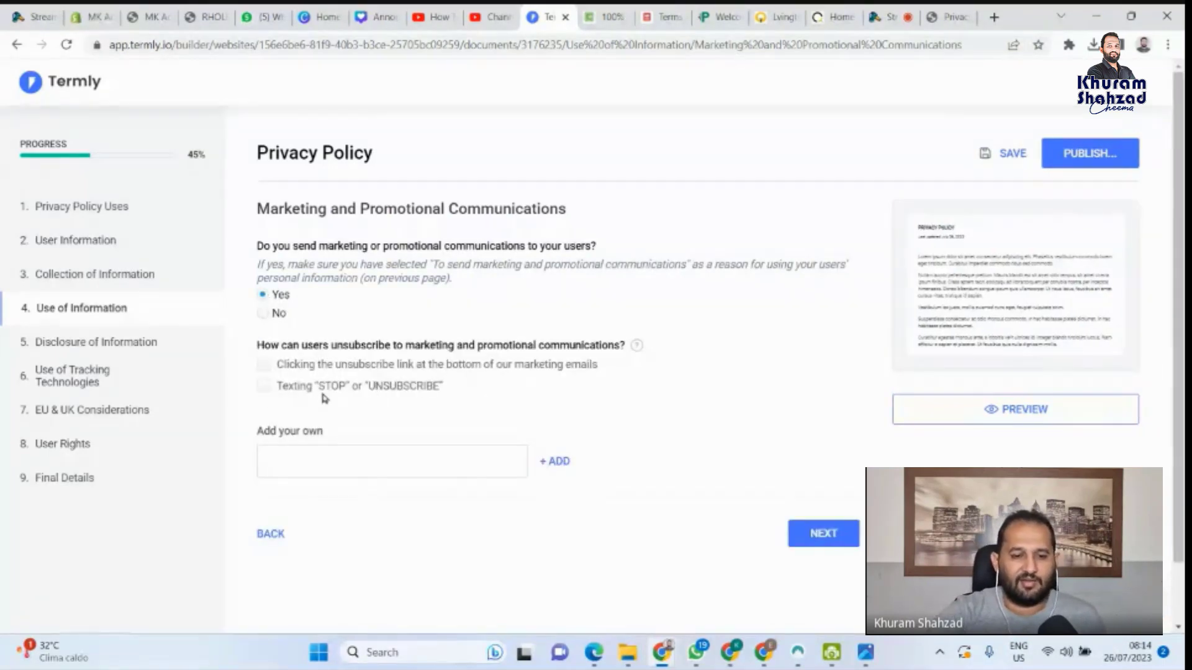
{"action": "left_click", "coordinate": [264, 370]}
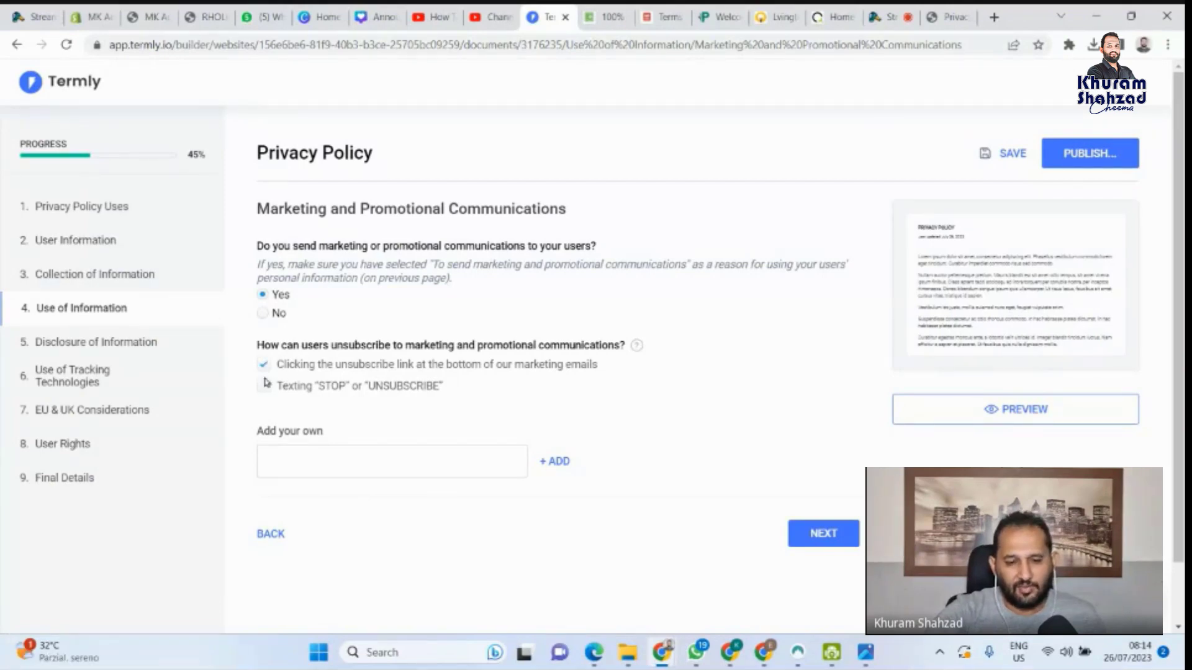
{"action": "left_click", "coordinate": [264, 386]}
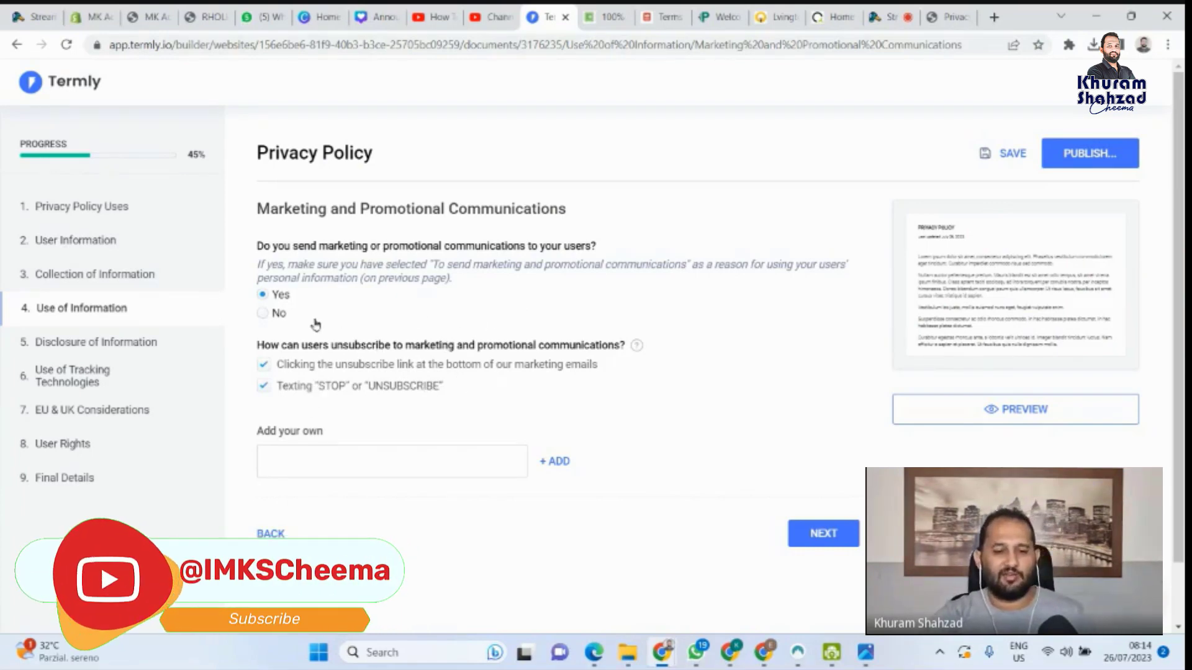
{"action": "left_click", "coordinate": [820, 533]}
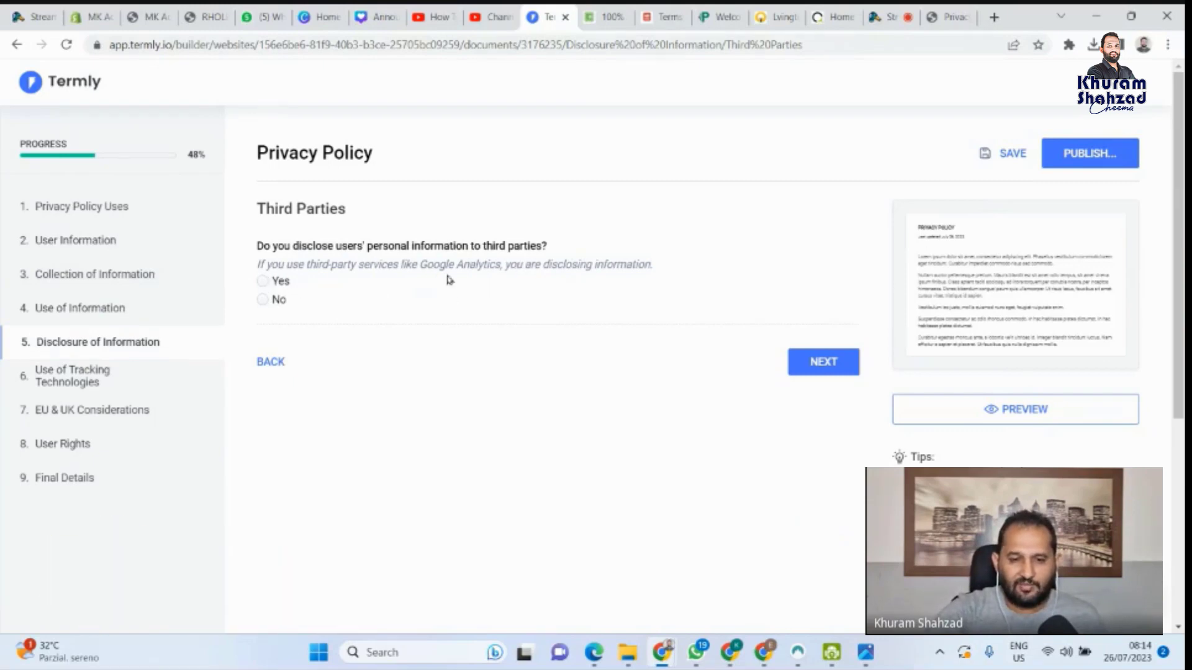
Answer Yes to third-party sharing, listing company types only, with data processing agreements in place
{"action": "left_click", "coordinate": [264, 287]}
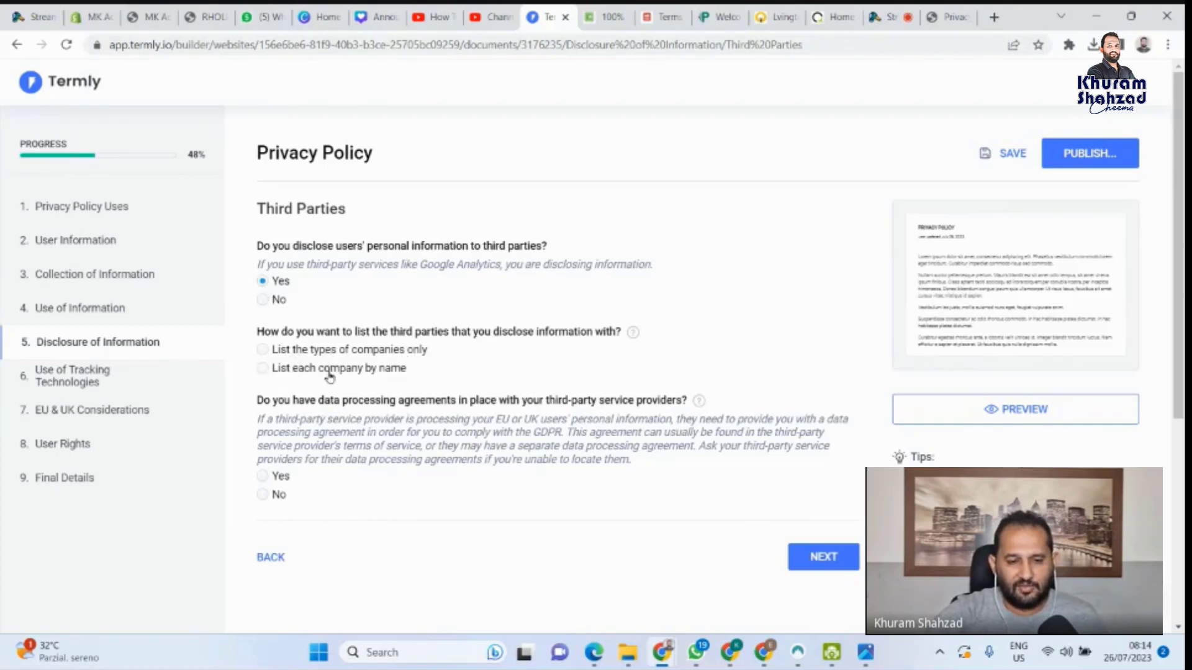
{"action": "left_click", "coordinate": [264, 355]}
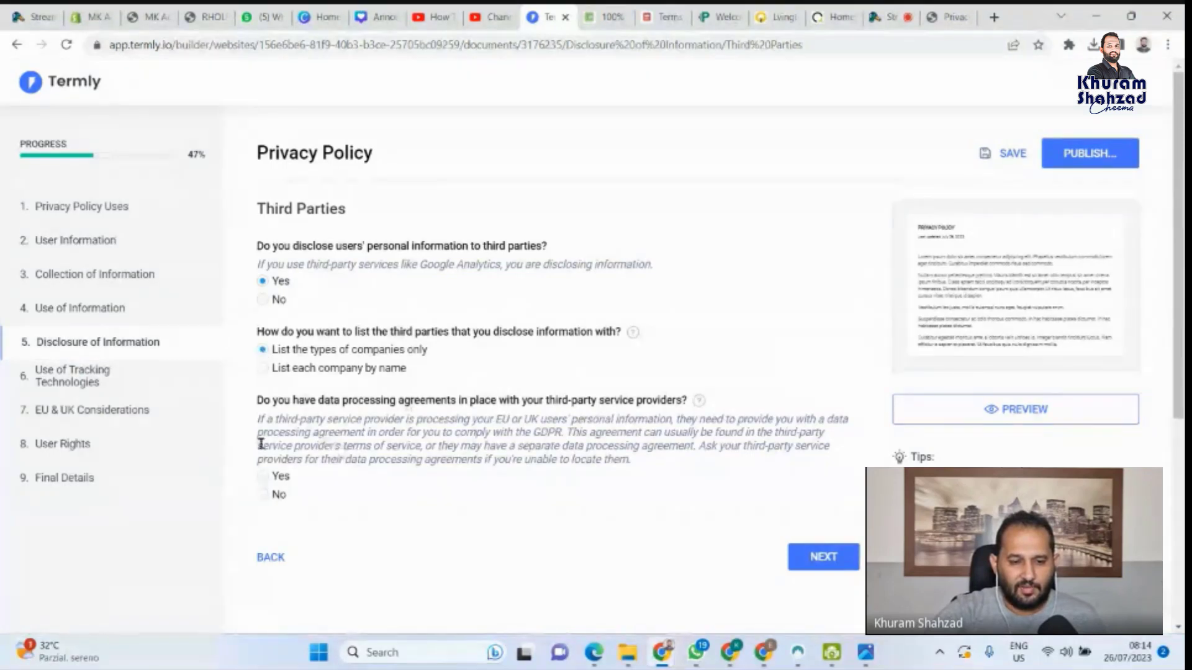
{"action": "left_click", "coordinate": [268, 479]}
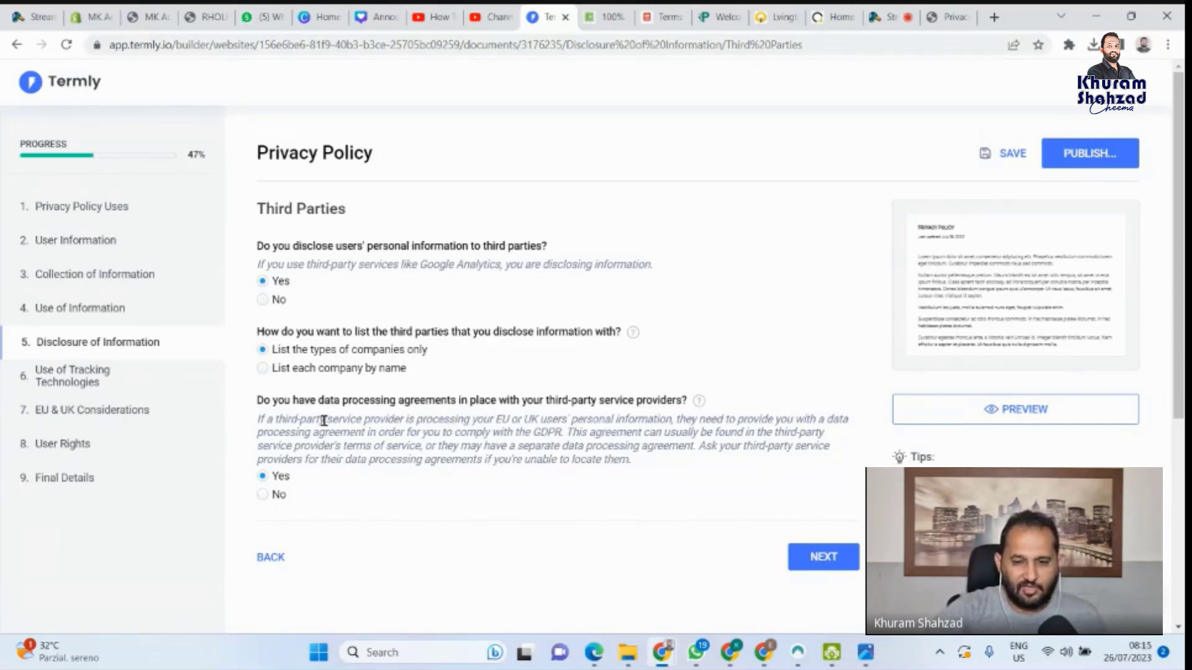
{"action": "left_click", "coordinate": [822, 558]}
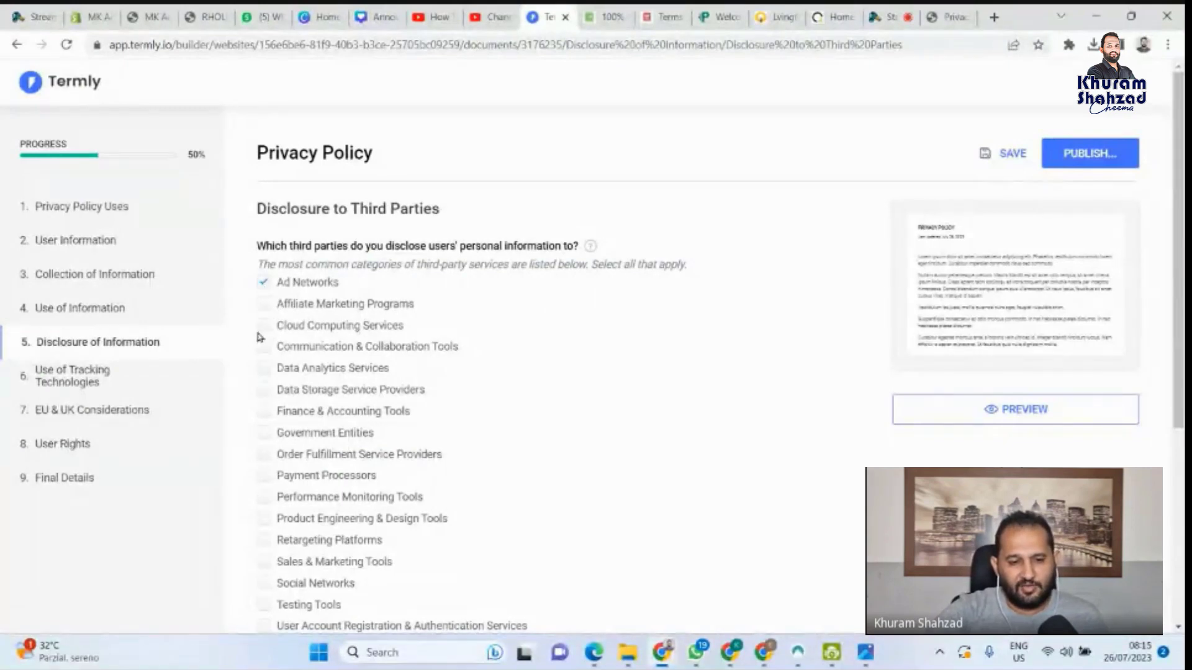
Tick Social Networks, Sales & Marketing Tools, Data Analytics Services and Affiliate Marketing Programs
{"action": "scroll", "coordinate": [261, 419], "scroll_direction": "down", "scroll_amount": 1}
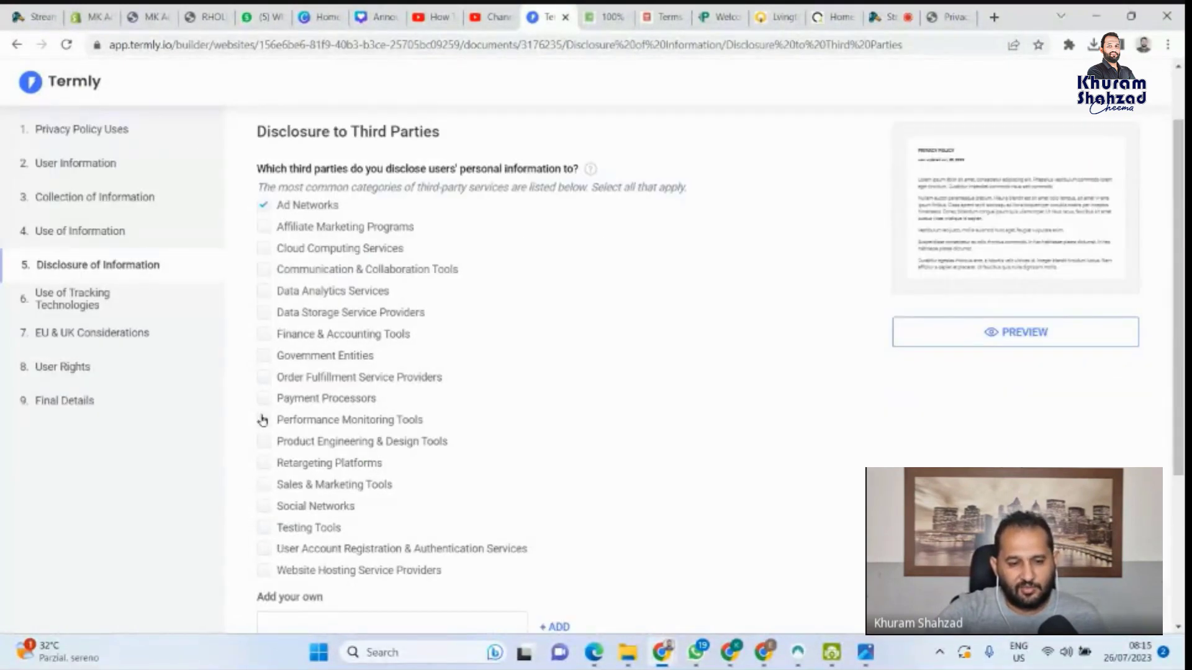
{"action": "left_click", "coordinate": [263, 503]}
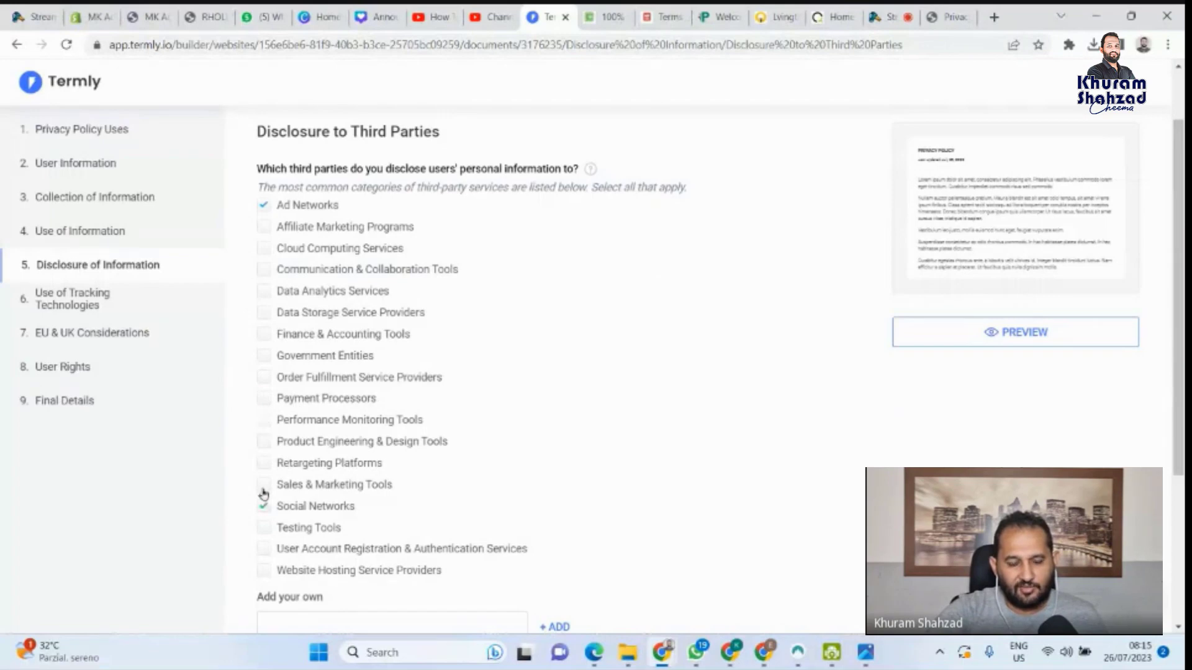
{"action": "left_click", "coordinate": [263, 485]}
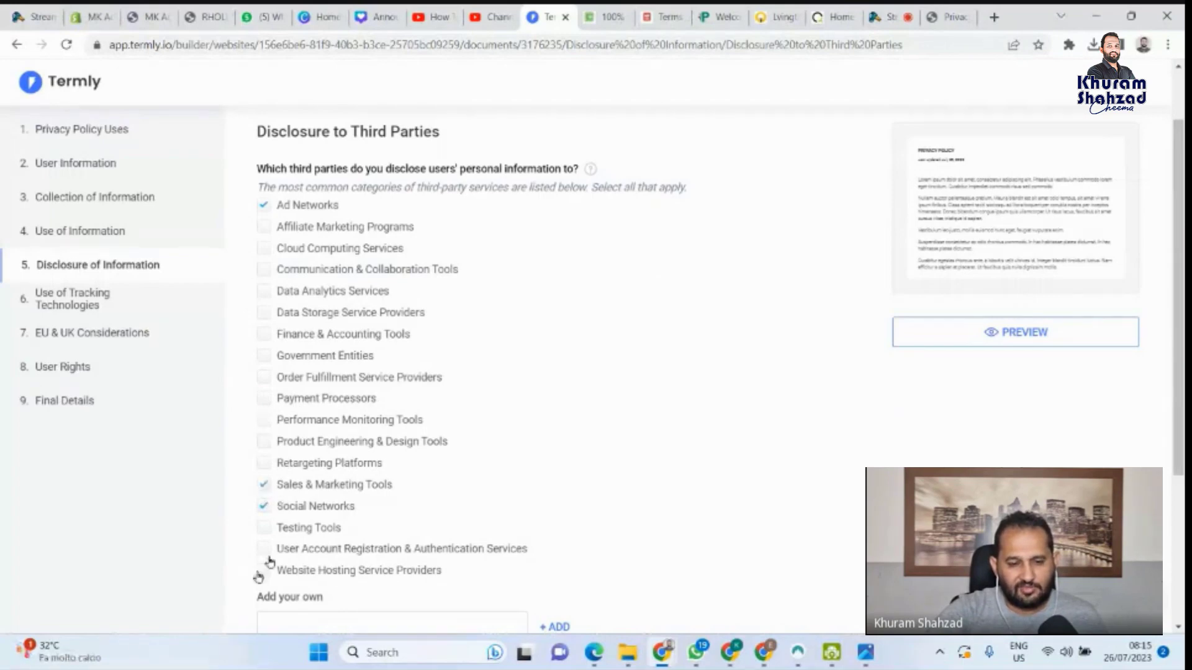
{"action": "left_click", "coordinate": [262, 295]}
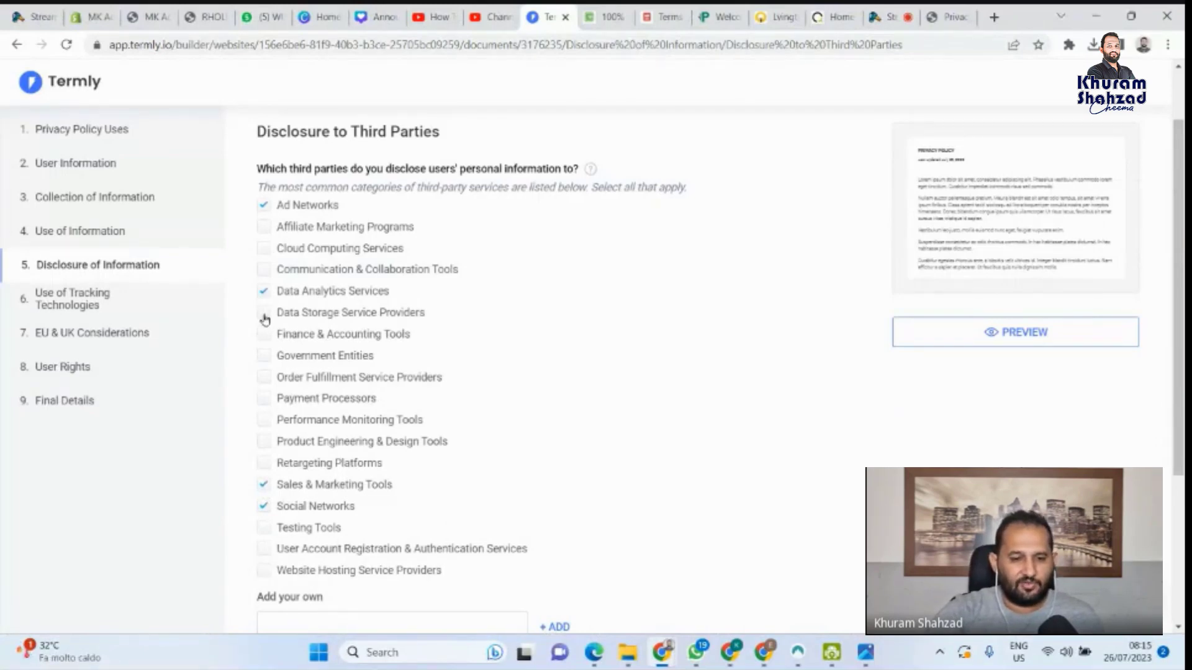
{"action": "left_click", "coordinate": [276, 235]}
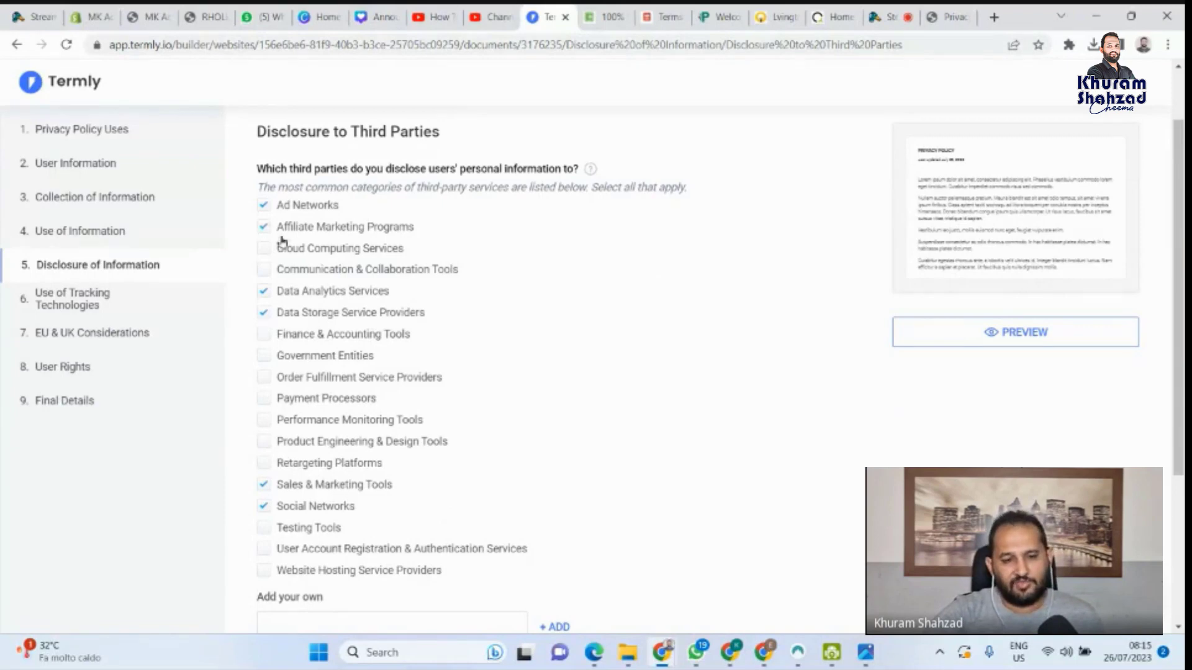
Leave Website Hosting unticked and add Order Fulfillment Service Providers and Finance & Accounting Tools
{"action": "scroll", "coordinate": [420, 486], "scroll_direction": "down", "scroll_amount": 1}
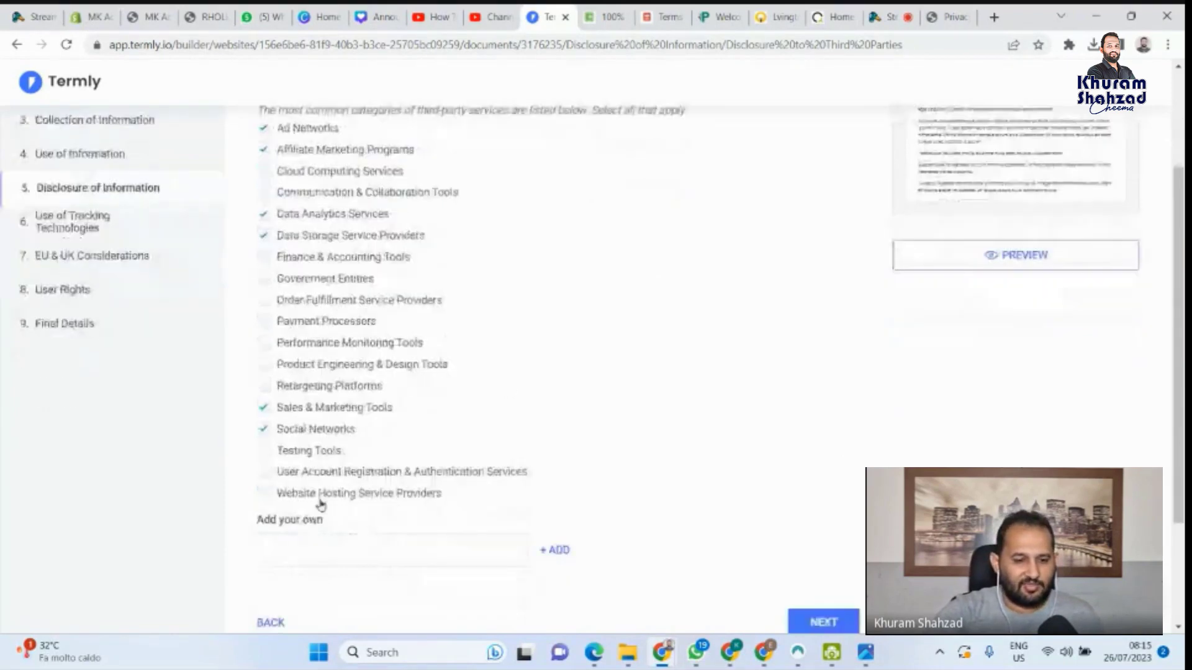
{"action": "left_click", "coordinate": [266, 496]}
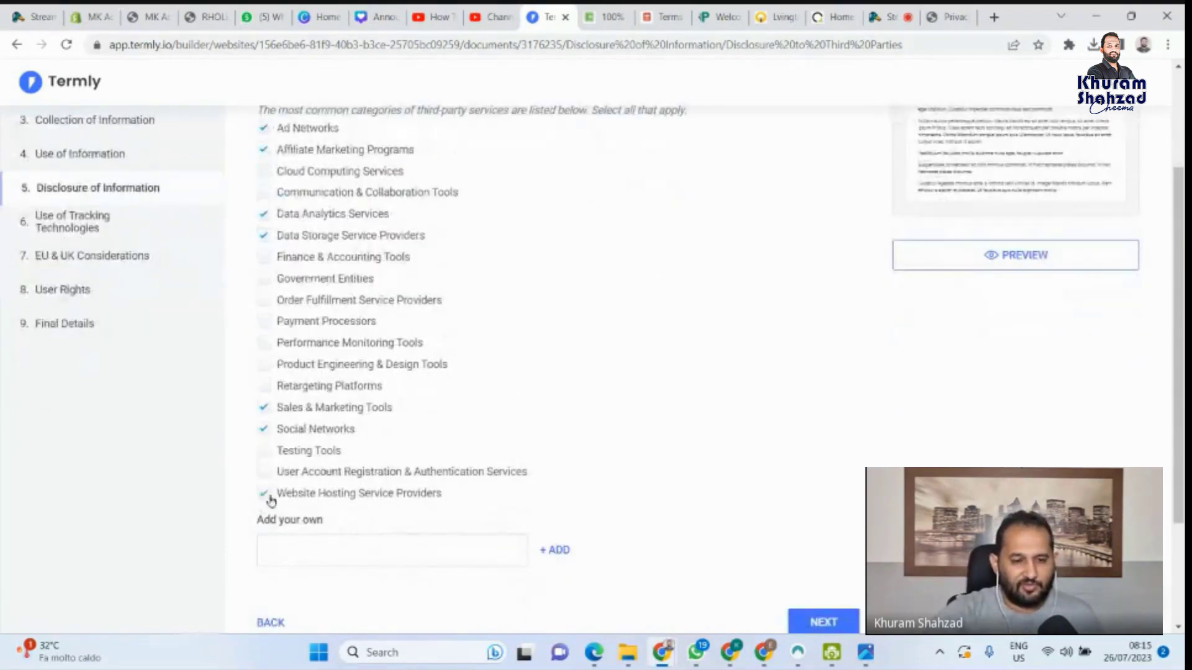
{"action": "left_click", "coordinate": [265, 495]}
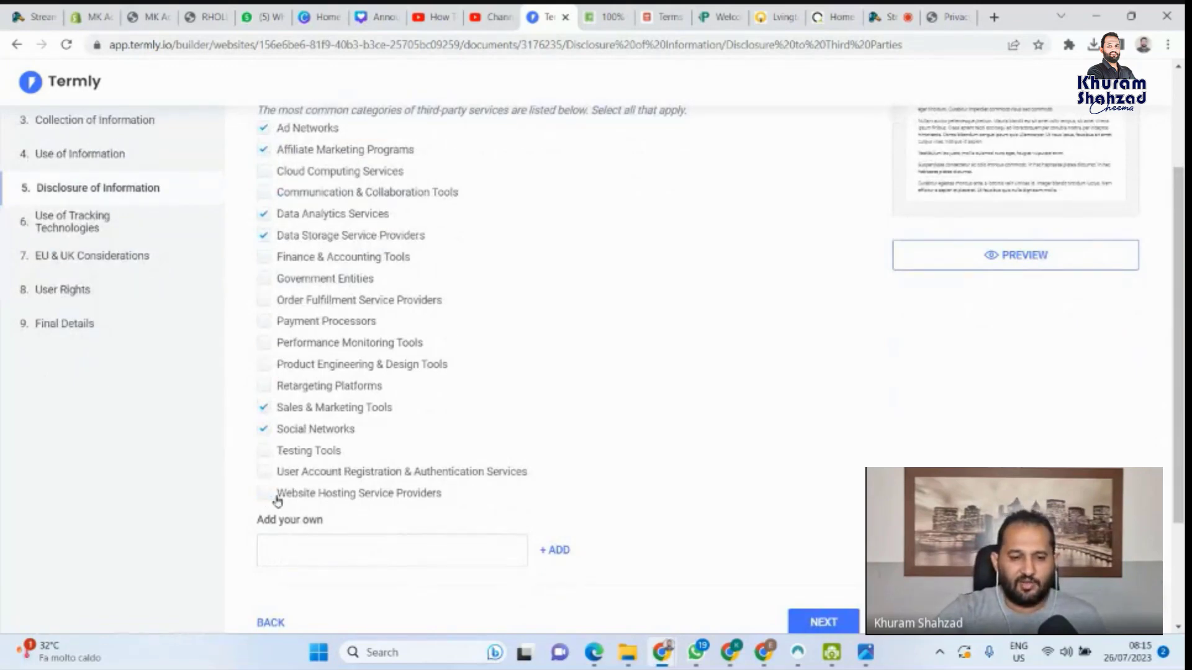
{"action": "scroll", "coordinate": [695, 458], "scroll_direction": "down", "scroll_amount": 1}
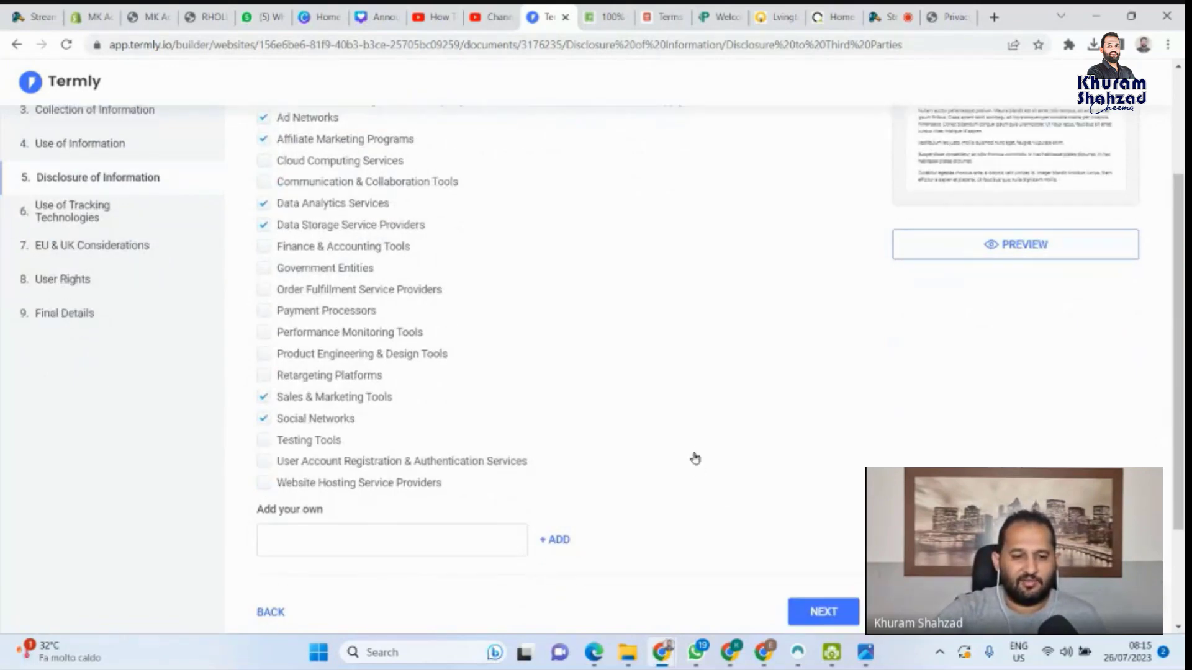
{"action": "scroll", "coordinate": [695, 458], "scroll_direction": "down", "scroll_amount": 1}
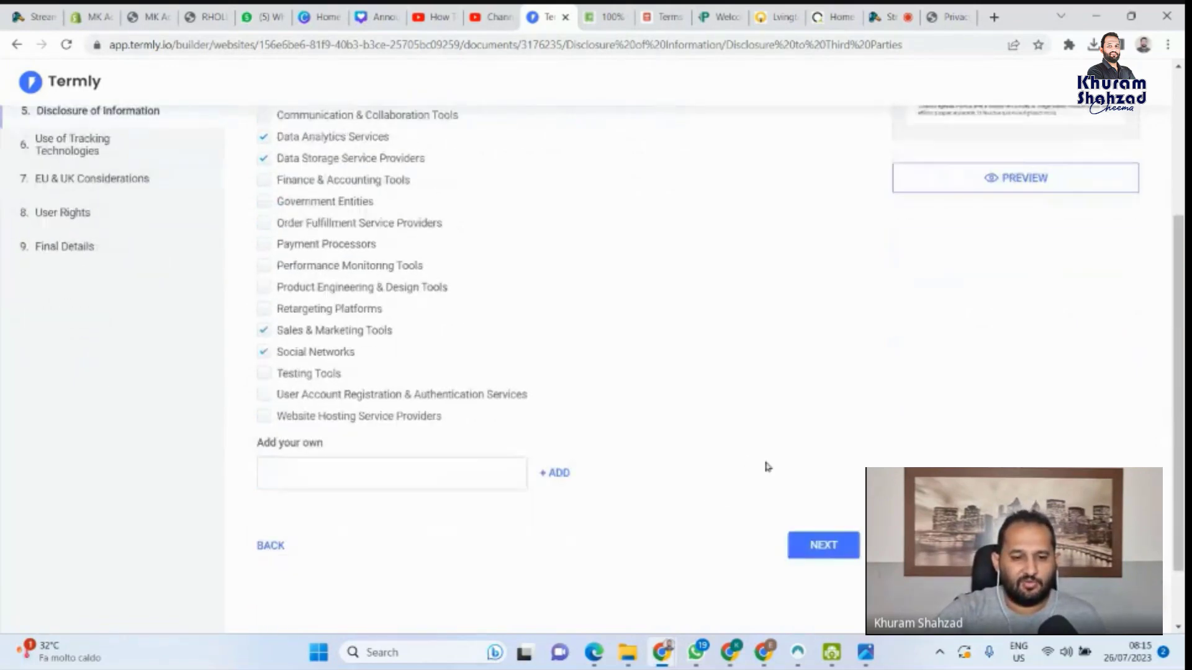
{"action": "left_click", "coordinate": [263, 223]}
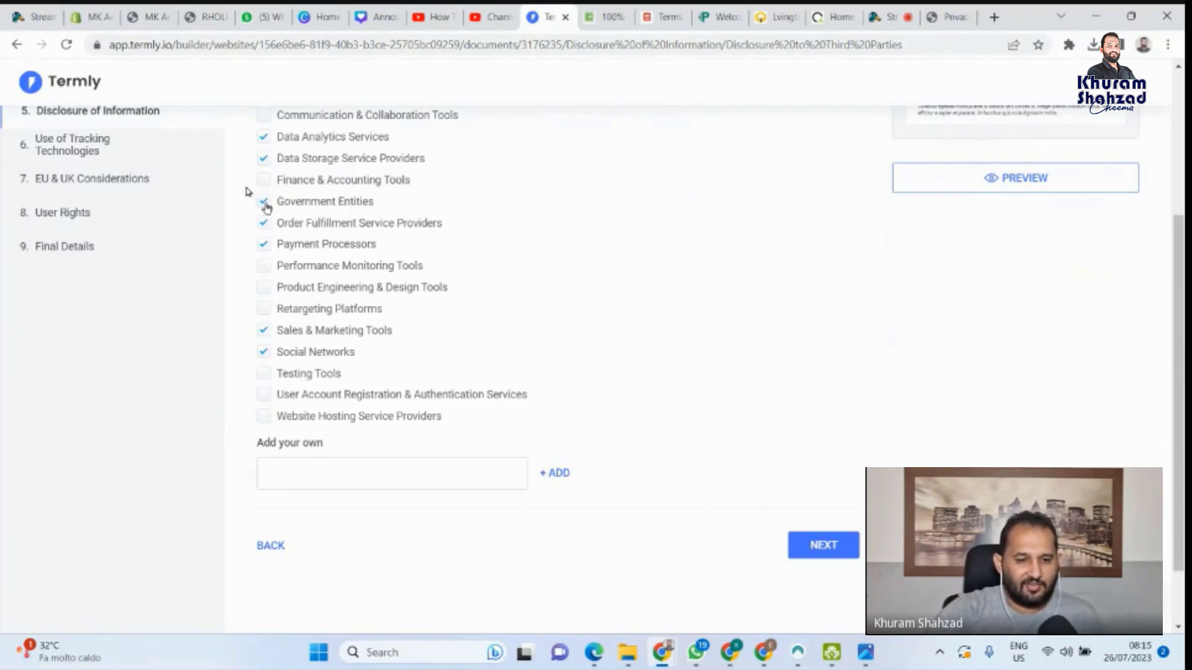
{"action": "left_click", "coordinate": [264, 180]}
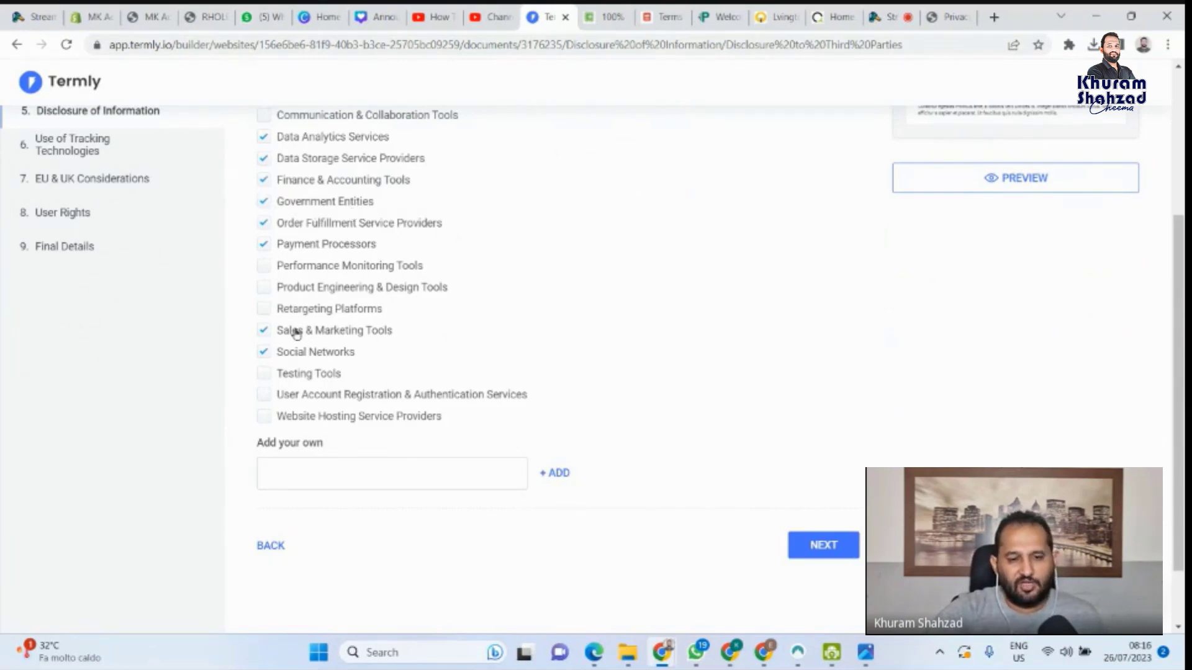
{"action": "scroll", "coordinate": [404, 362], "scroll_direction": "up", "scroll_amount": 2}
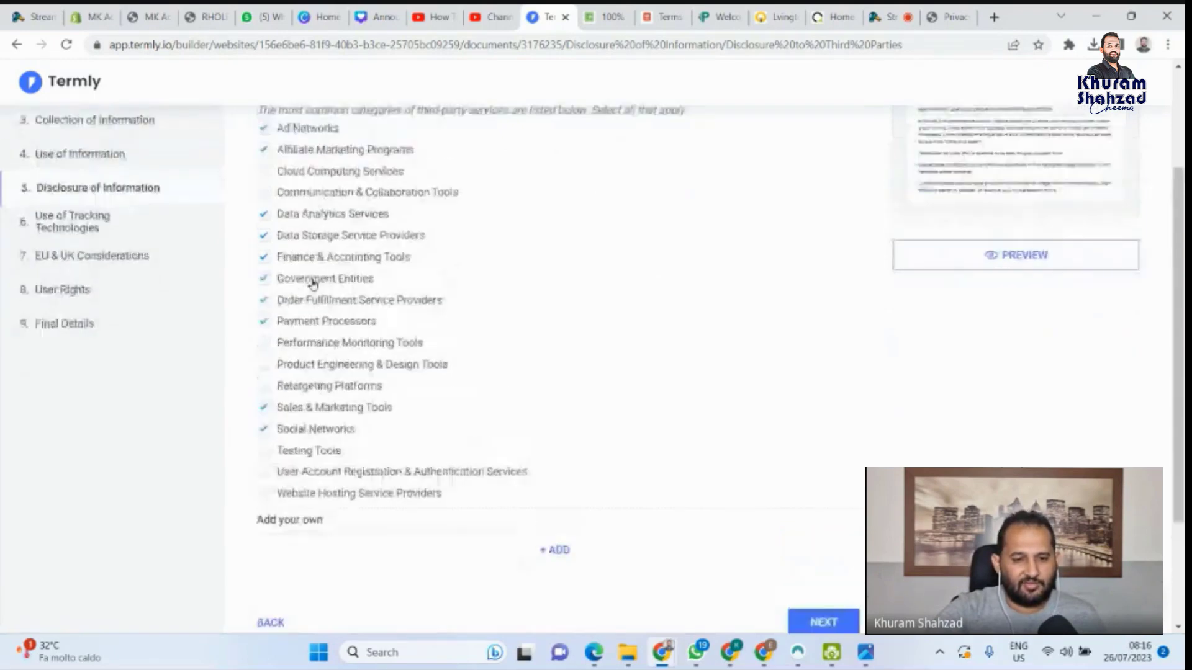
{"action": "scroll", "coordinate": [683, 447], "scroll_direction": "down", "scroll_amount": 3}
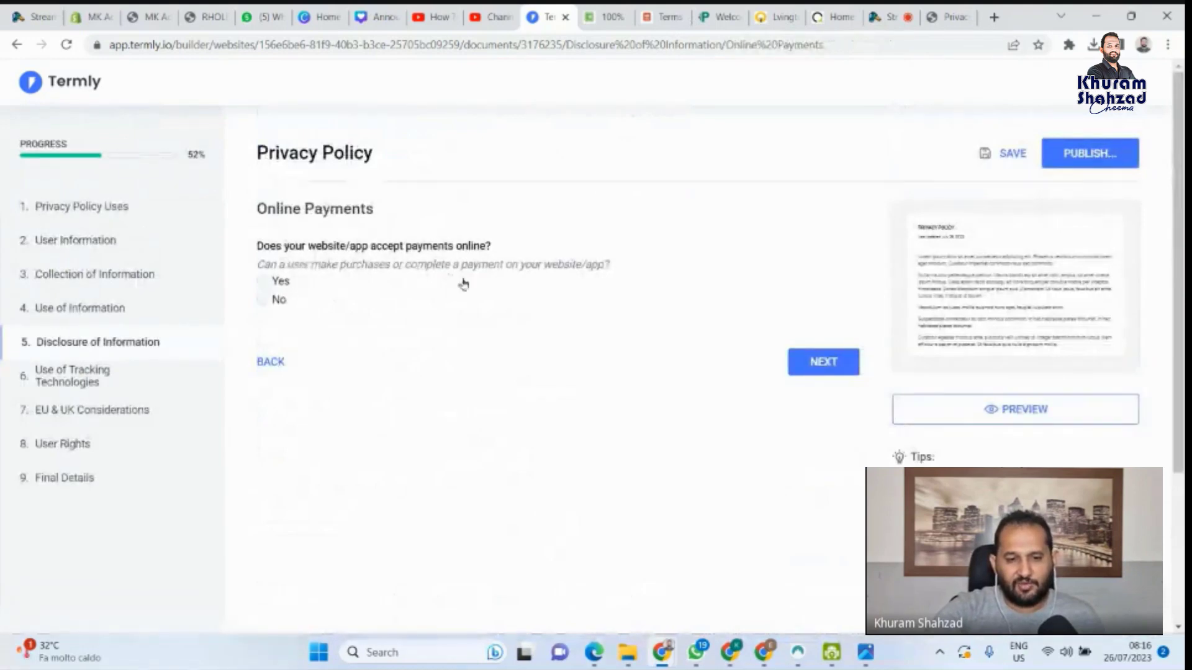
Answer Yes to online payments and No to adding additional payment details
{"action": "left_click", "coordinate": [264, 282]}
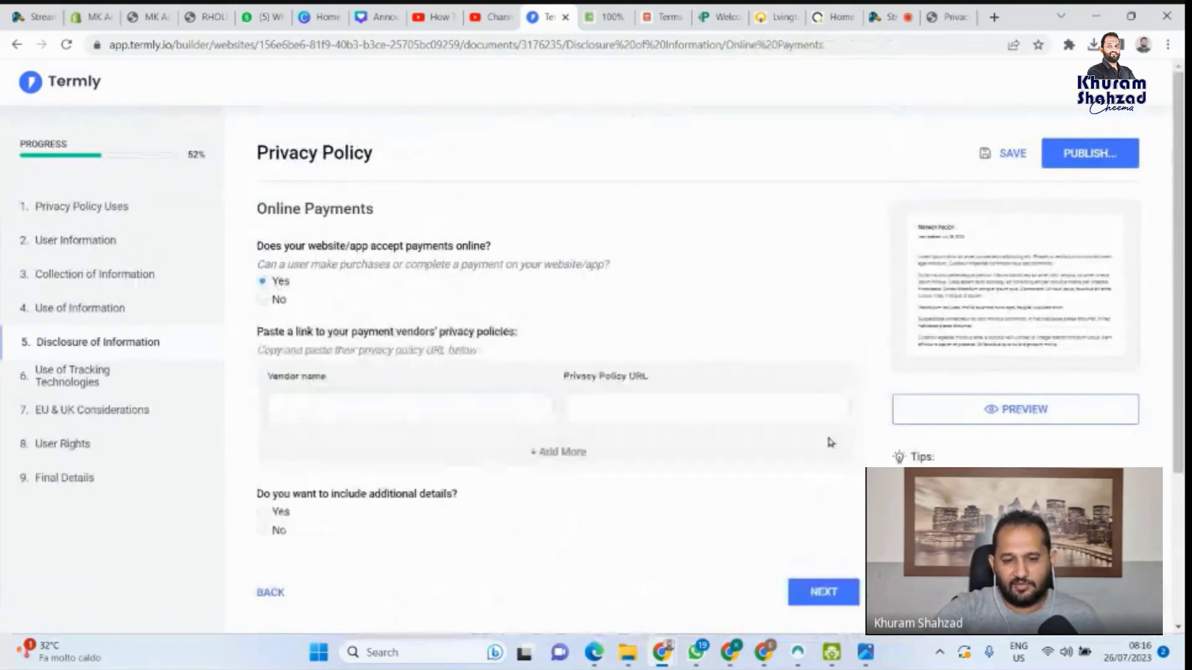
{"action": "scroll", "coordinate": [450, 420], "scroll_direction": "down", "scroll_amount": 1}
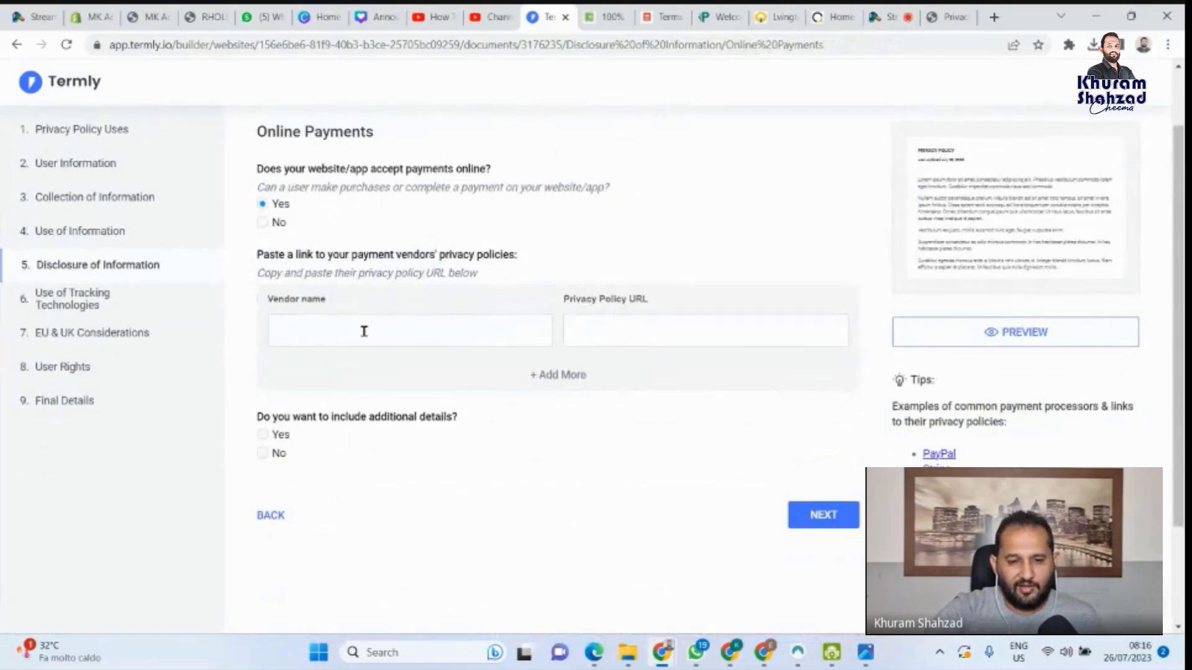
{"action": "left_click", "coordinate": [588, 329]}
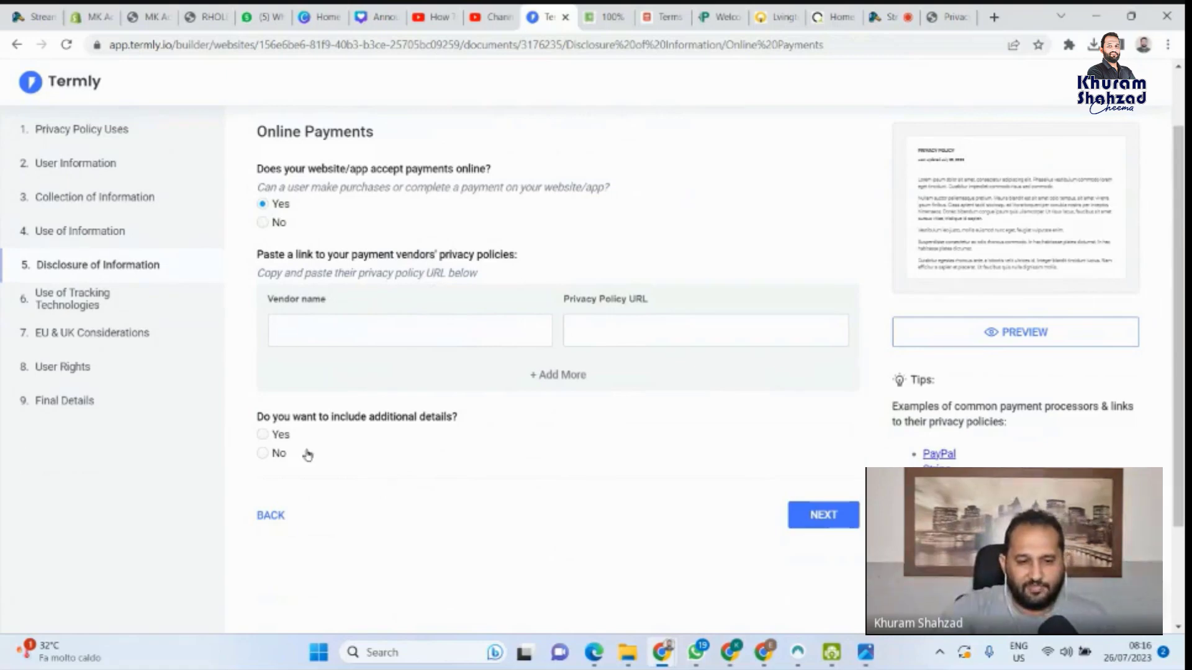
{"action": "left_click", "coordinate": [263, 454]}
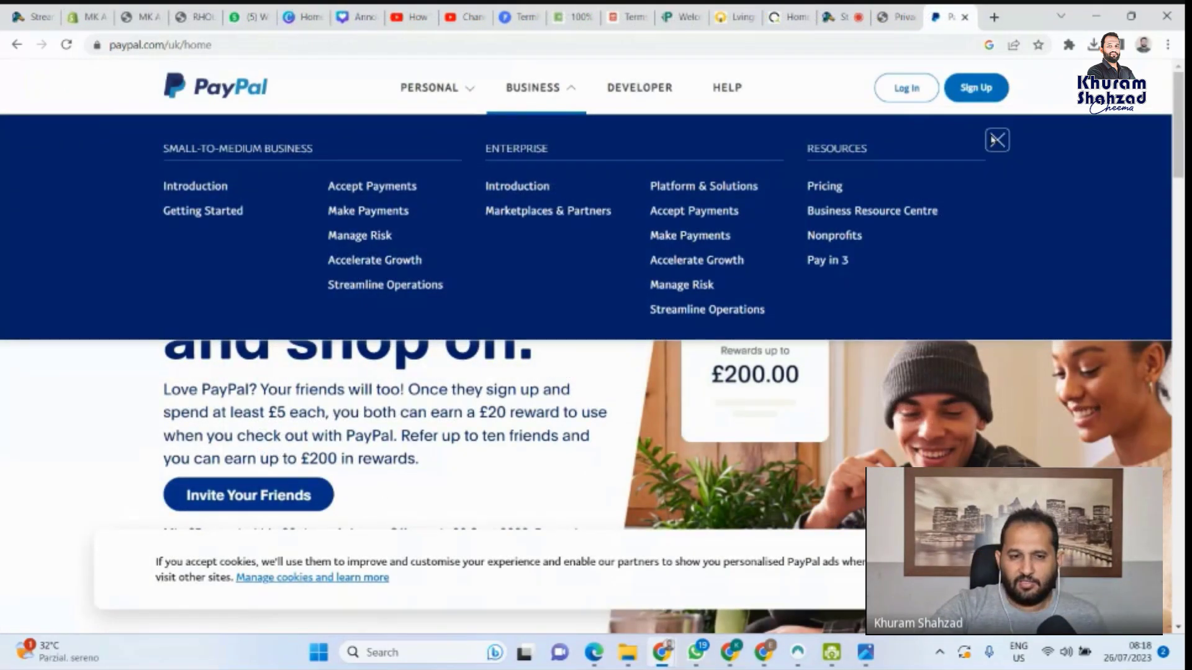
Dismiss PayPal's menu and cookie notice, copy the Privacy Statement URL, and return to Termly
{"action": "left_click", "coordinate": [993, 141]}
{"action": "scroll", "coordinate": [621, 372], "scroll_direction": "down", "scroll_amount": 15}
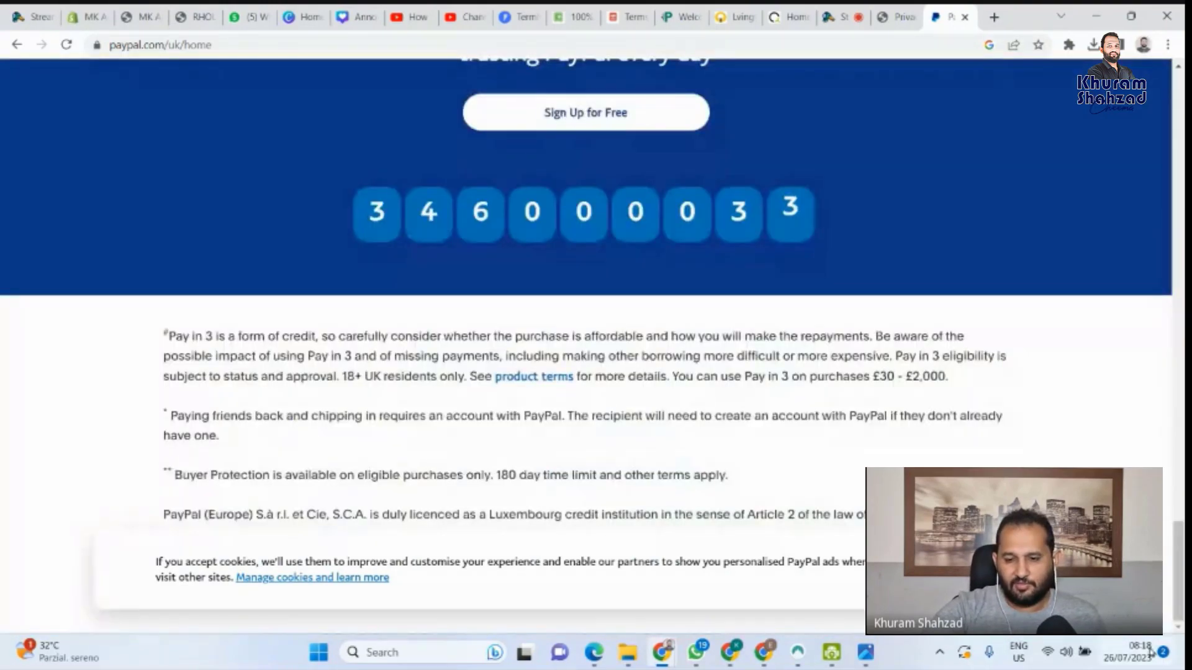
{"action": "left_click", "coordinate": [950, 570]}
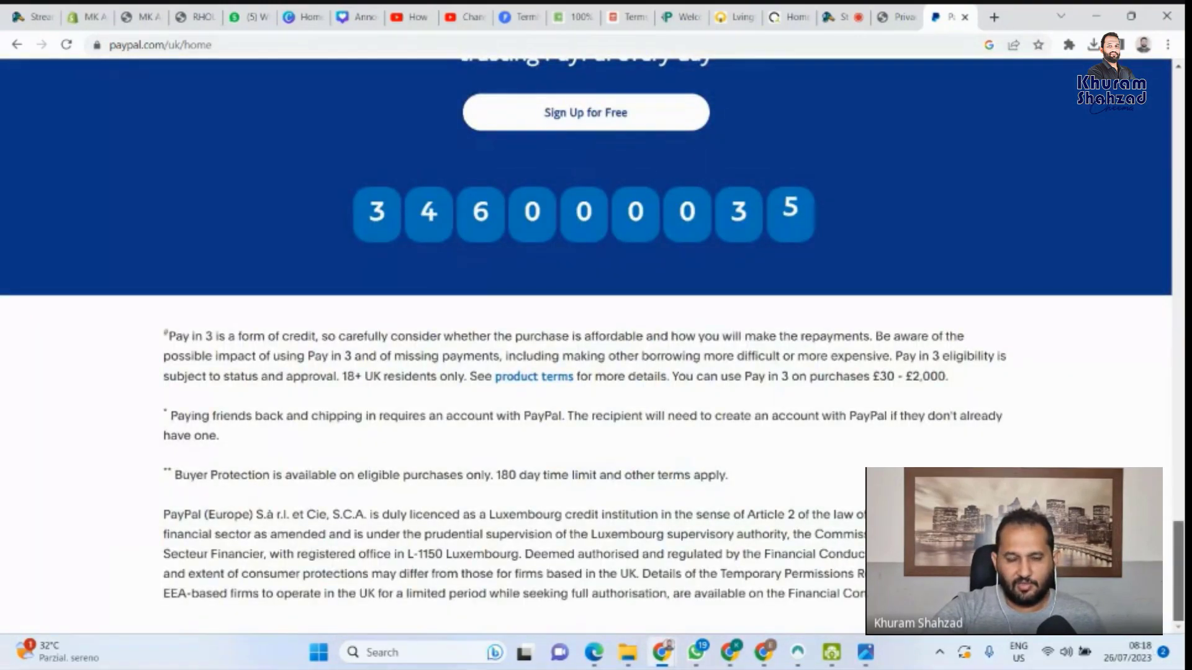
{"action": "scroll", "coordinate": [1177, 559], "scroll_direction": "up", "scroll_amount": 3}
{"action": "left_click_drag", "start_coordinate": [1182, 538], "coordinate": [1179, 71]}
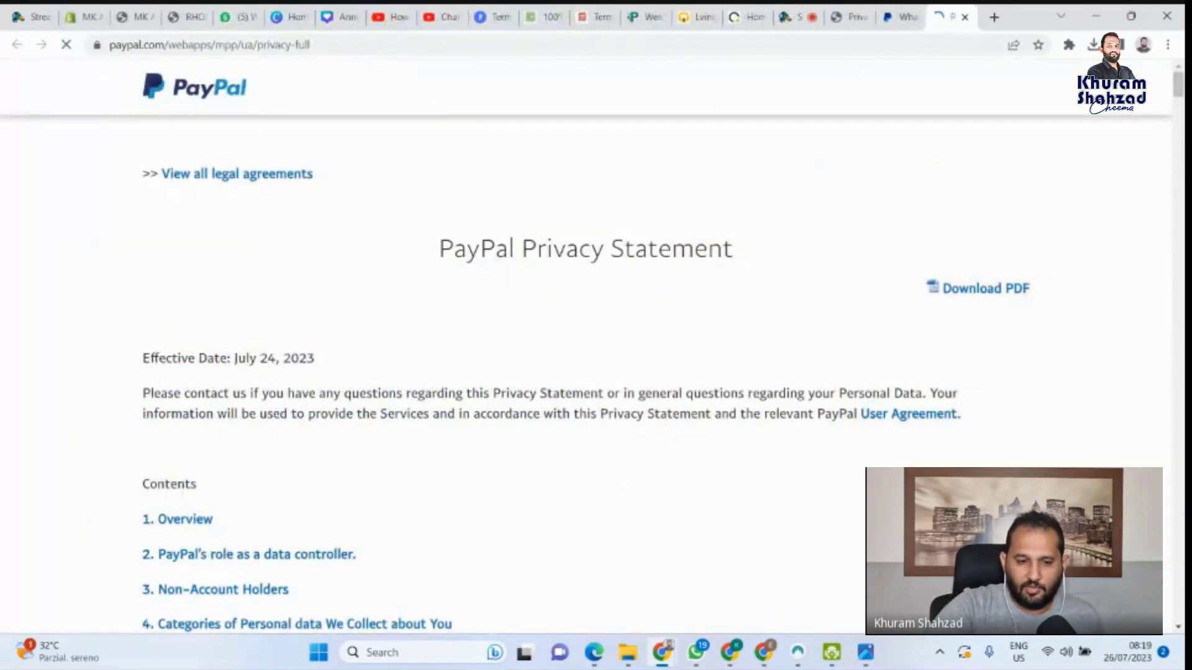
{"action": "scroll", "coordinate": [503, 498], "scroll_direction": "down", "scroll_amount": 3}
{"action": "scroll", "coordinate": [230, 89], "scroll_direction": "up", "scroll_amount": 3}
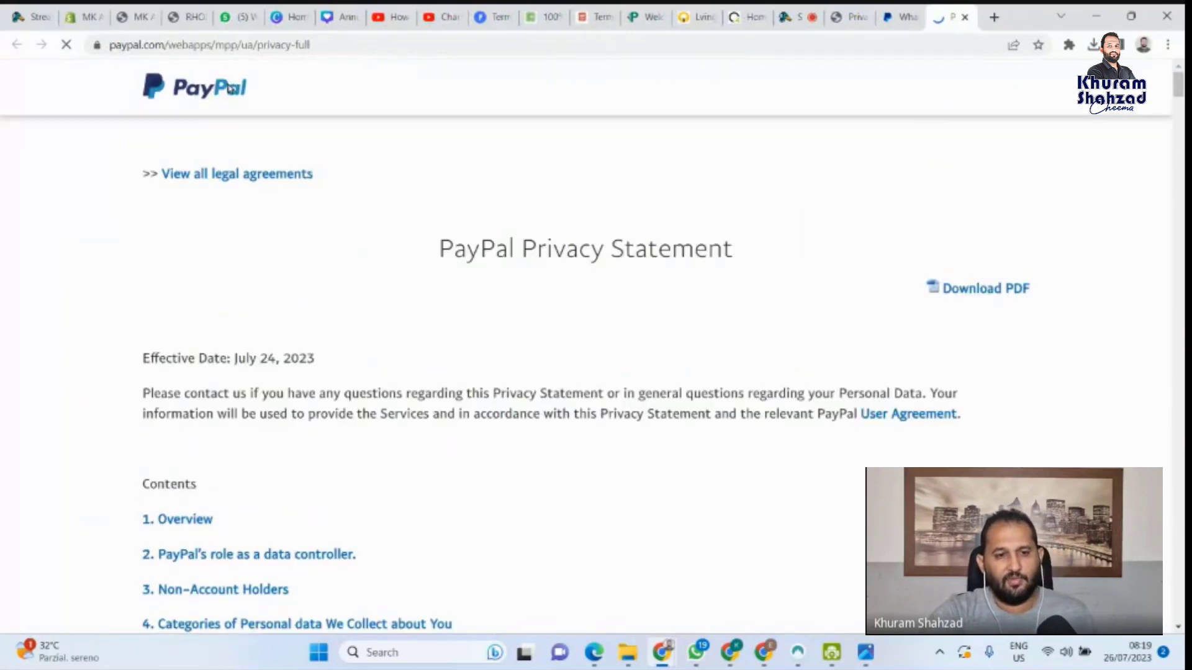
{"action": "left_click", "coordinate": [302, 52]}
{"action": "key", "text": "ctrl+c"}
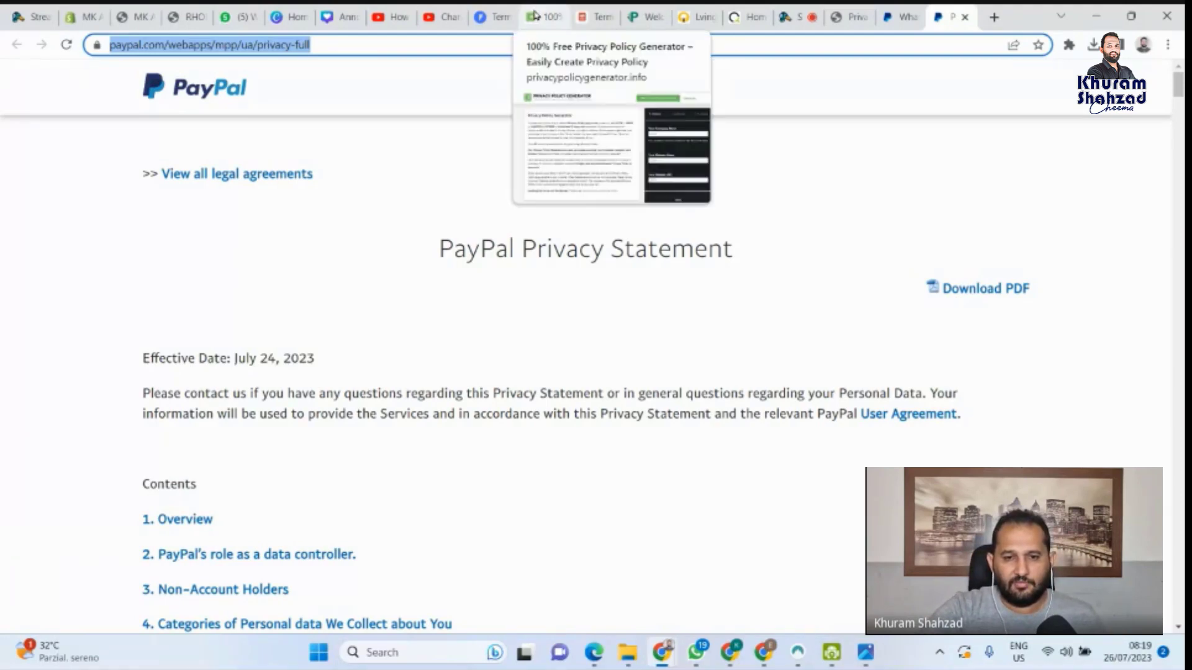
{"action": "left_click", "coordinate": [493, 16]}
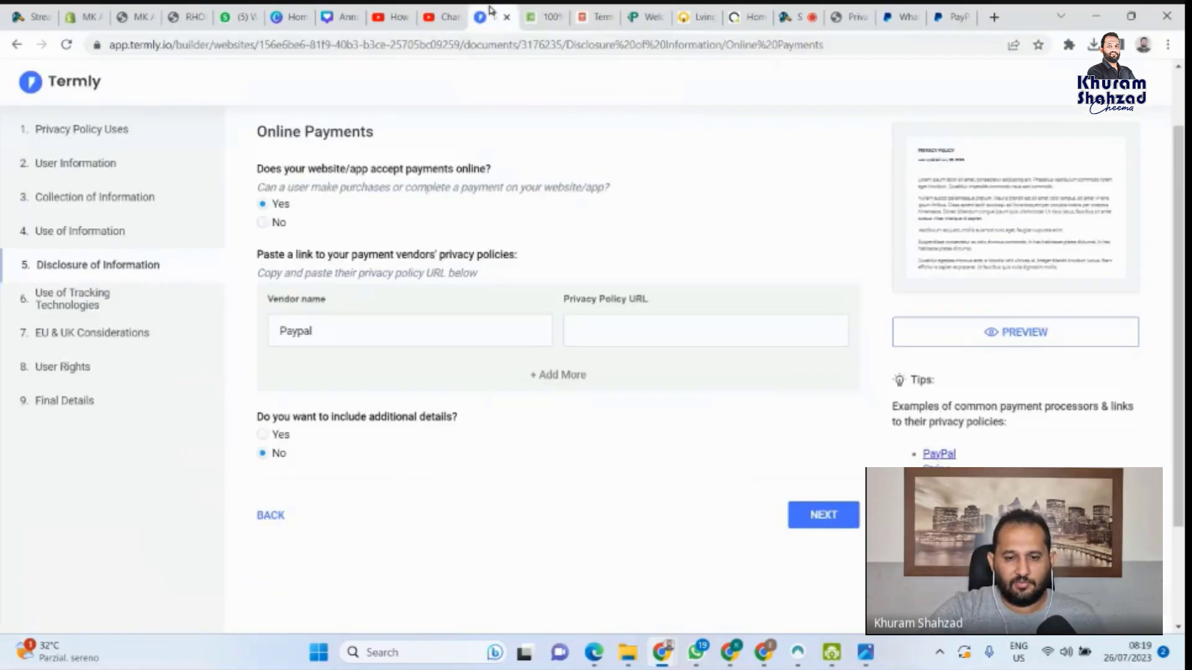
Paste PayPal's privacy policy URL as the payment vendor's link and continue
{"action": "left_click", "coordinate": [630, 330]}
{"action": "key", "text": "ctrl+v"}
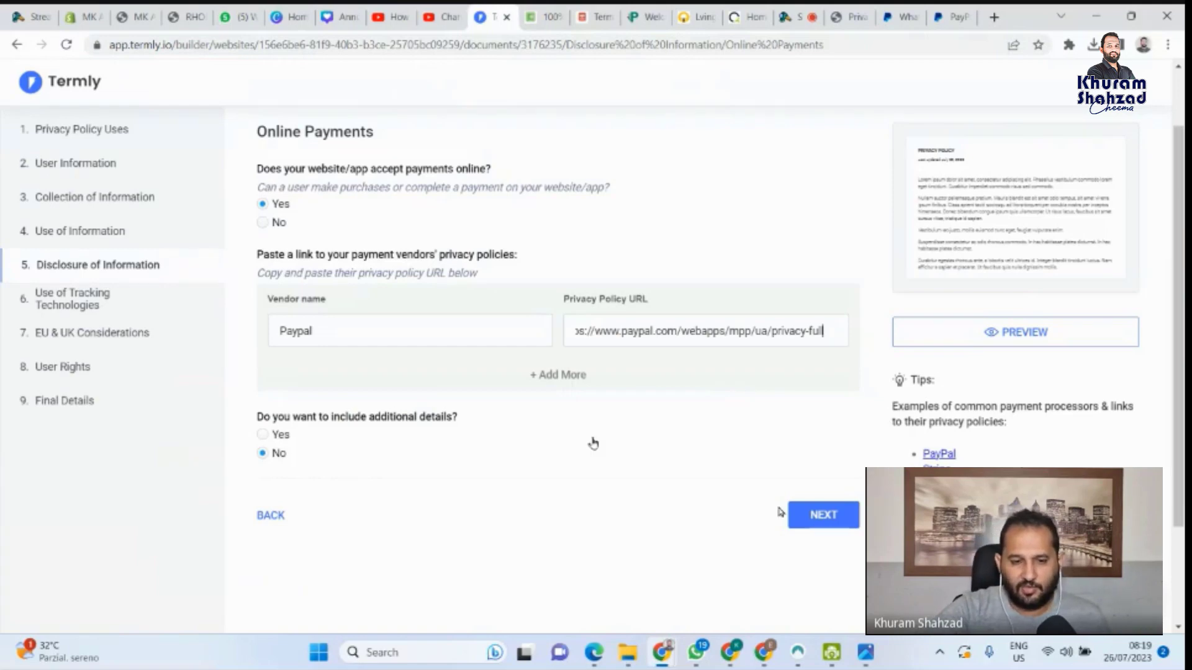
{"action": "left_click", "coordinate": [817, 526]}
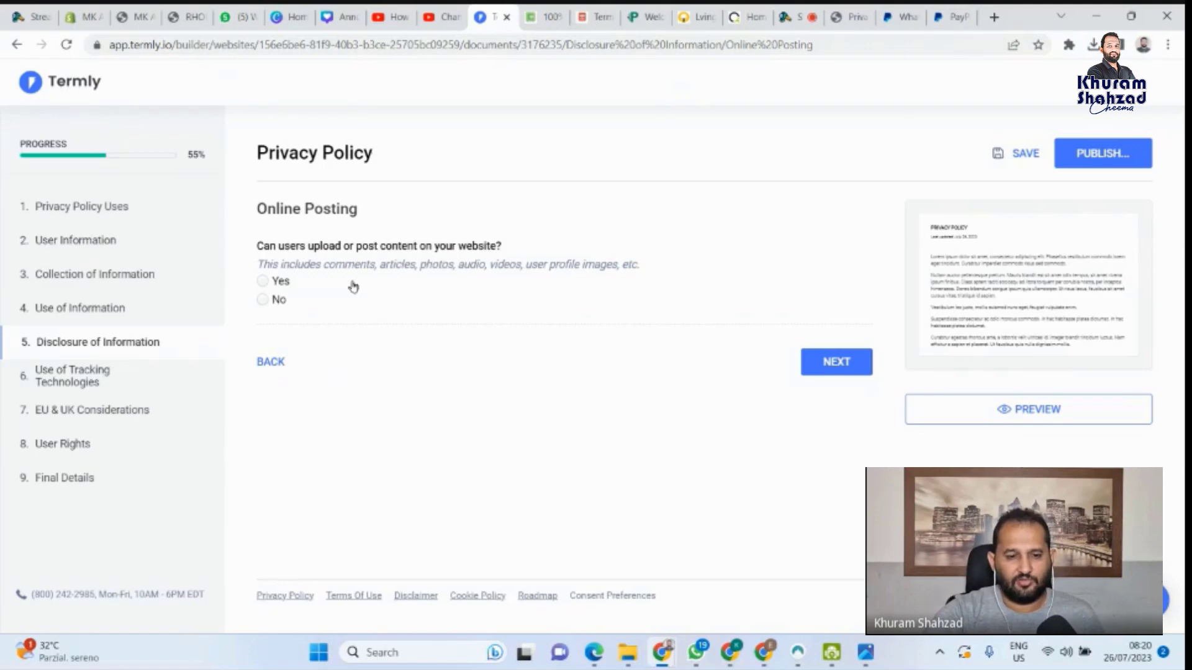
Answer No to users posting content and No to third-party advertisements
{"action": "left_click", "coordinate": [263, 300]}
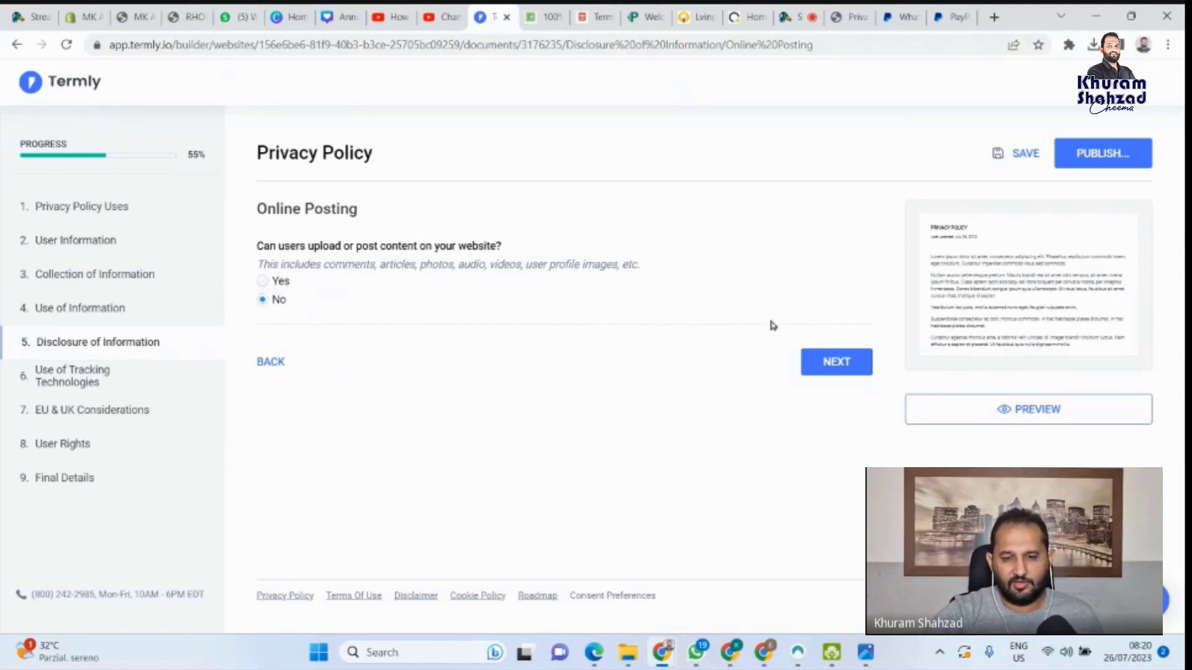
{"action": "left_click", "coordinate": [857, 372]}
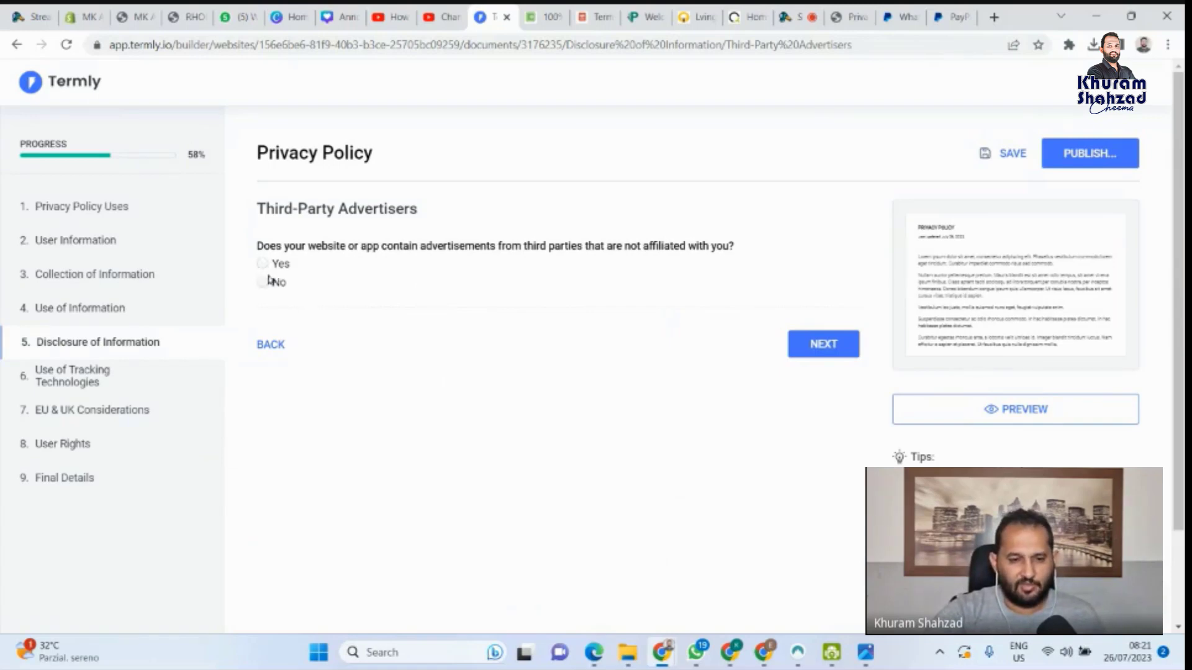
{"action": "left_click", "coordinate": [263, 283]}
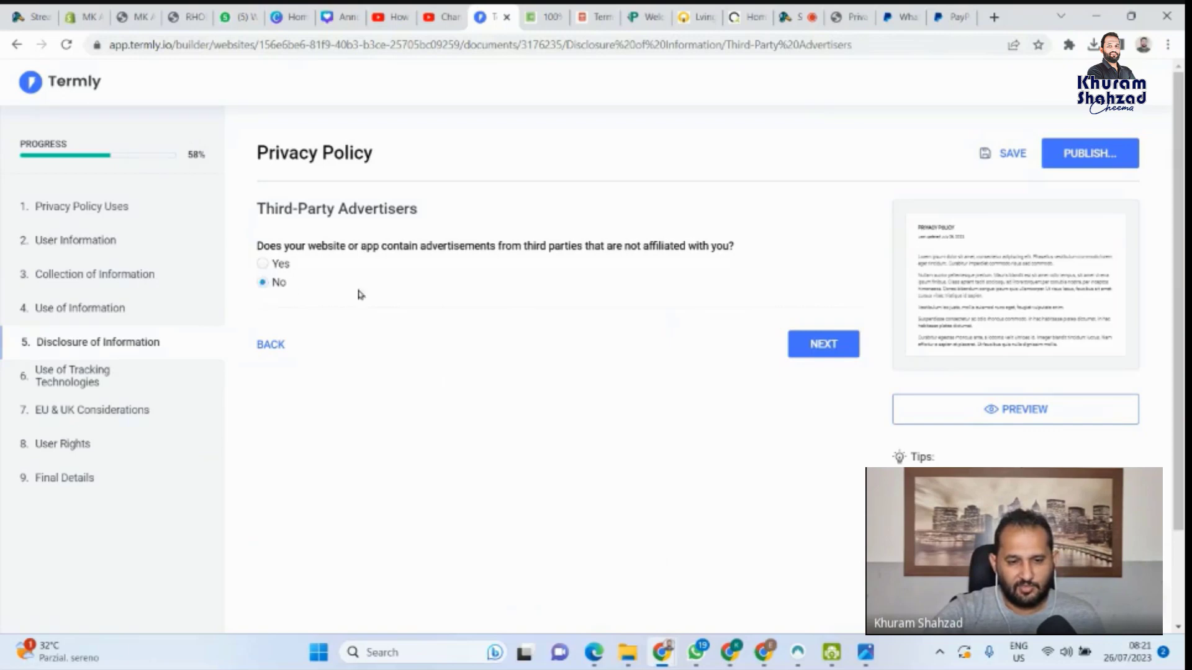
{"action": "left_click", "coordinate": [819, 351]}
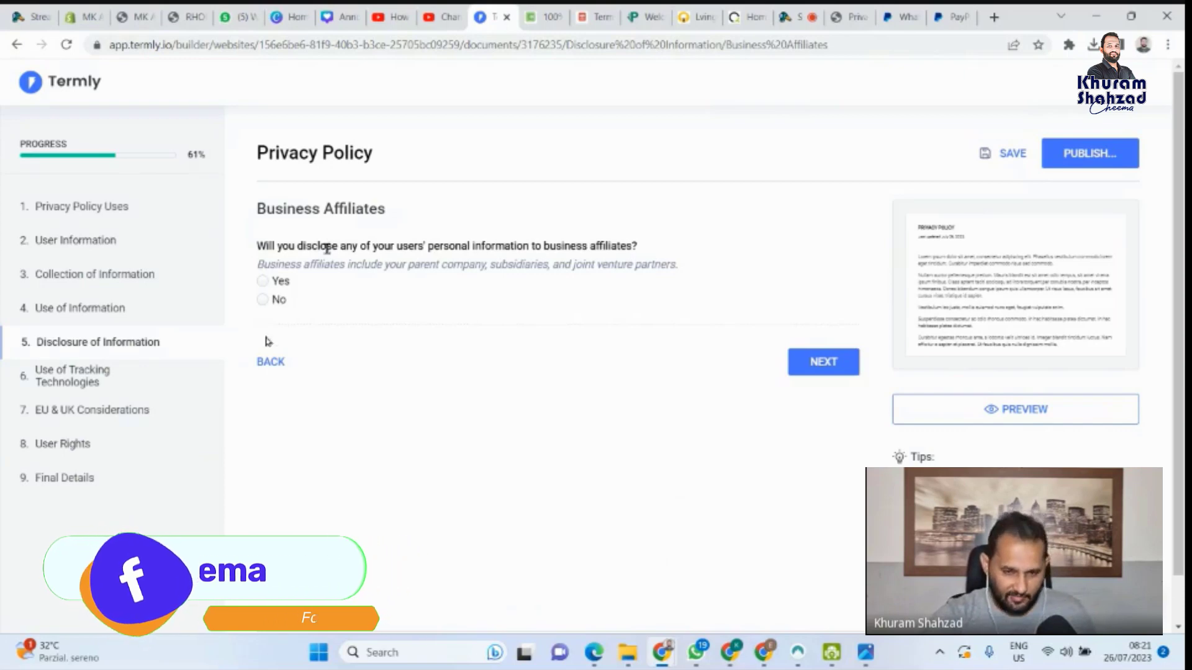
Answer No to sharing data with business affiliates and Yes for business partners
{"action": "left_click", "coordinate": [278, 301]}
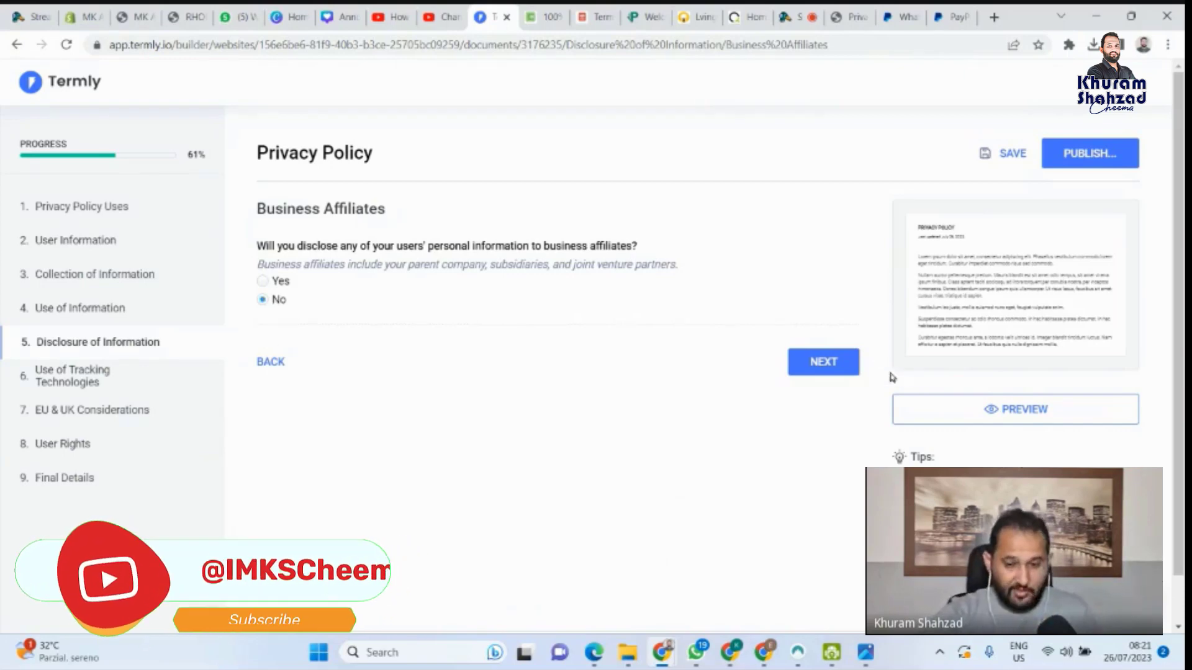
{"action": "left_click", "coordinate": [824, 366]}
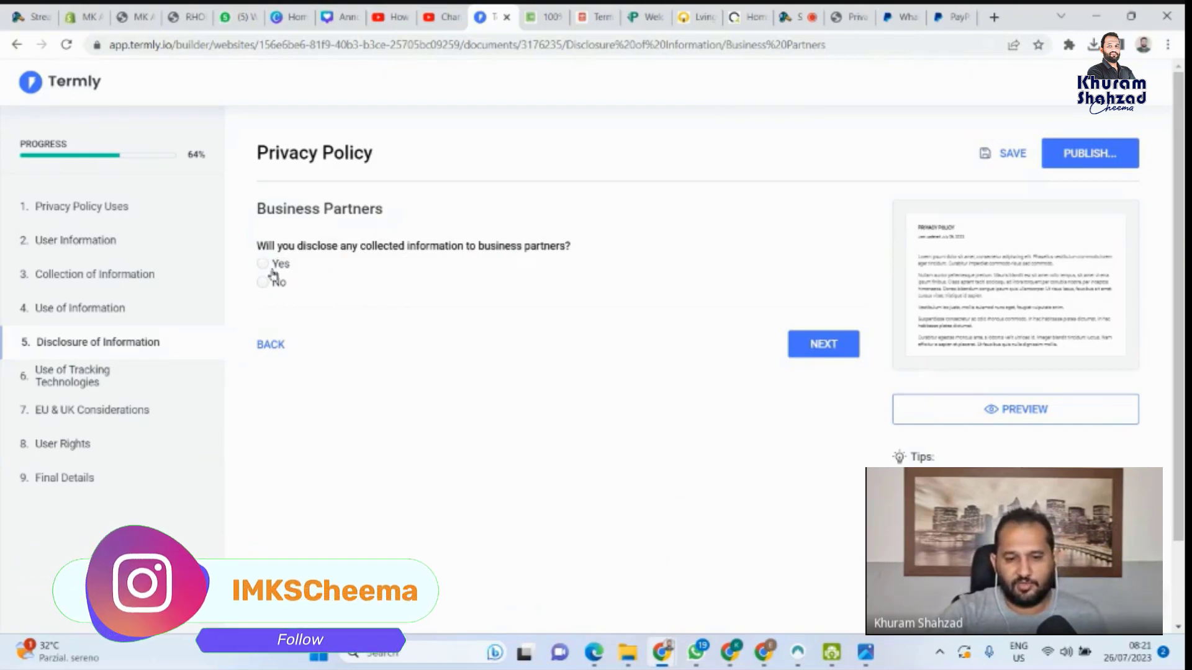
{"action": "left_click", "coordinate": [261, 284]}
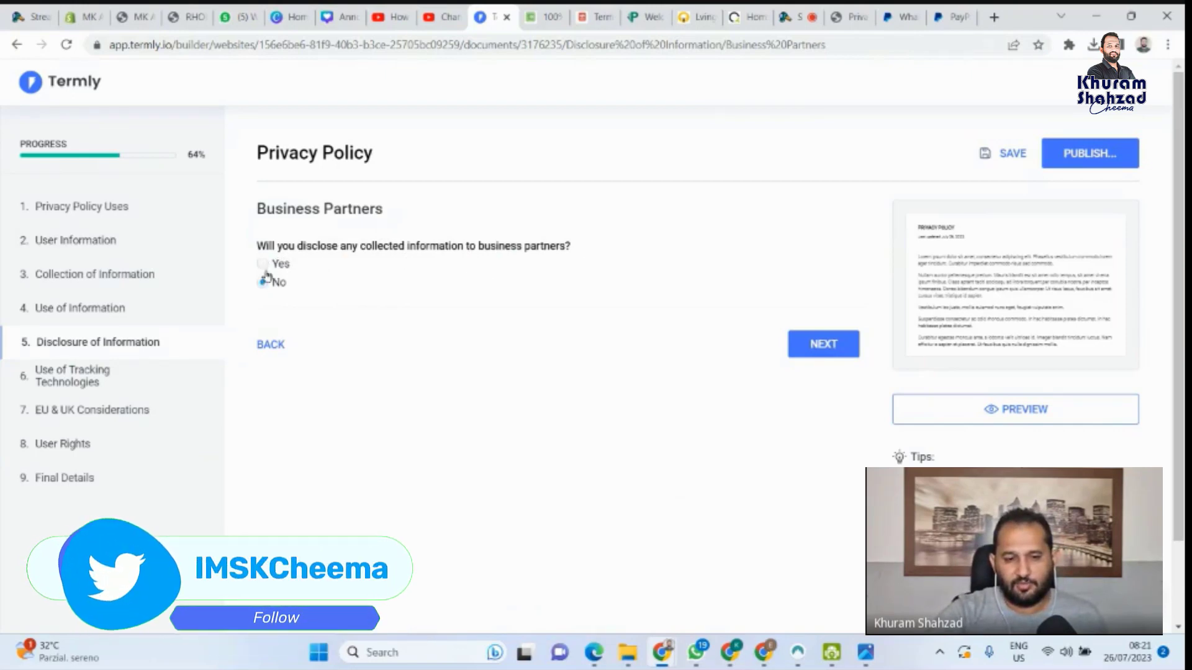
{"action": "left_click", "coordinate": [263, 265]}
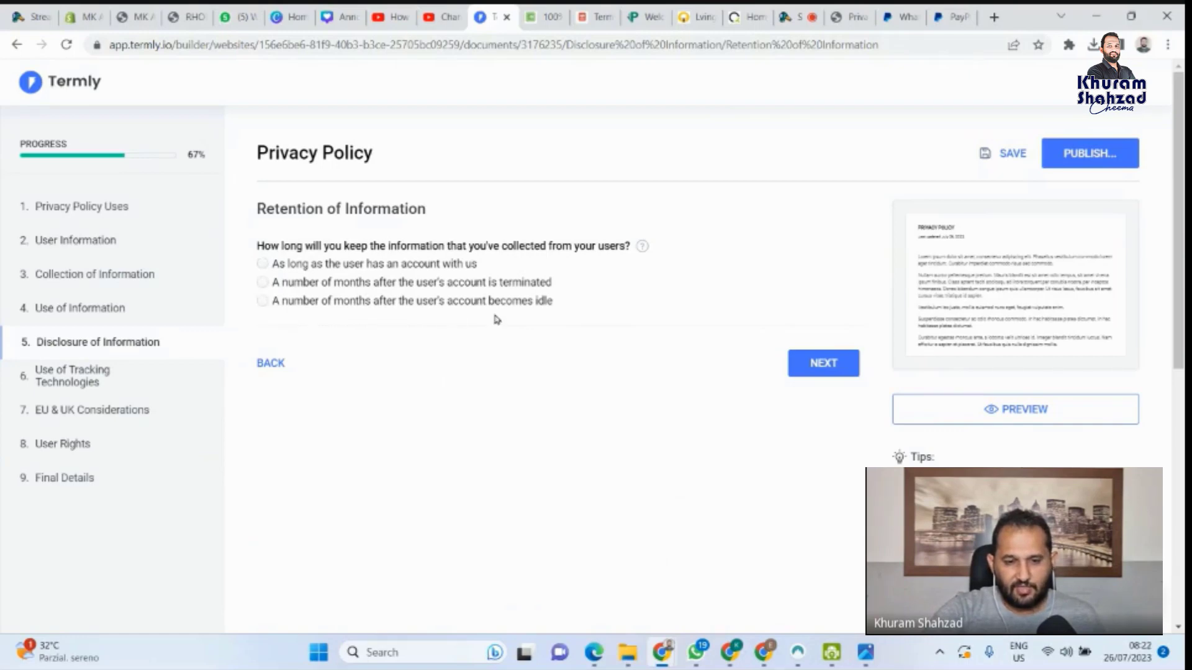
Keep data while users have accounts, confirm security measures, and acknowledge the legal obligation
{"action": "left_click", "coordinate": [263, 265]}
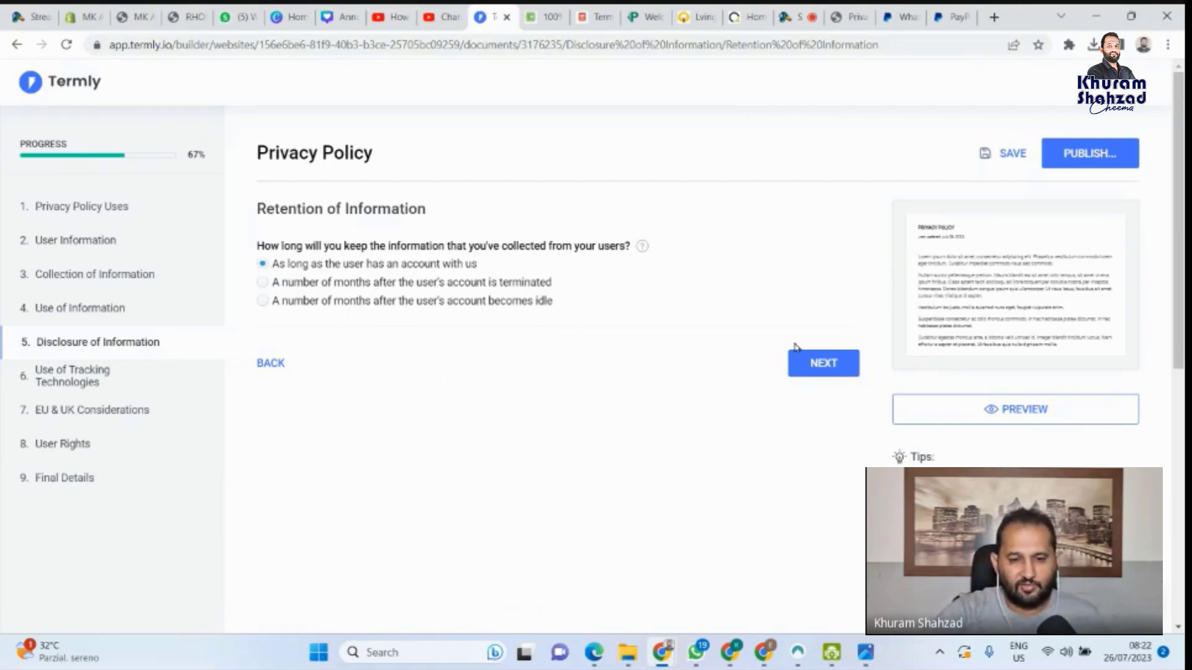
{"action": "left_click", "coordinate": [825, 369]}
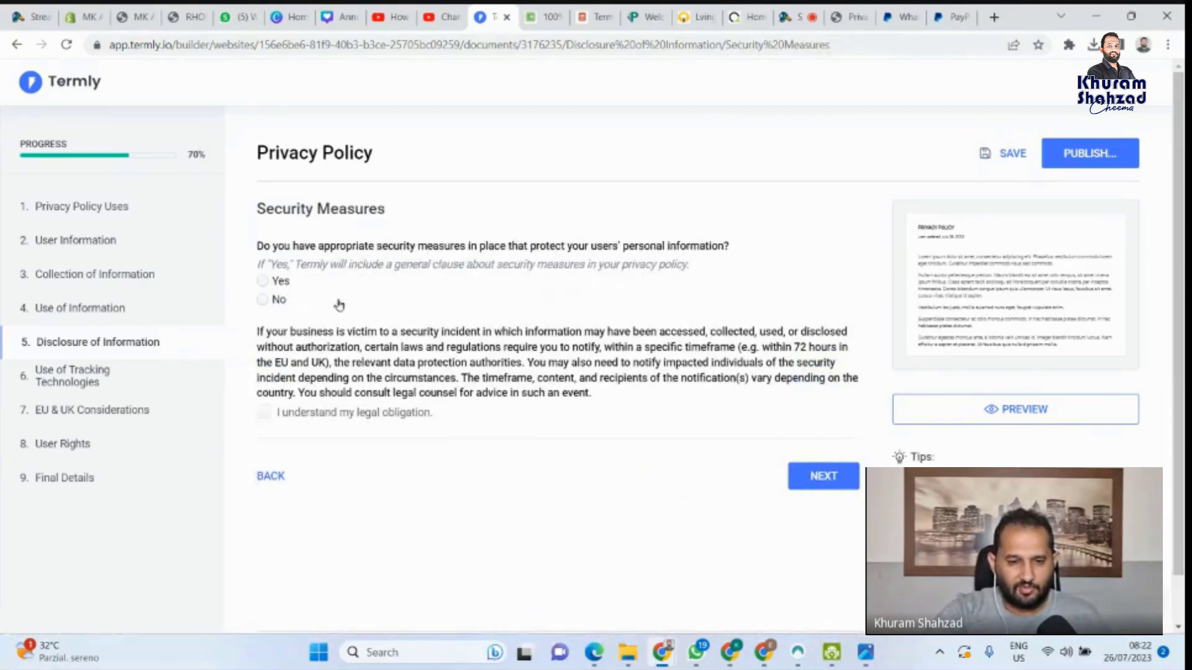
{"action": "left_click", "coordinate": [262, 284]}
{"action": "left_click", "coordinate": [272, 419]}
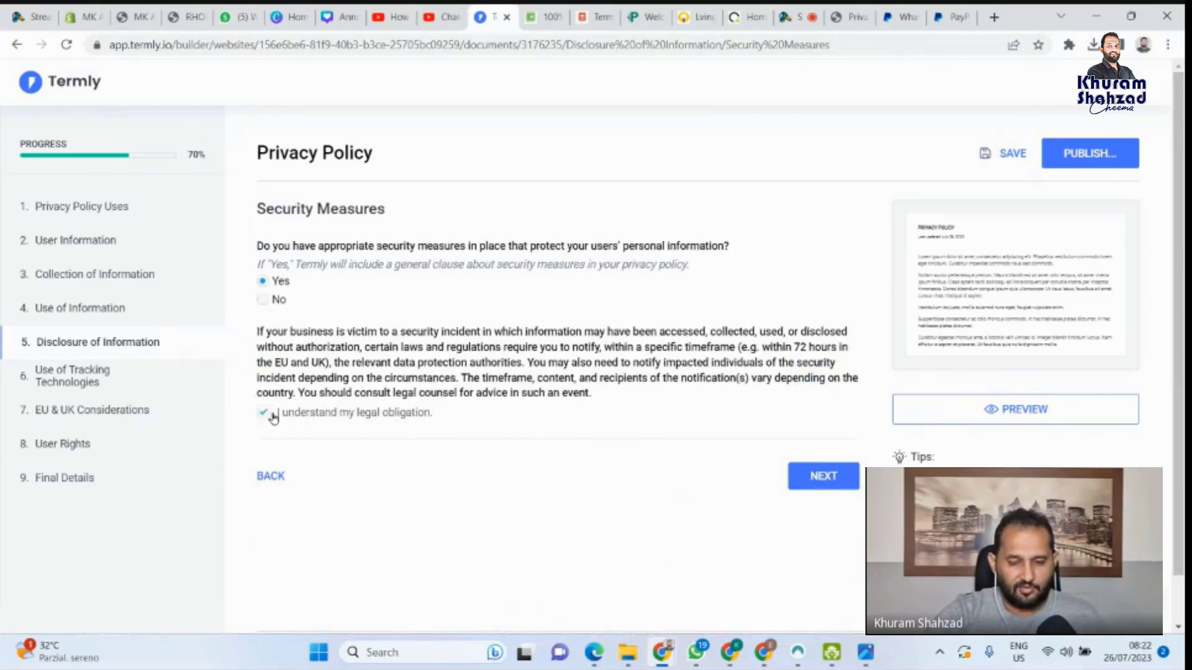
{"action": "left_click", "coordinate": [823, 477]}
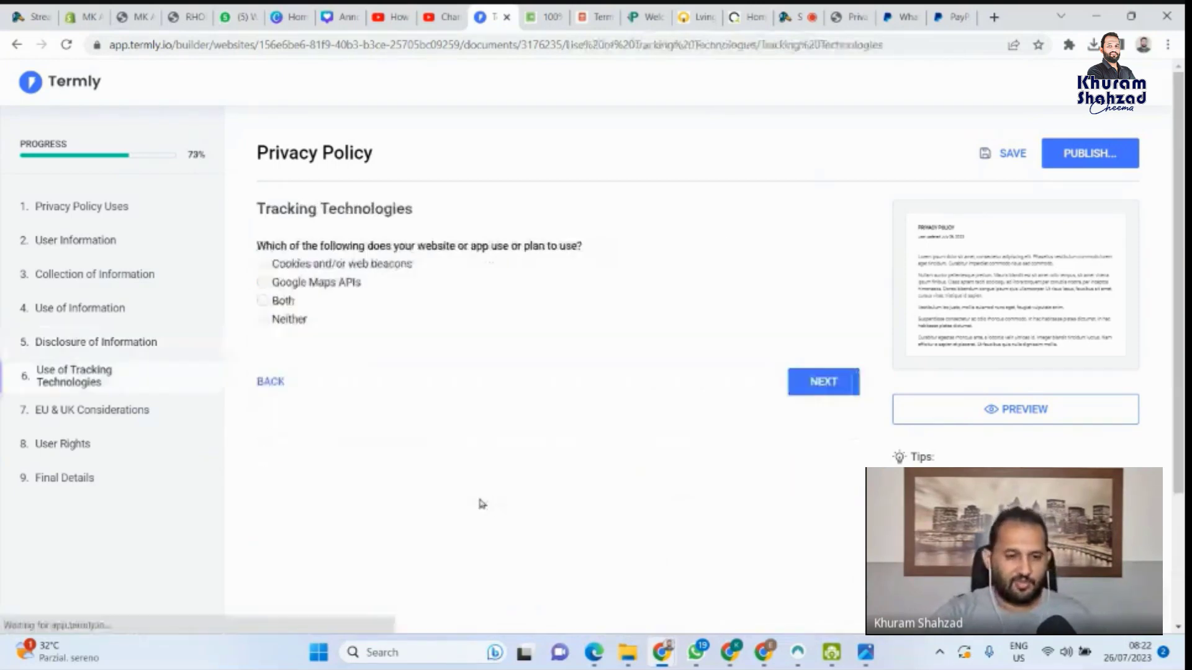
Choose 'Cookies and/or web beacons' as the tracking technology used
{"action": "left_click", "coordinate": [264, 265]}
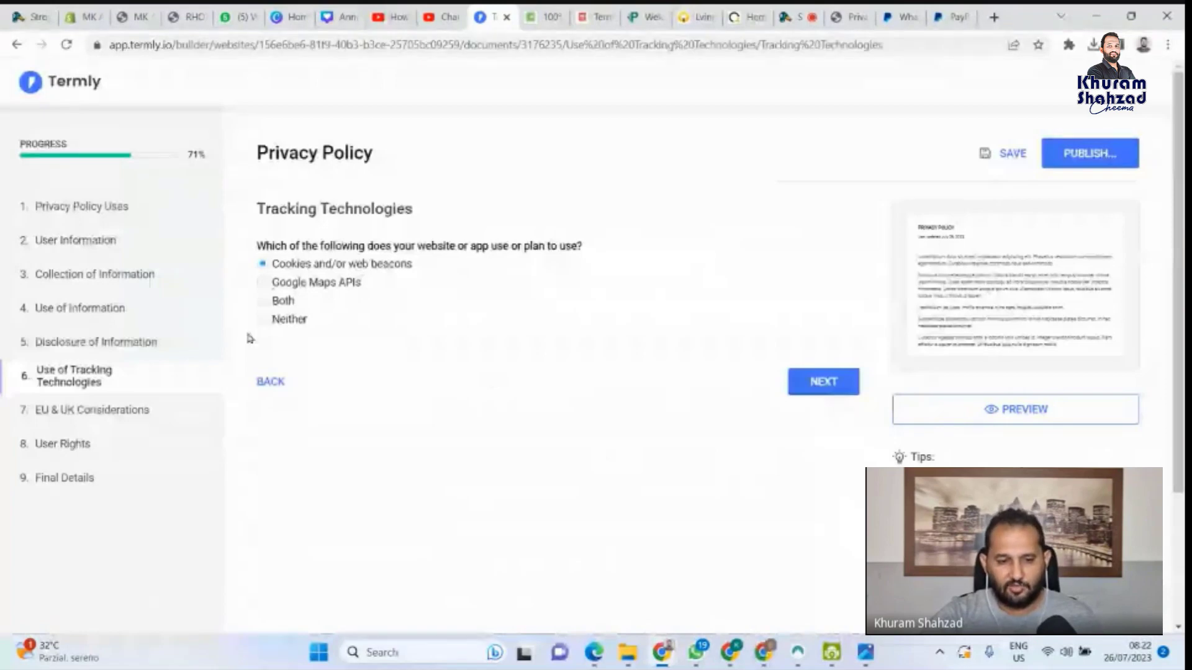
{"action": "left_click", "coordinate": [283, 301]}
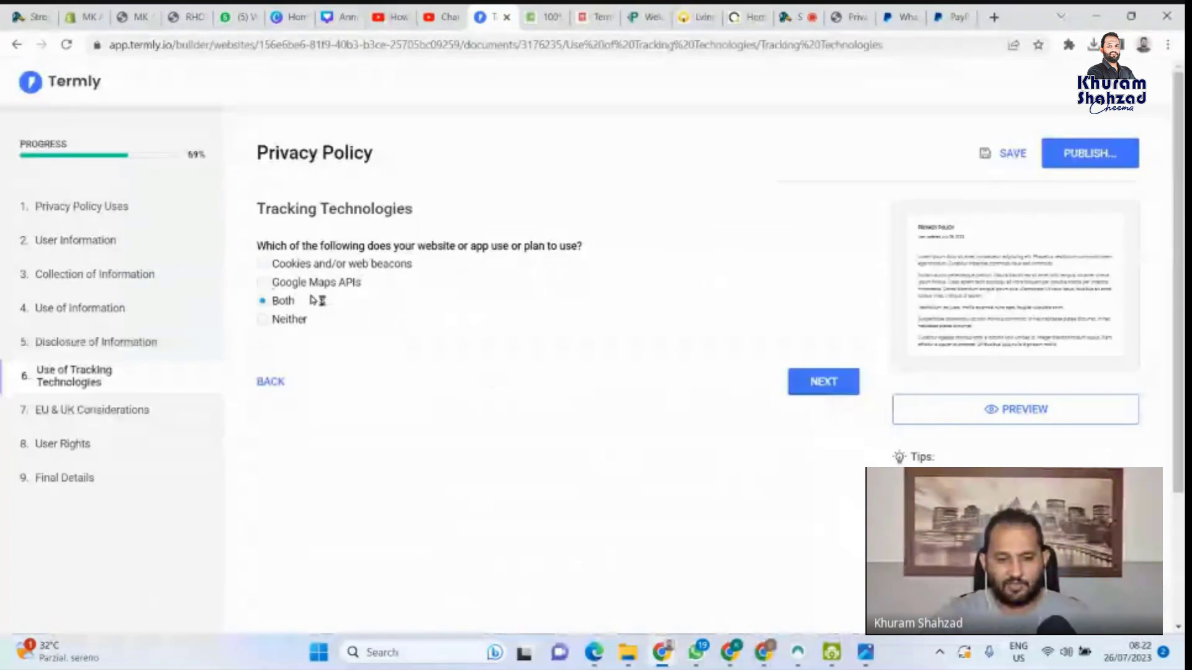
{"action": "left_click", "coordinate": [265, 266]}
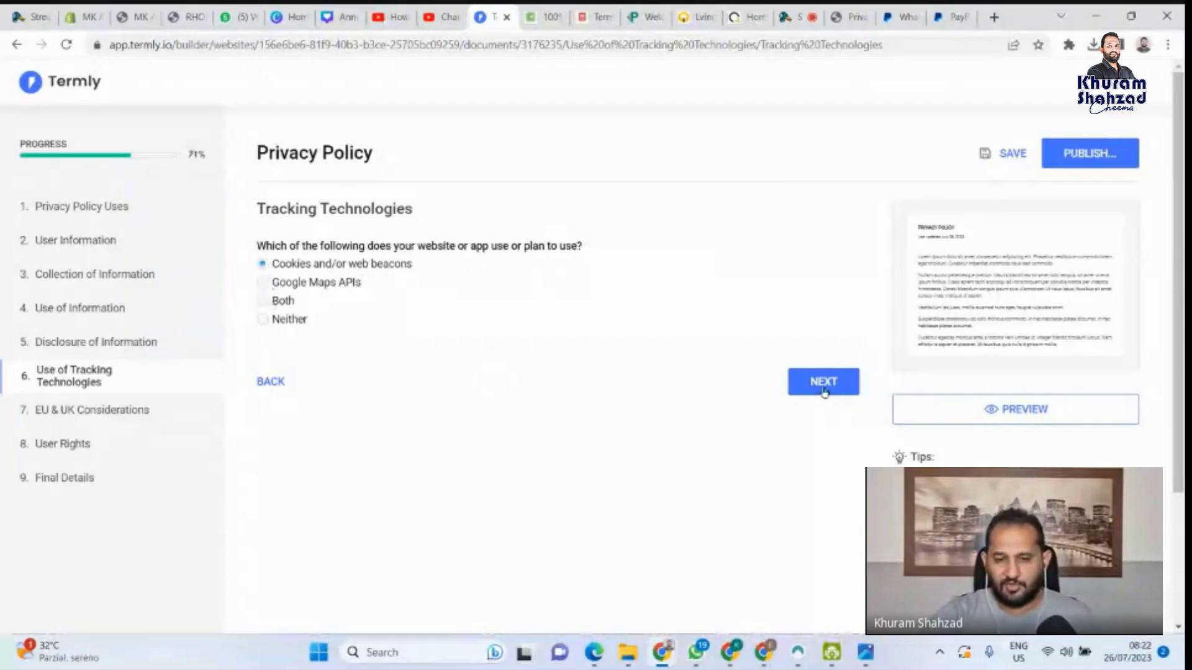
{"action": "left_click", "coordinate": [823, 389]}
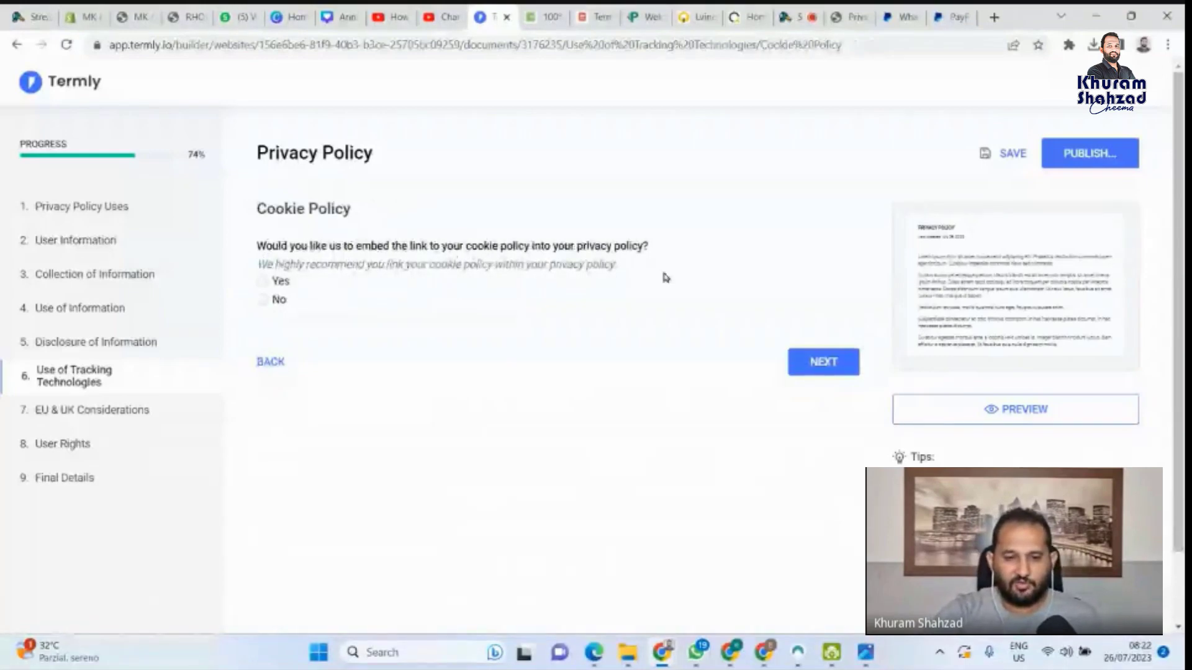
Decline embedding a cookie policy link in the privacy policy
{"action": "left_click", "coordinate": [264, 282]}
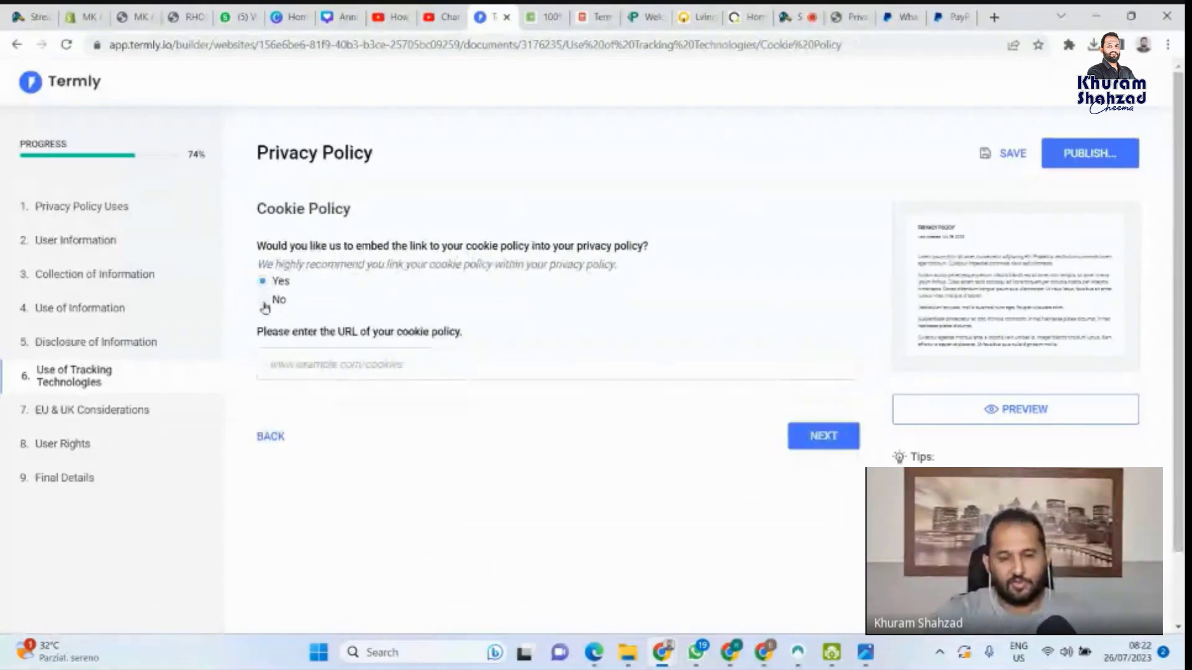
{"action": "left_click", "coordinate": [263, 301]}
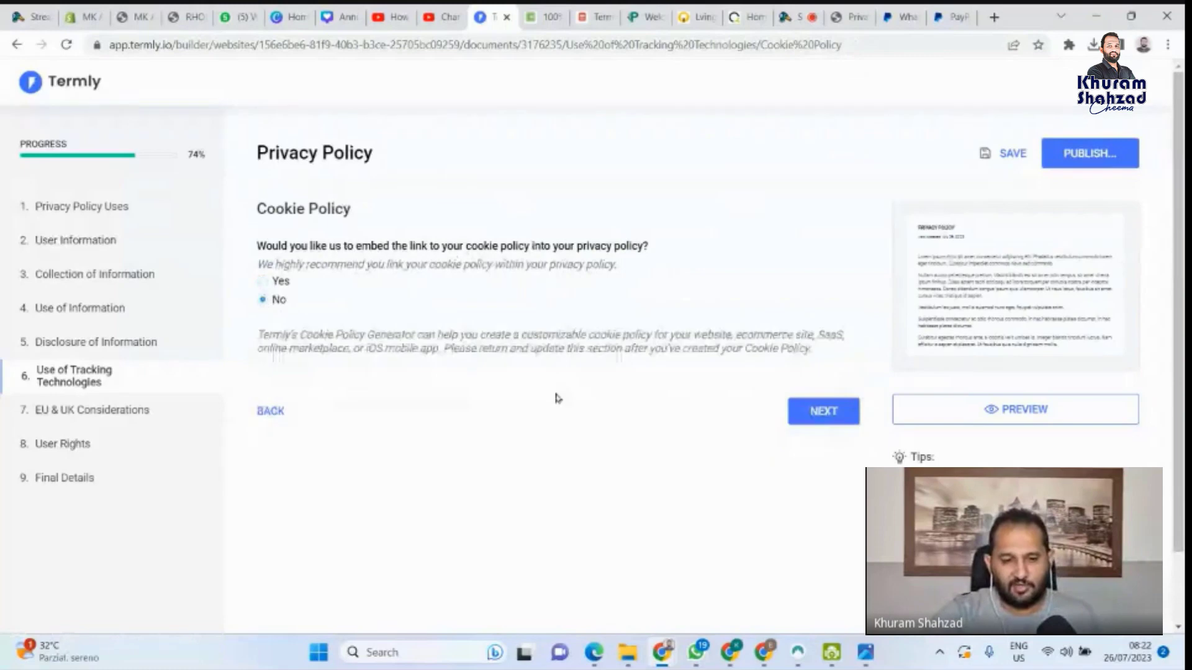
{"action": "left_click", "coordinate": [822, 413]}
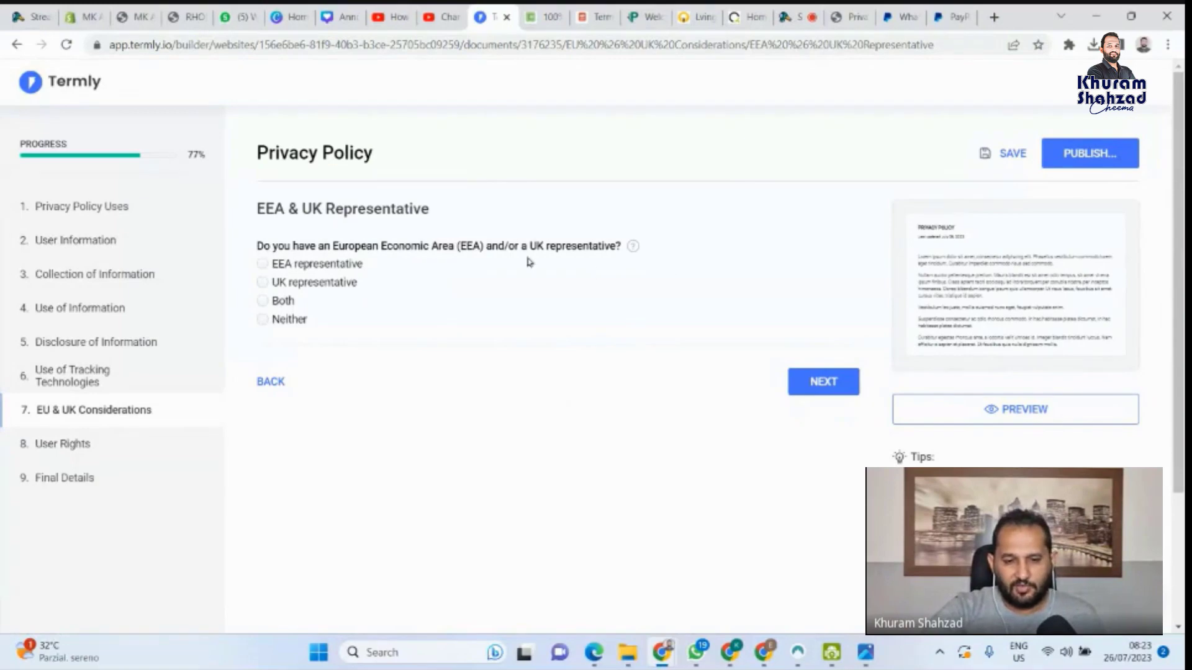
Answer Neither for EEA & UK representatives and No to international data transfers
{"action": "left_click", "coordinate": [263, 302]}
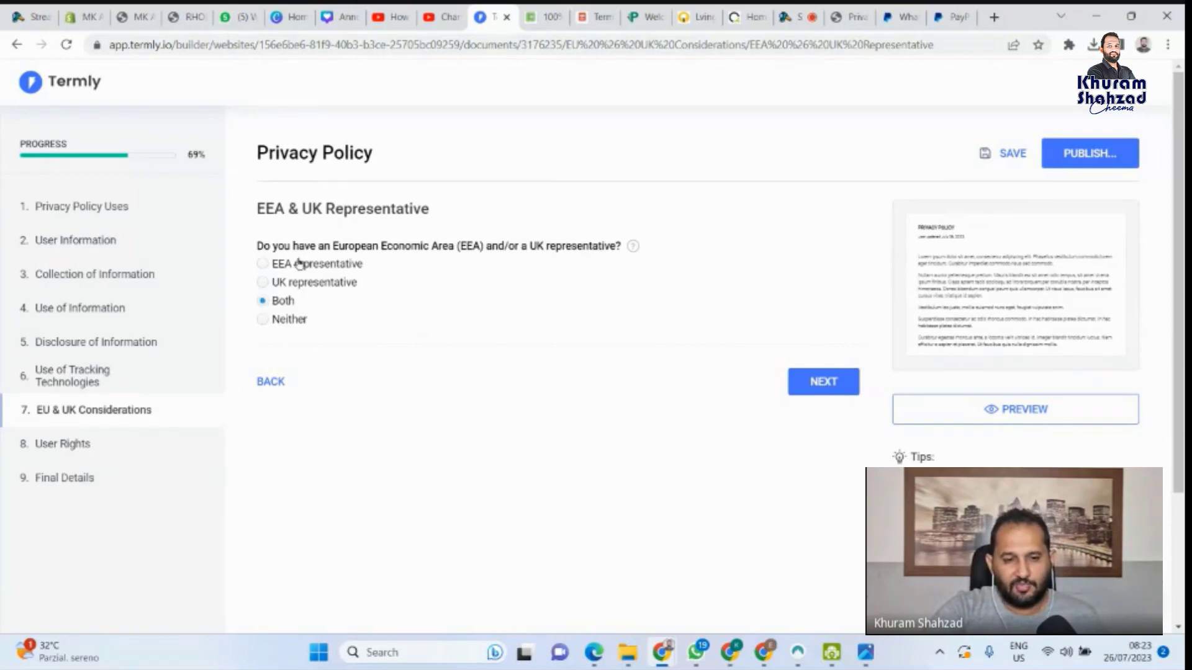
{"action": "left_click", "coordinate": [263, 320]}
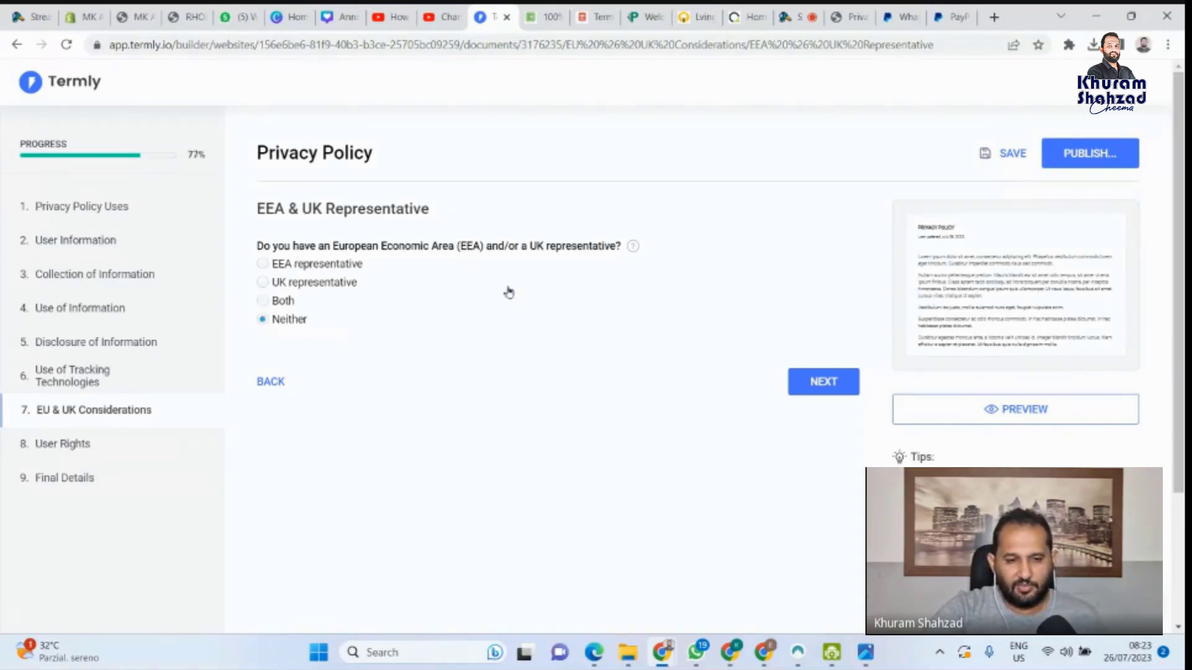
{"action": "left_click", "coordinate": [263, 282]}
{"action": "left_click", "coordinate": [823, 382]}
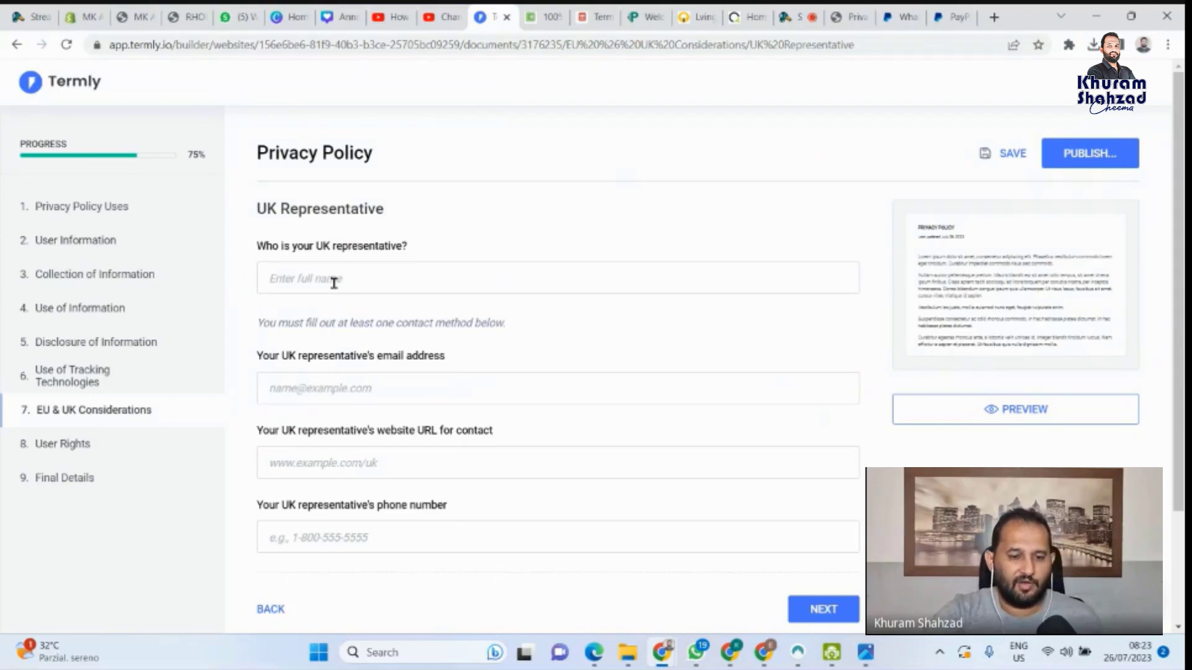
{"action": "scroll", "coordinate": [334, 283], "scroll_direction": "down", "scroll_amount": 1}
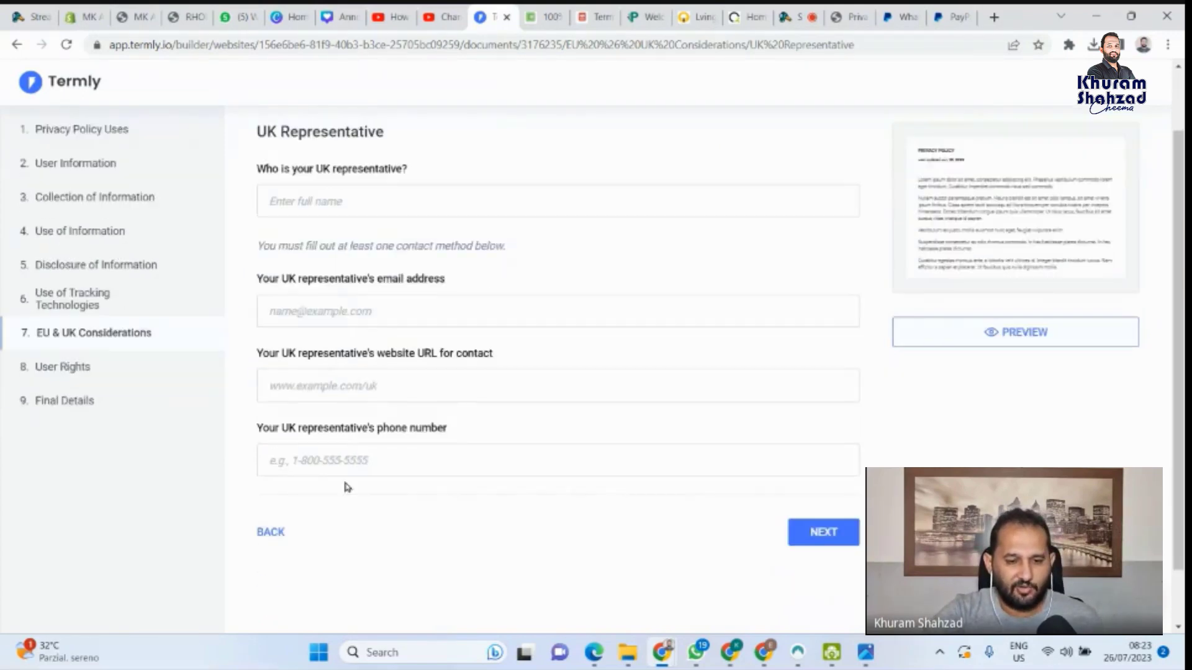
{"action": "left_click", "coordinate": [270, 532]}
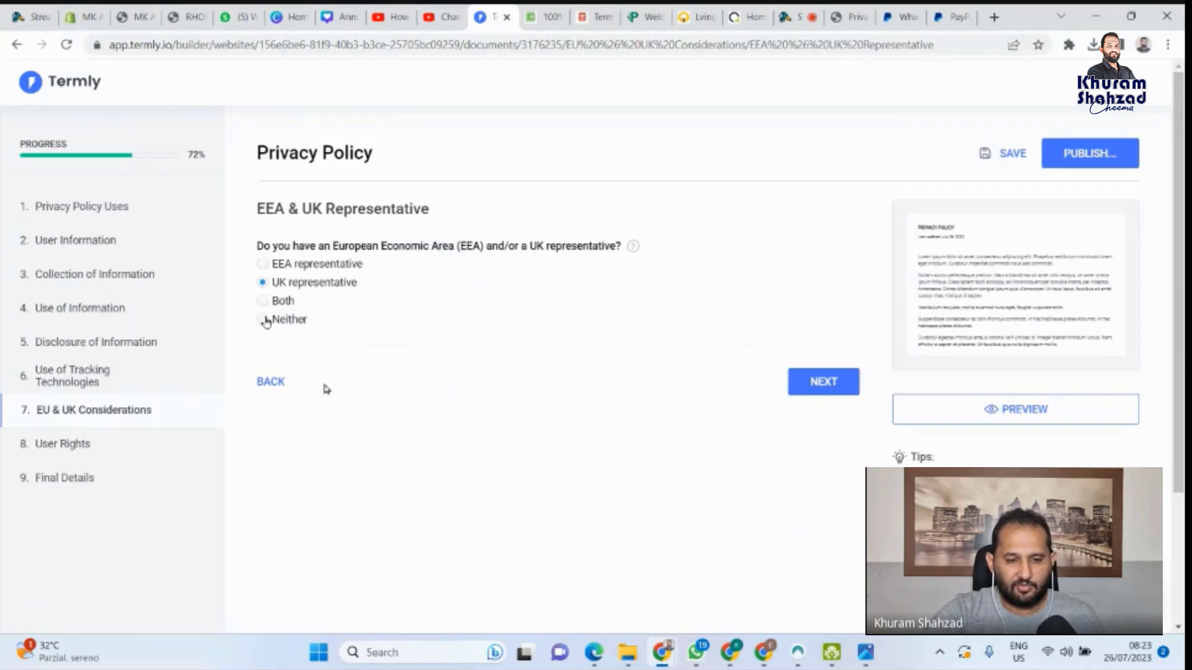
{"action": "left_click", "coordinate": [265, 320]}
{"action": "left_click", "coordinate": [825, 387]}
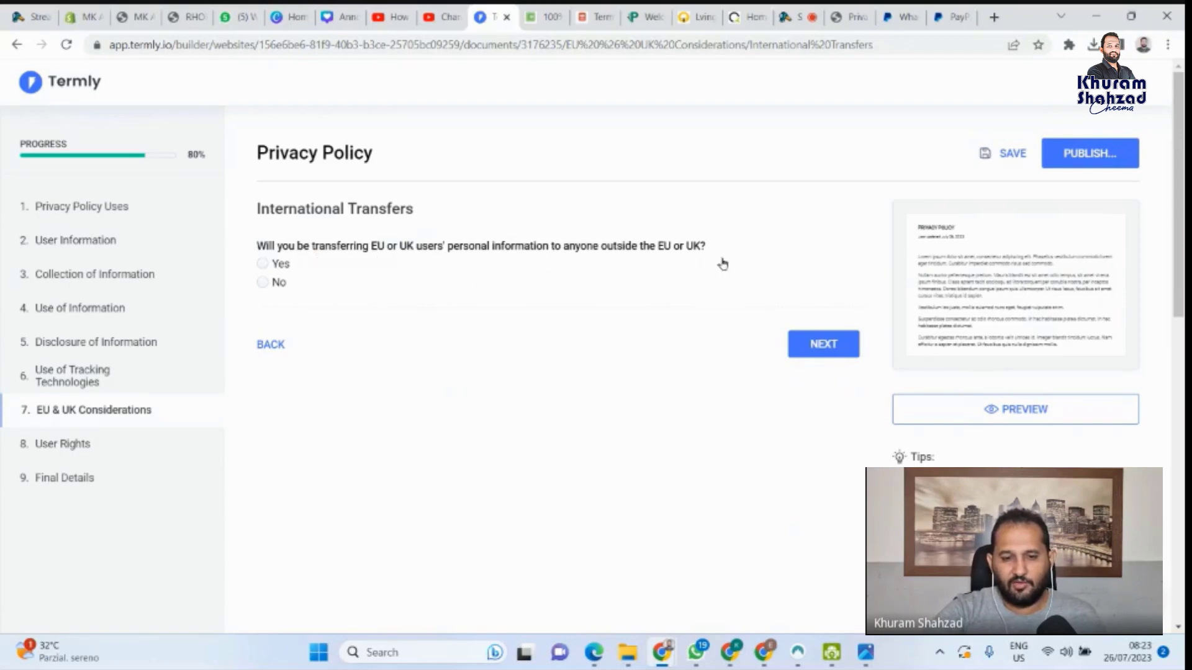
{"action": "left_click", "coordinate": [264, 282]}
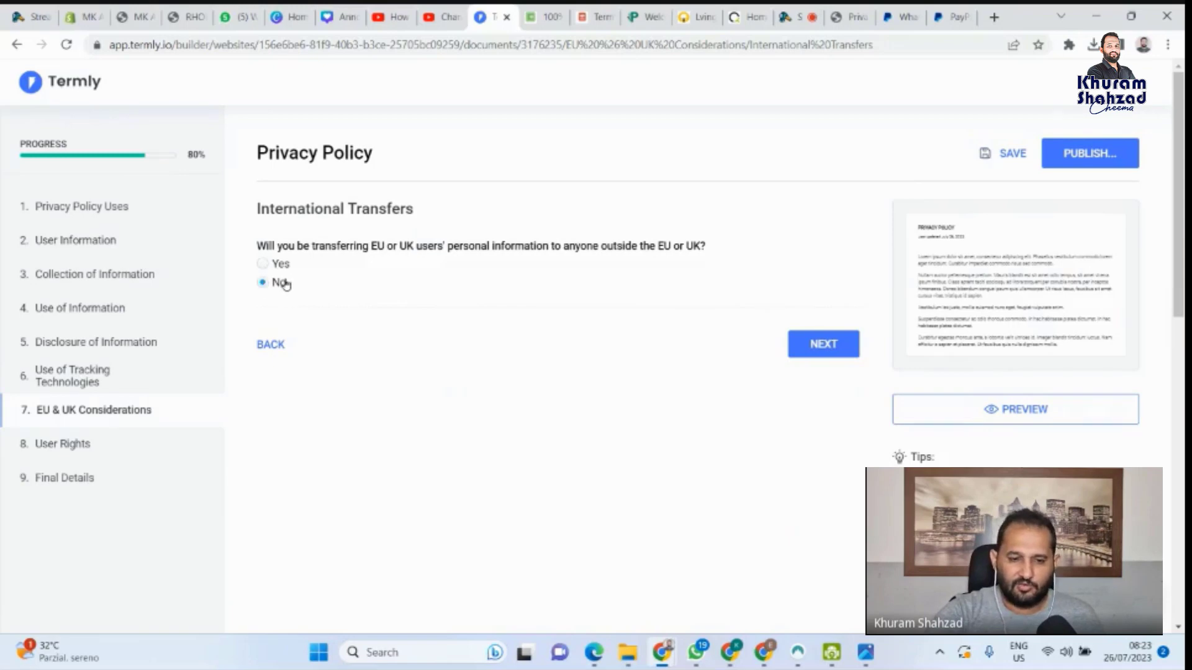
{"action": "left_click", "coordinate": [809, 347]}
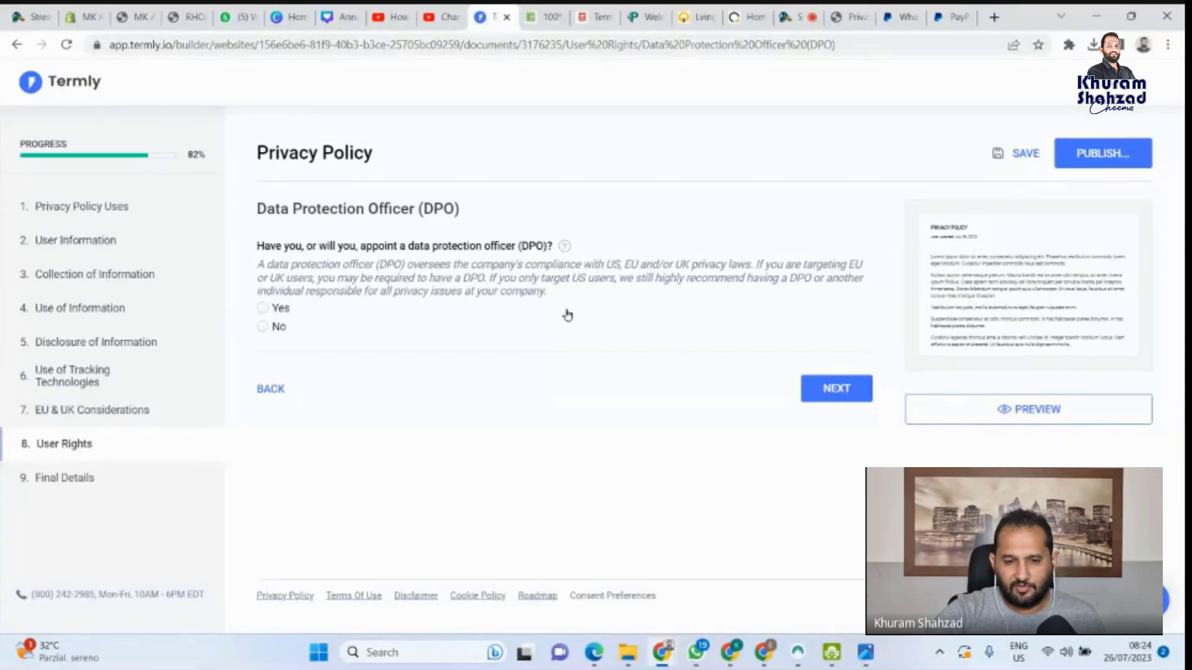
Answer No to appointing a DPO and enter the store's contact e-mail for policy questions
{"action": "left_click", "coordinate": [264, 311]}
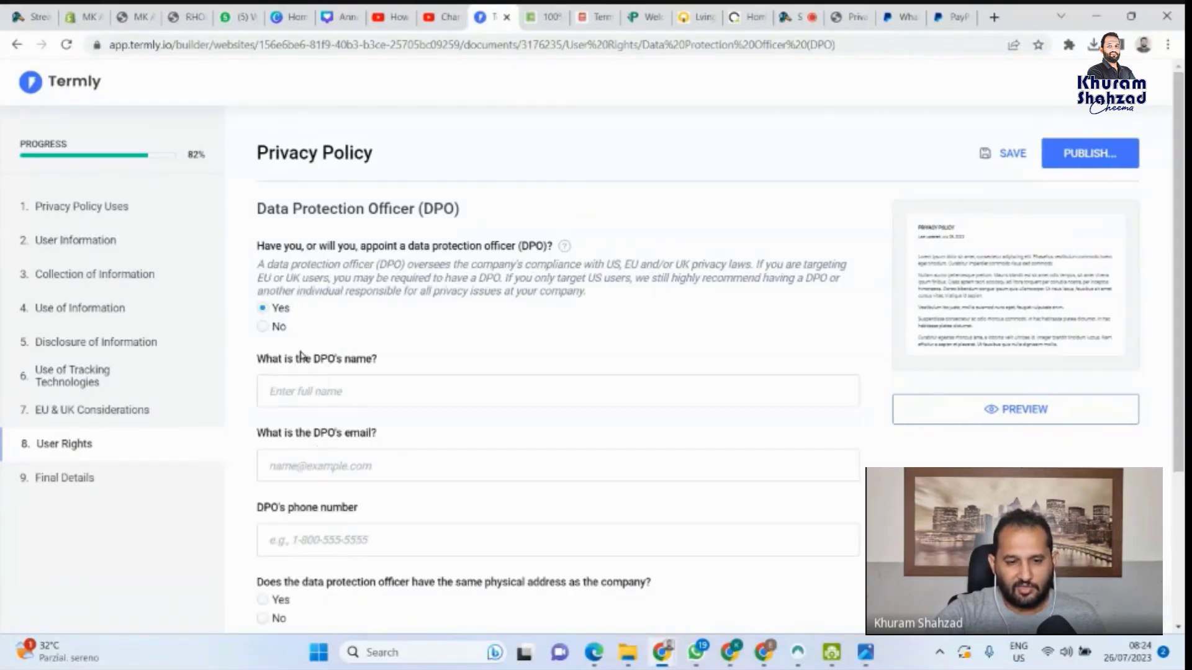
{"action": "left_click", "coordinate": [263, 328]}
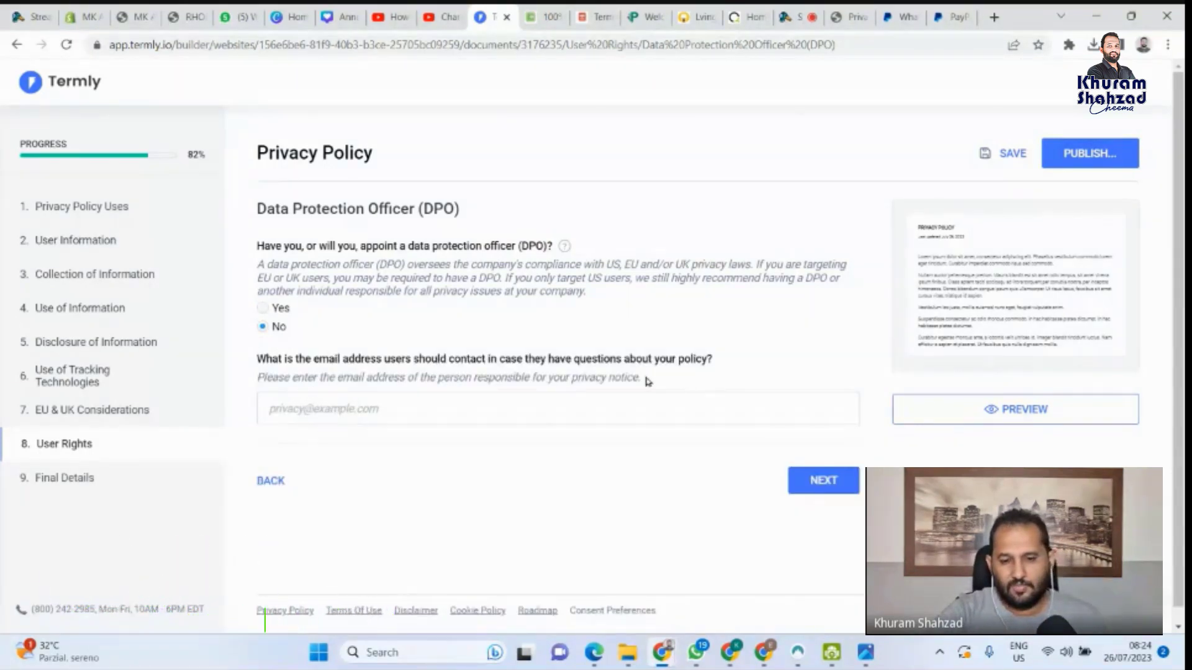
{"action": "left_click", "coordinate": [332, 414]}
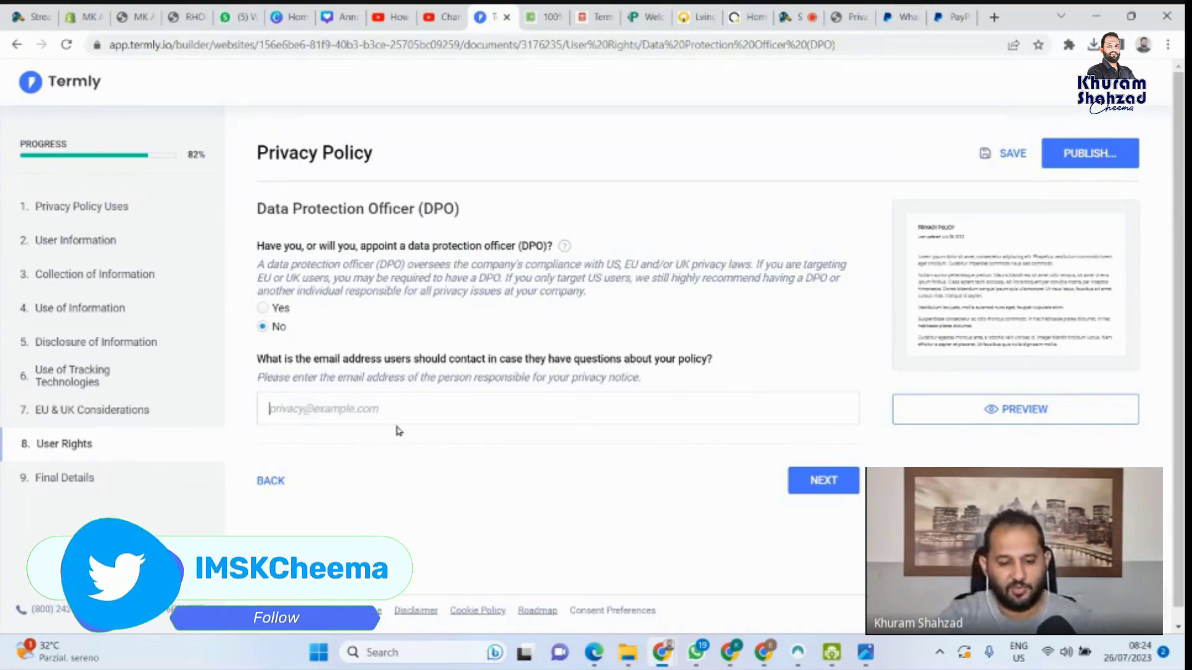
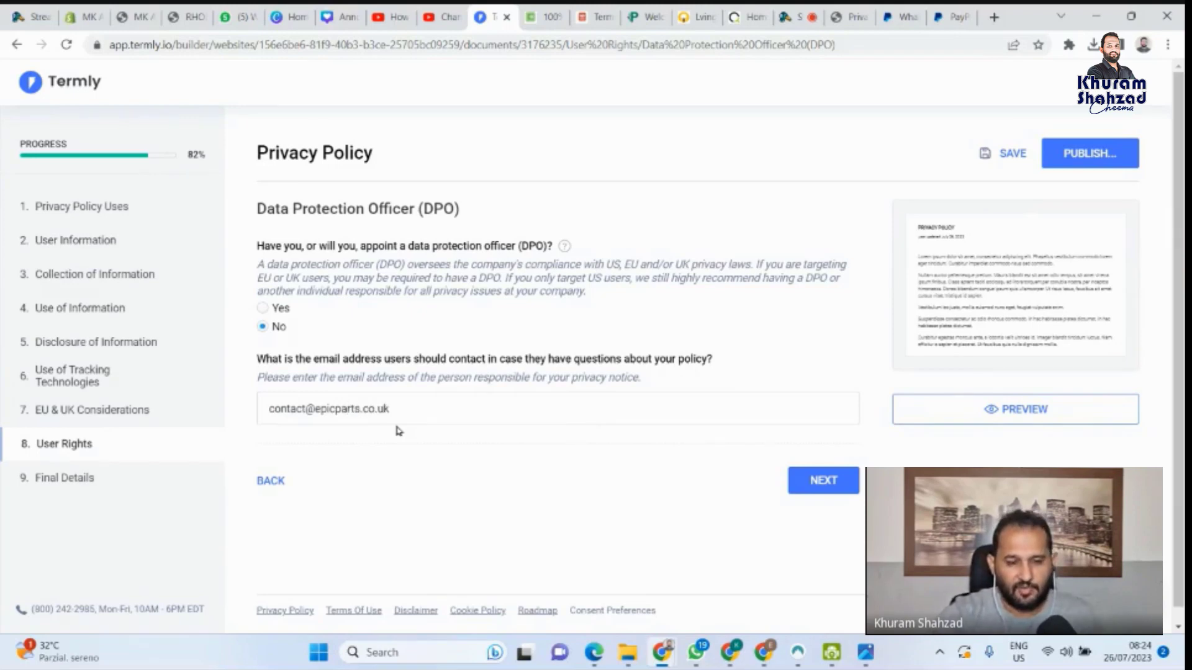
{"action": "left_click", "coordinate": [805, 484]}
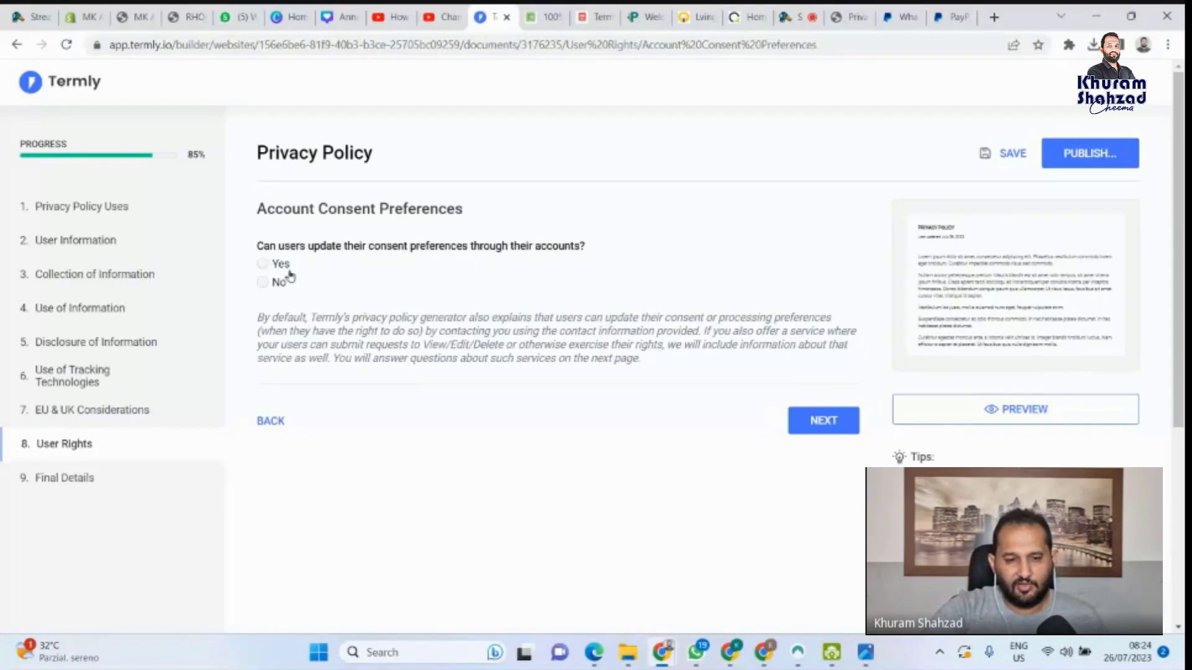
Answer Yes to users updating their consent preferences through their accounts
{"action": "left_click", "coordinate": [263, 264]}
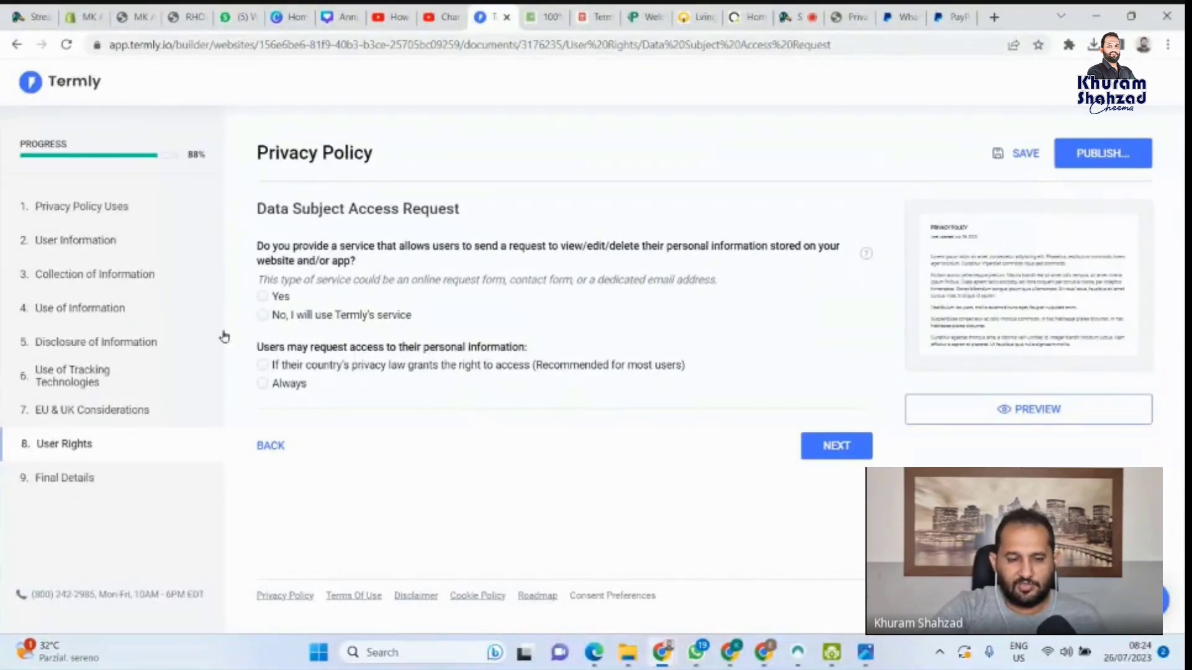
Use Termly's service for data requests, granting access only where the country's privacy law requires
{"action": "left_click", "coordinate": [263, 298]}
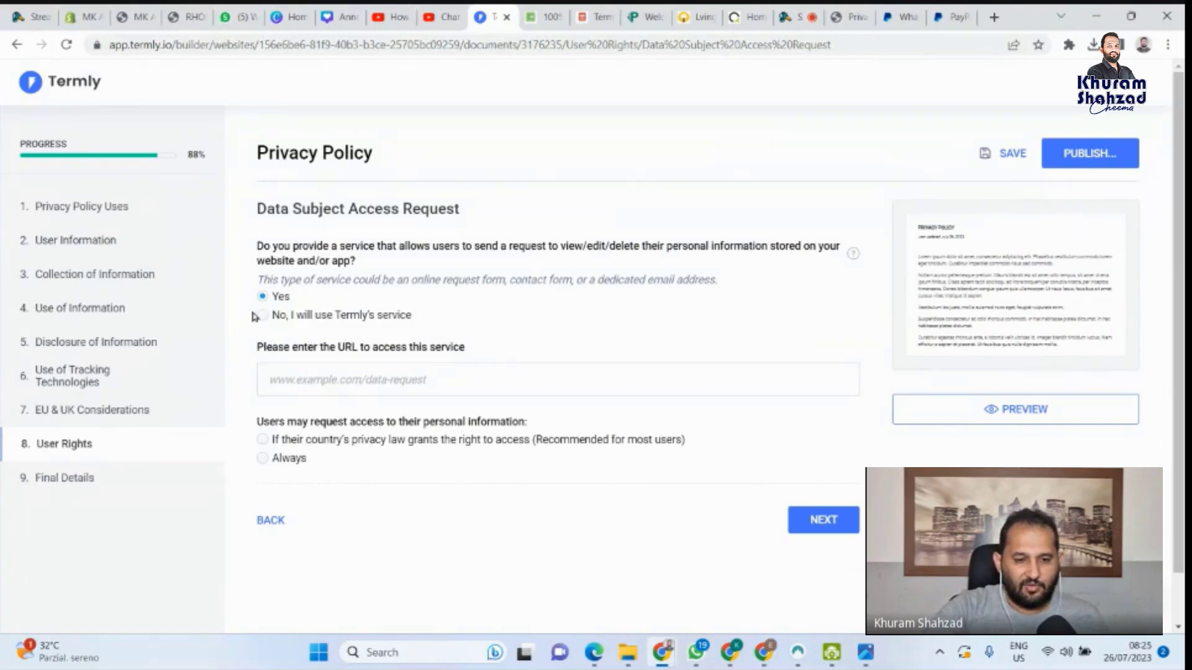
{"action": "scroll", "coordinate": [397, 389], "scroll_direction": "down", "scroll_amount": 1}
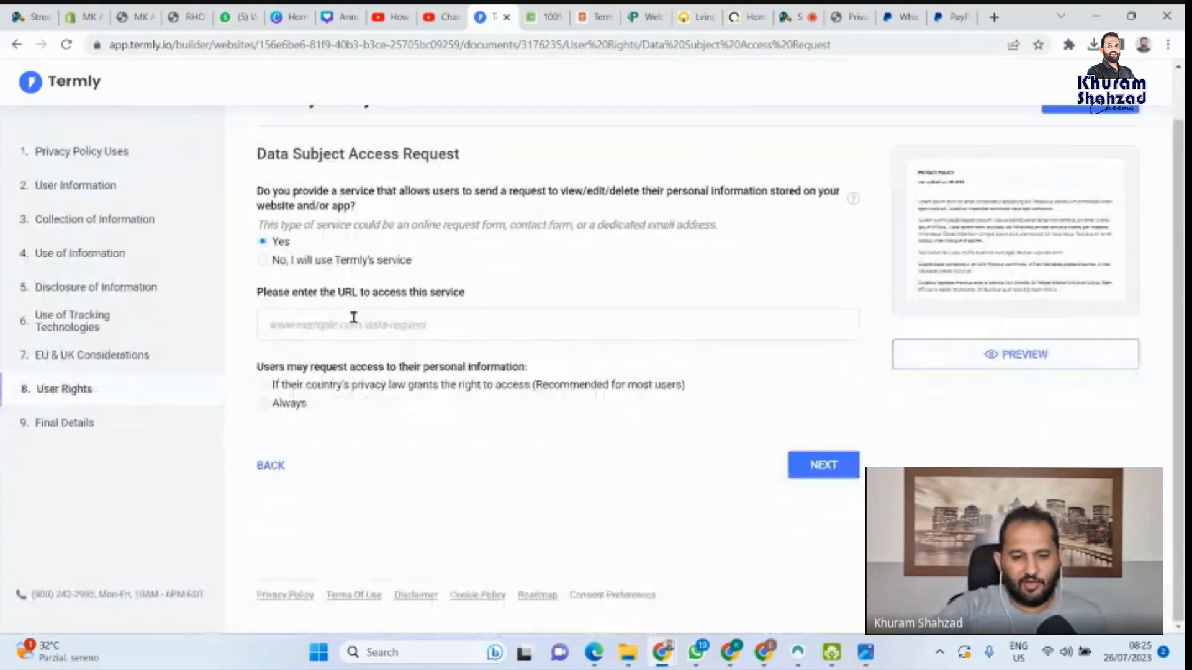
{"action": "left_click", "coordinate": [333, 330]}
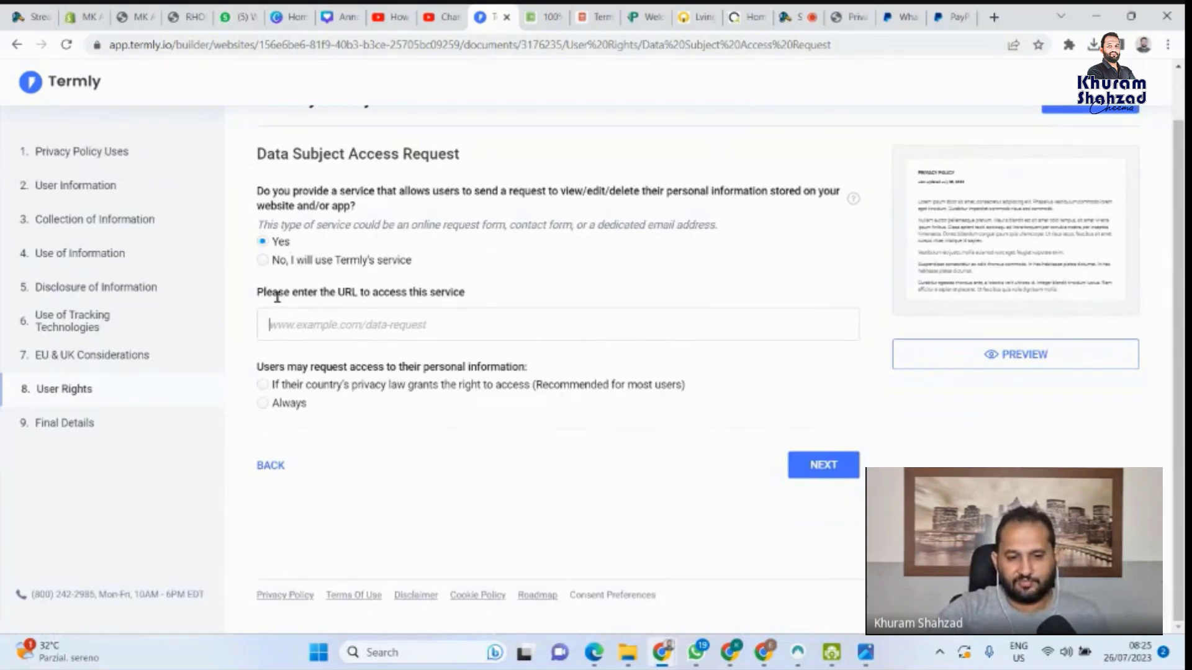
{"action": "left_click", "coordinate": [264, 261]}
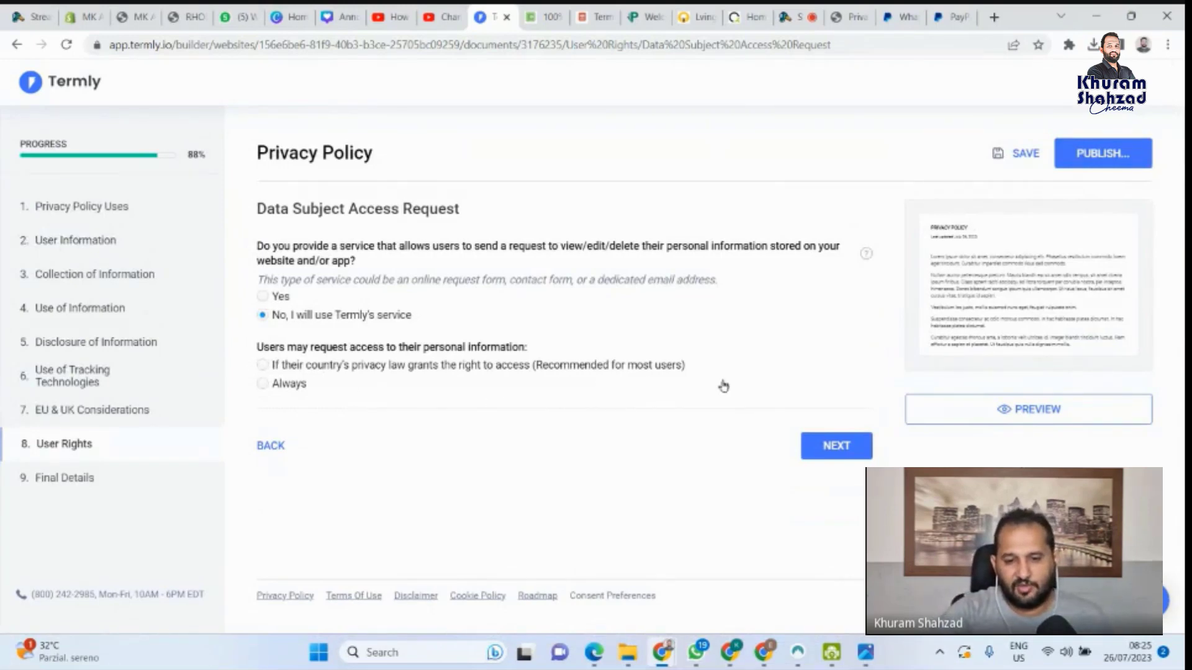
{"action": "left_click", "coordinate": [263, 366]}
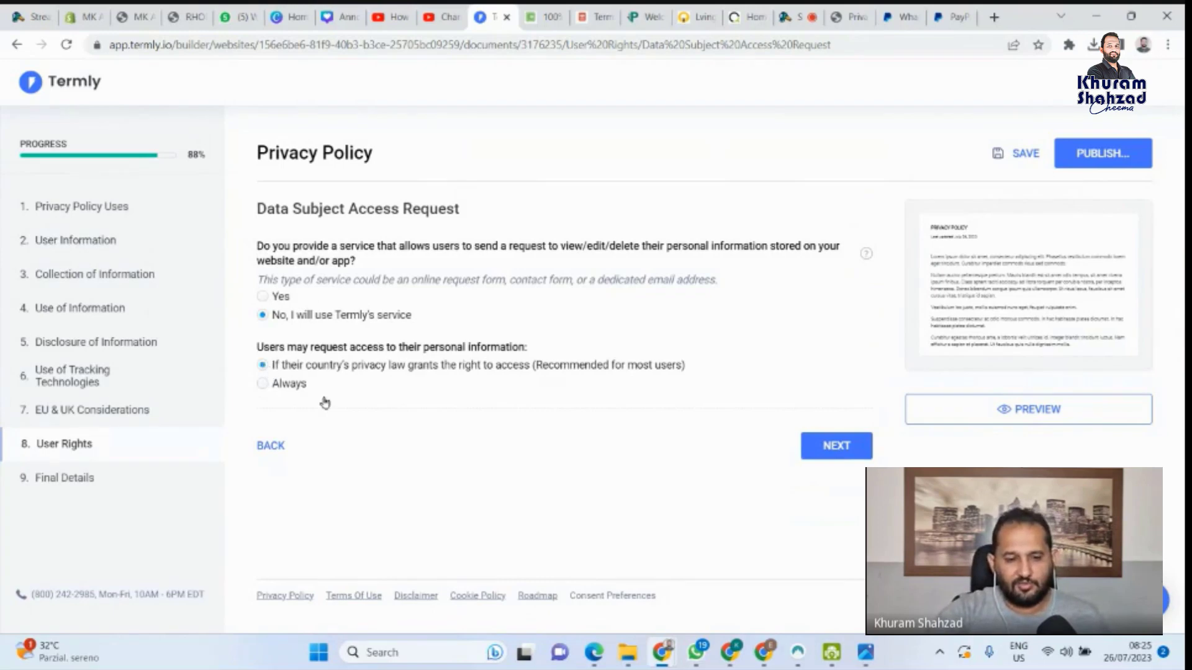
{"action": "left_click", "coordinate": [840, 450]}
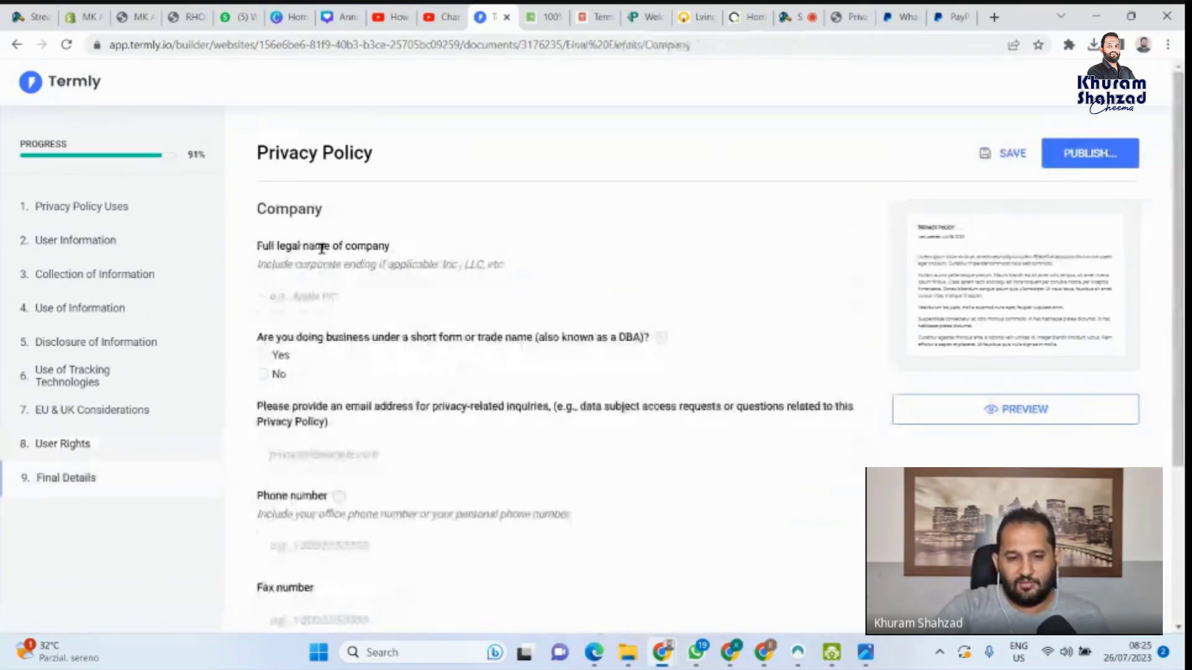
Enter 'EpicFix LTD' as the full legal company name and answer No to using a trade name
{"action": "scroll", "coordinate": [327, 315], "scroll_direction": "down", "scroll_amount": 3}
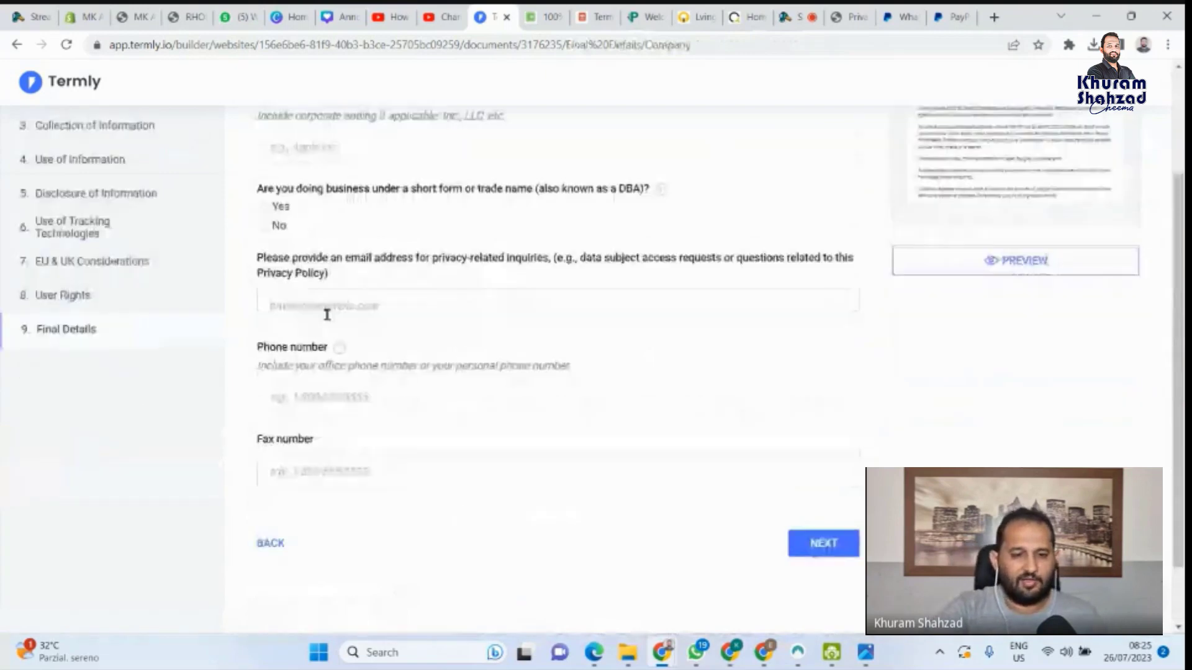
{"action": "scroll", "coordinate": [348, 372], "scroll_direction": "down", "scroll_amount": 2}
{"action": "scroll", "coordinate": [371, 427], "scroll_direction": "up", "scroll_amount": 4}
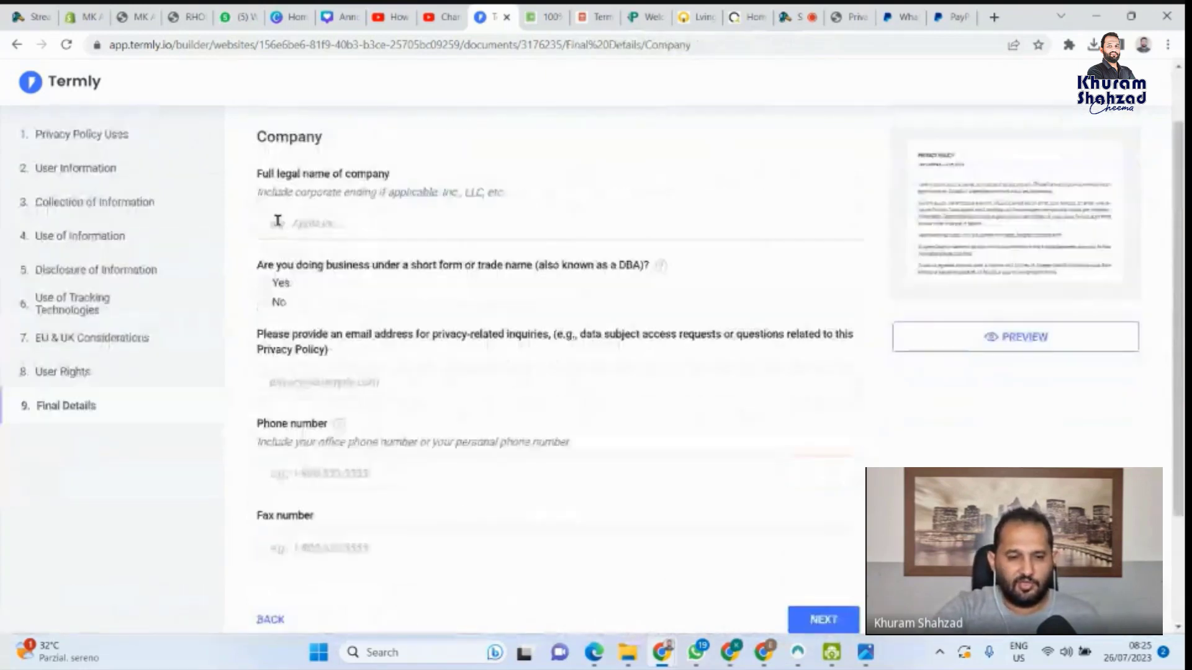
{"action": "left_click", "coordinate": [277, 221]}
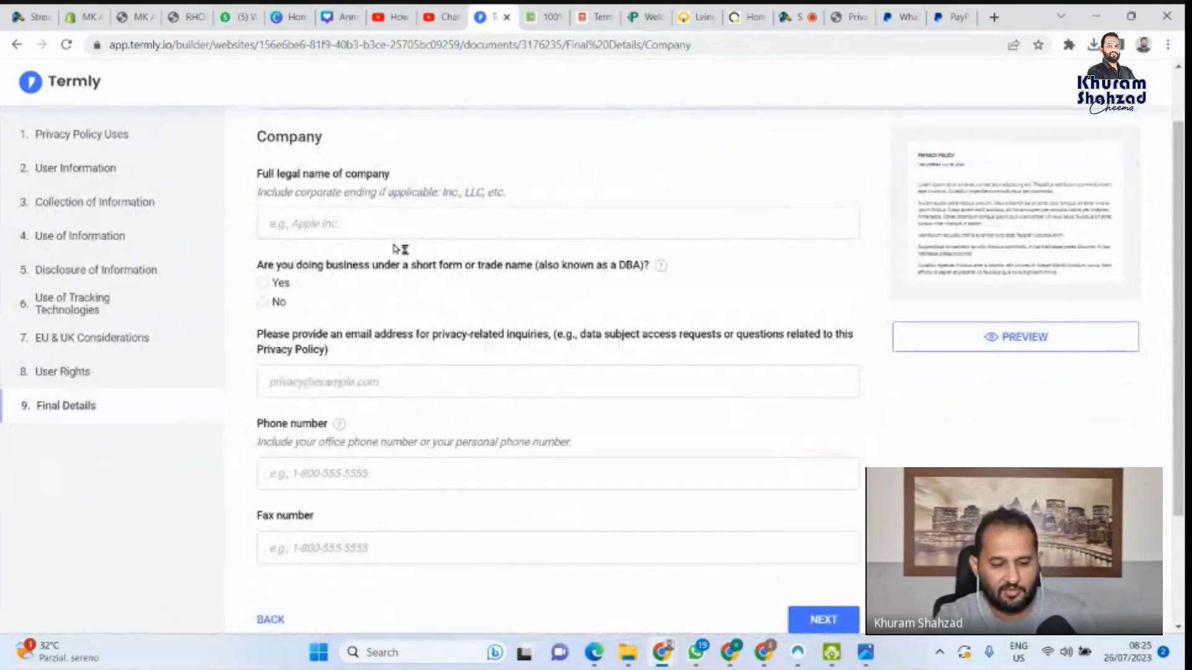
{"action": "type", "text": "Ep"}
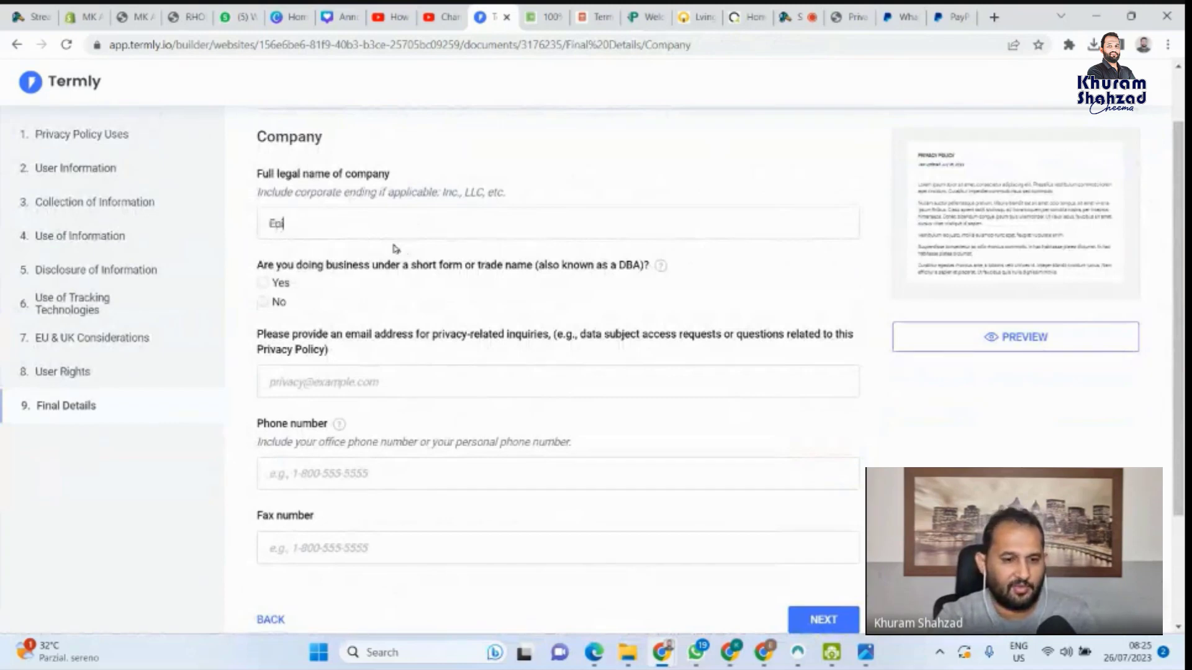
{"action": "type", "text": "icFi"}
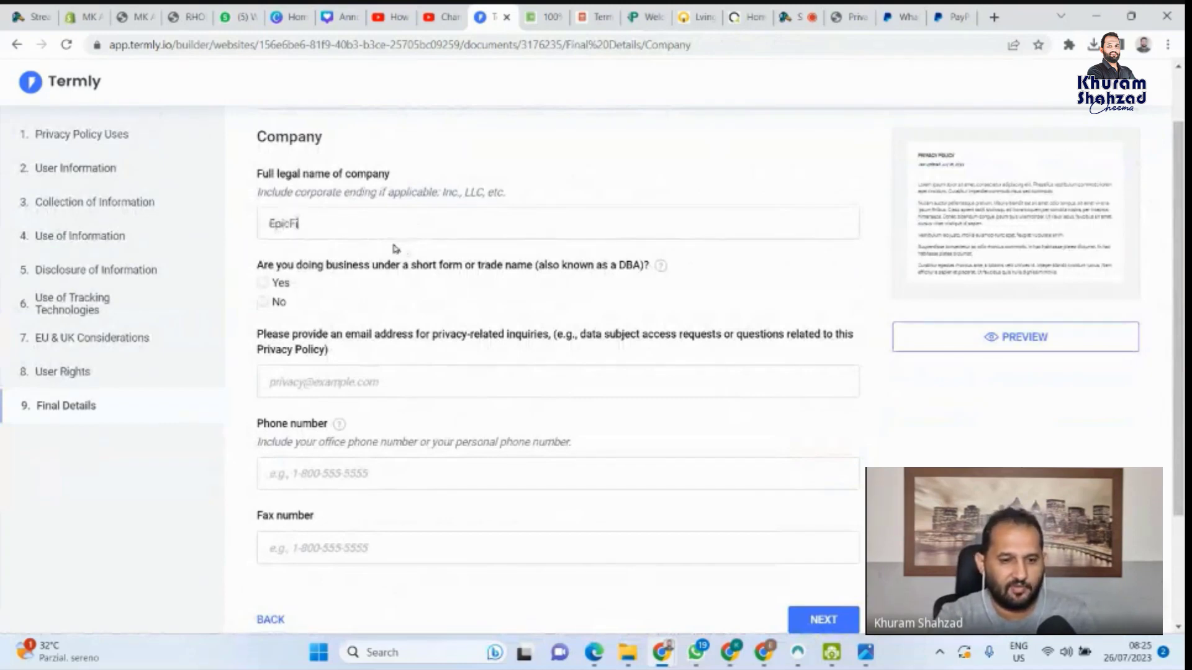
{"action": "type", "text": "x LTD"}
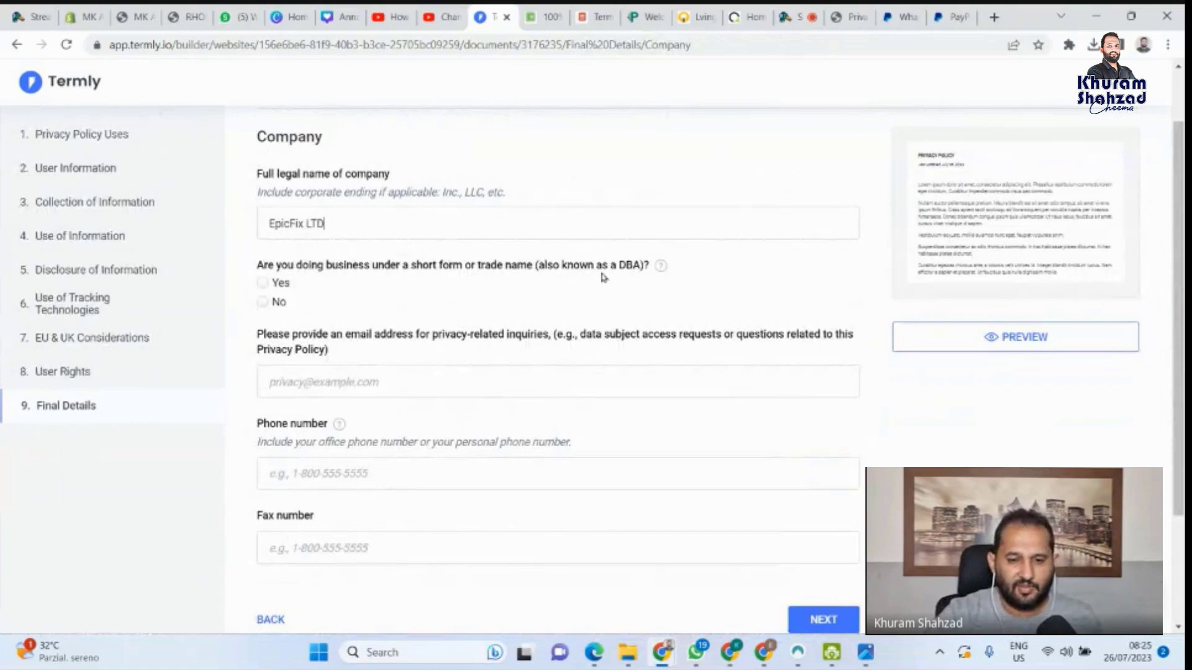
{"action": "left_click", "coordinate": [299, 313]}
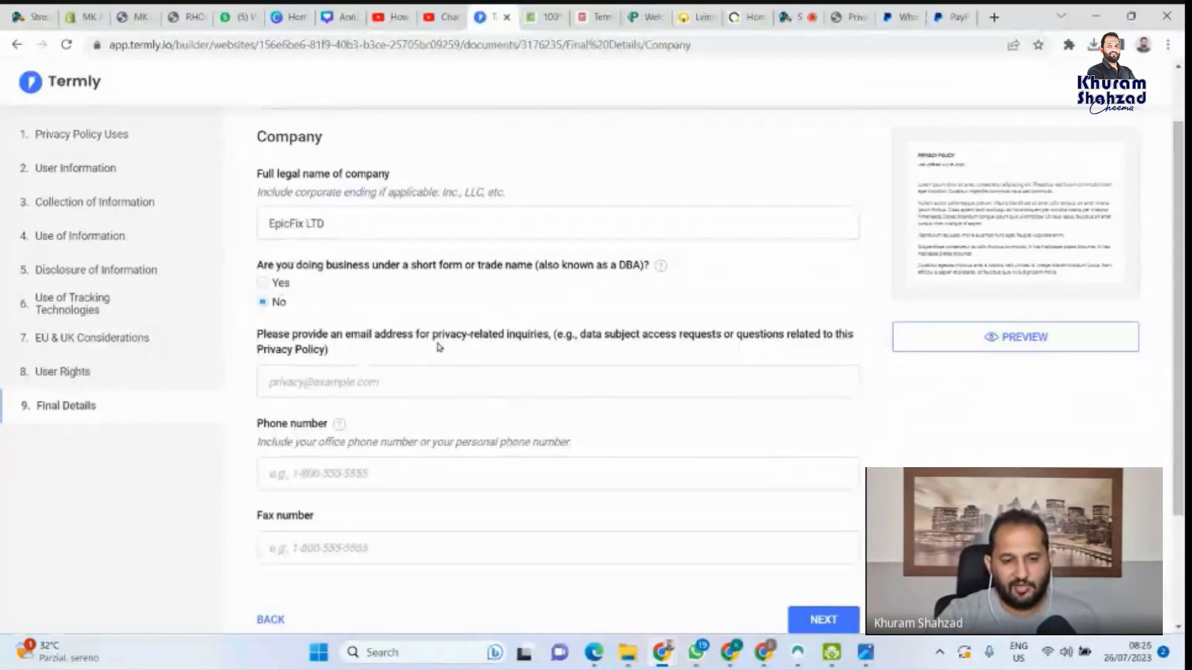
{"action": "left_click", "coordinate": [442, 391]}
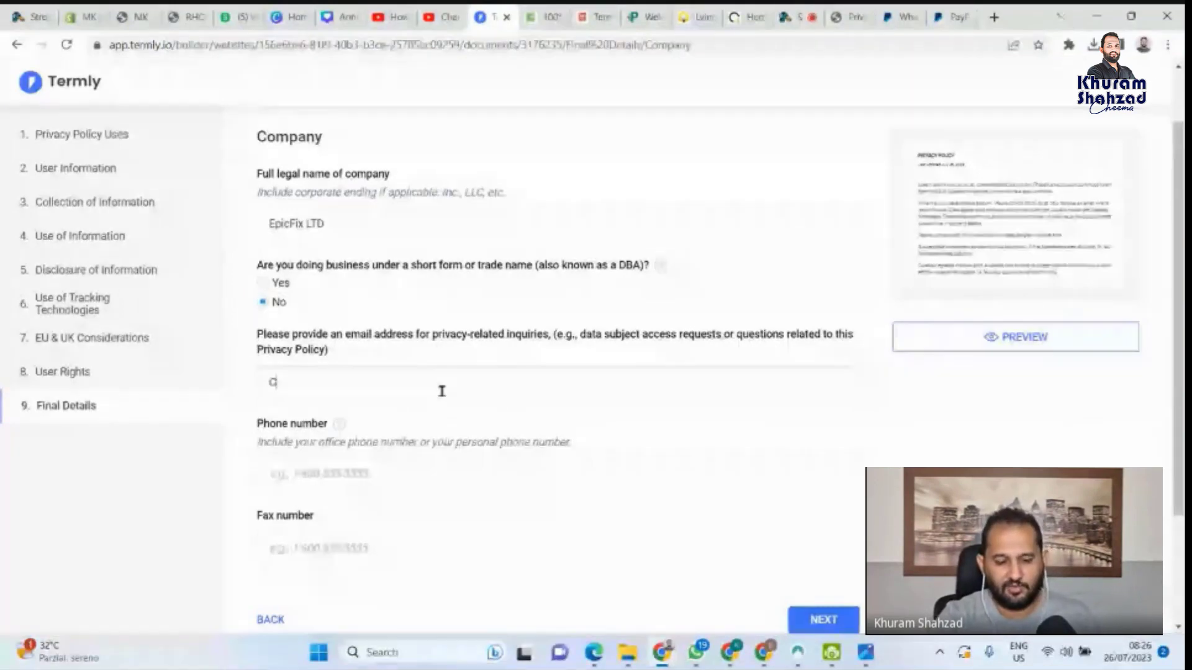
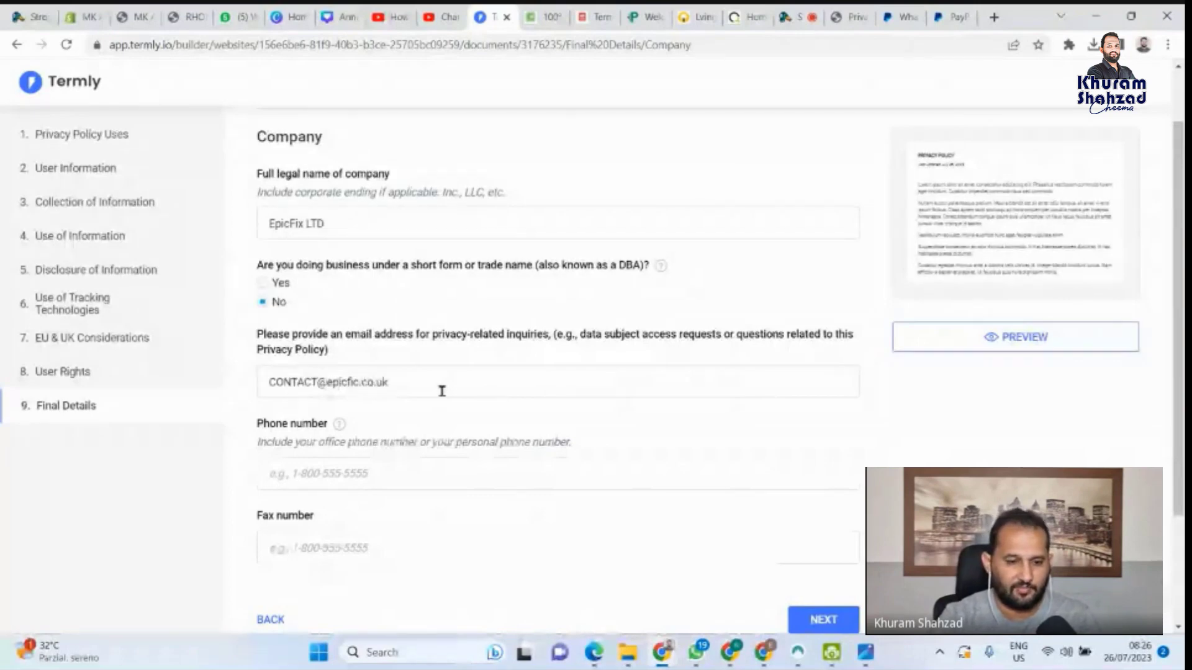
Enter the store's privacy-inquiries contact e-mail, correcting the misspelled domain, and continue
{"action": "left_click", "coordinate": [358, 383]}
{"action": "key", "text": "BackSpace"}
{"action": "key", "text": "BackSpace"}
{"action": "key", "text": "BackSpace"}
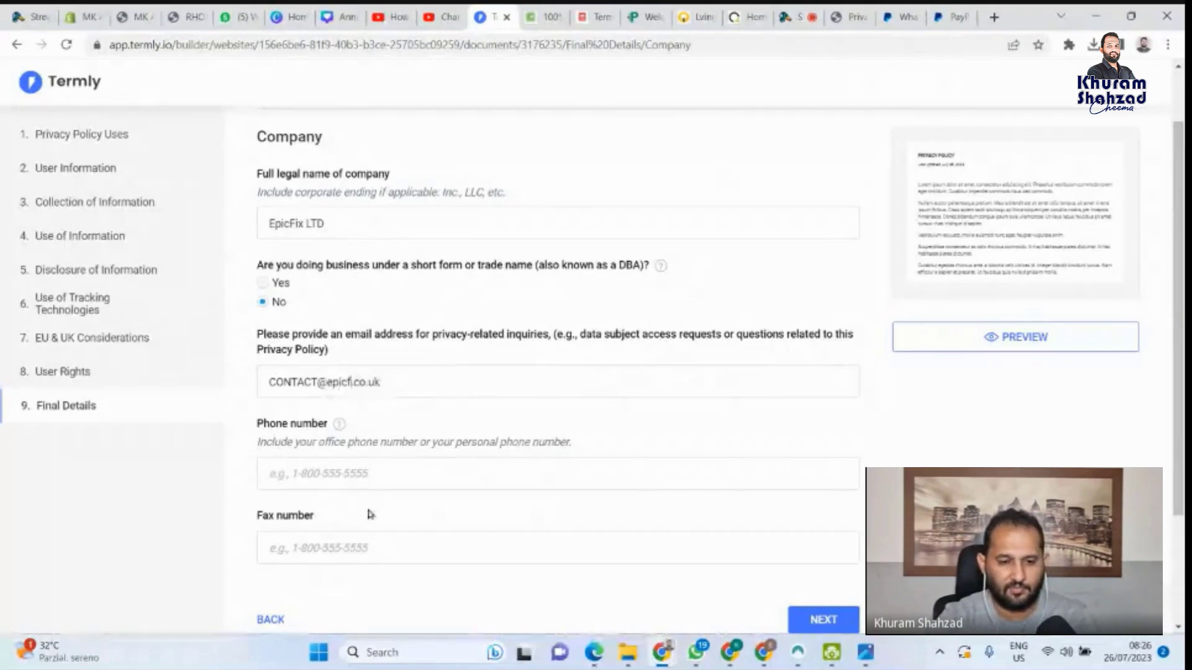
{"action": "type", "text": "pa"}
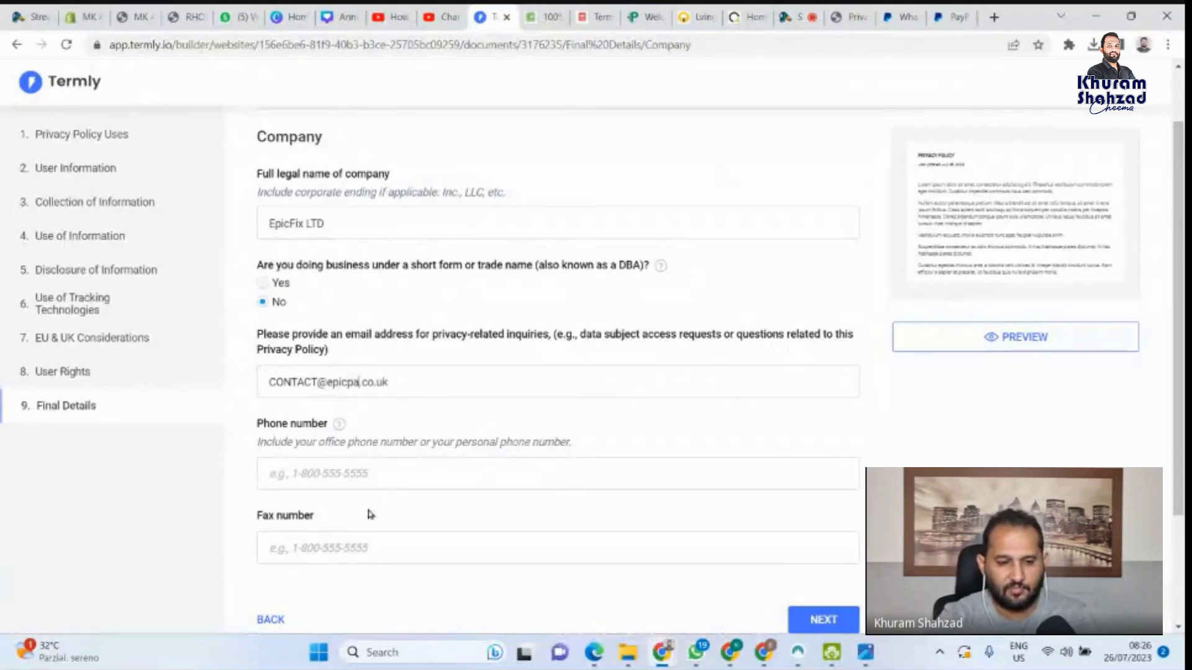
{"action": "type", "text": "rts"}
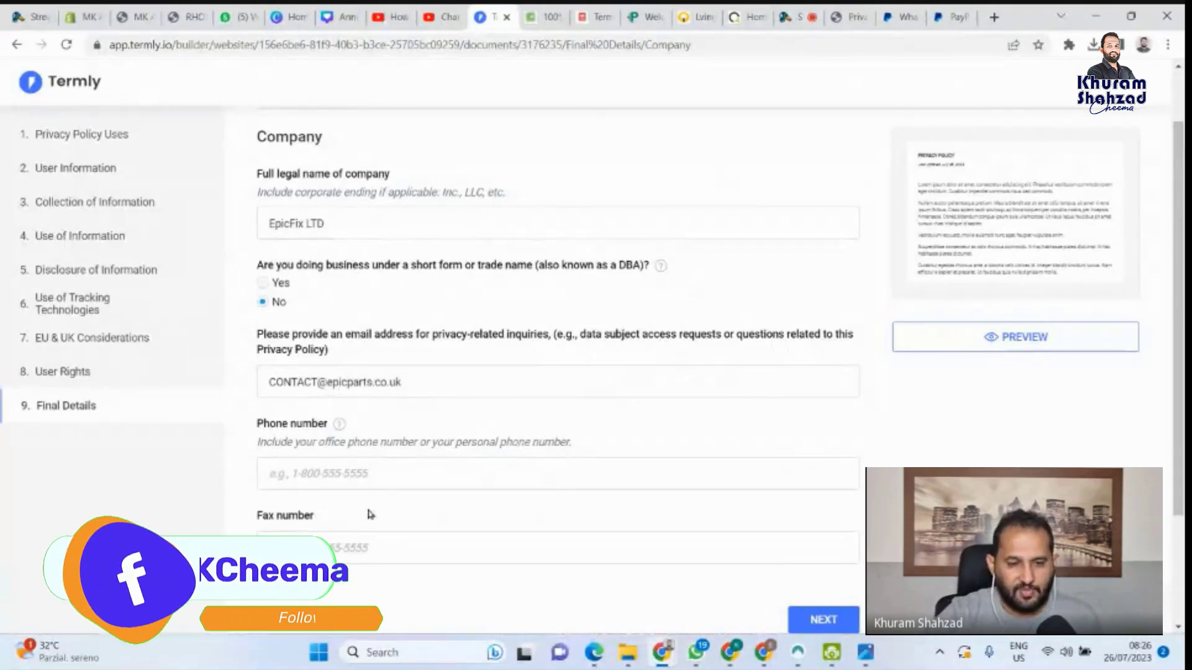
{"action": "left_click", "coordinate": [311, 472]}
{"action": "scroll", "coordinate": [433, 500], "scroll_direction": "down", "scroll_amount": 1}
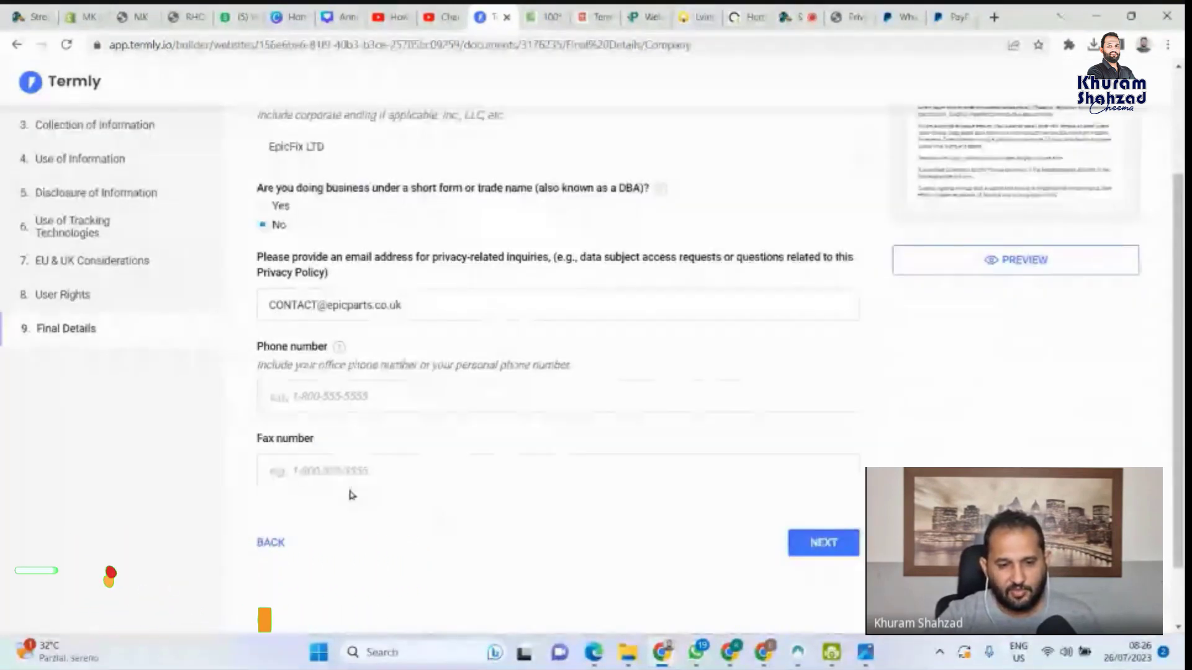
{"action": "left_click", "coordinate": [824, 543]}
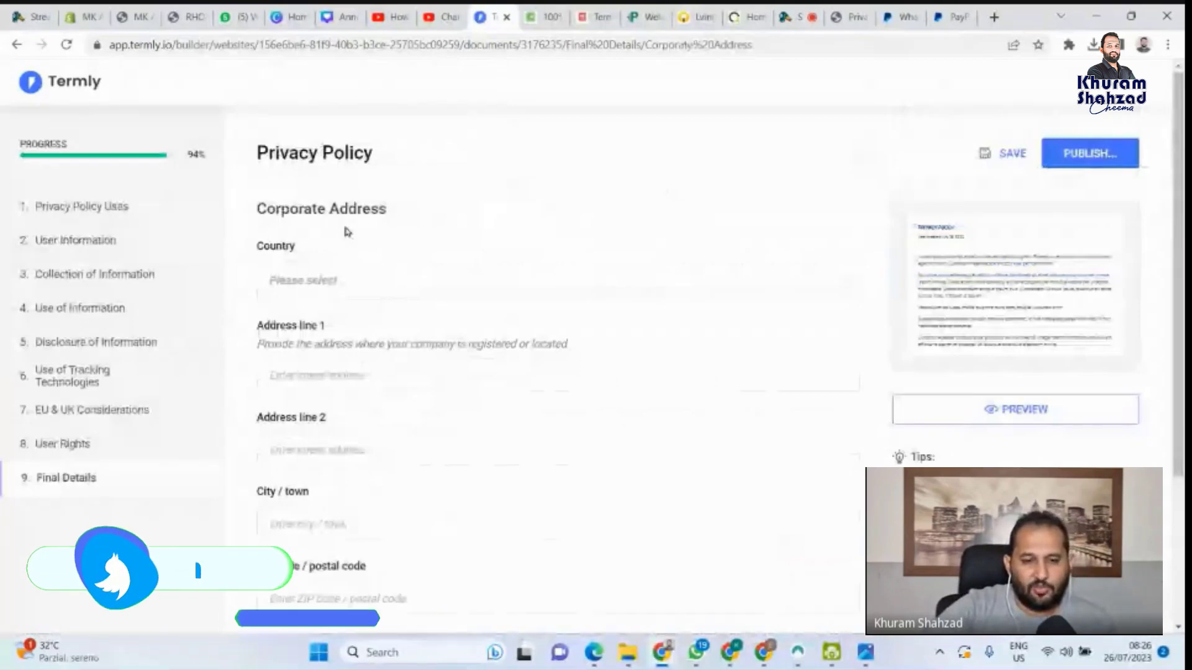
Enter United Kingdom as the corporate country and London as the city, then continue
{"action": "scroll", "coordinate": [347, 239], "scroll_direction": "down", "scroll_amount": 1}
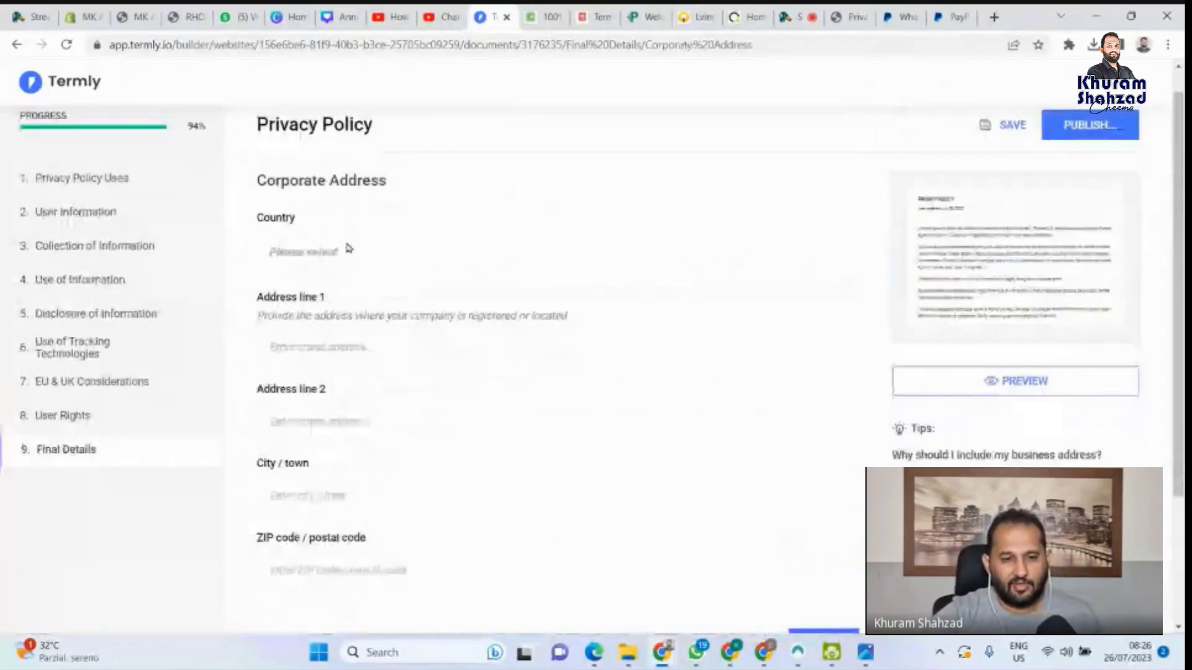
{"action": "scroll", "coordinate": [348, 248], "scroll_direction": "down", "scroll_amount": 2}
{"action": "left_click", "coordinate": [352, 202]}
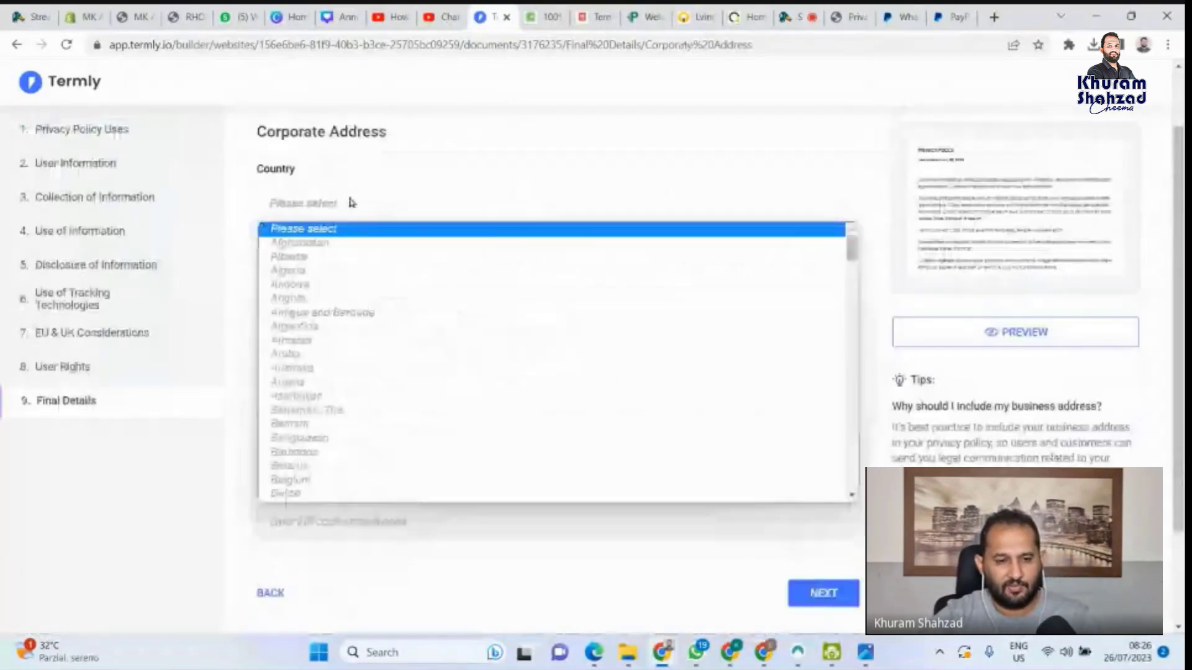
{"action": "scroll", "coordinate": [340, 289], "scroll_direction": "down", "scroll_amount": 7}
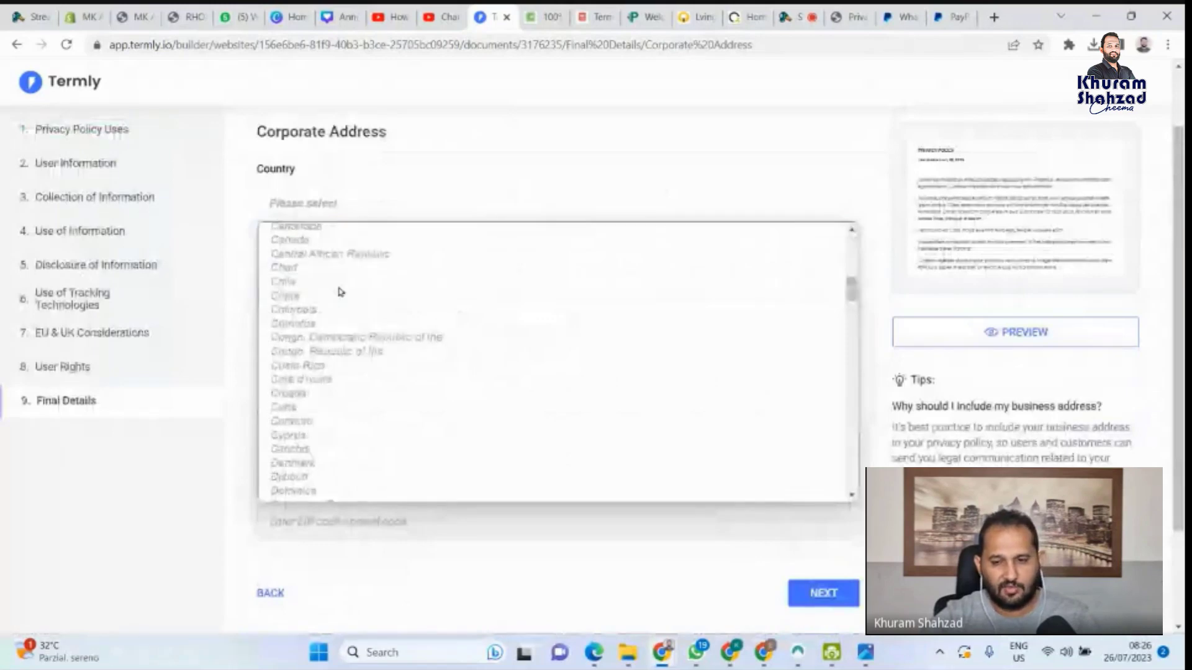
{"action": "left_click_drag", "start_coordinate": [850, 292], "coordinate": [850, 481]}
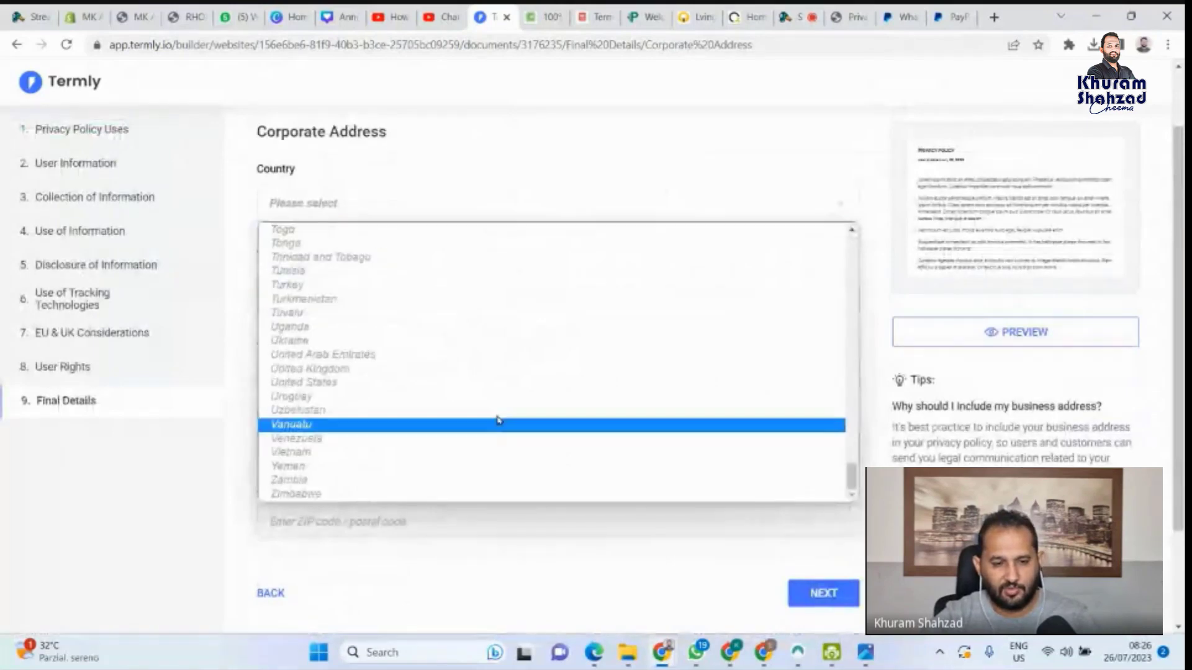
{"action": "left_click", "coordinate": [497, 419]}
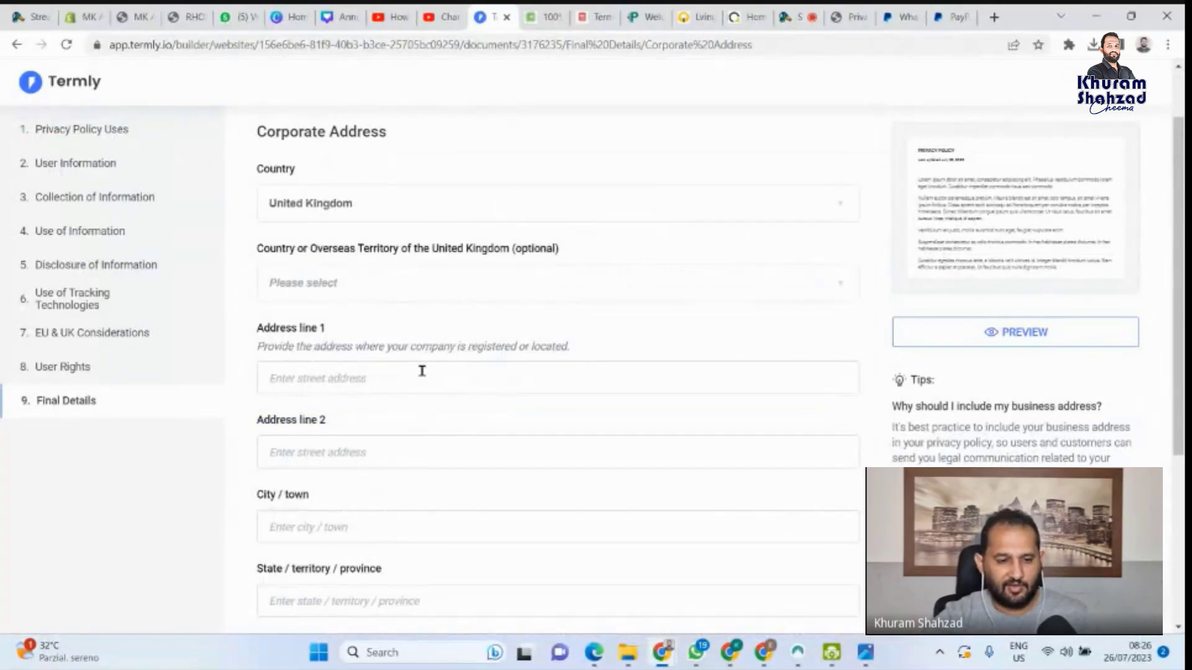
{"action": "scroll", "coordinate": [422, 371], "scroll_direction": "down", "scroll_amount": 3}
{"action": "left_click", "coordinate": [361, 369]}
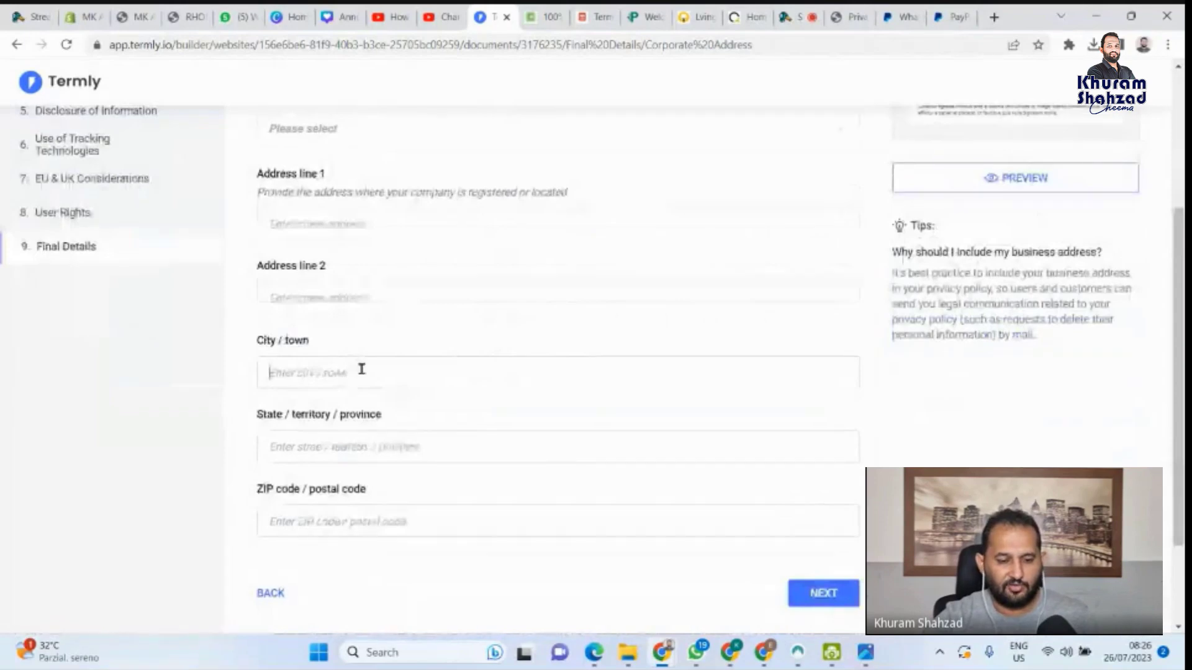
{"action": "type", "text": "Lon"}
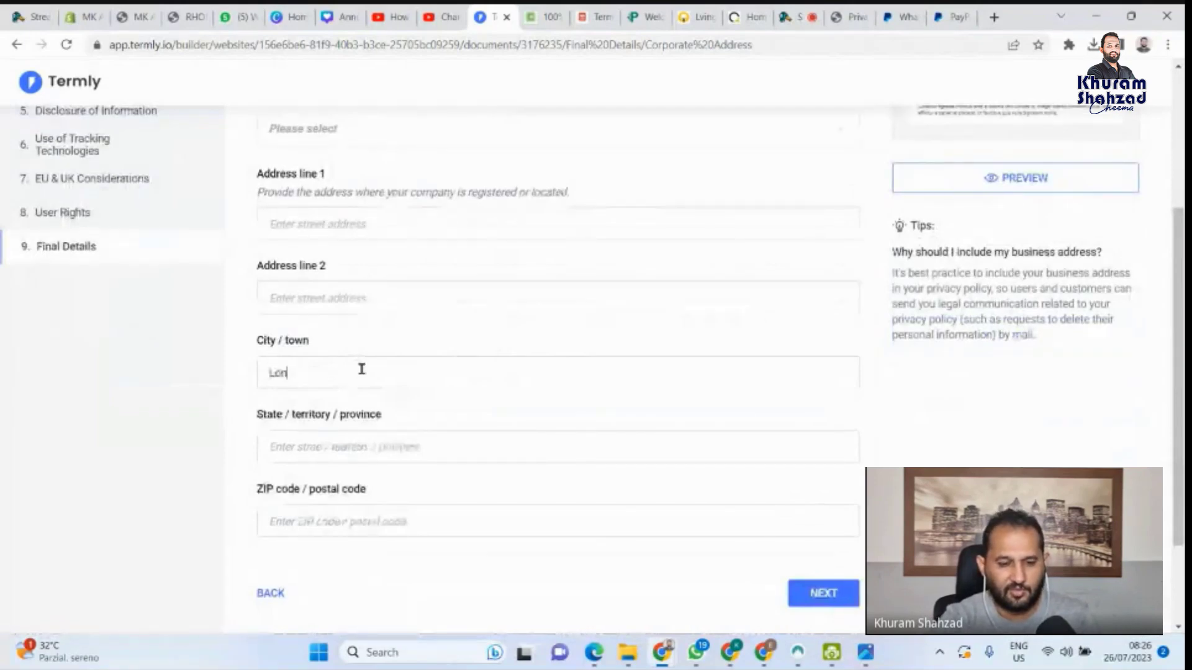
{"action": "type", "text": "don"}
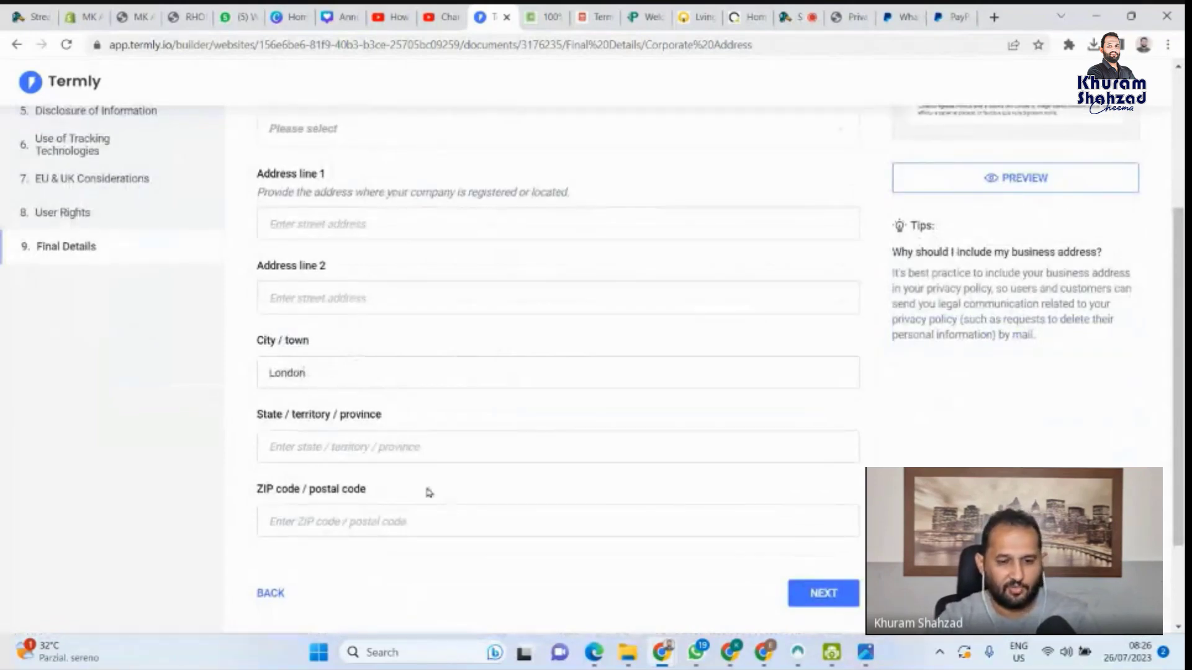
{"action": "left_click", "coordinate": [819, 595]}
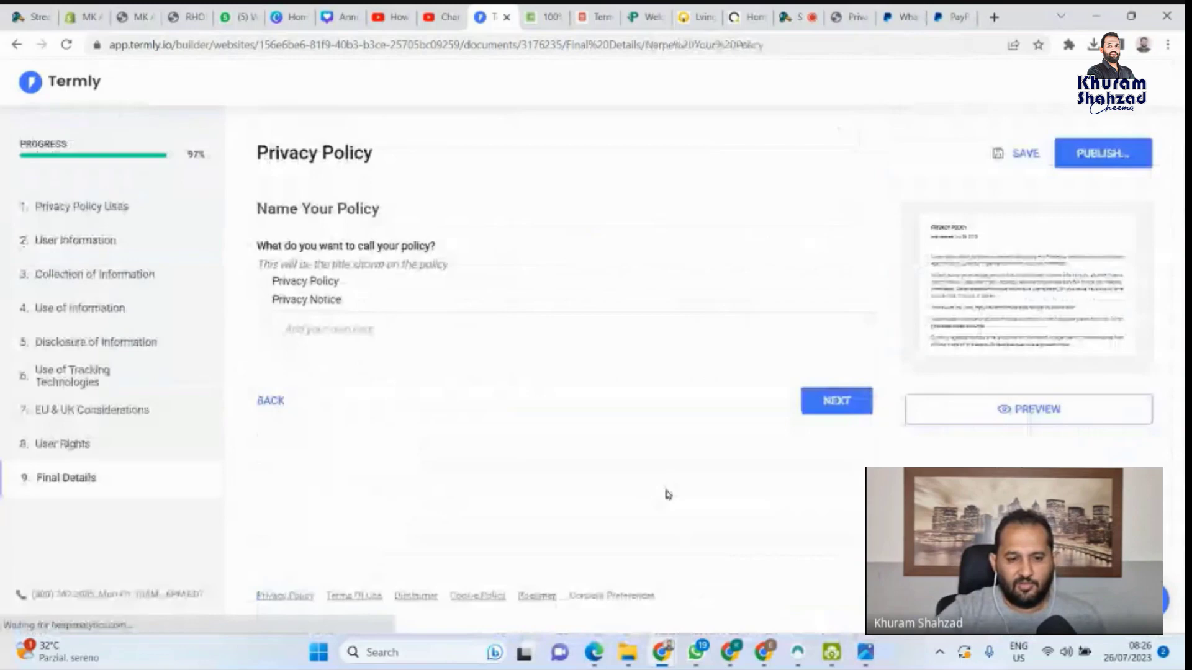
Choose 'Privacy Policy' as the policy title and advance to the version date step
{"action": "left_click", "coordinate": [264, 283]}
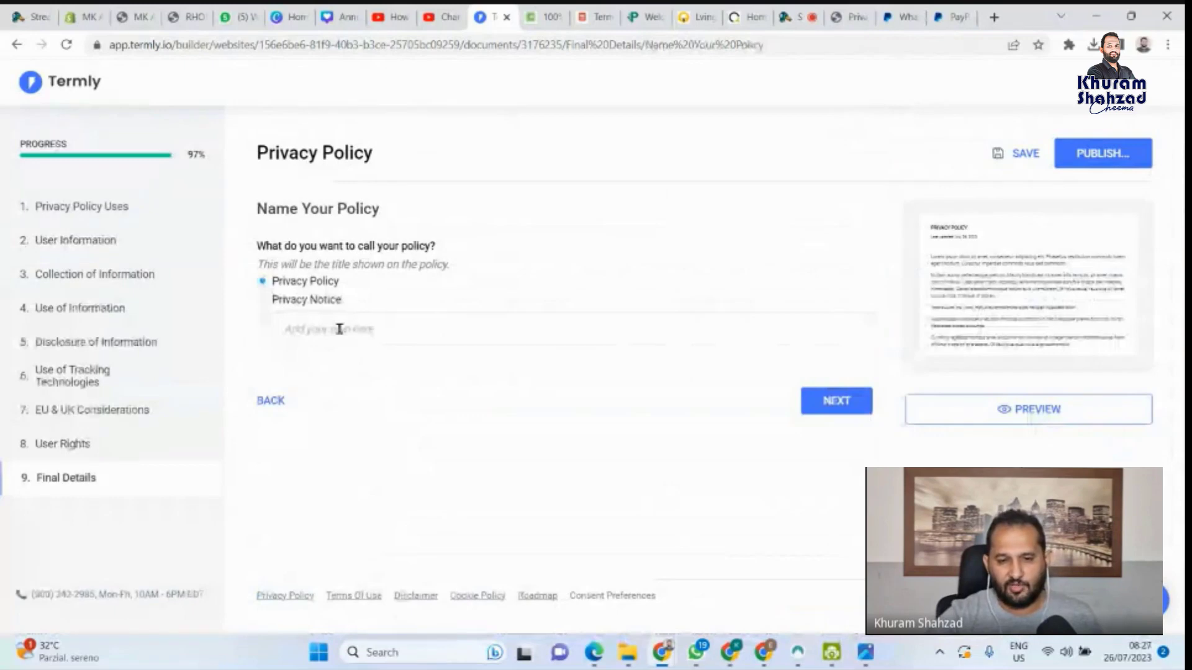
{"action": "left_click", "coordinate": [836, 402]}
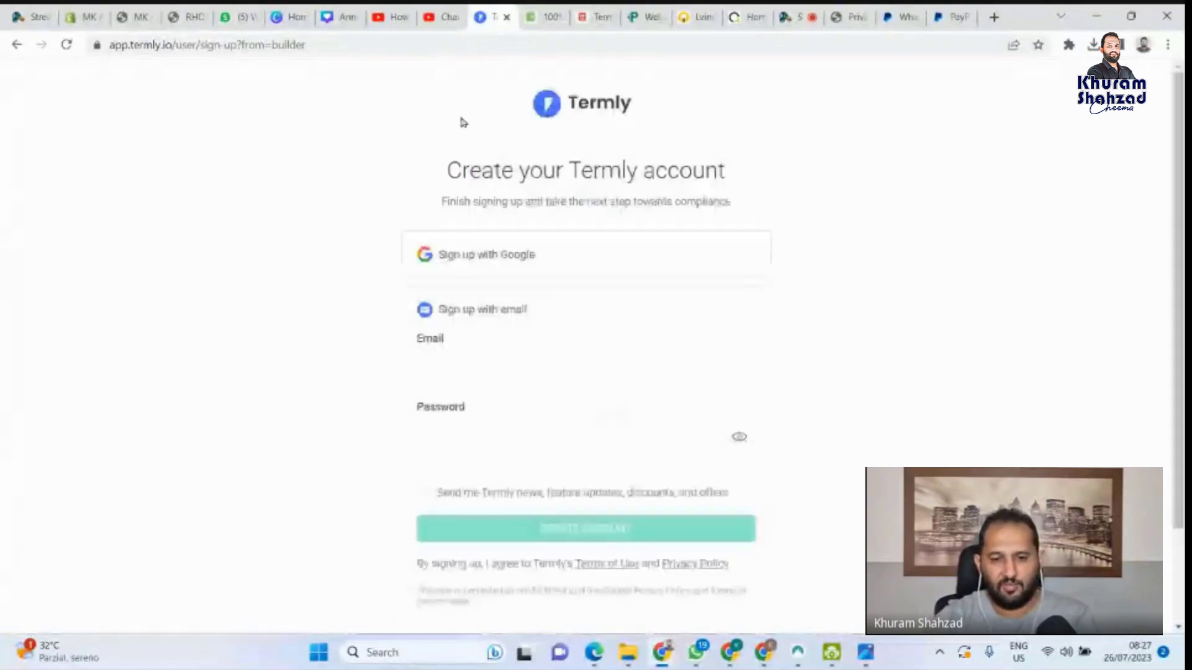
Start entering the sign-up e-mail address in the Termly account form
{"action": "scroll", "coordinate": [532, 368], "scroll_direction": "down", "scroll_amount": 1}
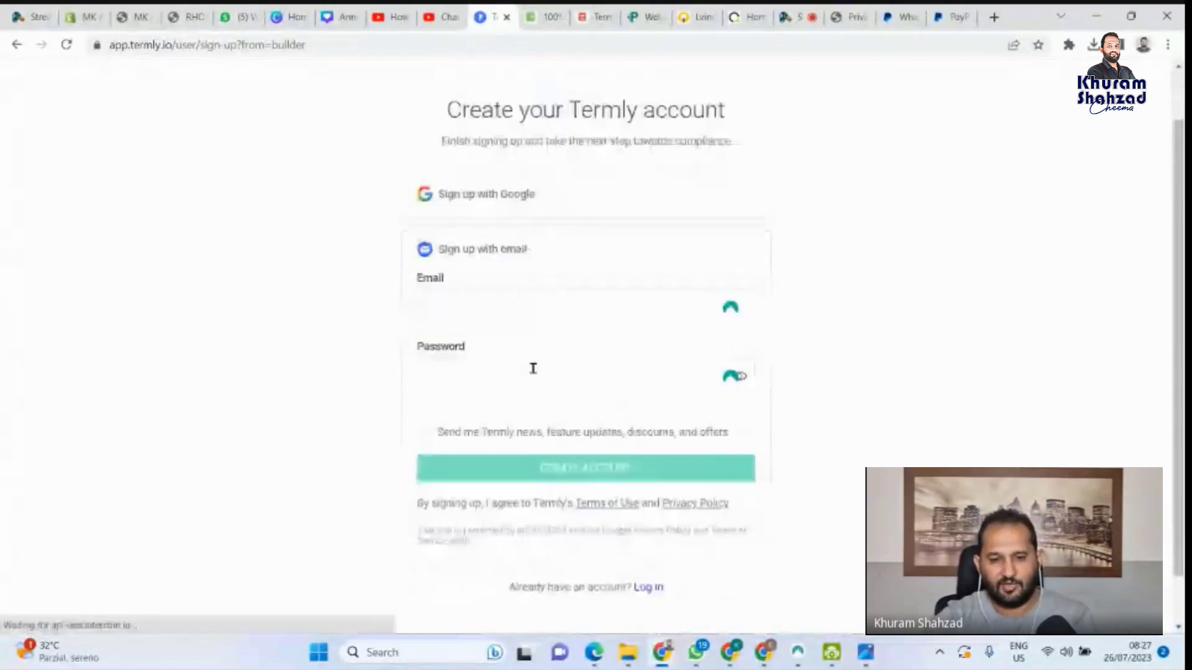
{"action": "scroll", "coordinate": [512, 392], "scroll_direction": "down", "scroll_amount": 1}
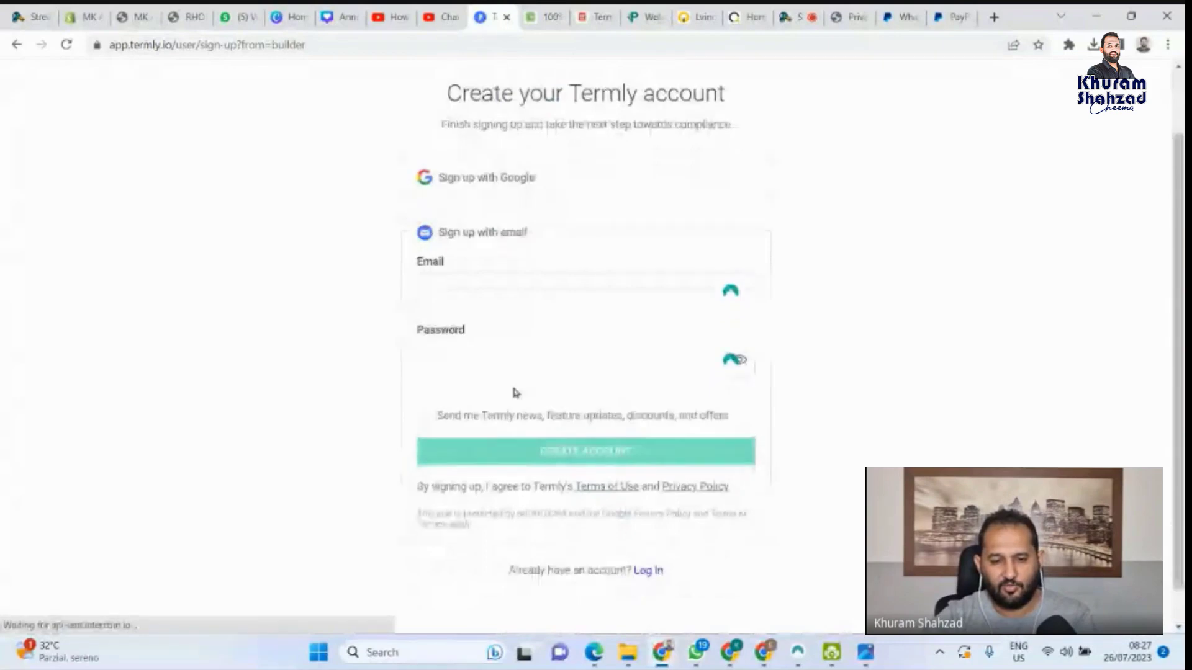
{"action": "left_click", "coordinate": [472, 288]}
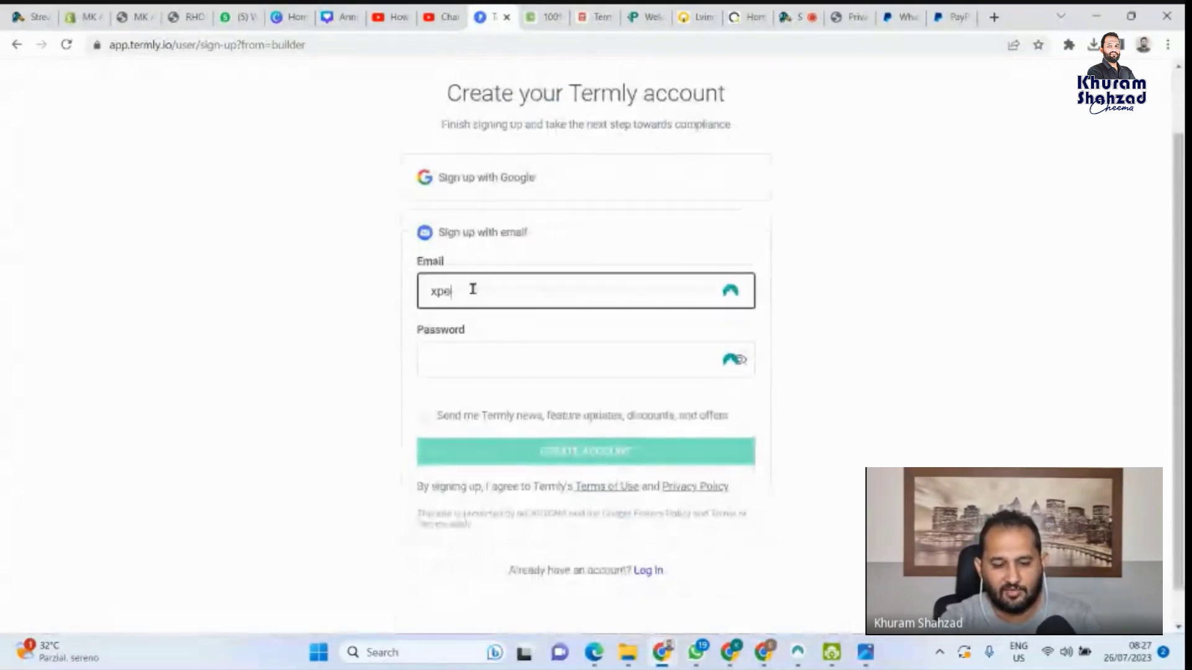
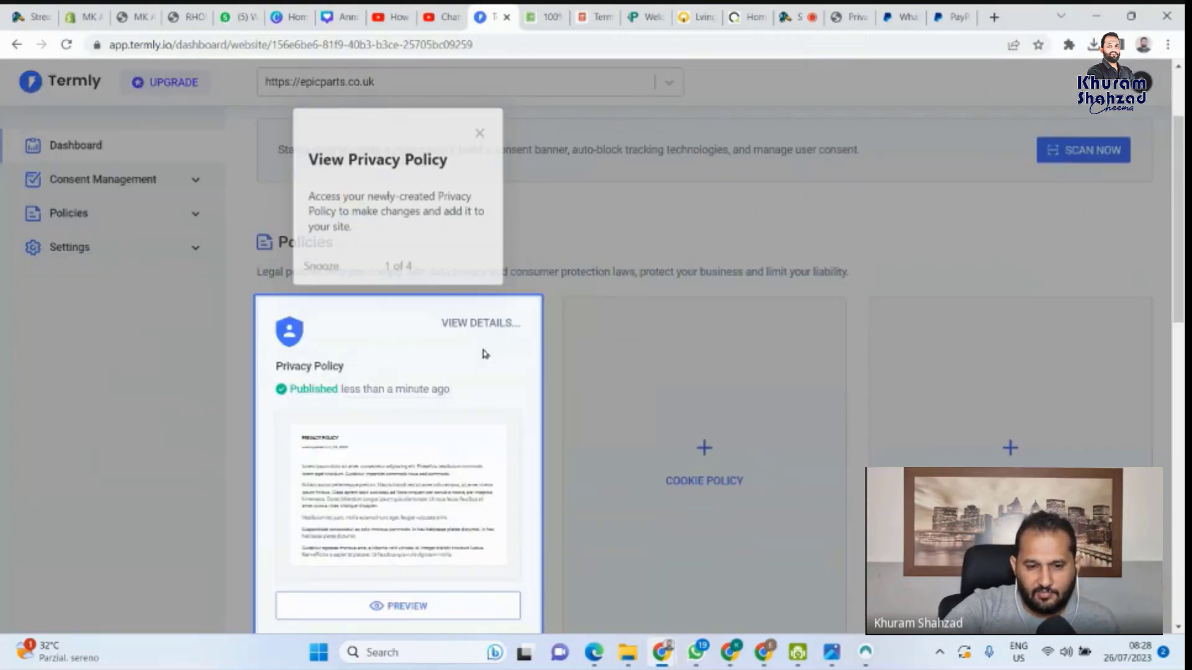
Open the published Privacy Policy from the Termly dashboard
{"action": "scroll", "coordinate": [496, 356], "scroll_direction": "down", "scroll_amount": 4}
{"action": "scroll", "coordinate": [418, 324], "scroll_direction": "up", "scroll_amount": 1}
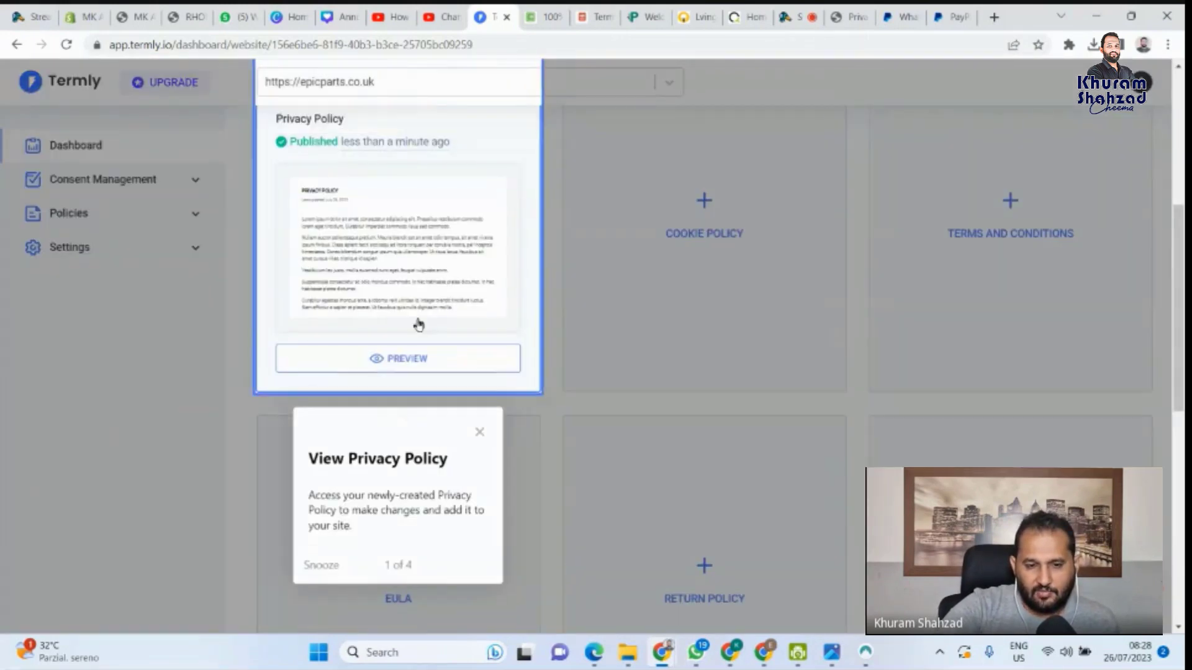
{"action": "scroll", "coordinate": [419, 324], "scroll_direction": "up", "scroll_amount": 2}
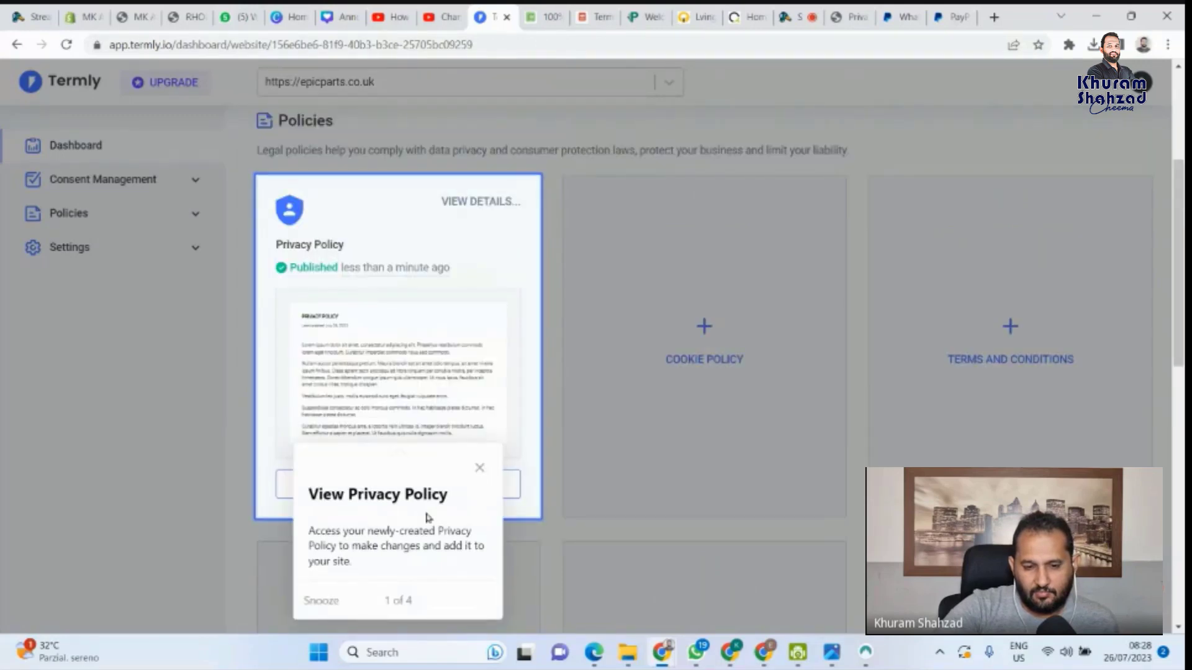
{"action": "left_click", "coordinate": [495, 391]}
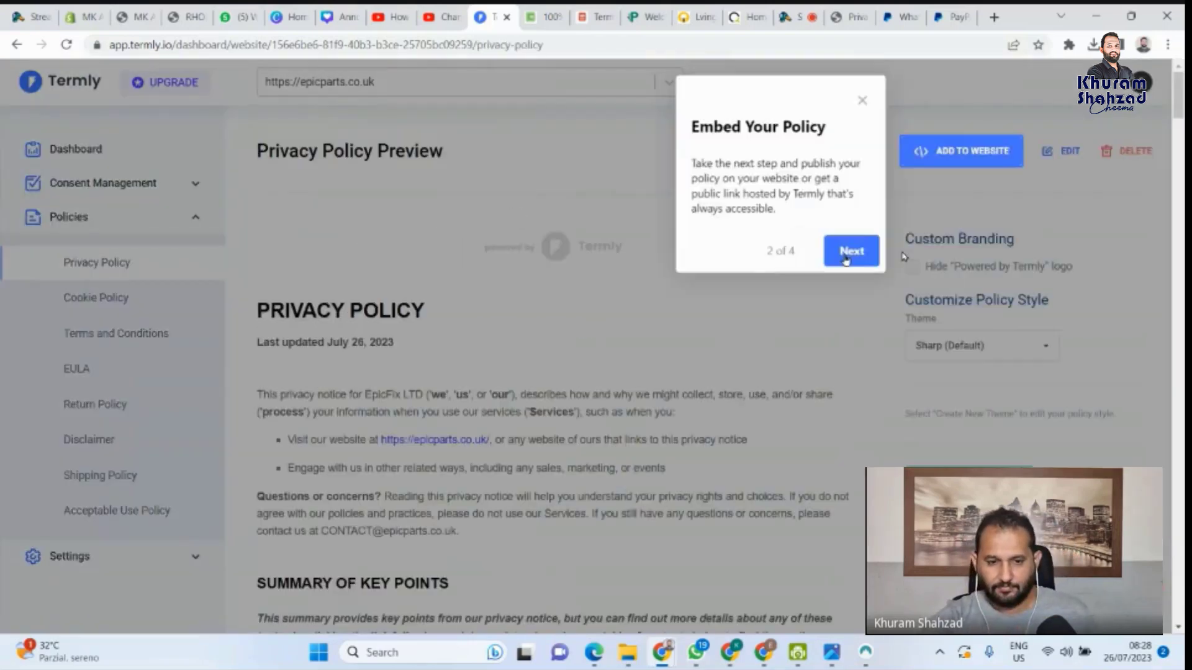
Step through the guided tour tips and finish it with Done
{"action": "left_click", "coordinate": [846, 258]}
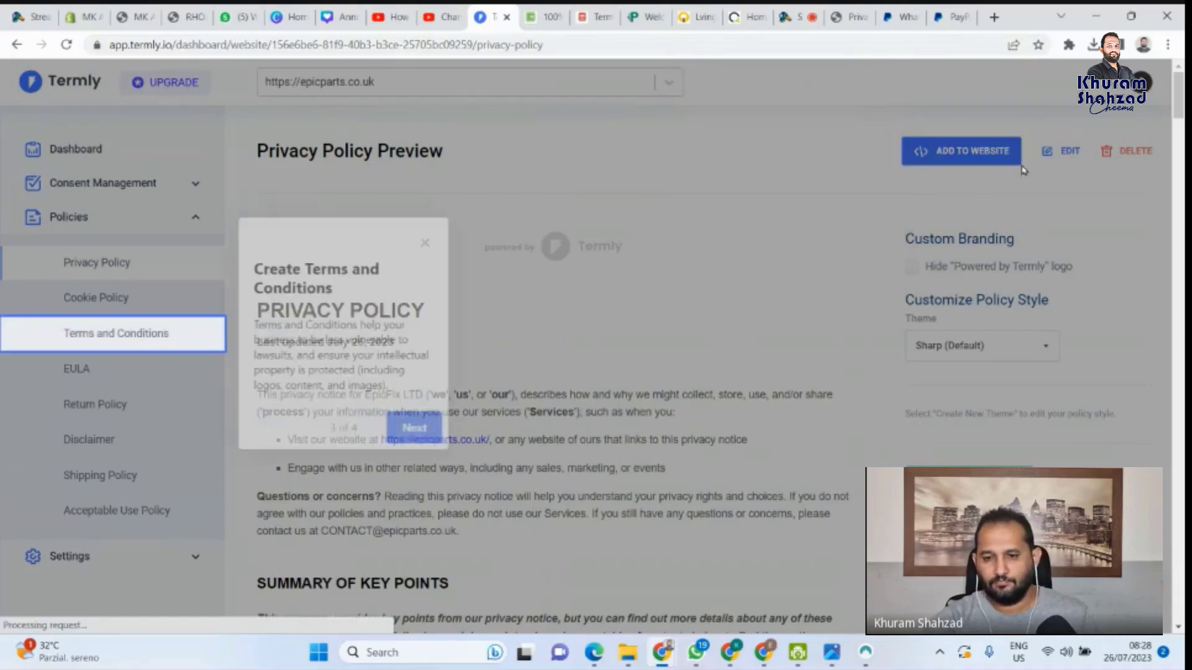
{"action": "left_click", "coordinate": [414, 427]}
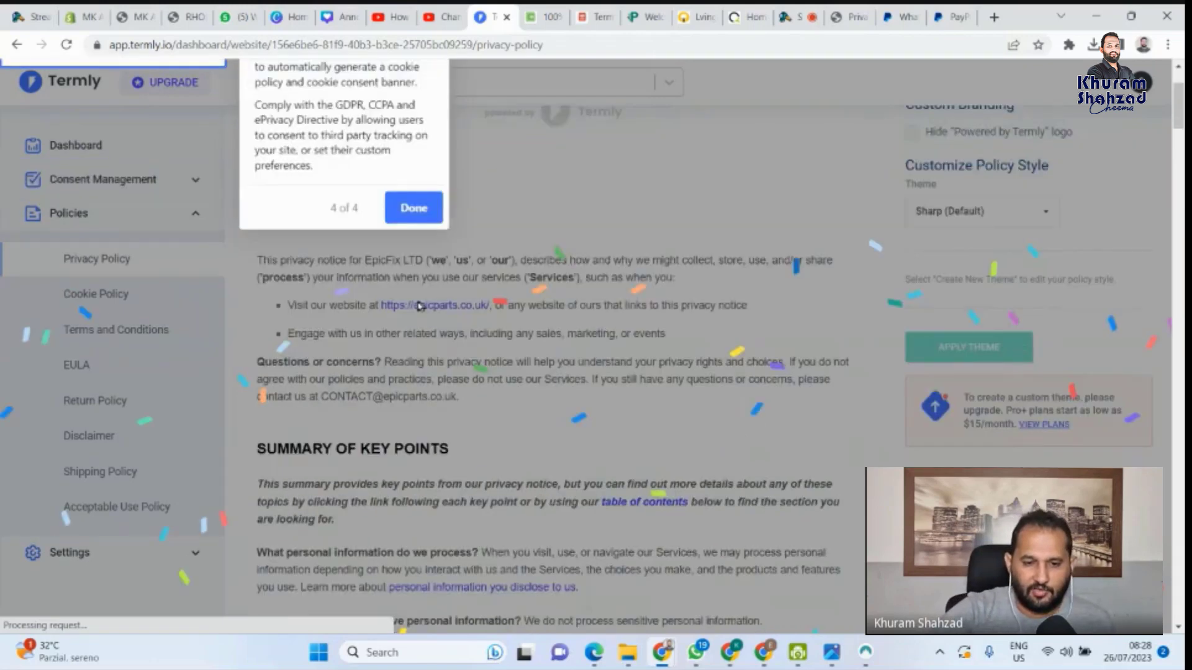
{"action": "left_click", "coordinate": [414, 345]}
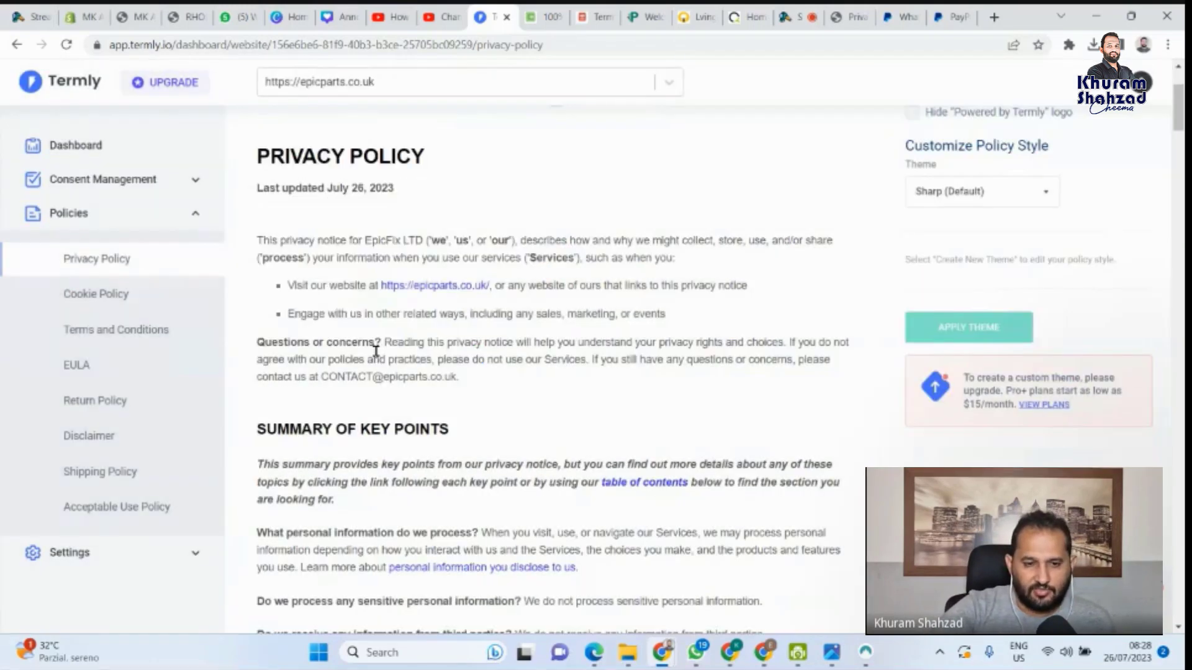
Scroll through the full EpicFix LTD privacy policy preview and back to the top
{"action": "scroll", "coordinate": [337, 185], "scroll_direction": "down", "scroll_amount": 7}
{"action": "scroll", "coordinate": [394, 264], "scroll_direction": "up", "scroll_amount": 6}
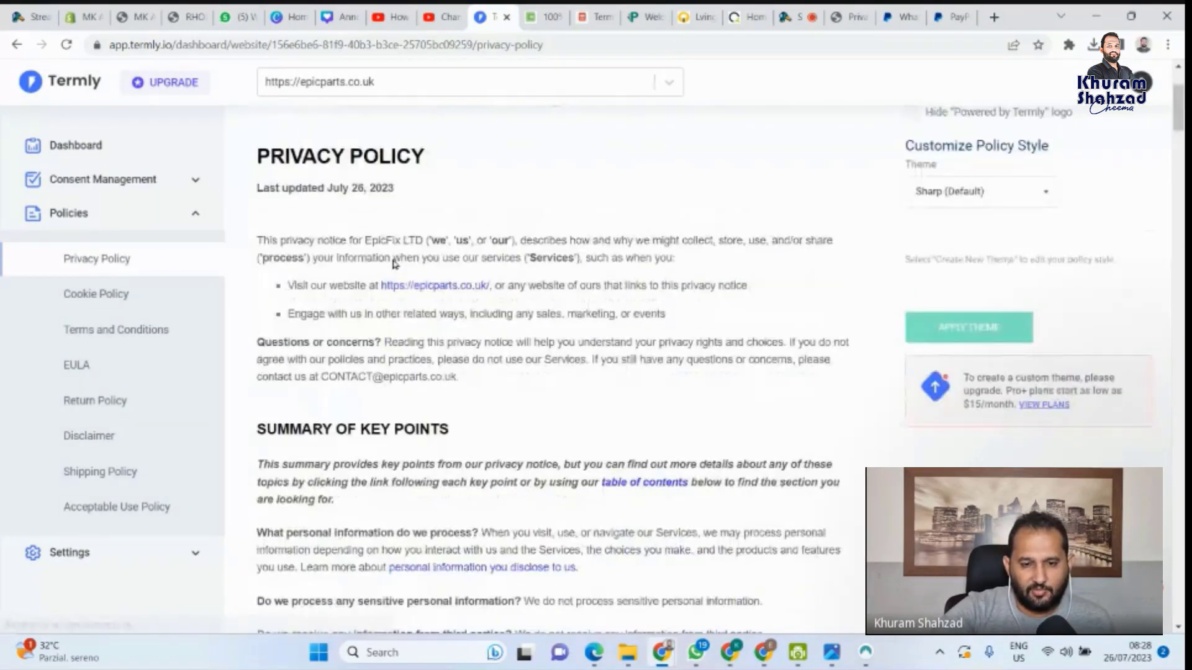
{"action": "scroll", "coordinate": [394, 263], "scroll_direction": "down", "scroll_amount": 20}
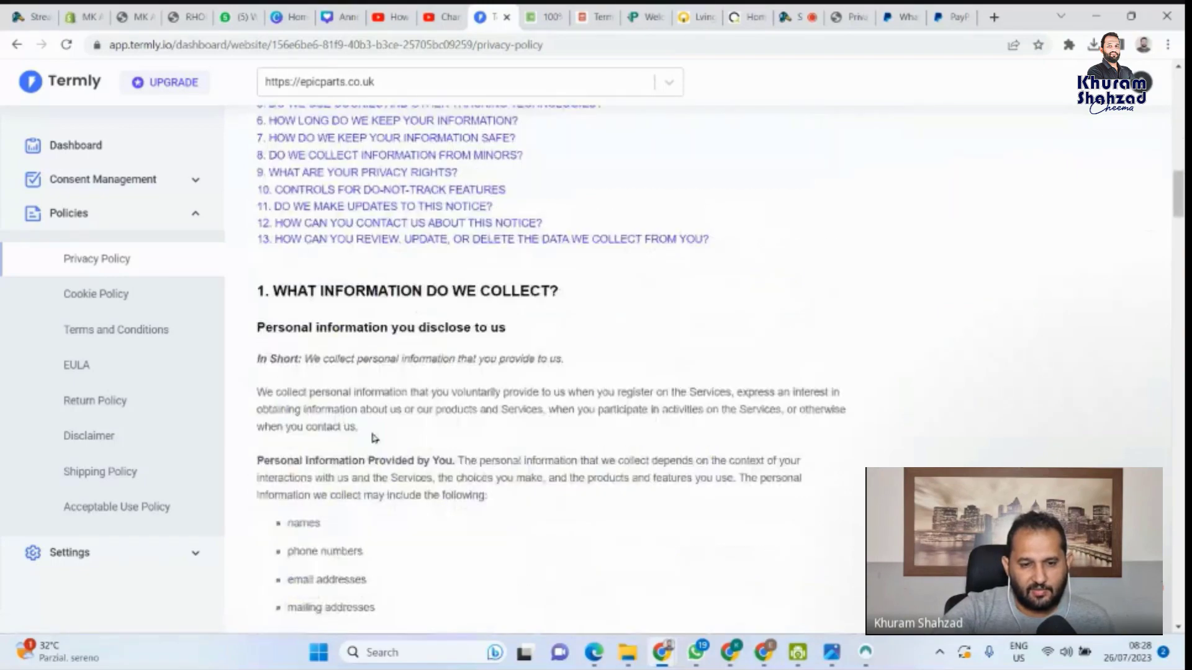
{"action": "scroll", "coordinate": [373, 438], "scroll_direction": "down", "scroll_amount": 15}
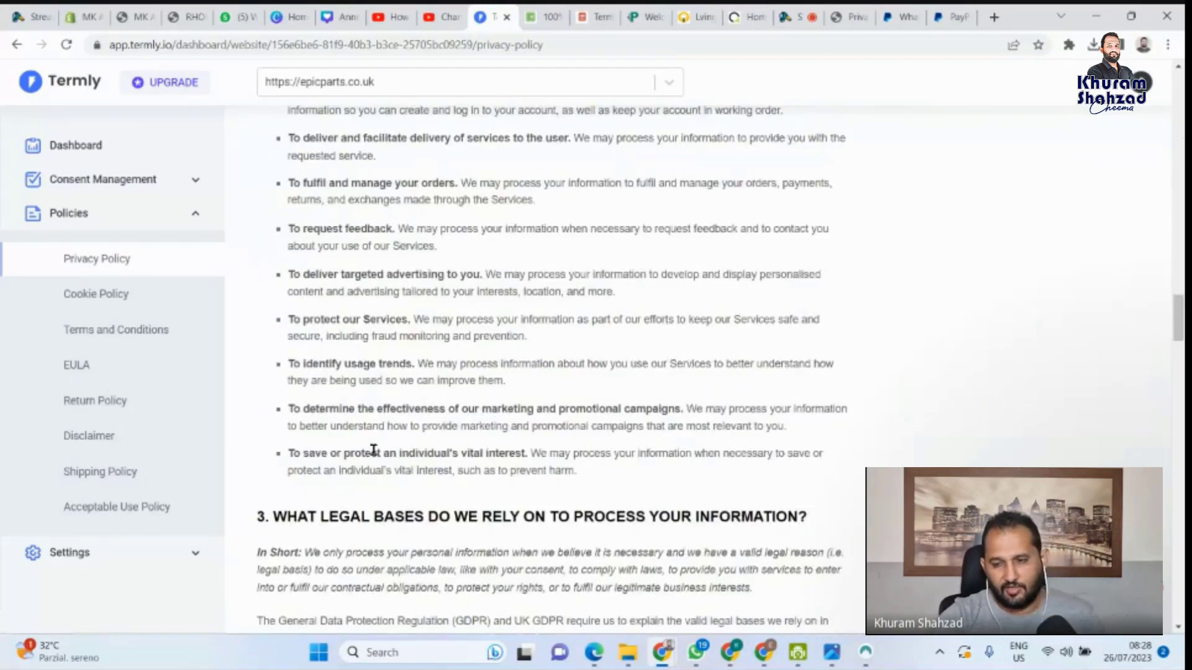
{"action": "scroll", "coordinate": [373, 449], "scroll_direction": "down", "scroll_amount": 6}
{"action": "left_click_drag", "start_coordinate": [1178, 352], "coordinate": [1178, 599]}
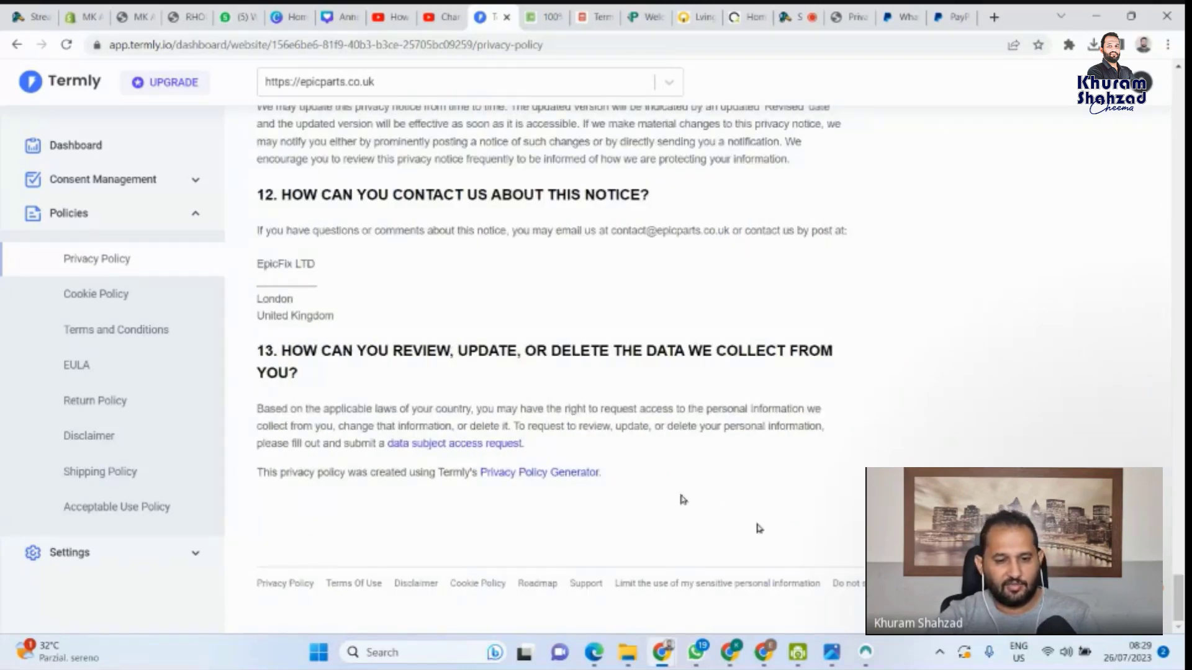
{"action": "left_click_drag", "start_coordinate": [1179, 587], "coordinate": [1178, 94]}
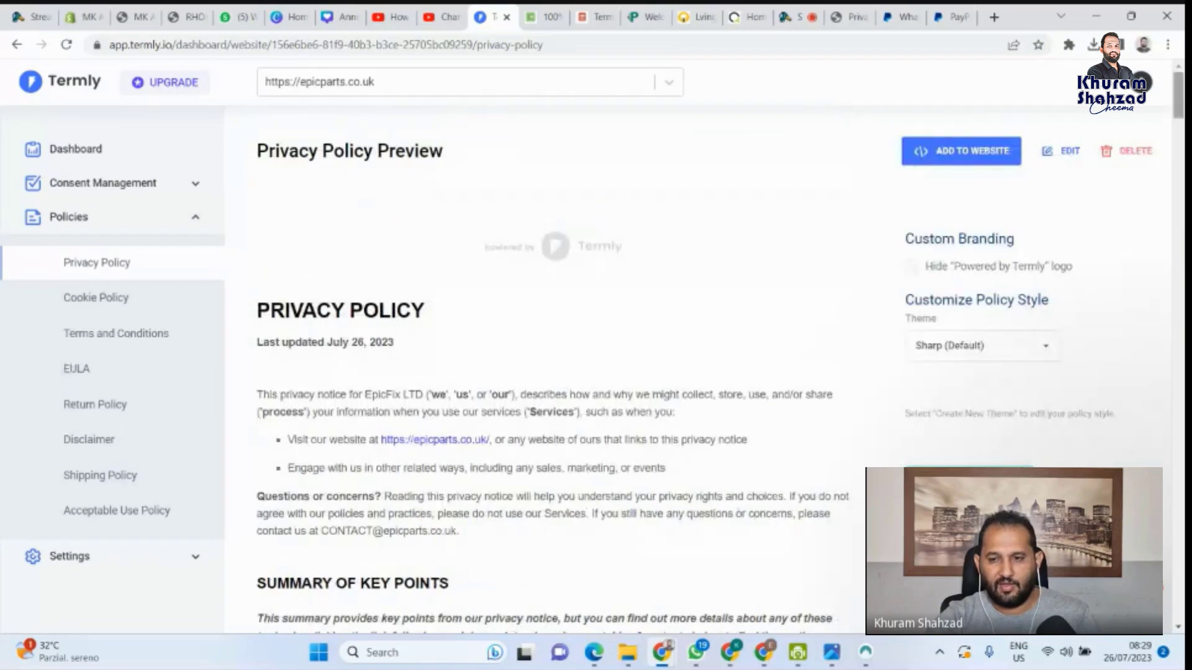
Glance at the Add to Website options, then select the policy text from its PRIVACY POLICY heading
{"action": "left_click", "coordinate": [967, 160]}
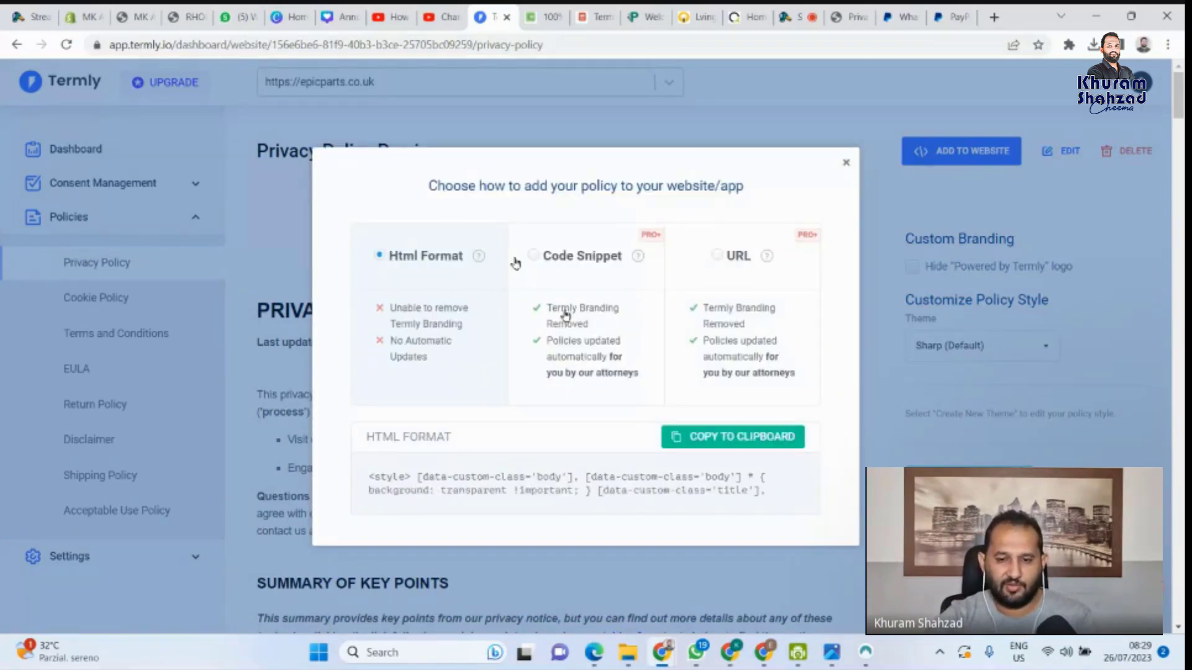
{"action": "left_click", "coordinate": [846, 170]}
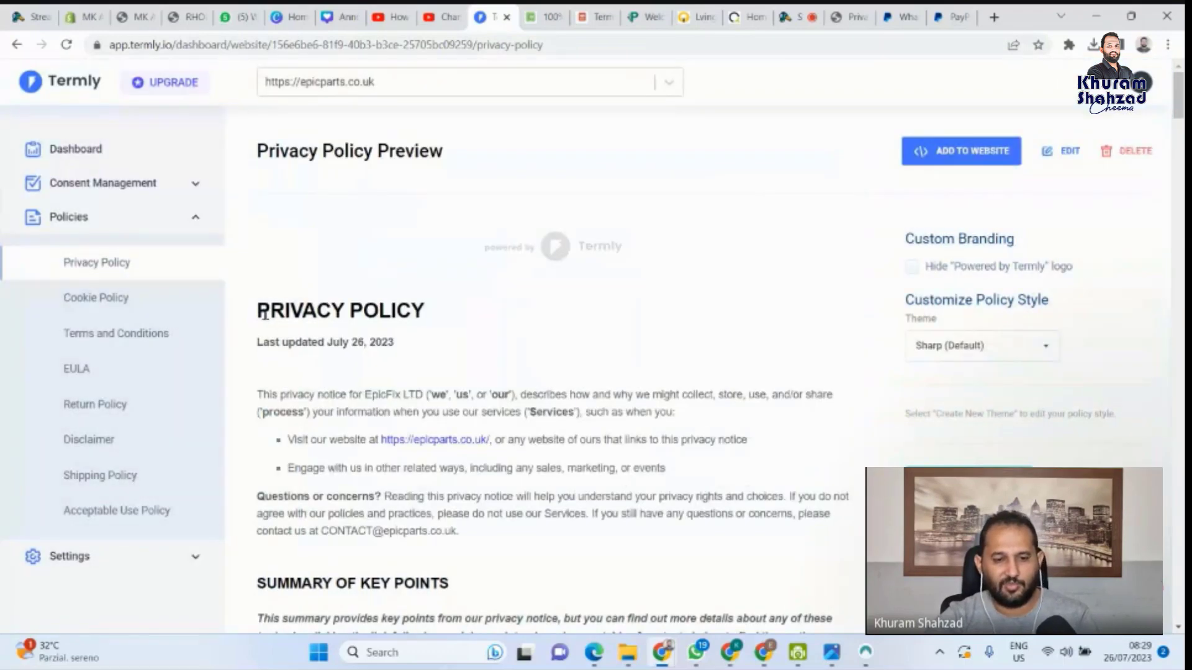
{"action": "left_click_drag", "start_coordinate": [258, 310], "coordinate": [644, 483]}
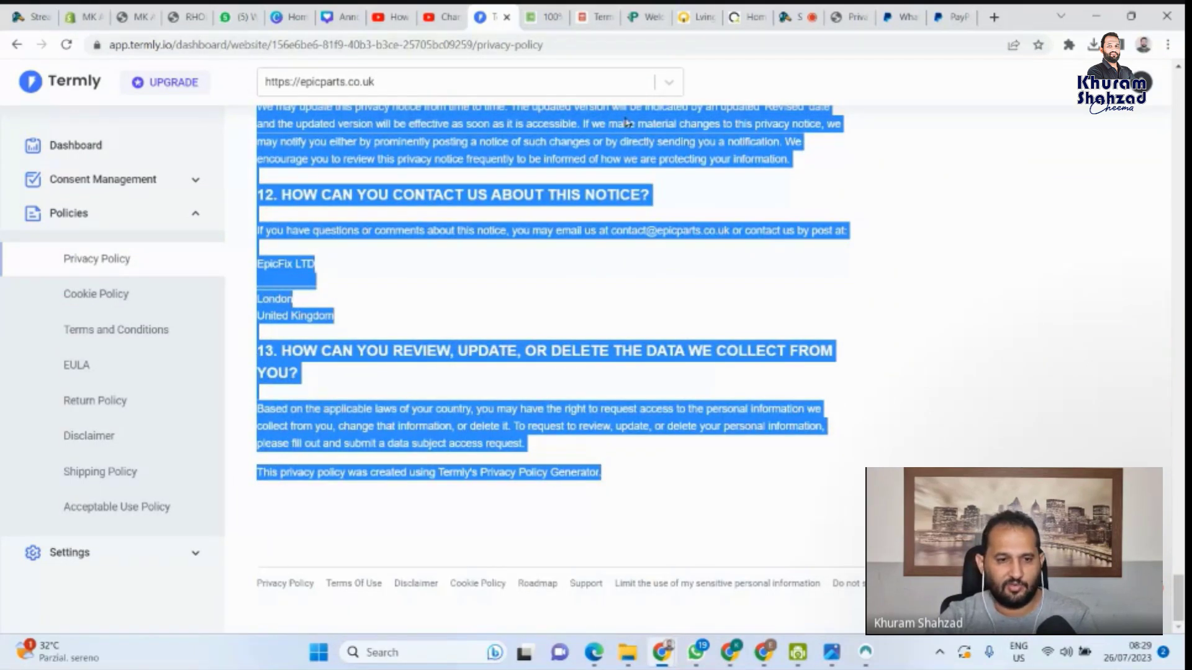
Paste the copied policy into the new Shopify page's Content editor, then return to Termly
{"action": "left_click", "coordinate": [132, 17]}
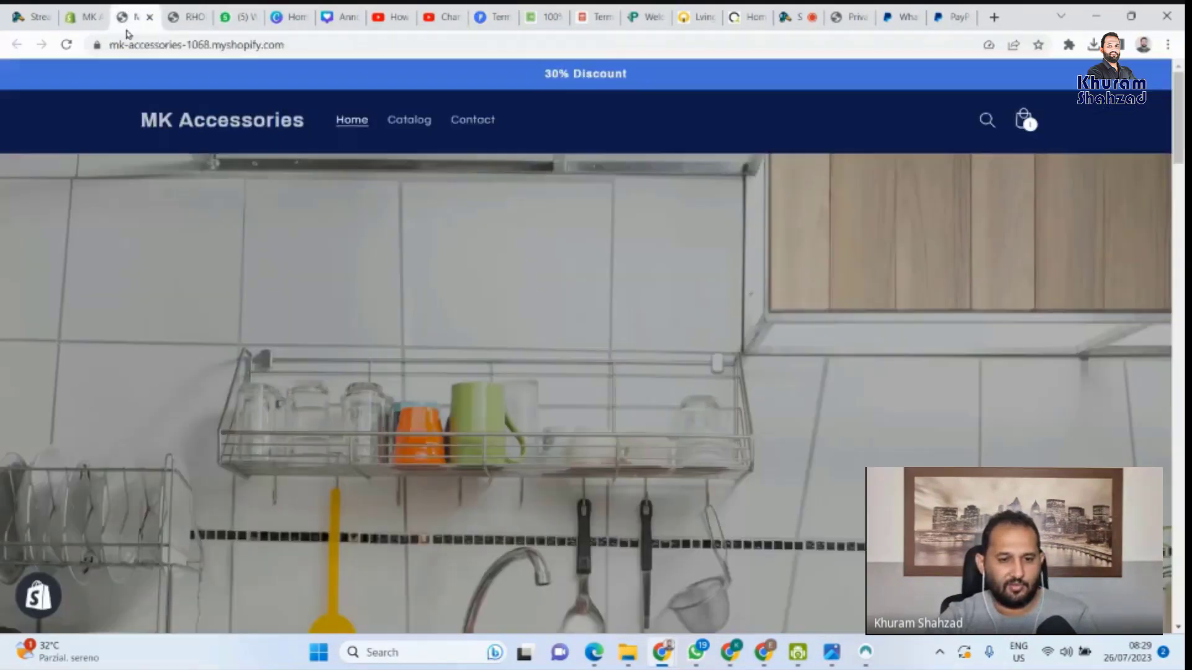
{"action": "left_click", "coordinate": [93, 17]}
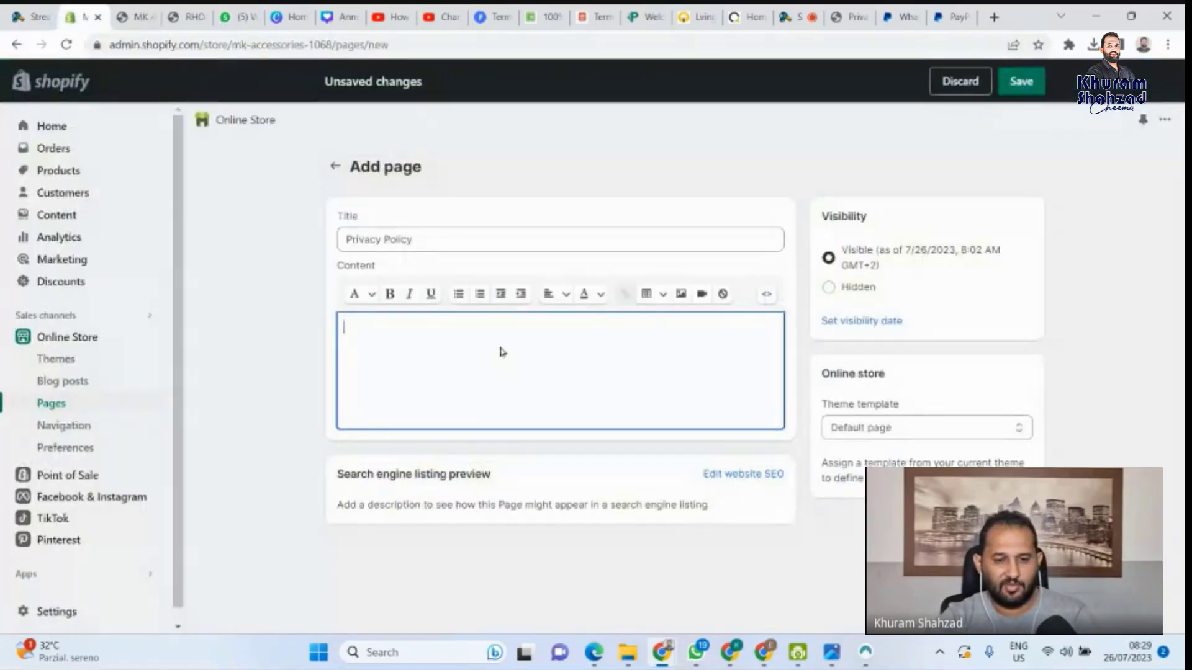
{"action": "type", "text": "https://www.paypal.com/webapps/mpp/ua/privacy-full"}
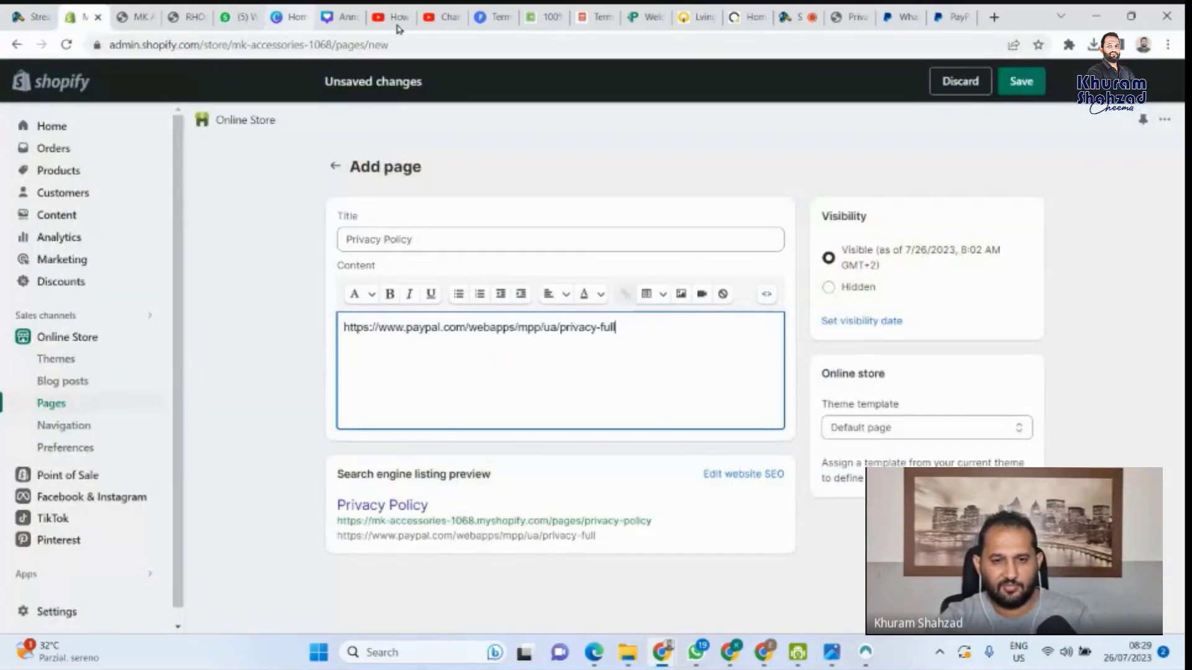
{"action": "left_click", "coordinate": [482, 9]}
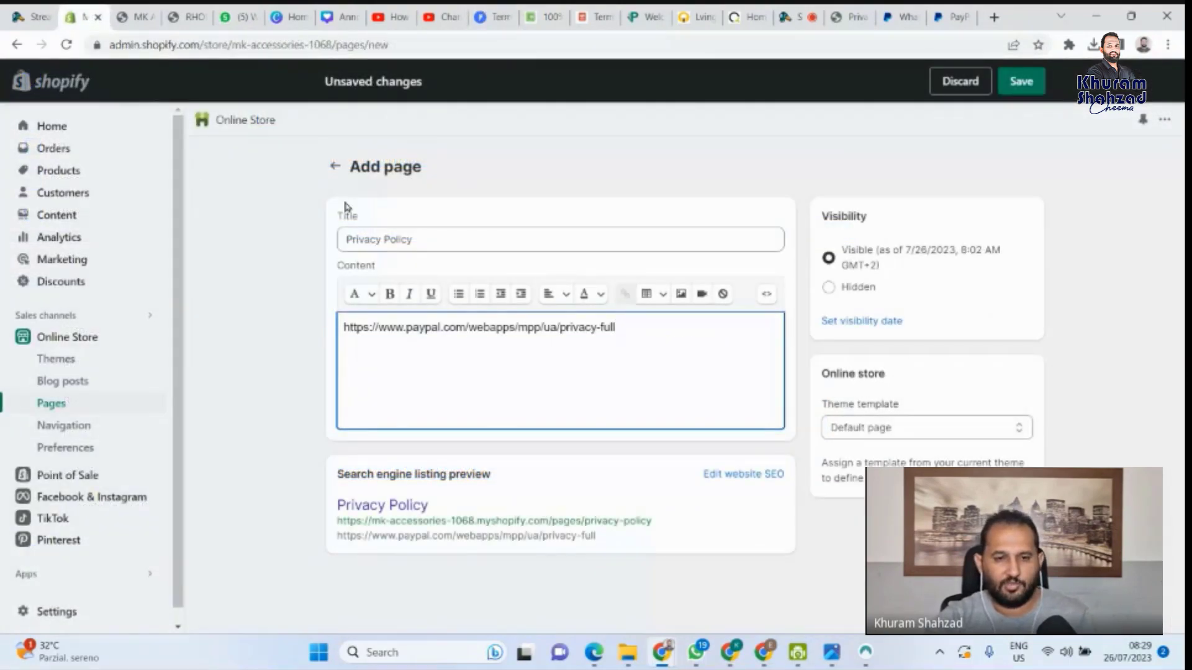
{"action": "left_click", "coordinate": [486, 9]}
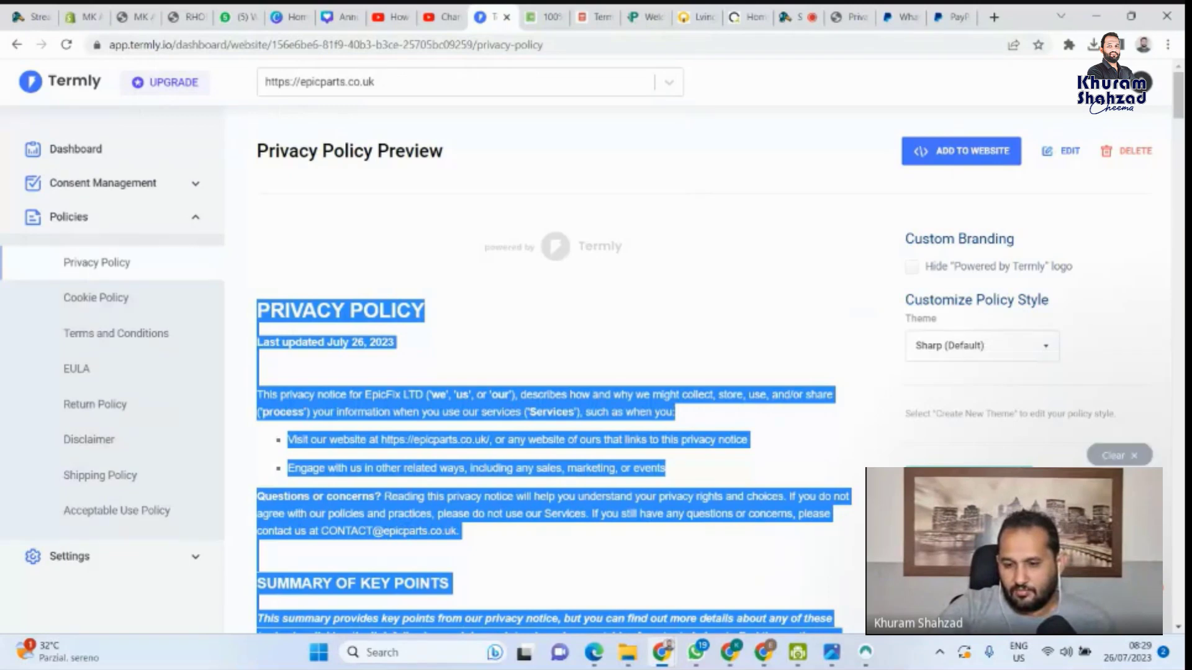
Copy the policy's Html Format code from the Add to Website dialog
{"action": "scroll", "coordinate": [553, 403], "scroll_direction": "down", "scroll_amount": 1}
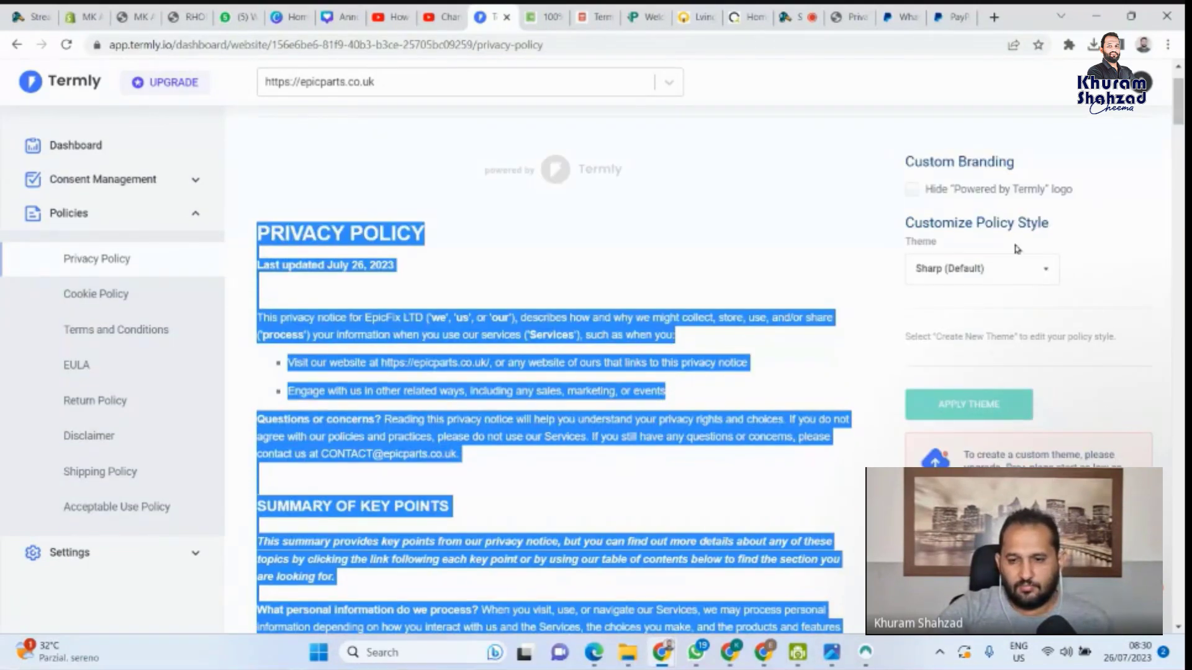
{"action": "scroll", "coordinate": [1032, 278], "scroll_direction": "up", "scroll_amount": 1}
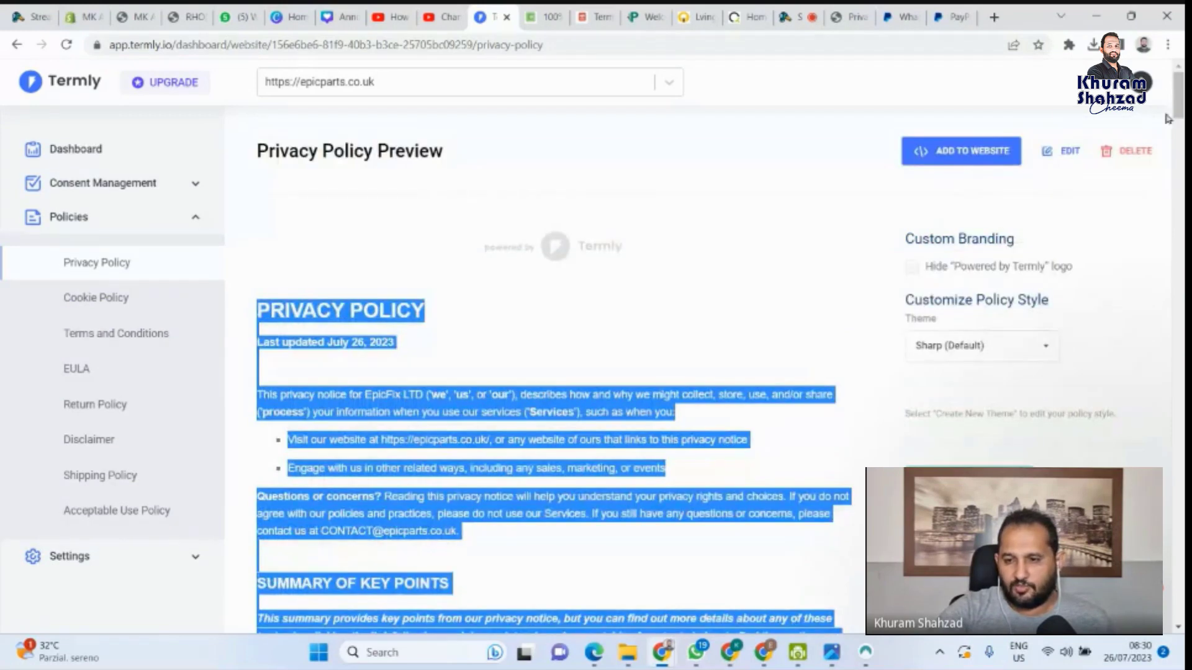
{"action": "left_click", "coordinate": [947, 149]}
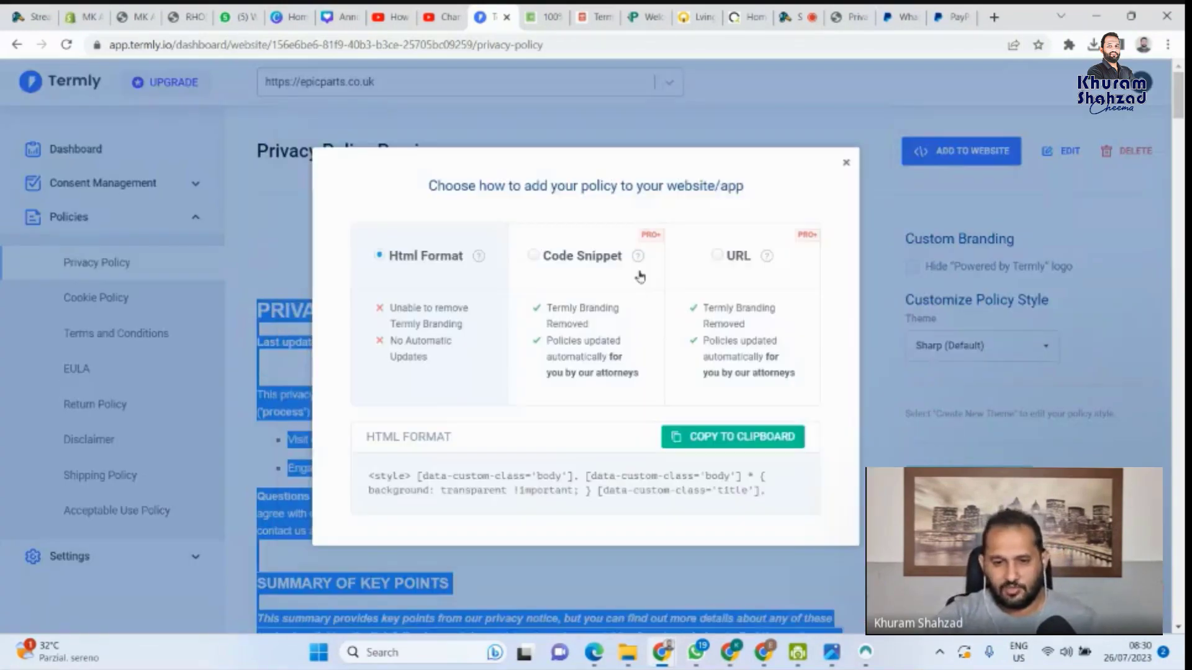
{"action": "left_click", "coordinate": [747, 440]}
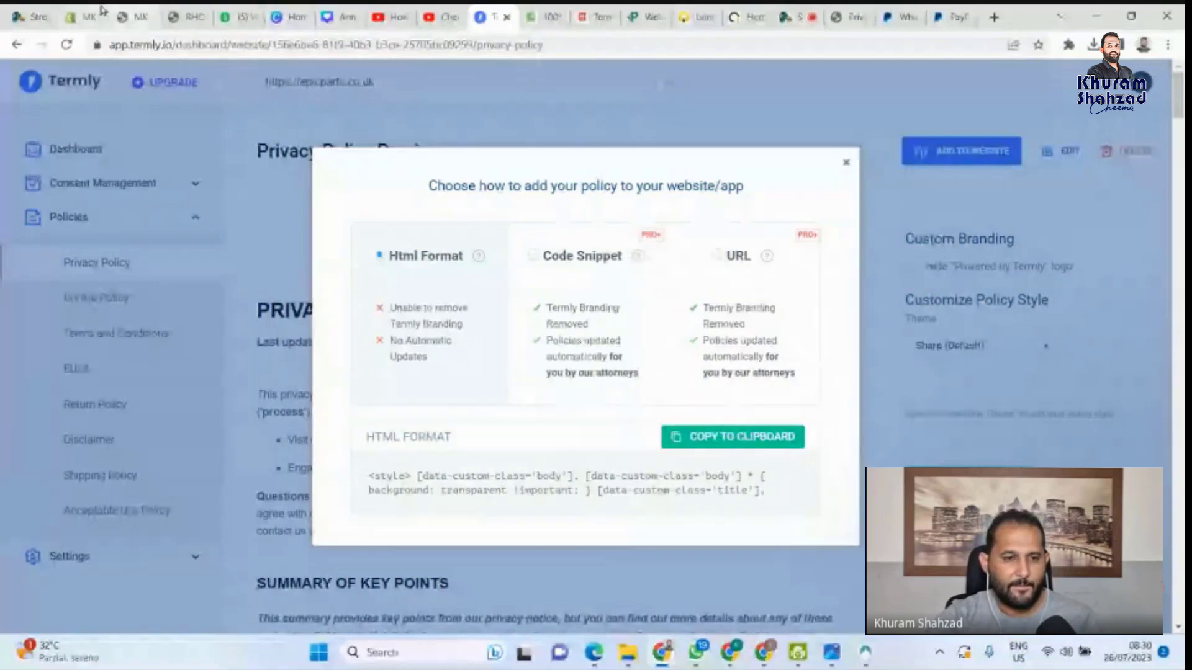
Replace the PayPal link in the Shopify page content with the pasted Termly policy HTML
{"action": "left_click", "coordinate": [80, 16]}
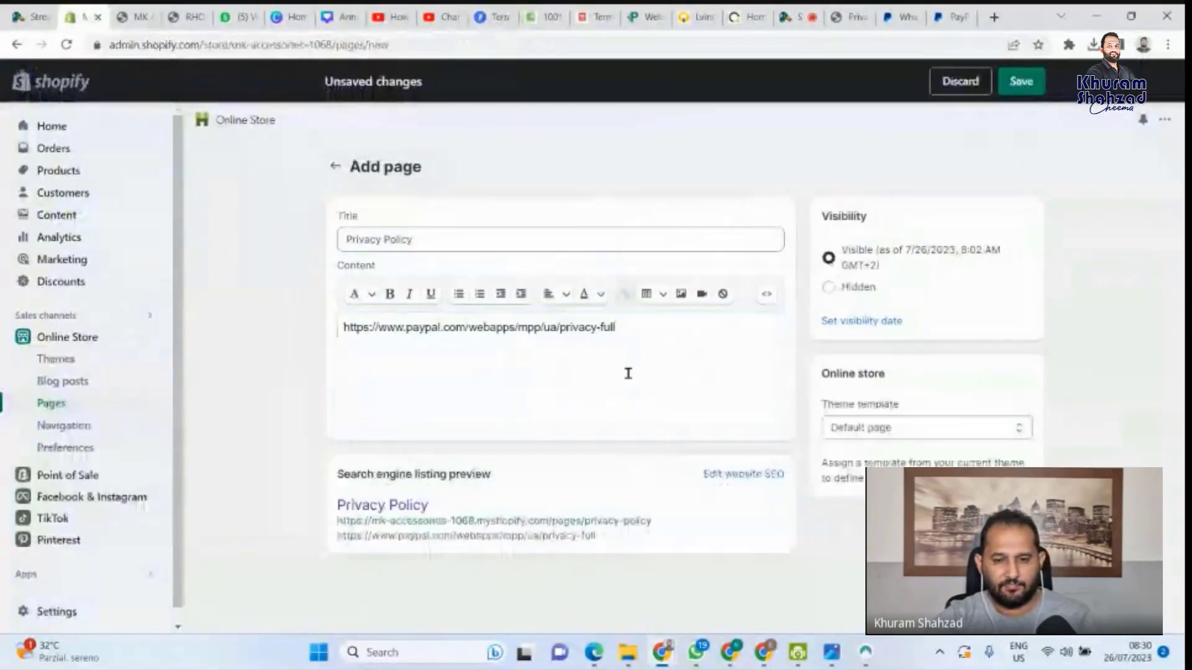
{"action": "key", "text": "ctrl+a"}
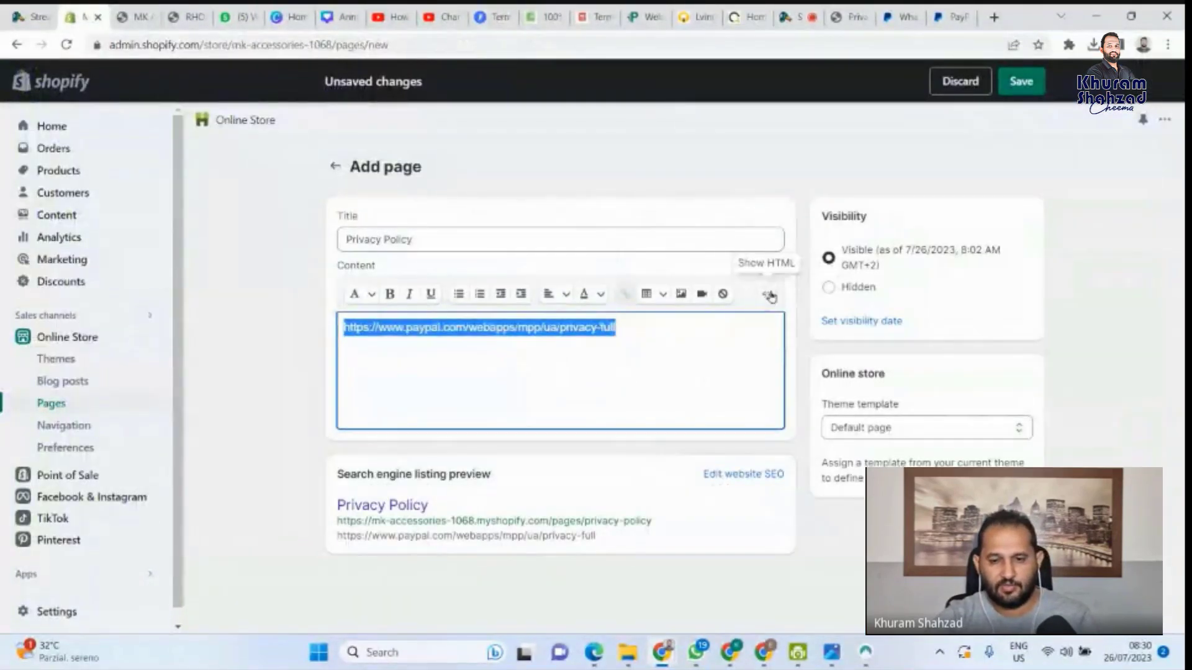
{"action": "key", "text": "BackSpace"}
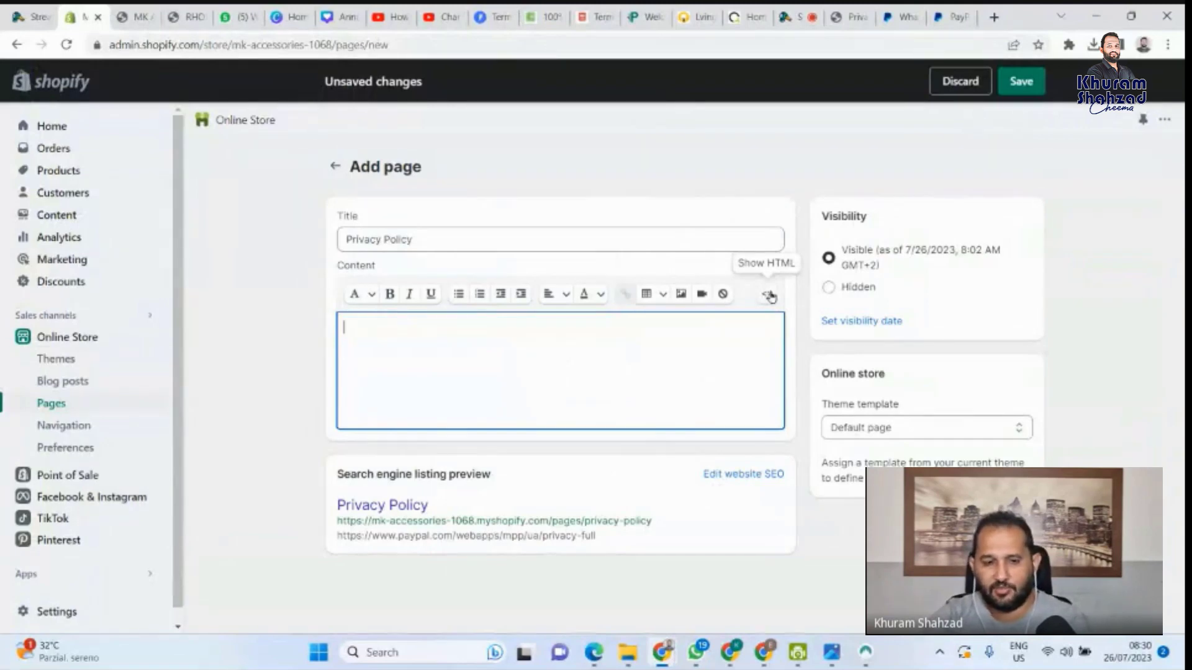
{"action": "left_click", "coordinate": [767, 296]}
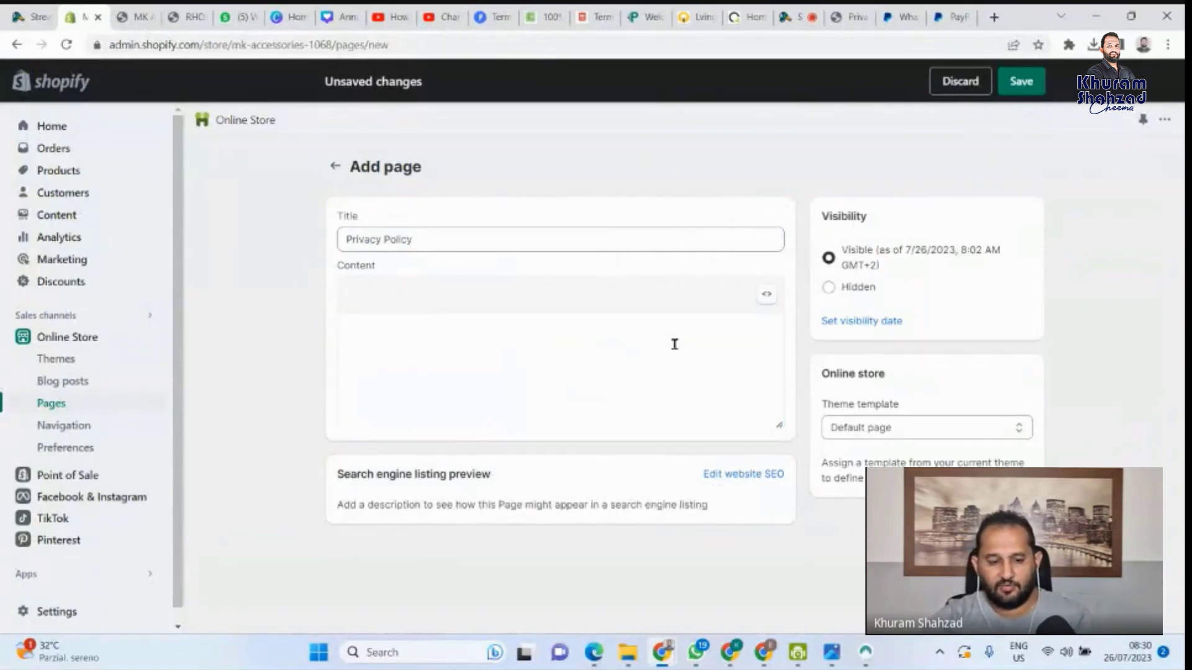
{"action": "key", "text": "ctrl+v"}
{"action": "left_click", "coordinate": [762, 295]}
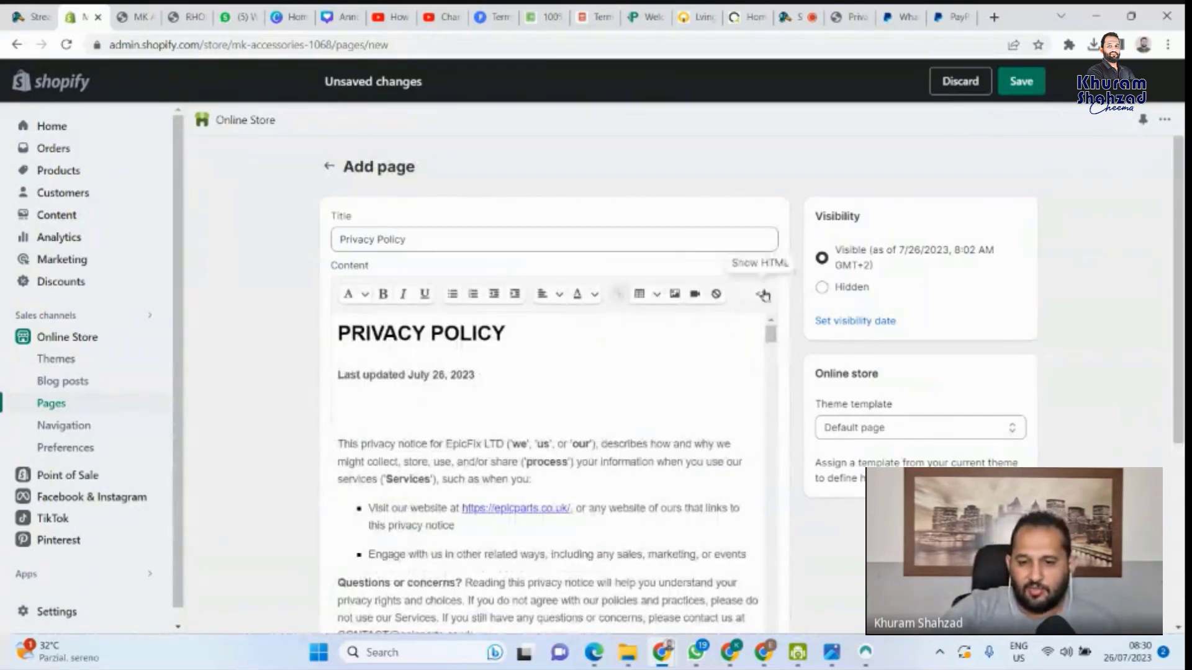
Check the formatted policy through section 12 and save the Privacy Policy page
{"action": "scroll", "coordinate": [529, 415], "scroll_direction": "down", "scroll_amount": 3}
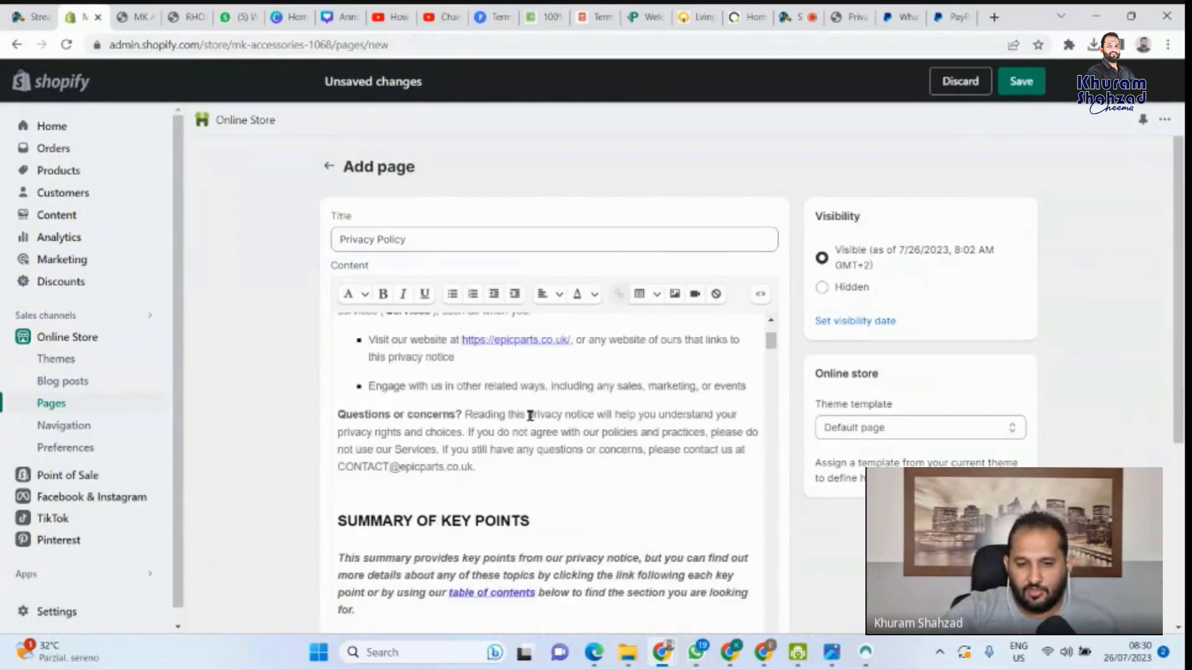
{"action": "scroll", "coordinate": [530, 415], "scroll_direction": "down", "scroll_amount": 20}
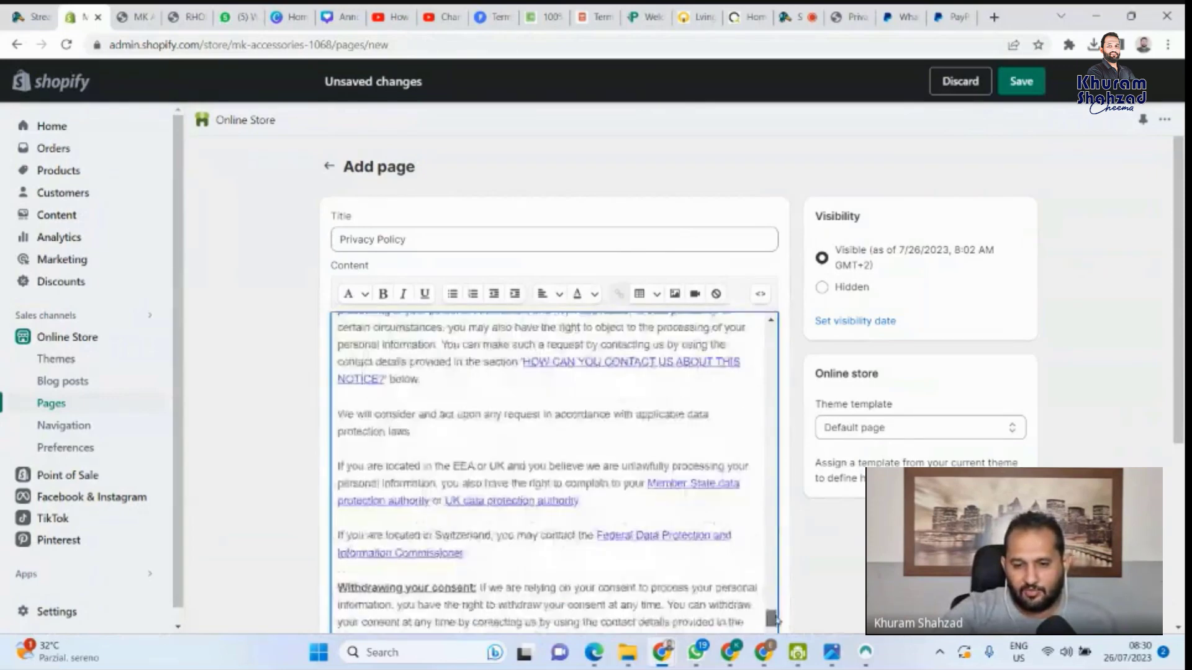
{"action": "scroll", "coordinate": [579, 438], "scroll_direction": "down", "scroll_amount": 10}
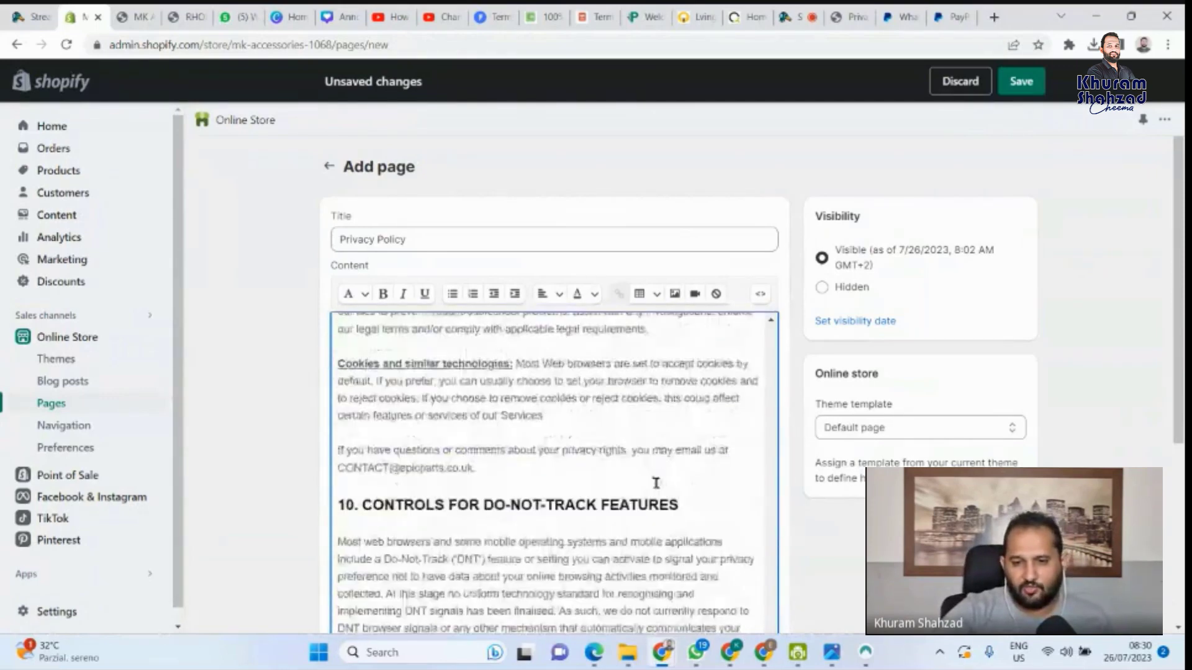
{"action": "scroll", "coordinate": [656, 483], "scroll_direction": "down", "scroll_amount": 10}
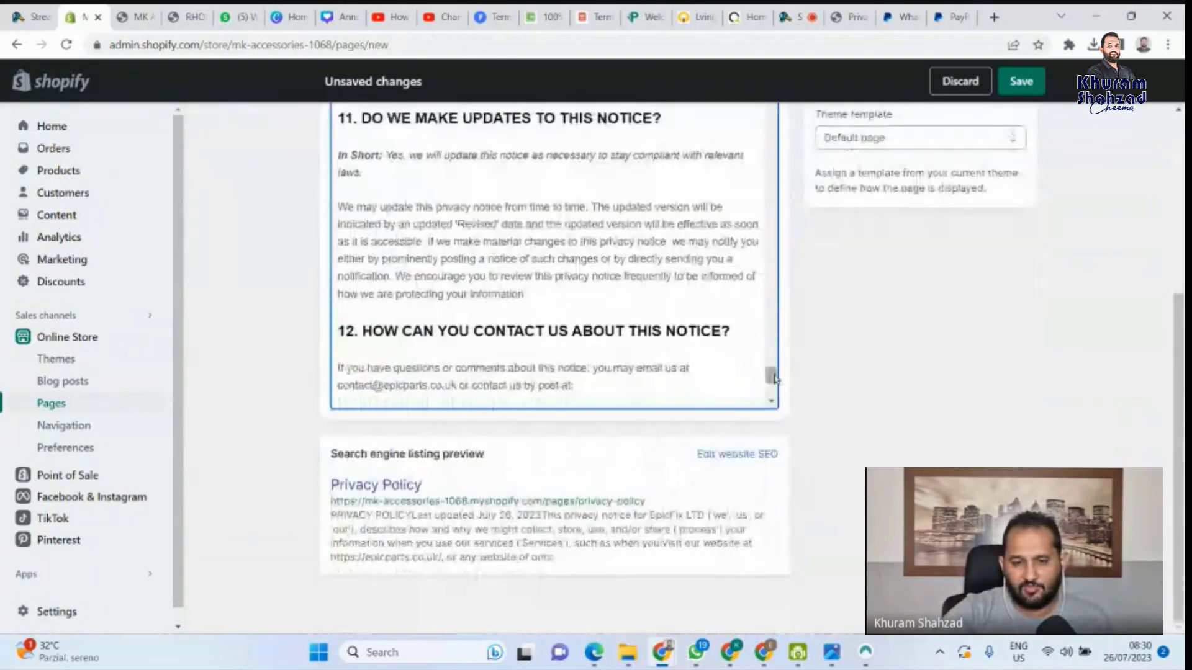
{"action": "left_click_drag", "start_coordinate": [770, 376], "coordinate": [780, 87]}
{"action": "scroll", "coordinate": [1053, 336], "scroll_direction": "up", "scroll_amount": 4}
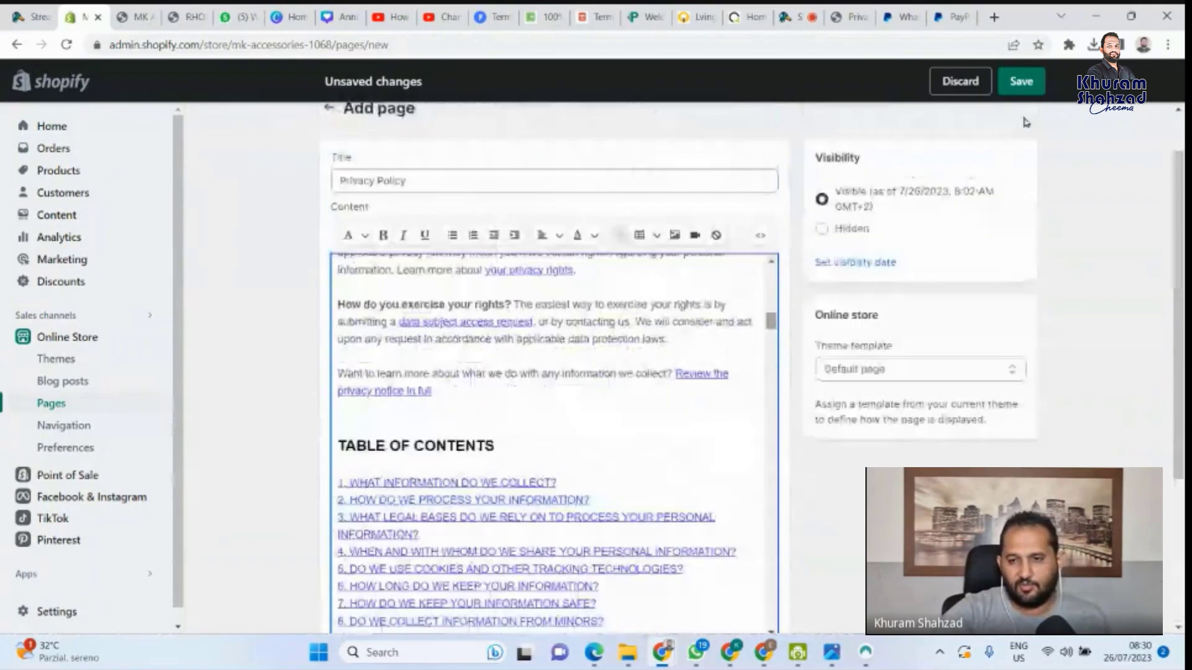
{"action": "left_click", "coordinate": [1021, 81]}
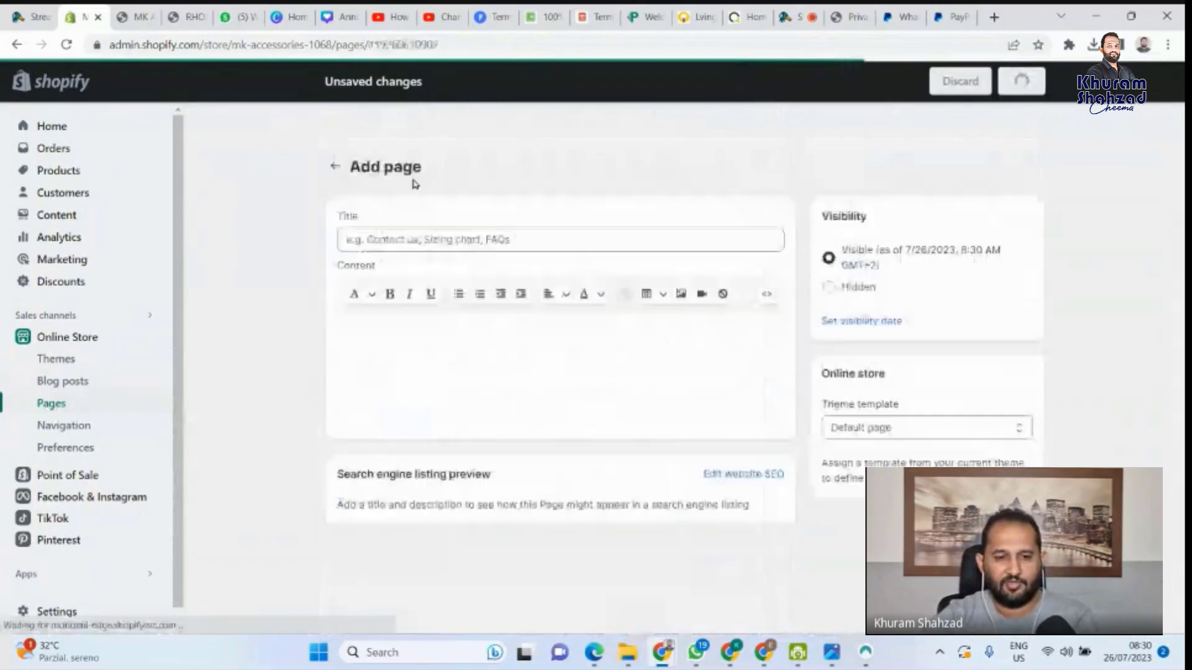
View the Privacy Policy page live on the MK Accessories storefront, then return to Termly
{"action": "left_click", "coordinate": [51, 409]}
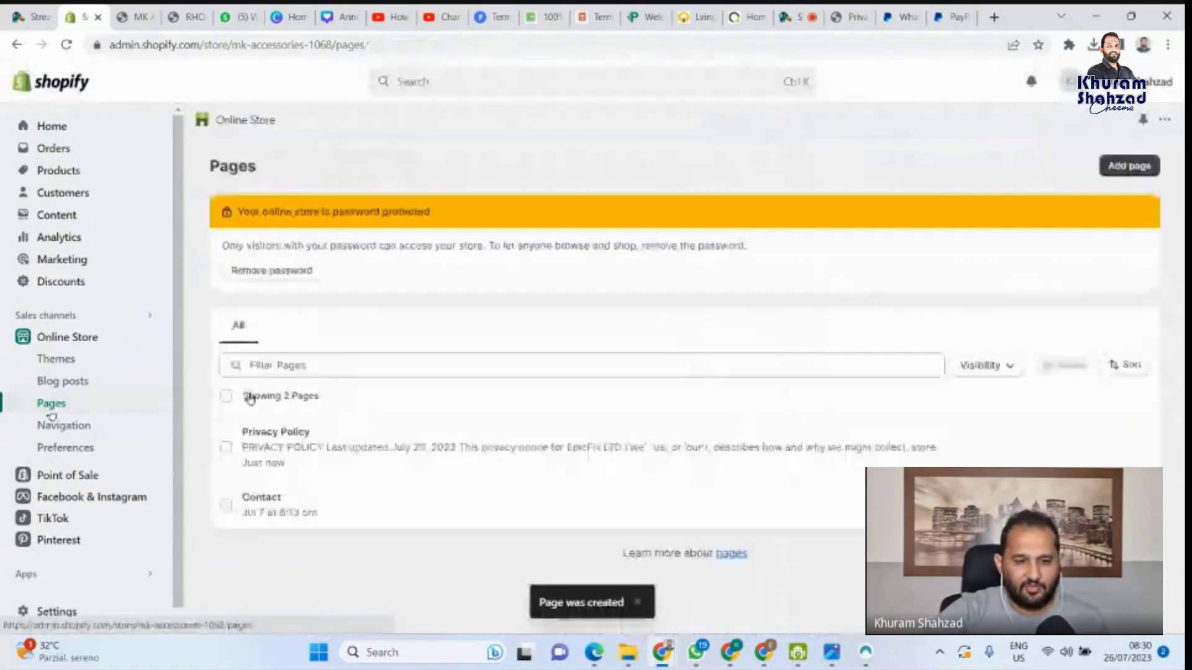
{"action": "left_click", "coordinate": [1115, 445]}
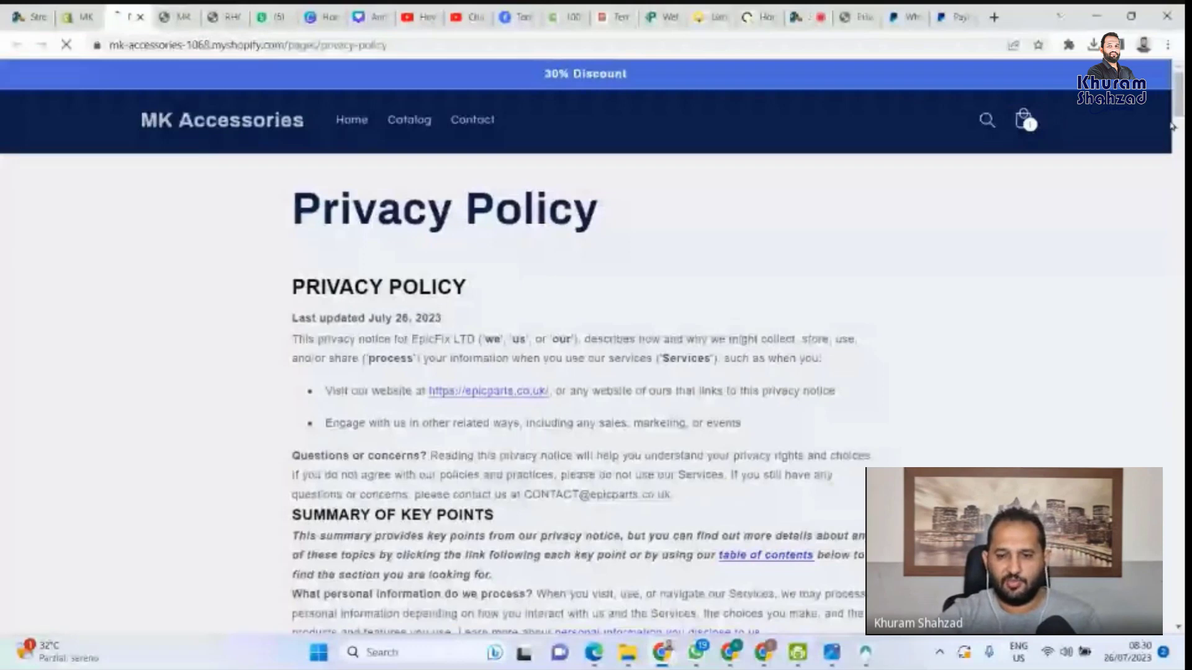
{"action": "mouse_move", "coordinate": [1178, 105]}
{"action": "left_mouse_down"}
{"action": "mouse_move", "coordinate": [1178, 607]}
{"action": "mouse_move", "coordinate": [1178, 94]}
{"action": "left_mouse_up"}
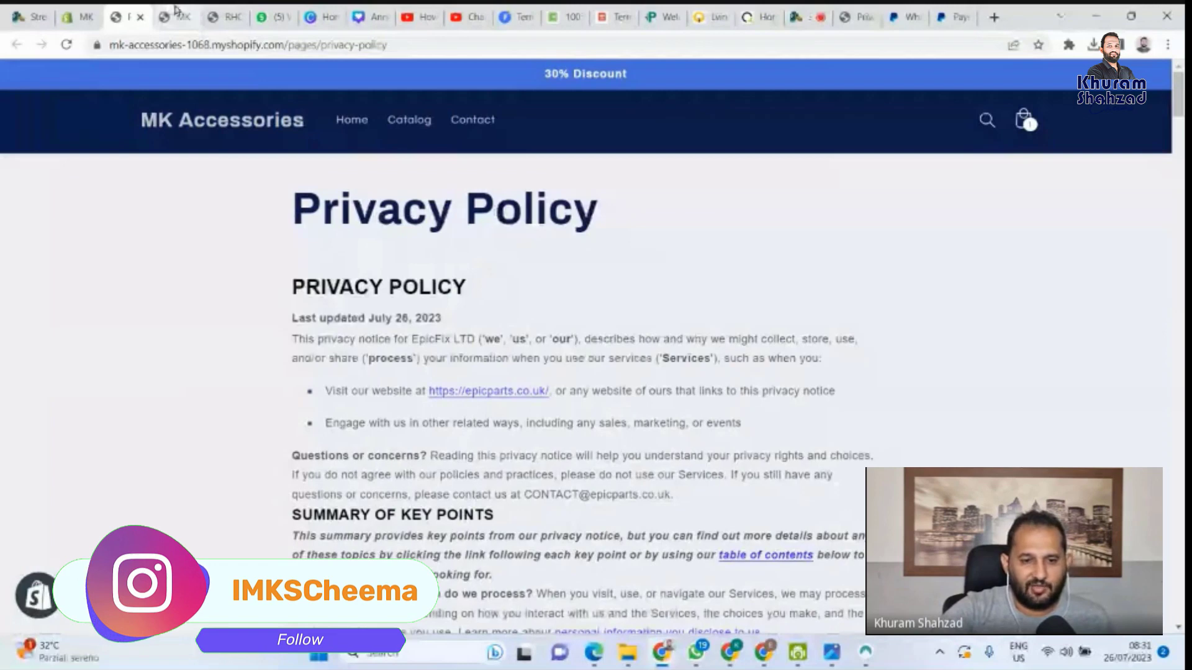
{"action": "mouse_move", "coordinate": [176, 10]}
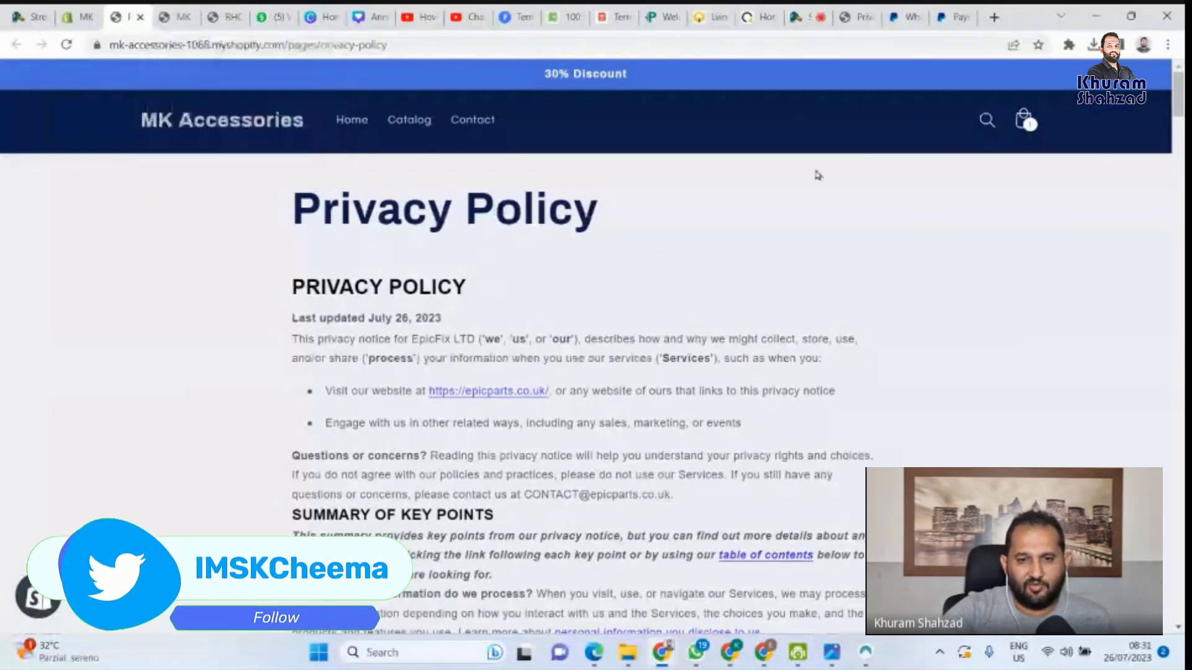
{"action": "left_click", "coordinate": [523, 20]}
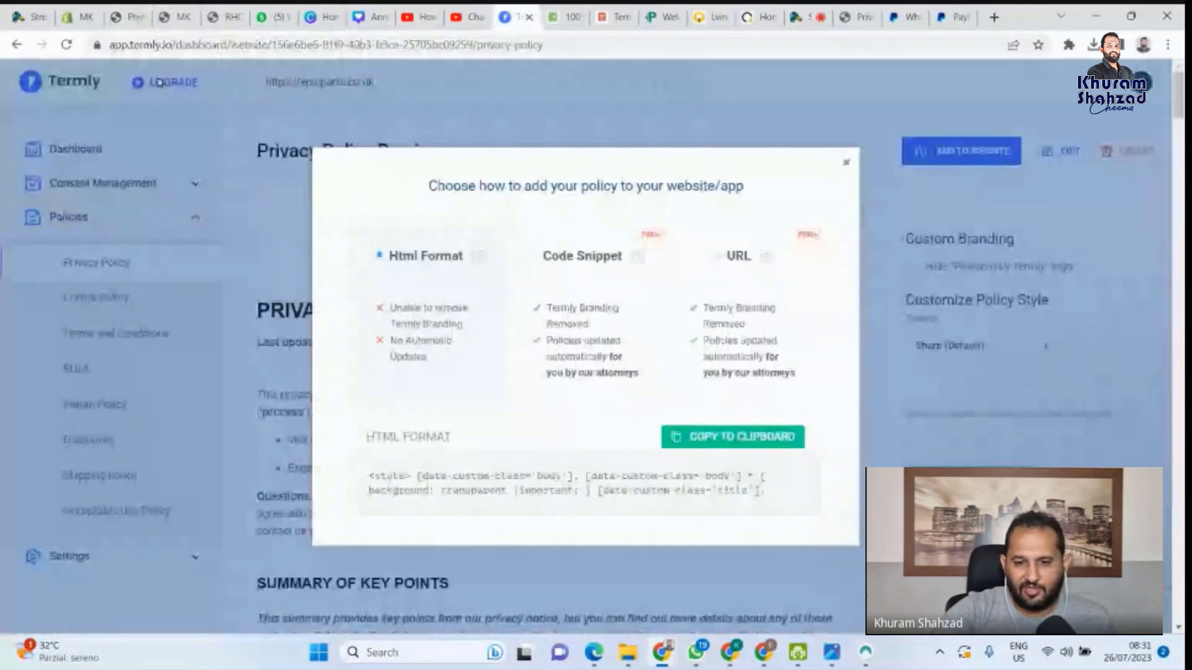
Close the 'Choose how to add your policy' dialog and switch to privacypolicygenerator.info
{"action": "left_click", "coordinate": [845, 164]}
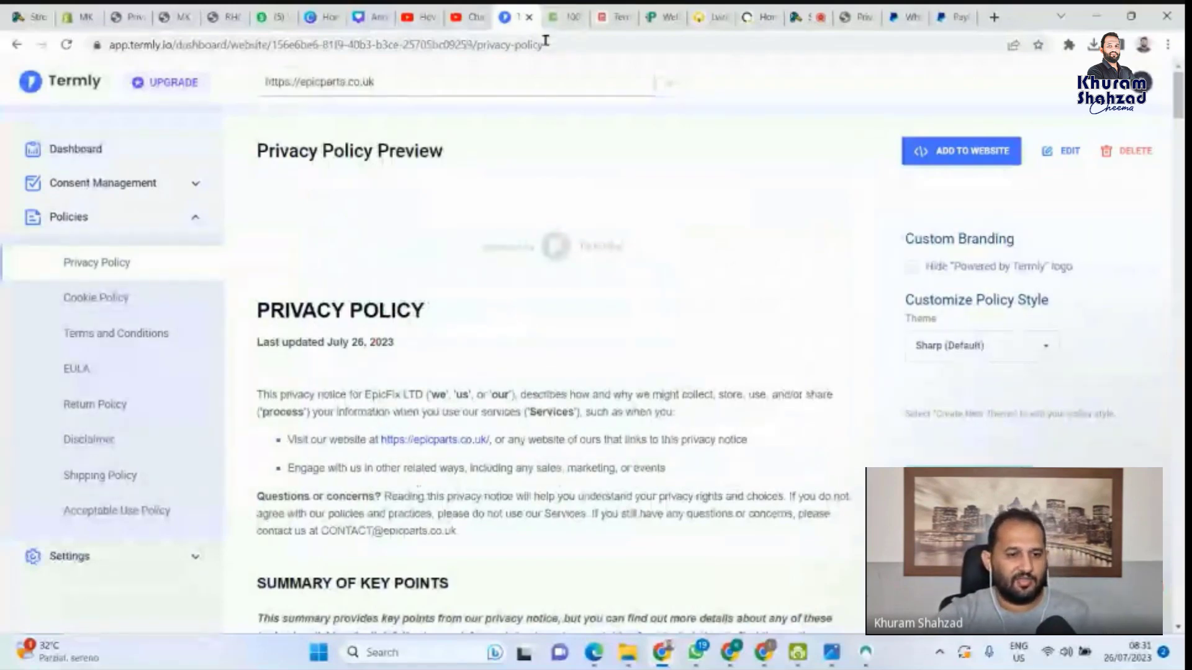
{"action": "left_click", "coordinate": [562, 16]}
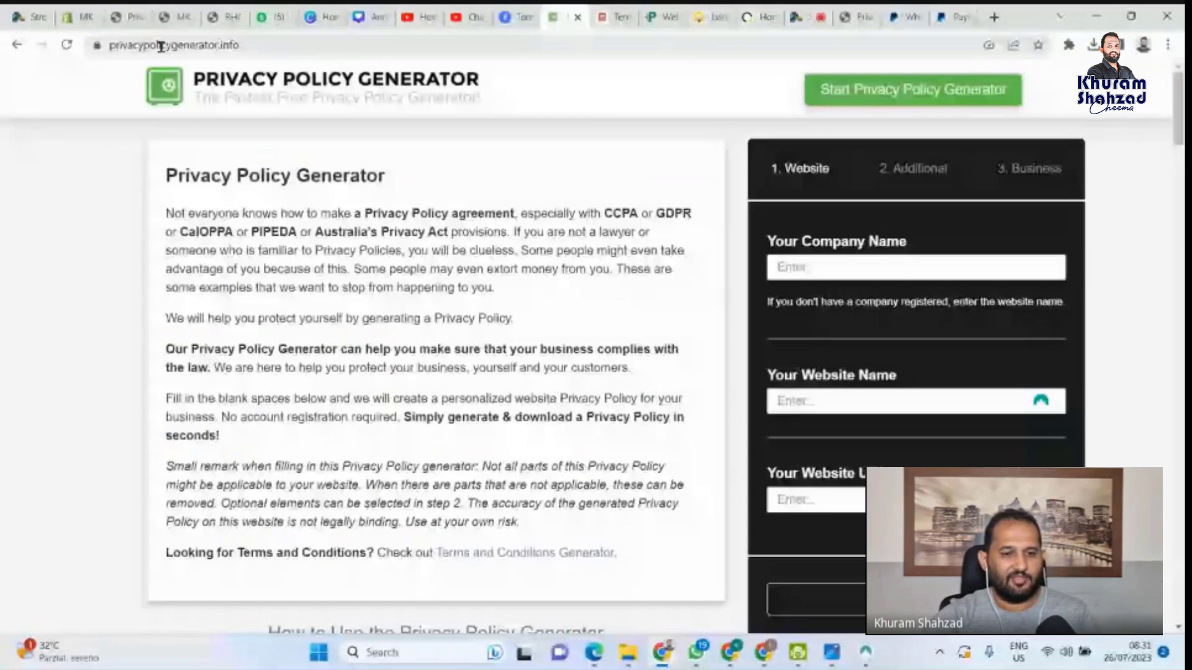
Highlight the Privacy Policy Generator's web address, then browse the Terms and Conditions Generator page
{"action": "left_click", "coordinate": [247, 45]}
{"action": "scroll", "coordinate": [587, 271], "scroll_direction": "down", "scroll_amount": 1}
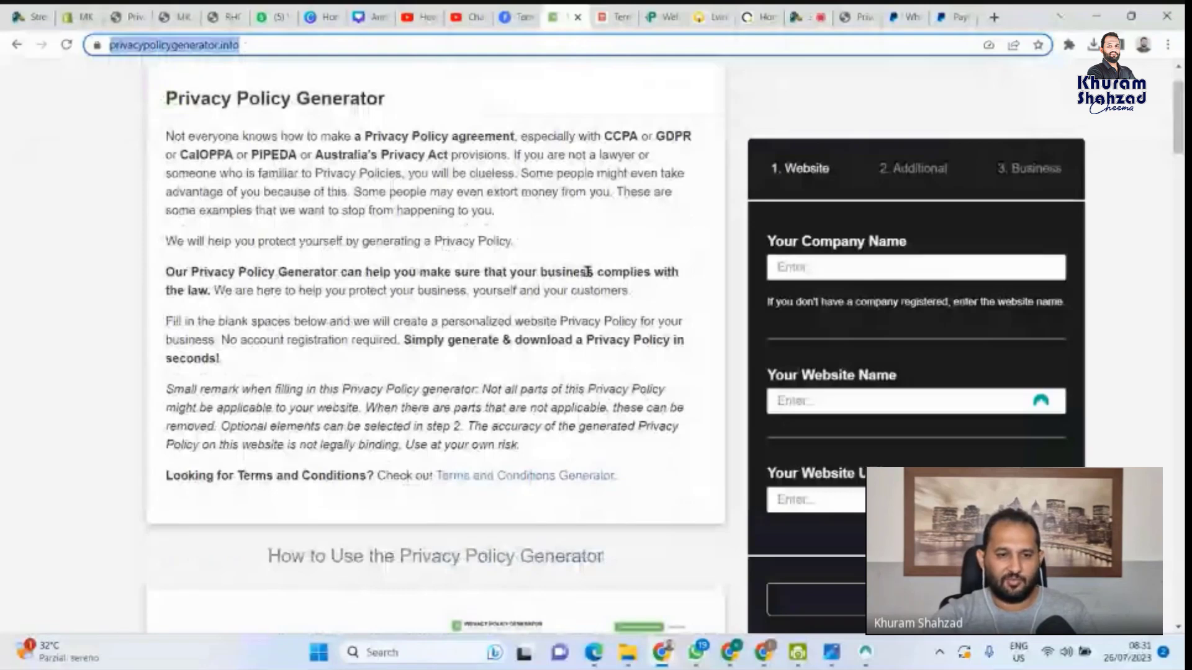
{"action": "key", "text": "ctrl+Tab"}
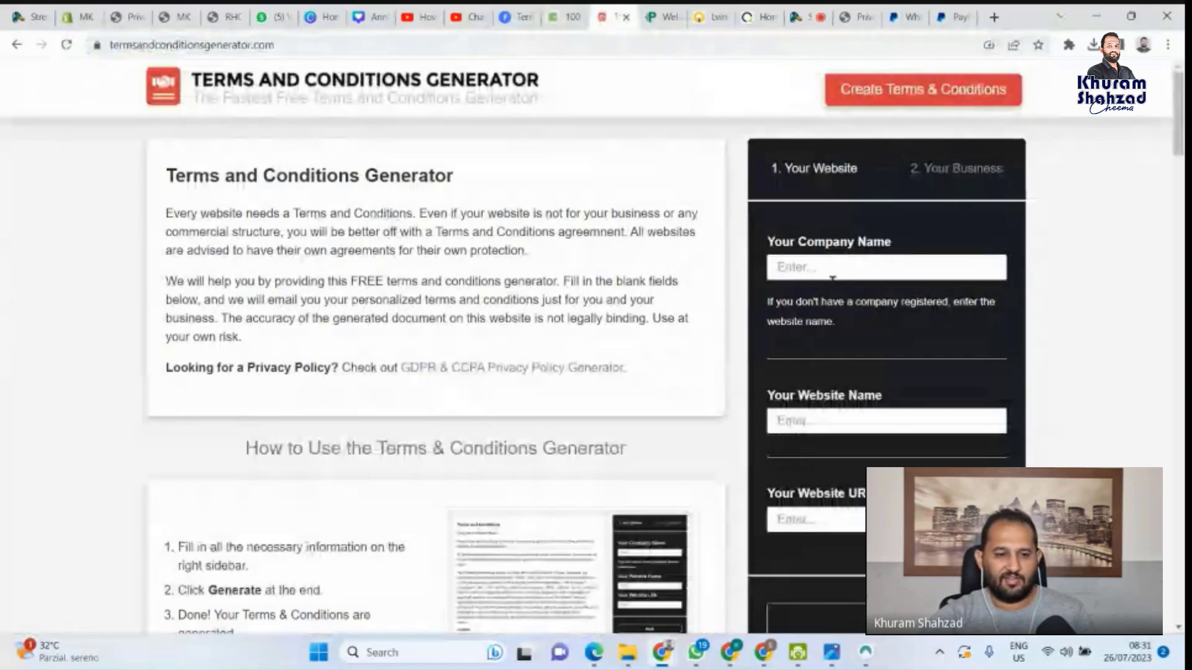
{"action": "scroll", "coordinate": [841, 336], "scroll_direction": "down", "scroll_amount": 3}
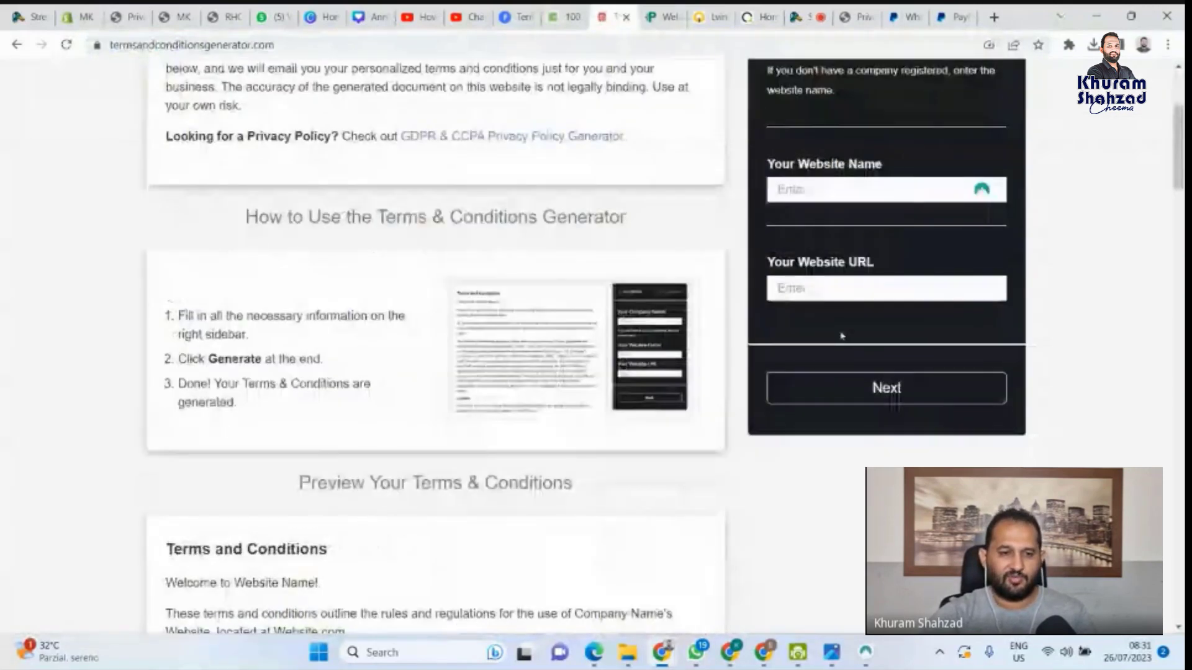
{"action": "scroll", "coordinate": [380, 163], "scroll_direction": "up", "scroll_amount": 3}
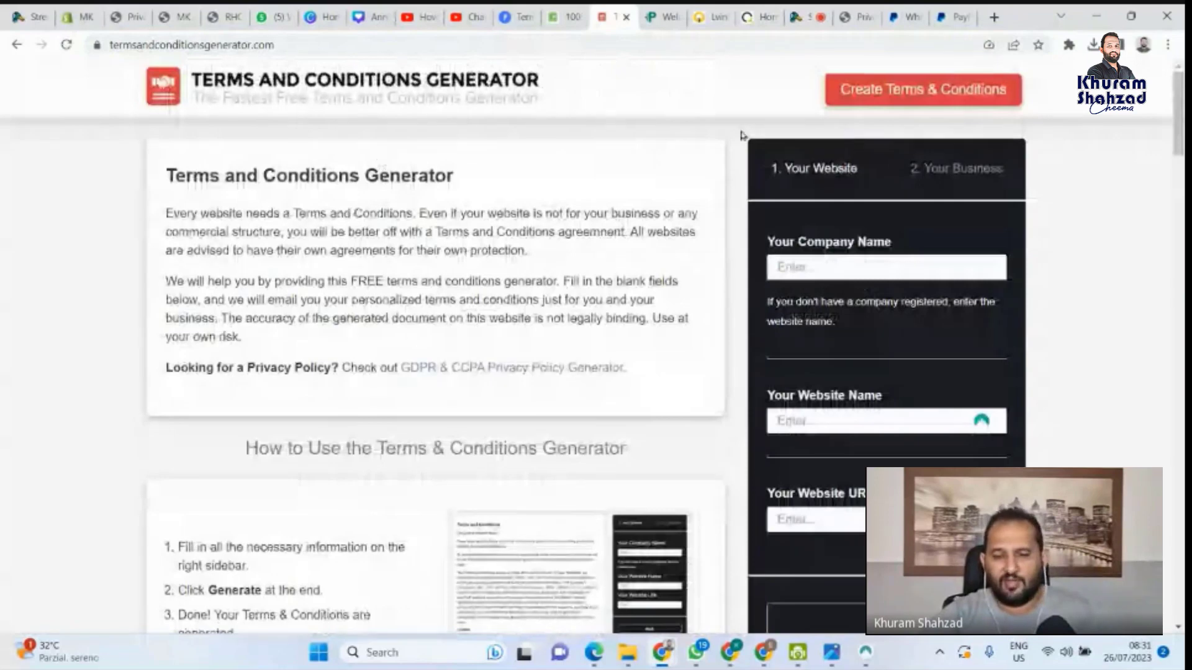
Browse PrivacyPolicies.com's generator cards, then return to the Shopify Pages list
{"action": "left_click", "coordinate": [664, 12]}
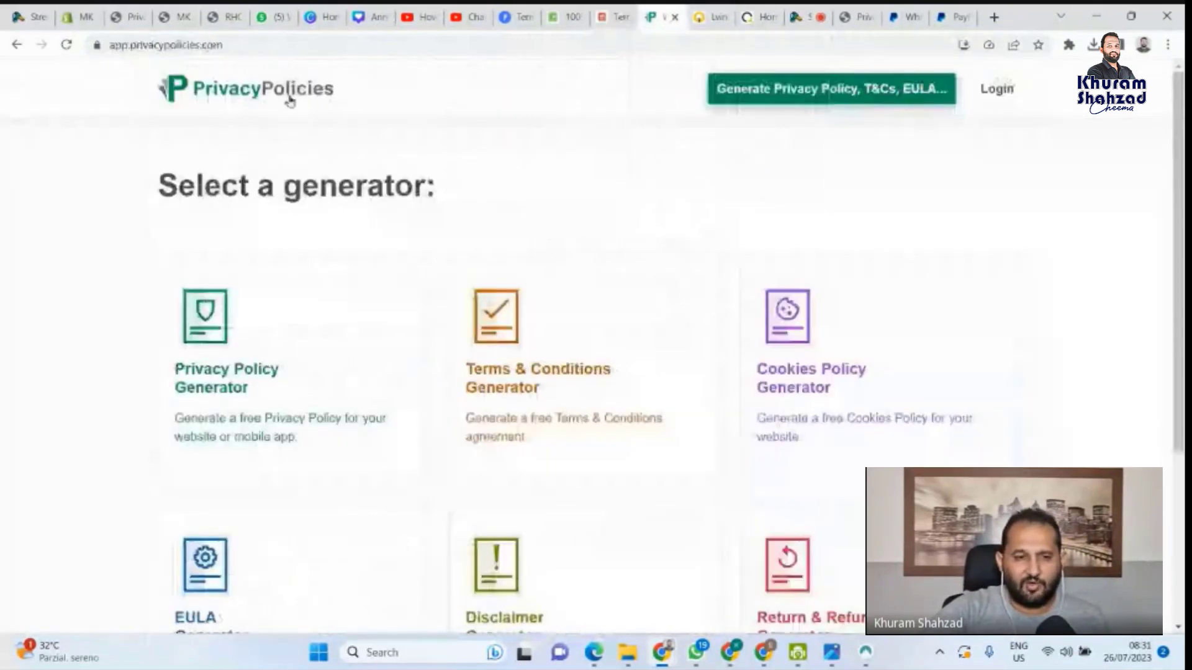
{"action": "scroll", "coordinate": [325, 284], "scroll_direction": "down", "scroll_amount": 1}
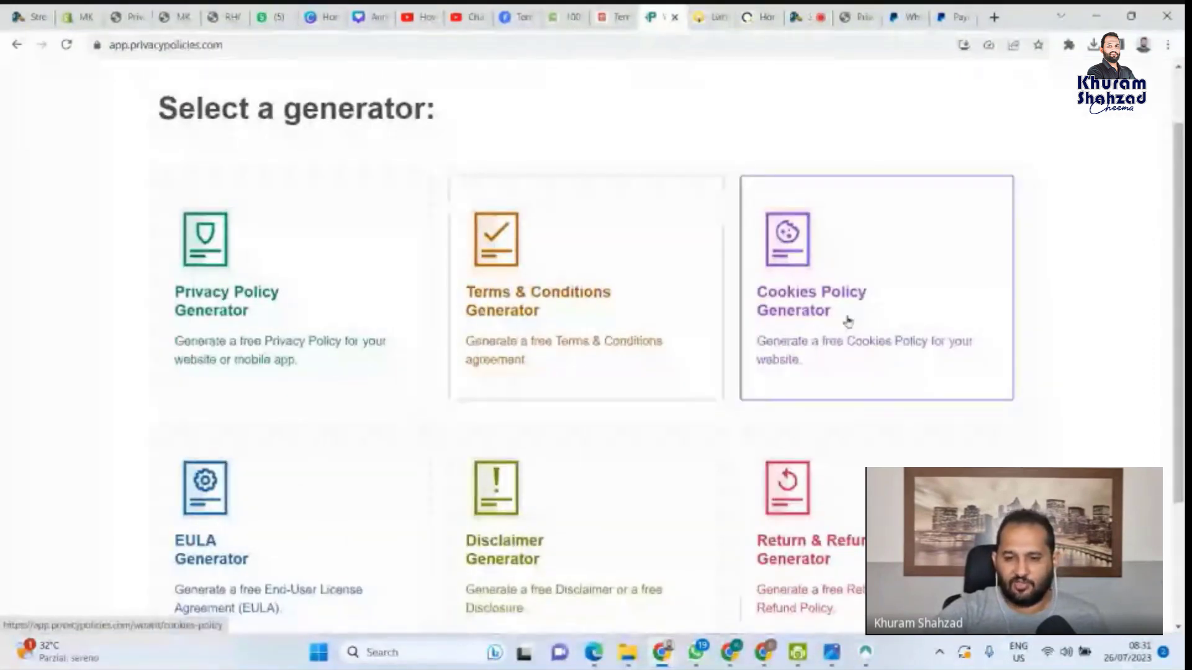
{"action": "scroll", "coordinate": [338, 402], "scroll_direction": "down", "scroll_amount": 3}
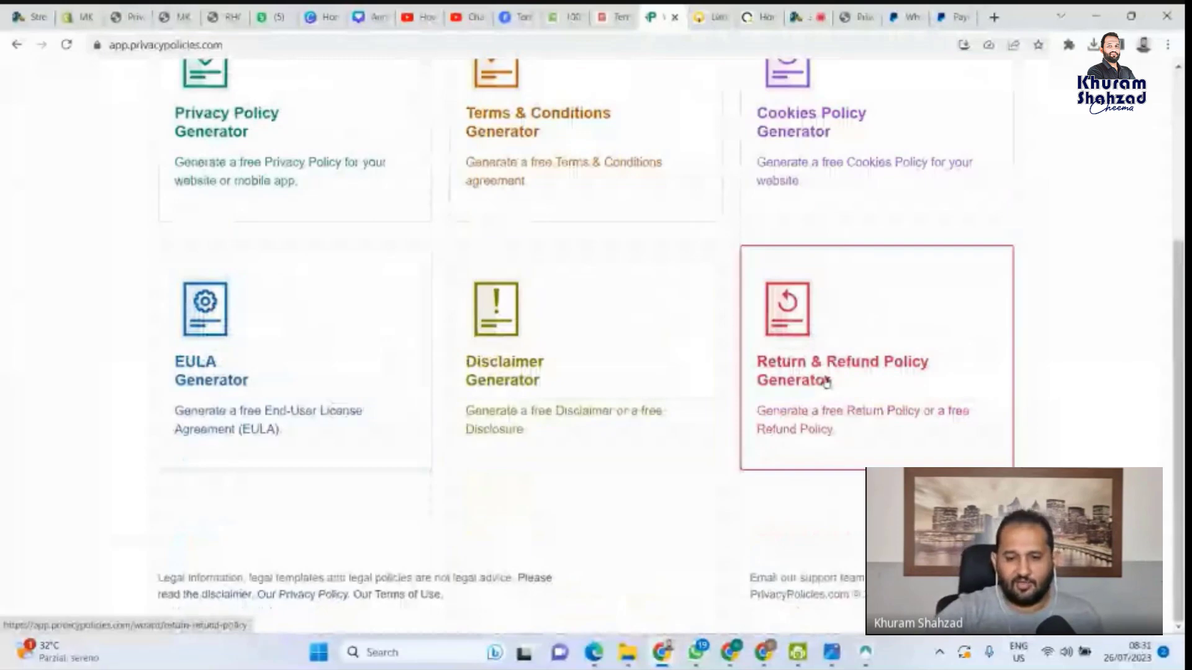
{"action": "scroll", "coordinate": [555, 185], "scroll_direction": "up", "scroll_amount": 5}
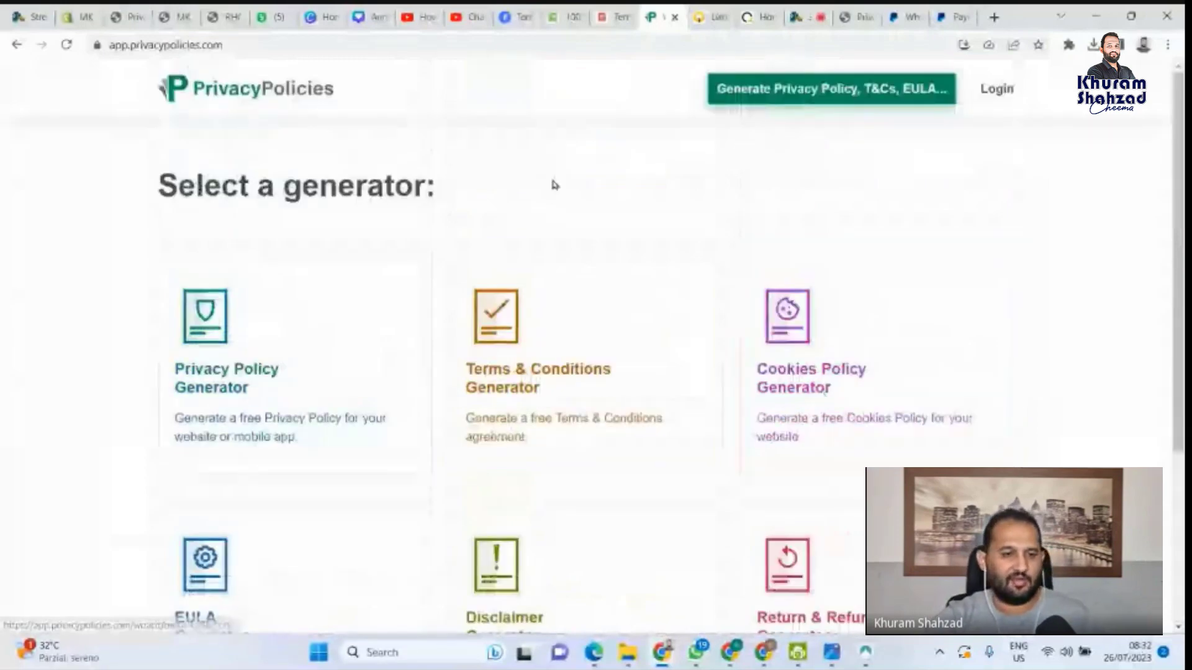
{"action": "left_click", "coordinate": [78, 17]}
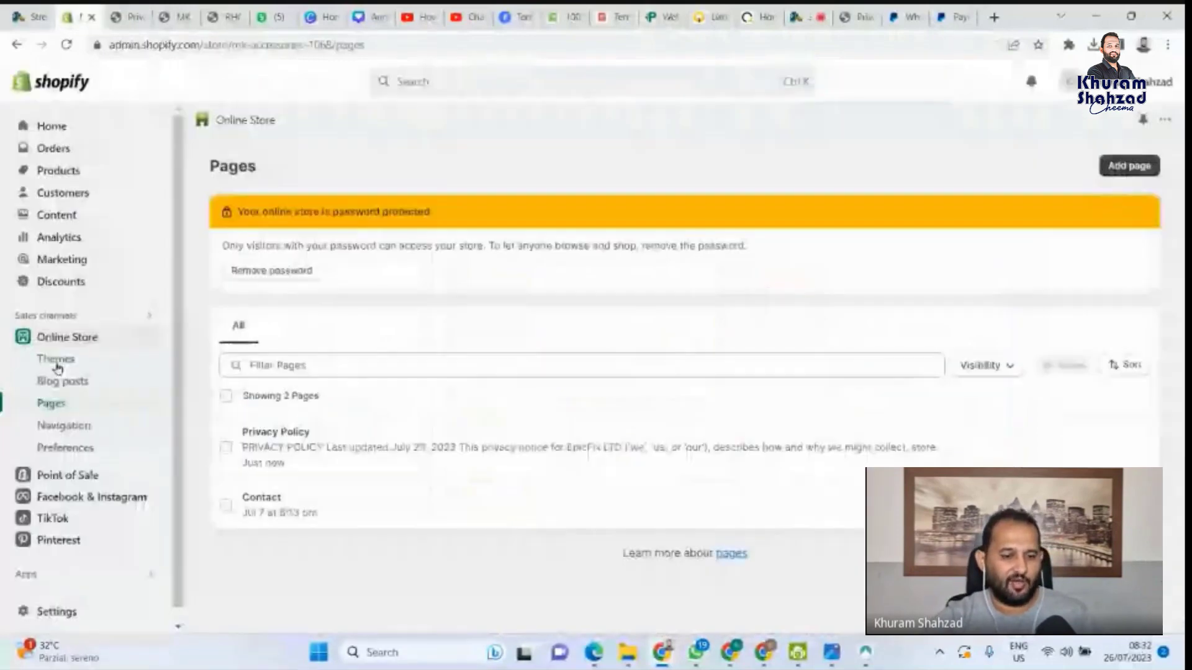
Go to Online Store > Themes and open Customize on the current Refresh theme
{"action": "left_click", "coordinate": [1129, 166]}
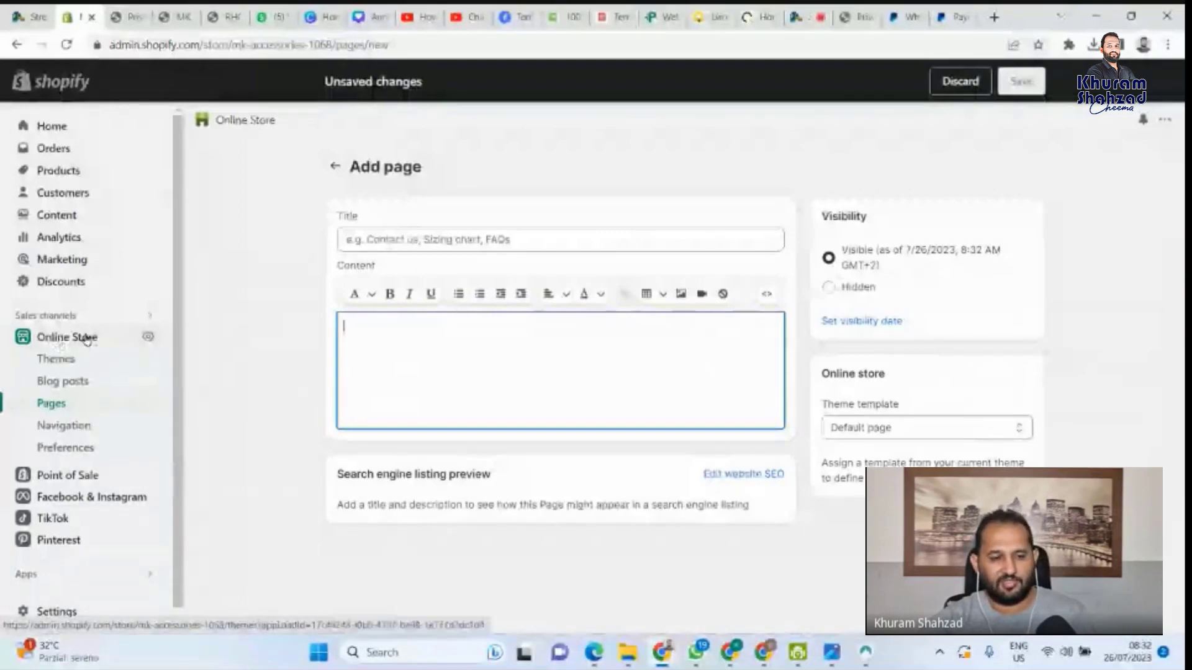
{"action": "left_click", "coordinate": [87, 339]}
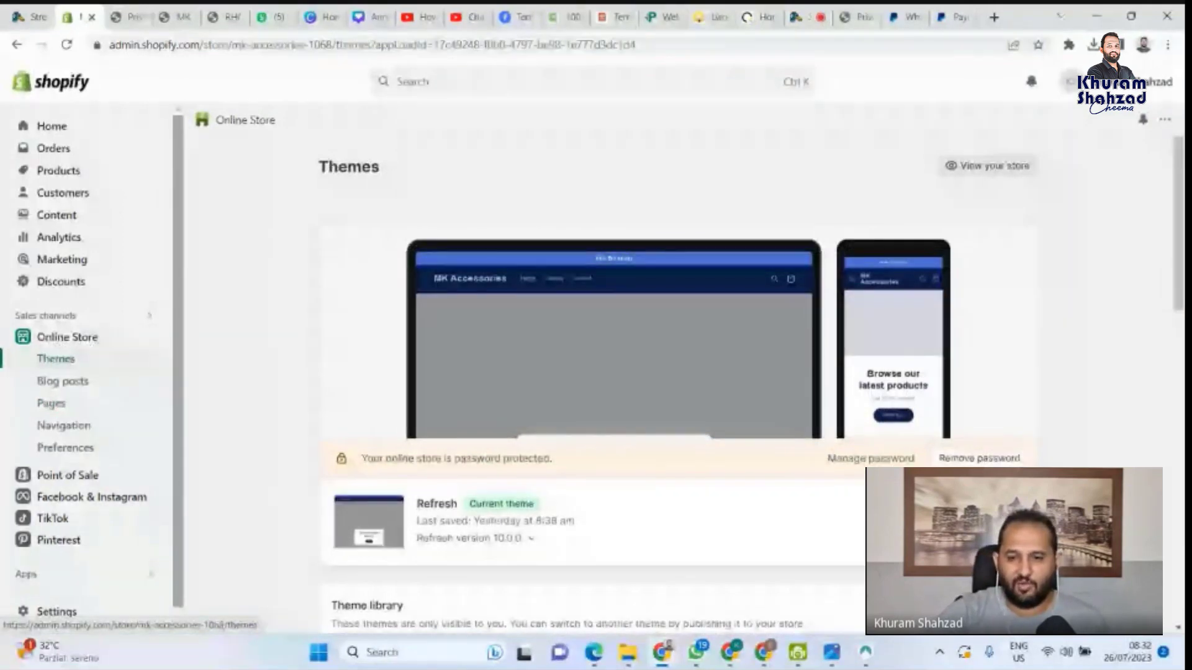
{"action": "left_click", "coordinate": [618, 271]}
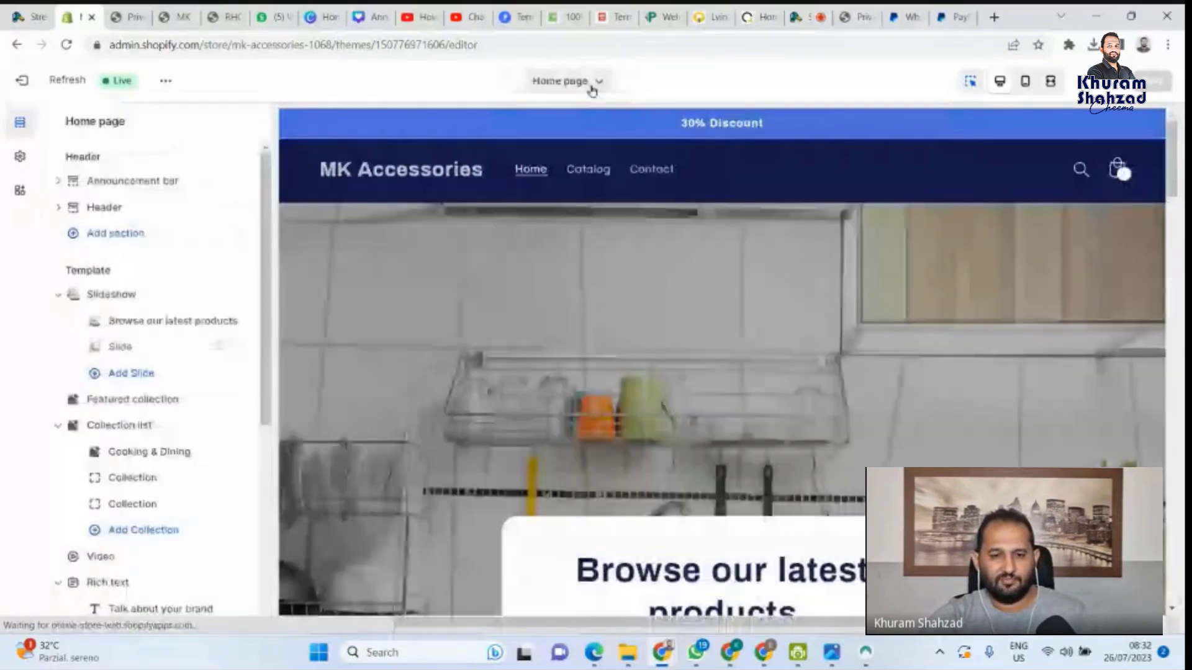
Search the theme editor's Pages for 'privacy' and preview the Privacy Policy page
{"action": "left_click", "coordinate": [591, 87]}
{"action": "left_click", "coordinate": [649, 296]}
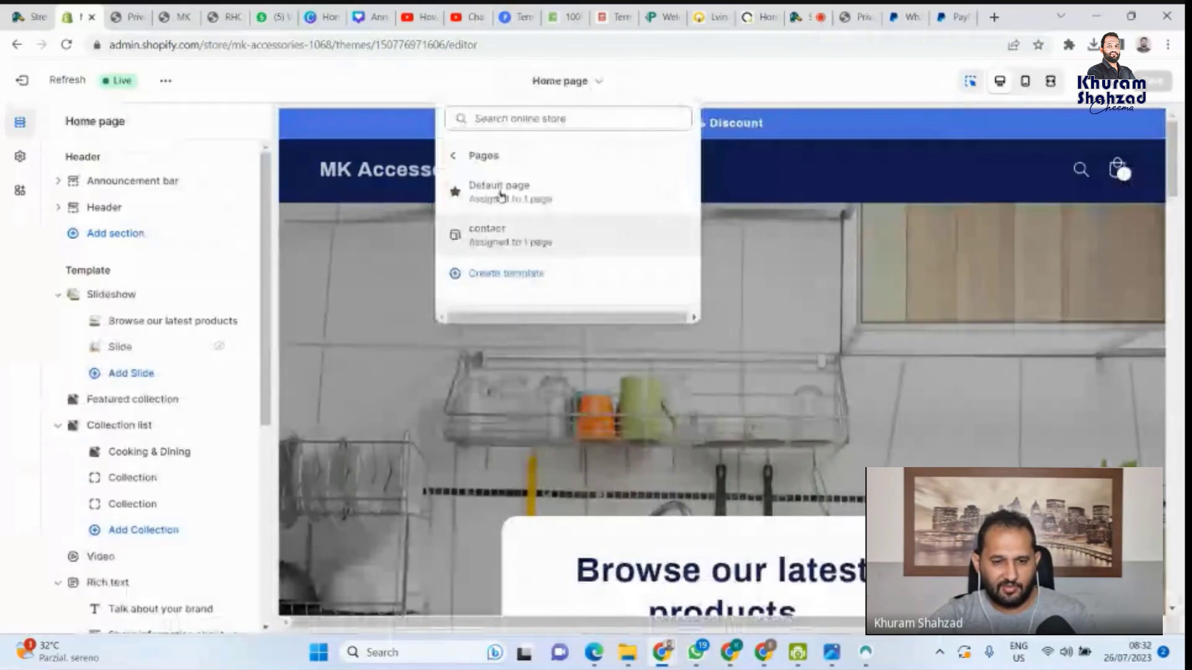
{"action": "left_click", "coordinate": [516, 119]}
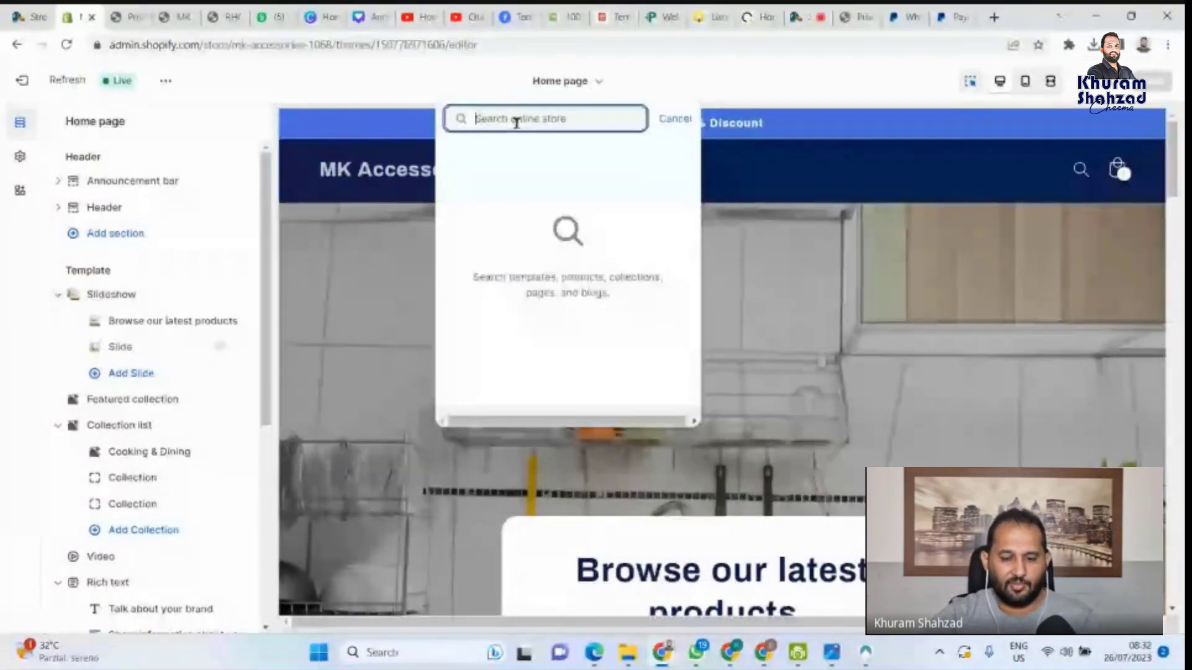
{"action": "type", "text": "p"}
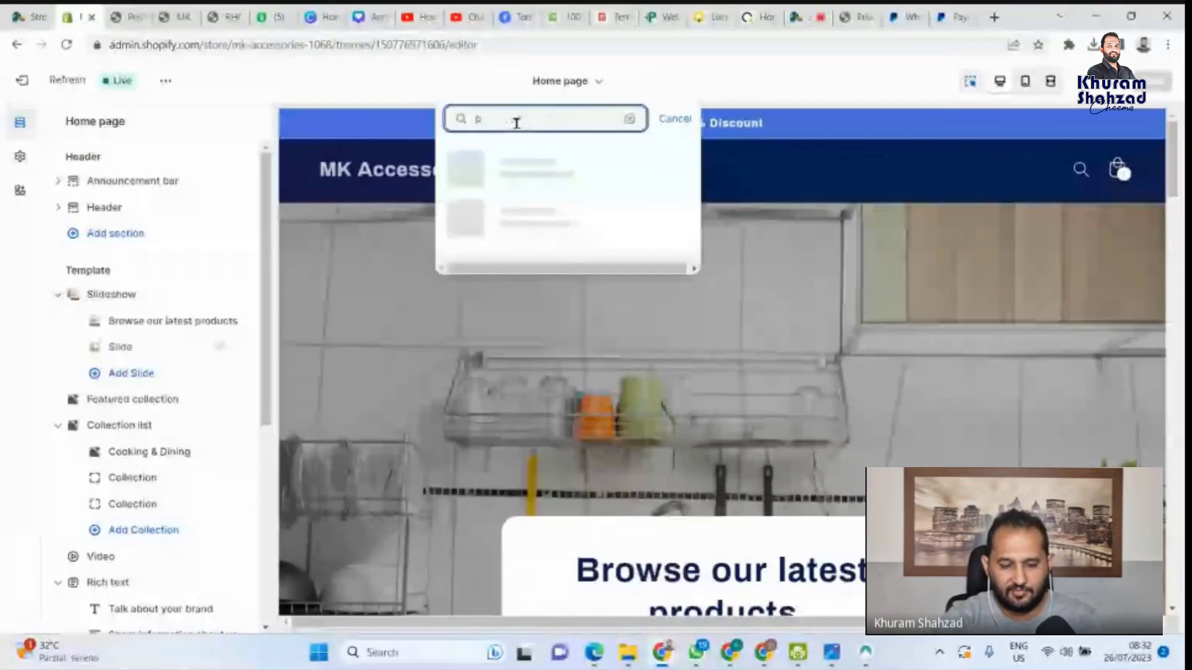
{"action": "type", "text": "rivay"}
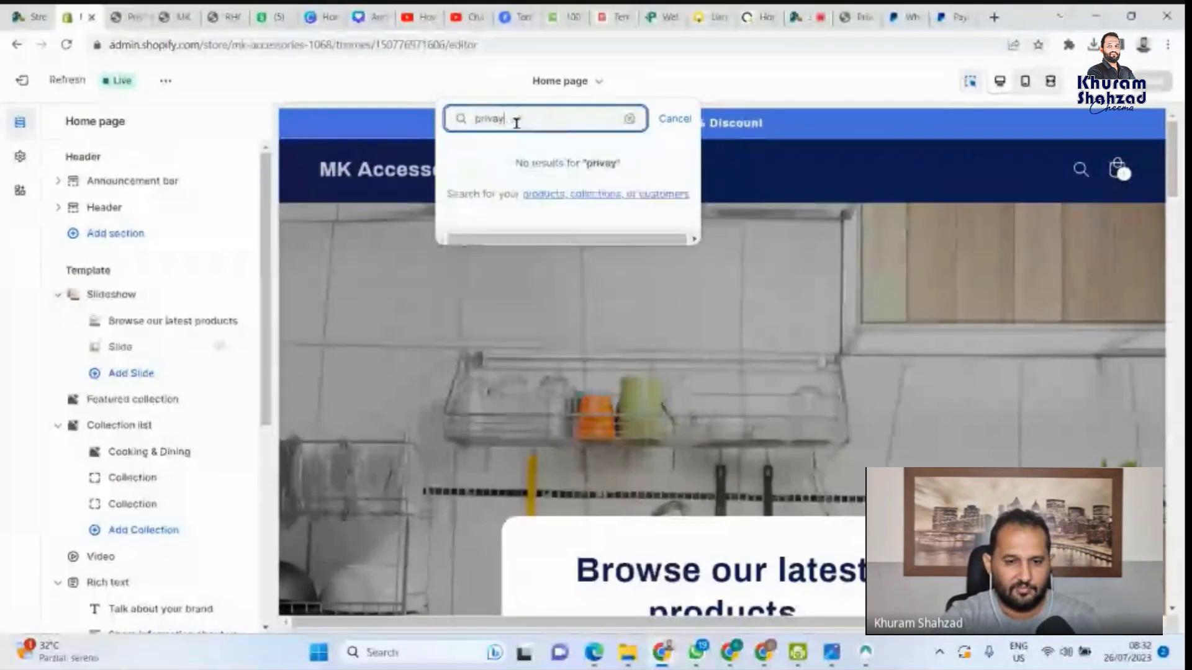
{"action": "key", "text": "BackSpace"}
{"action": "type", "text": "cy"}
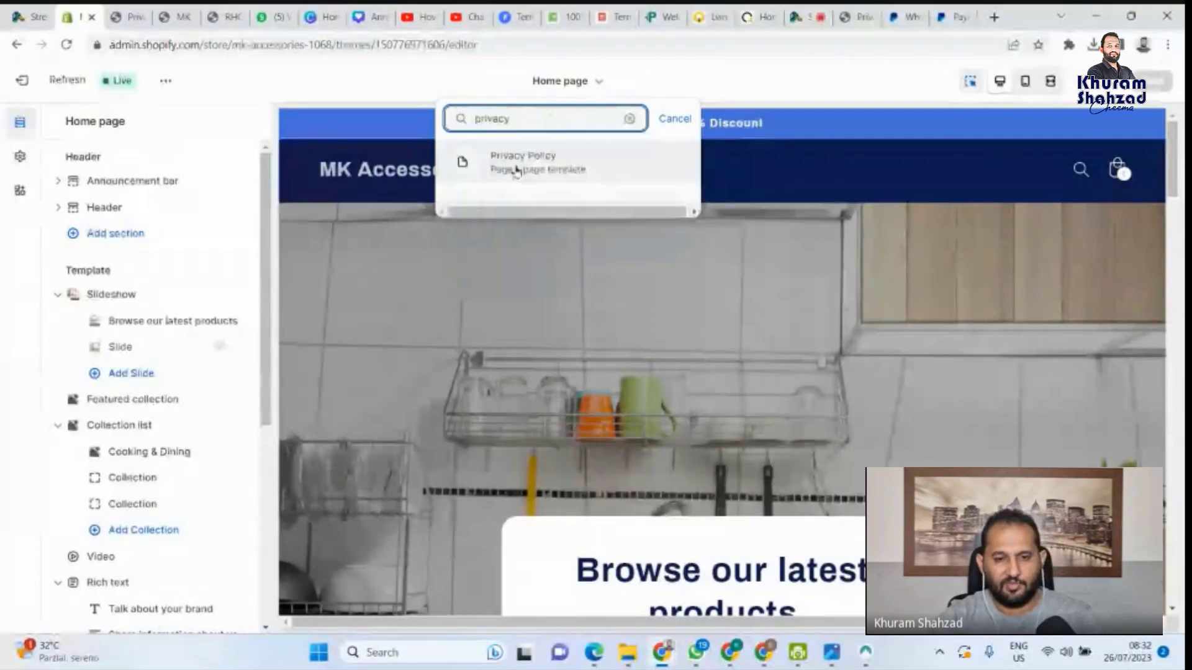
{"action": "left_click", "coordinate": [514, 166]}
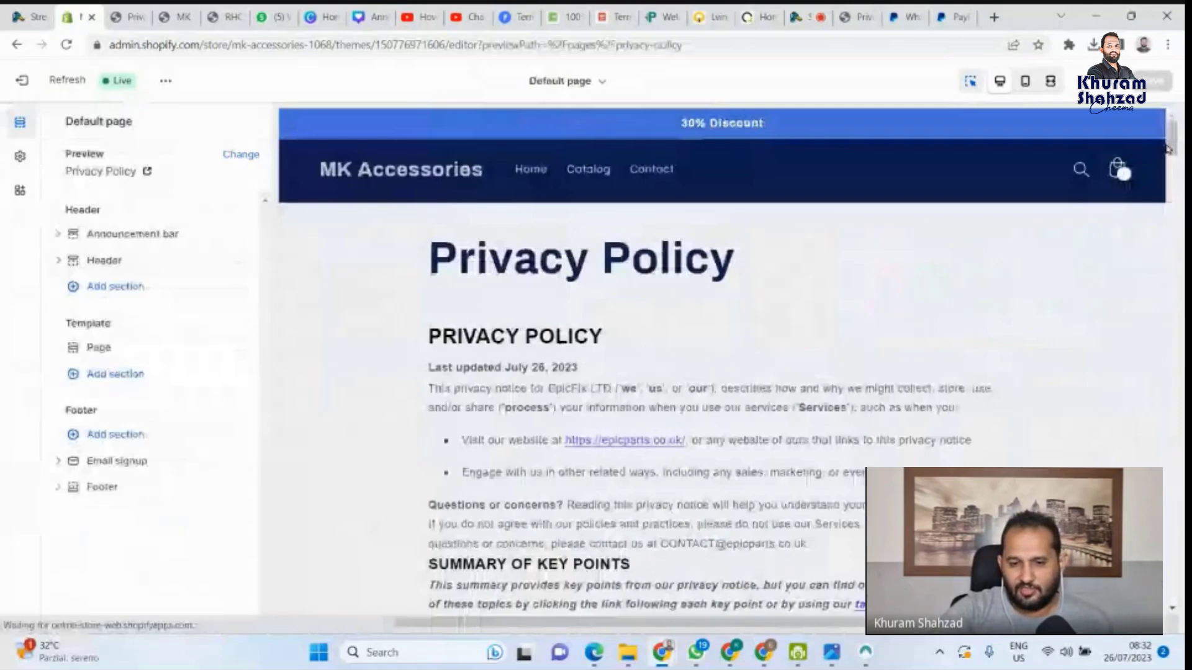
Scroll through the pasted policy text, then view /pages/privacy-policy on the live storefront
{"action": "left_click_drag", "start_coordinate": [1171, 145], "coordinate": [1171, 577]}
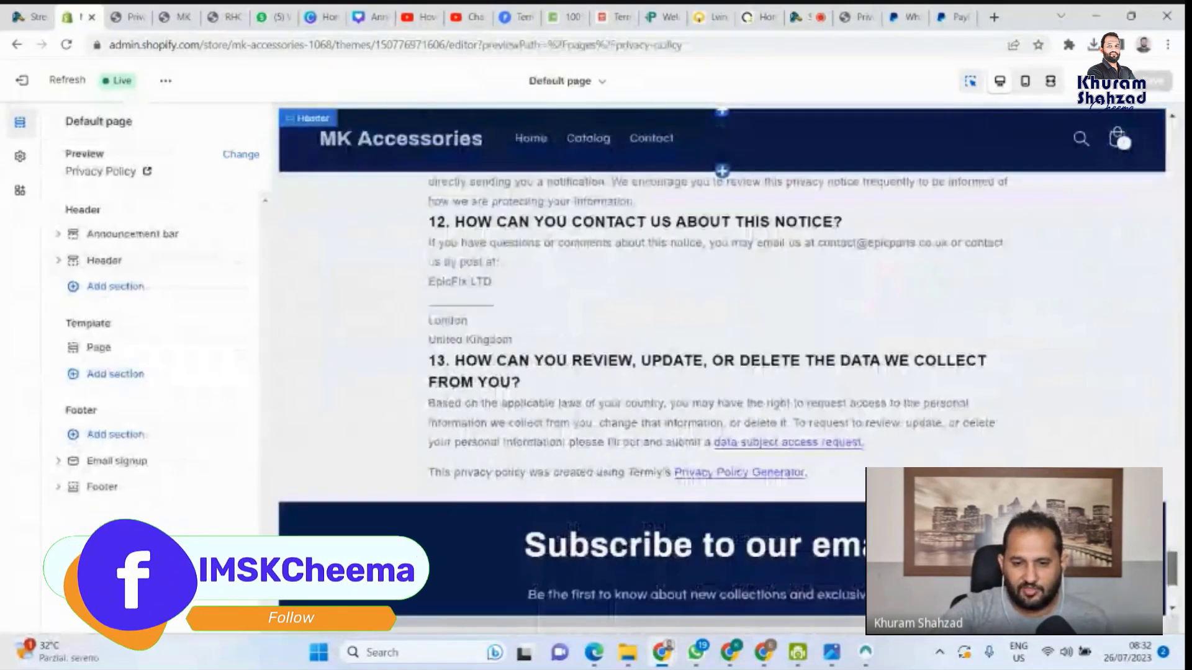
{"action": "scroll", "coordinate": [676, 345], "scroll_direction": "up", "scroll_amount": 5}
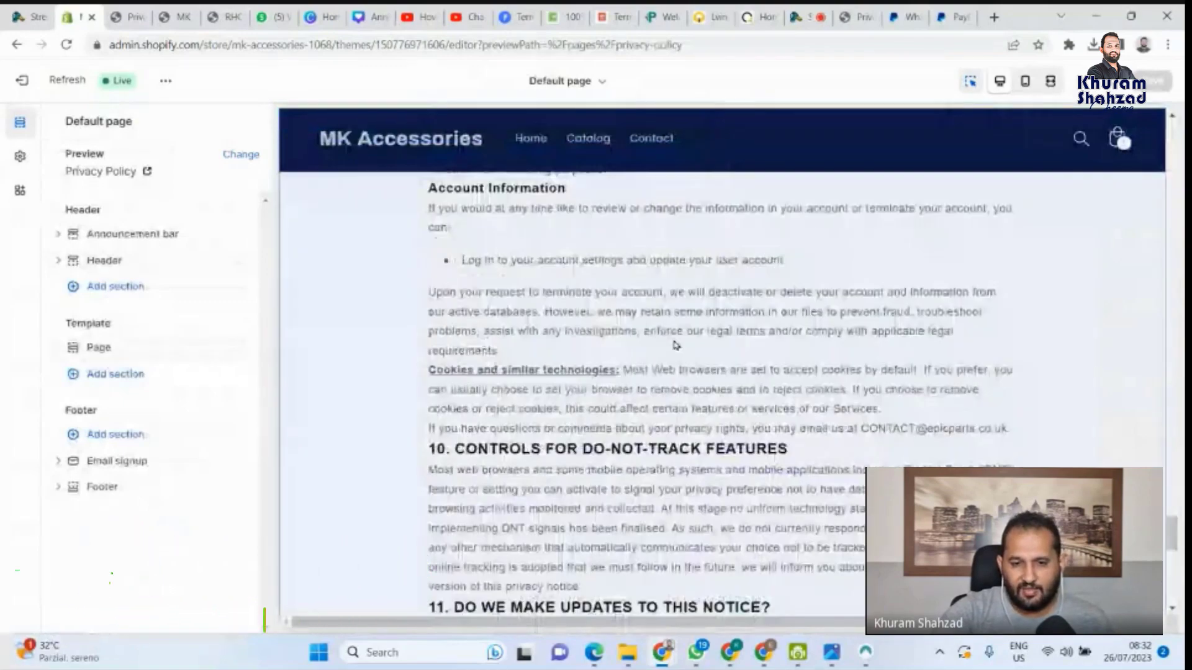
{"action": "scroll", "coordinate": [676, 345], "scroll_direction": "up", "scroll_amount": 10}
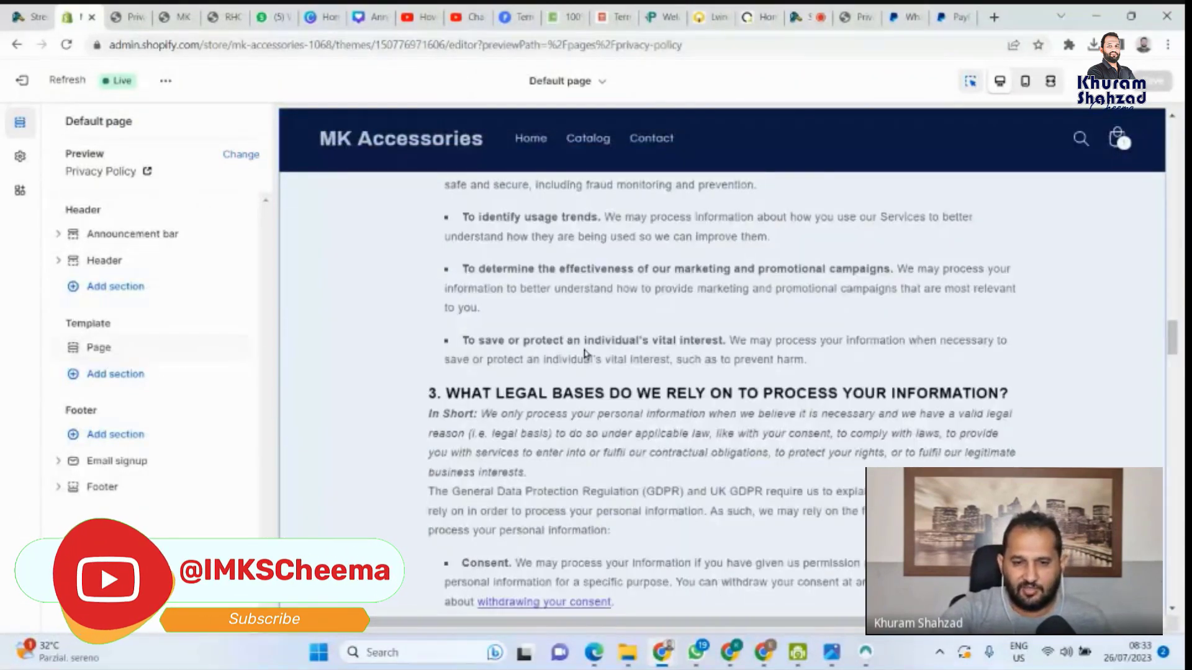
{"action": "scroll", "coordinate": [611, 411], "scroll_direction": "up", "scroll_amount": 8}
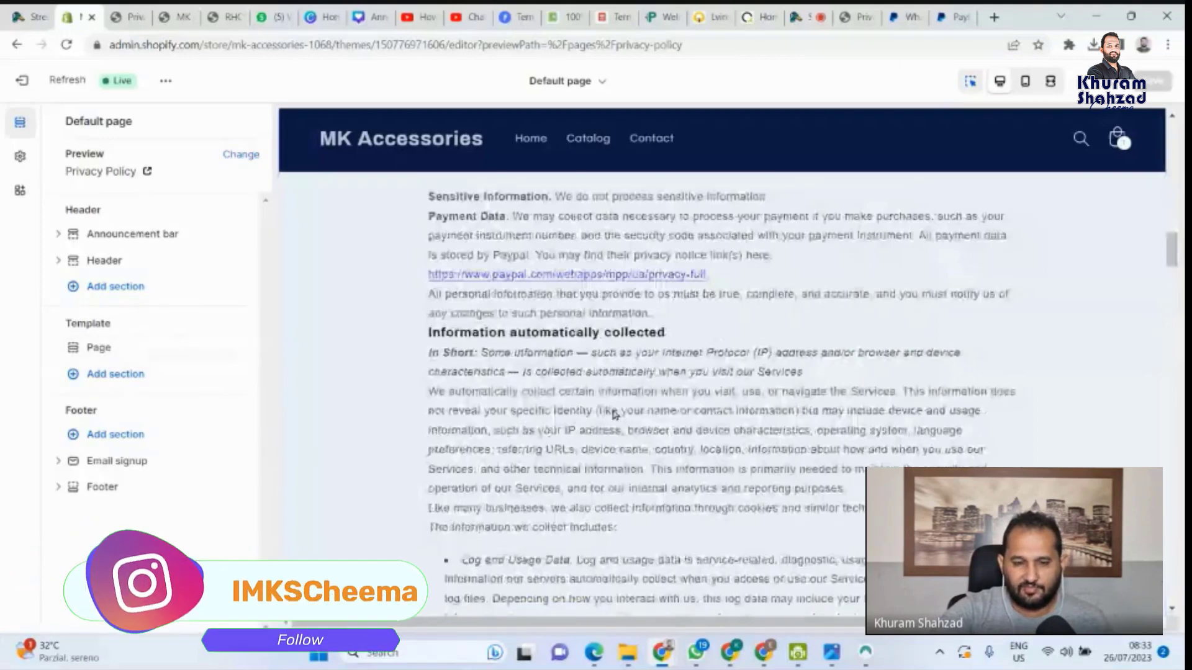
{"action": "scroll", "coordinate": [639, 403], "scroll_direction": "up", "scroll_amount": 6}
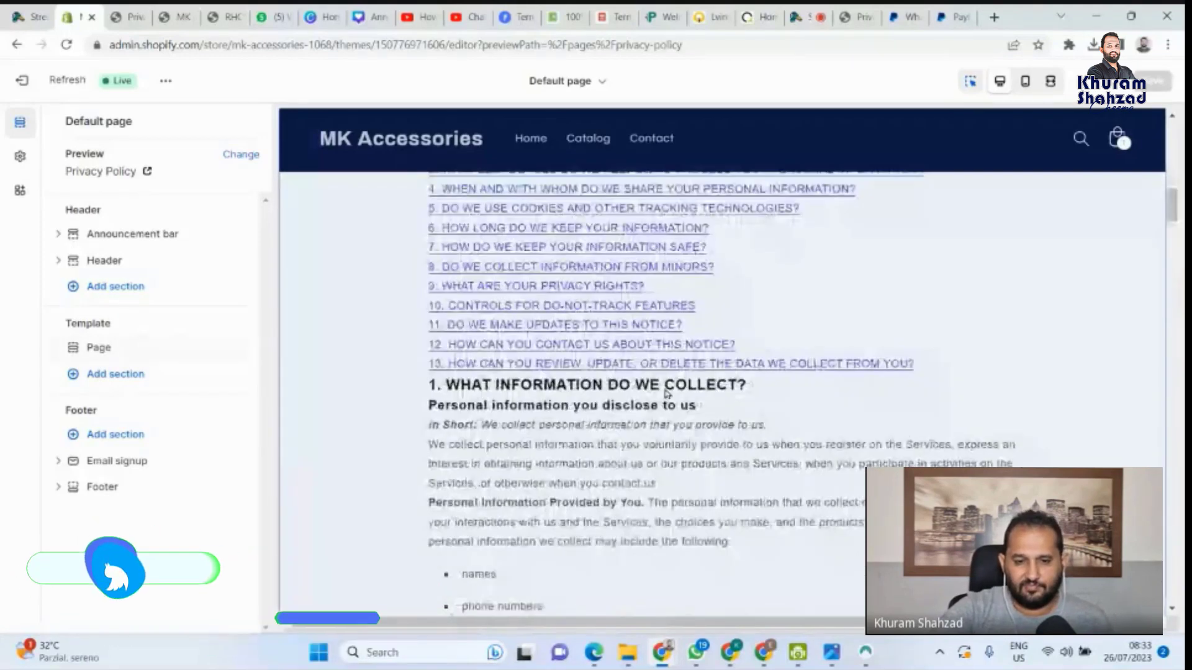
{"action": "scroll", "coordinate": [666, 393], "scroll_direction": "up", "scroll_amount": 5}
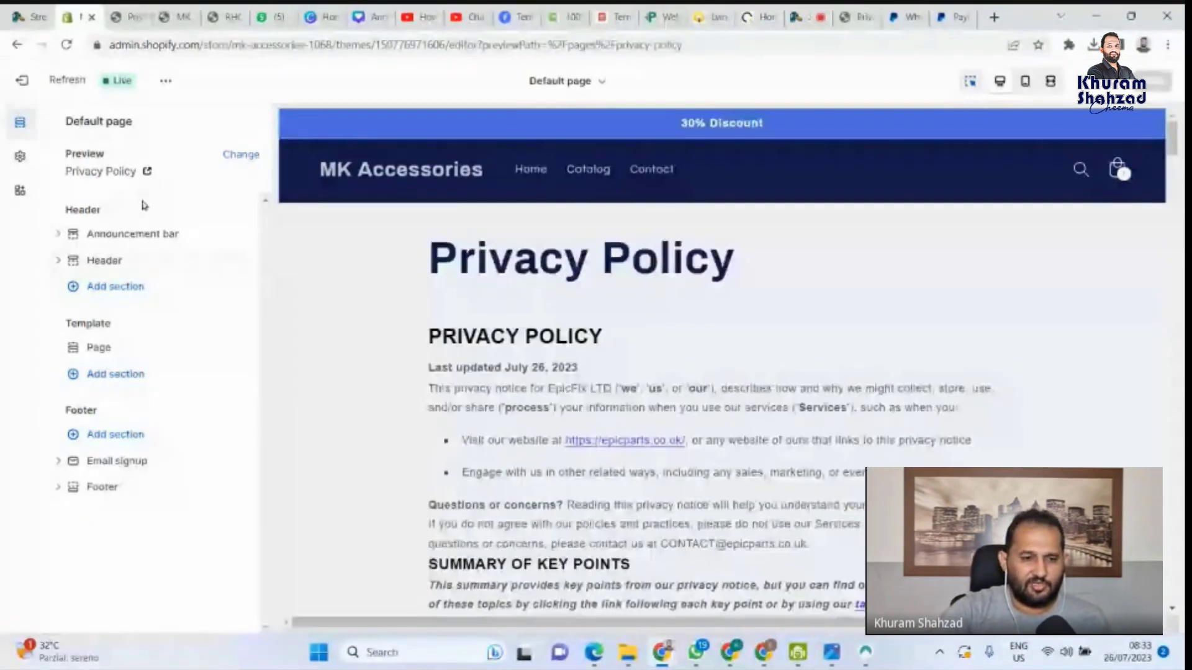
{"action": "left_click", "coordinate": [122, 10]}
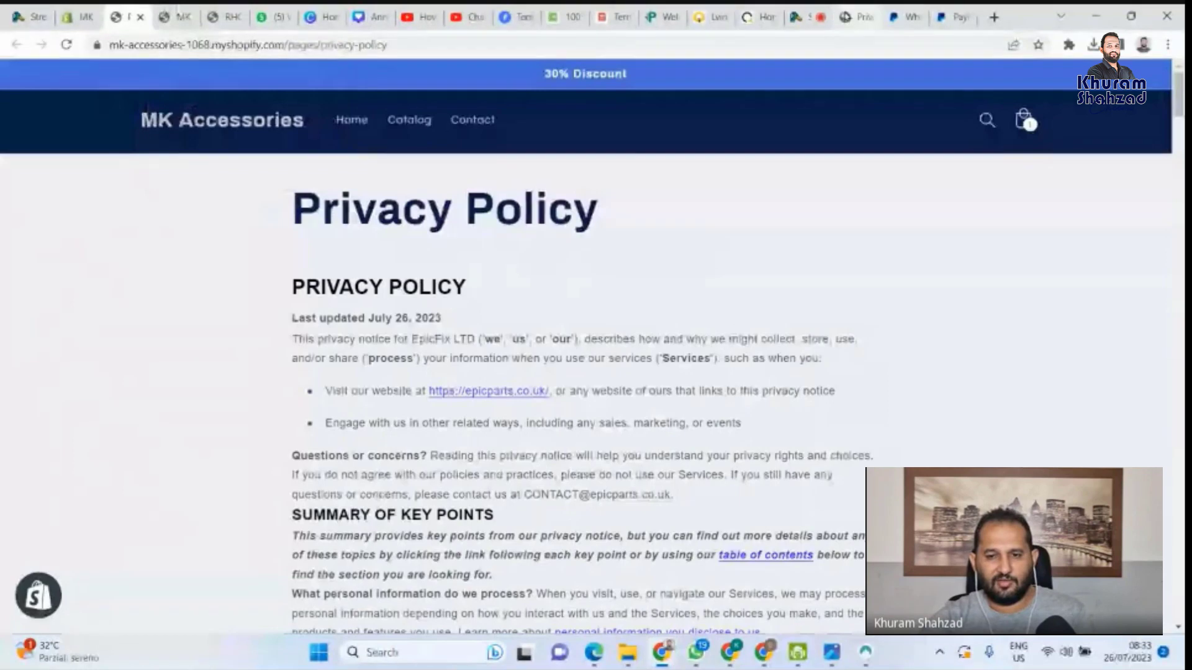
Switch to the Epic Parts tab and scroll its home page down to the footer
{"action": "left_click", "coordinate": [859, 9]}
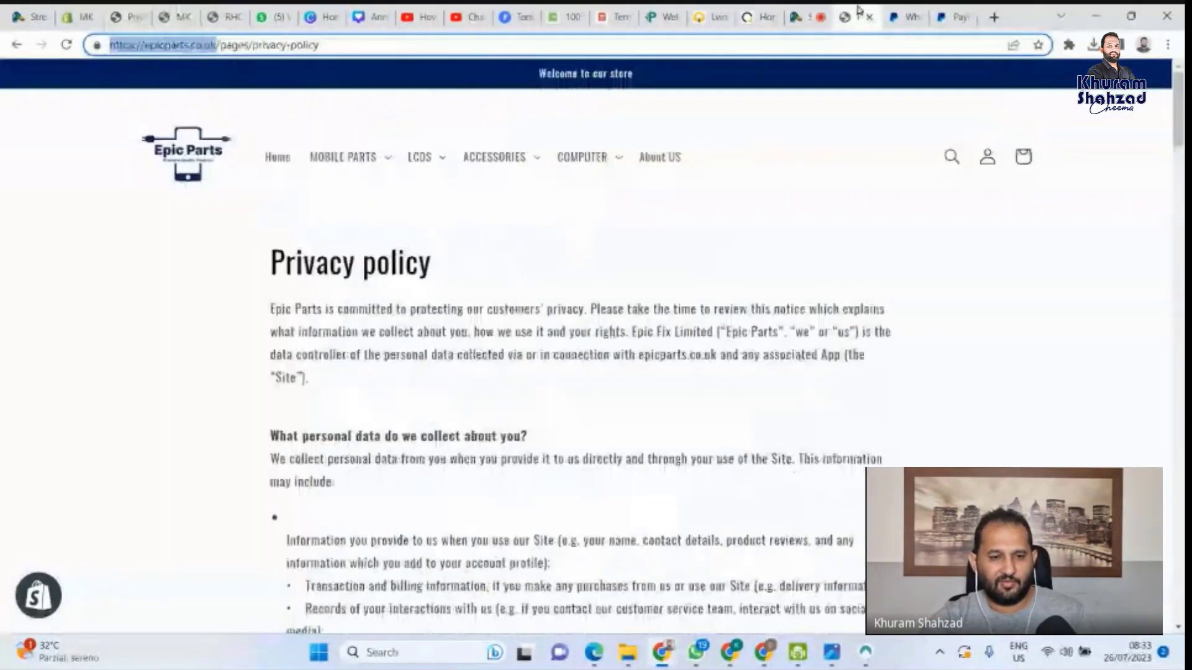
{"action": "left_click", "coordinate": [287, 159]}
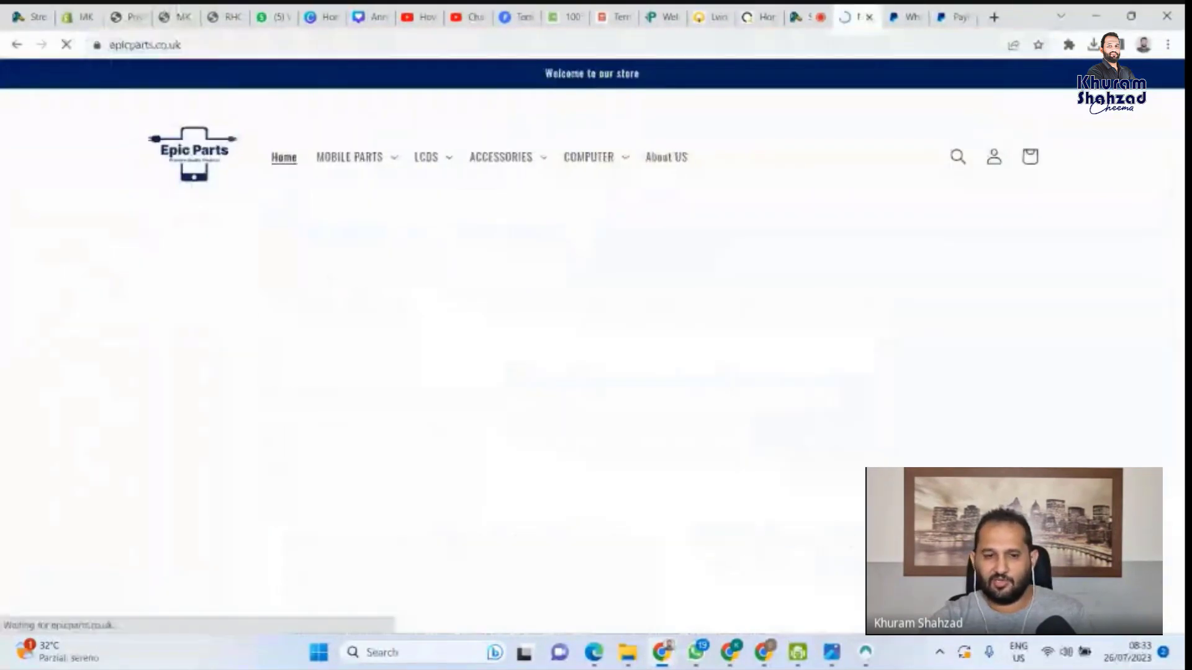
{"action": "scroll", "coordinate": [532, 489], "scroll_direction": "down", "scroll_amount": 20}
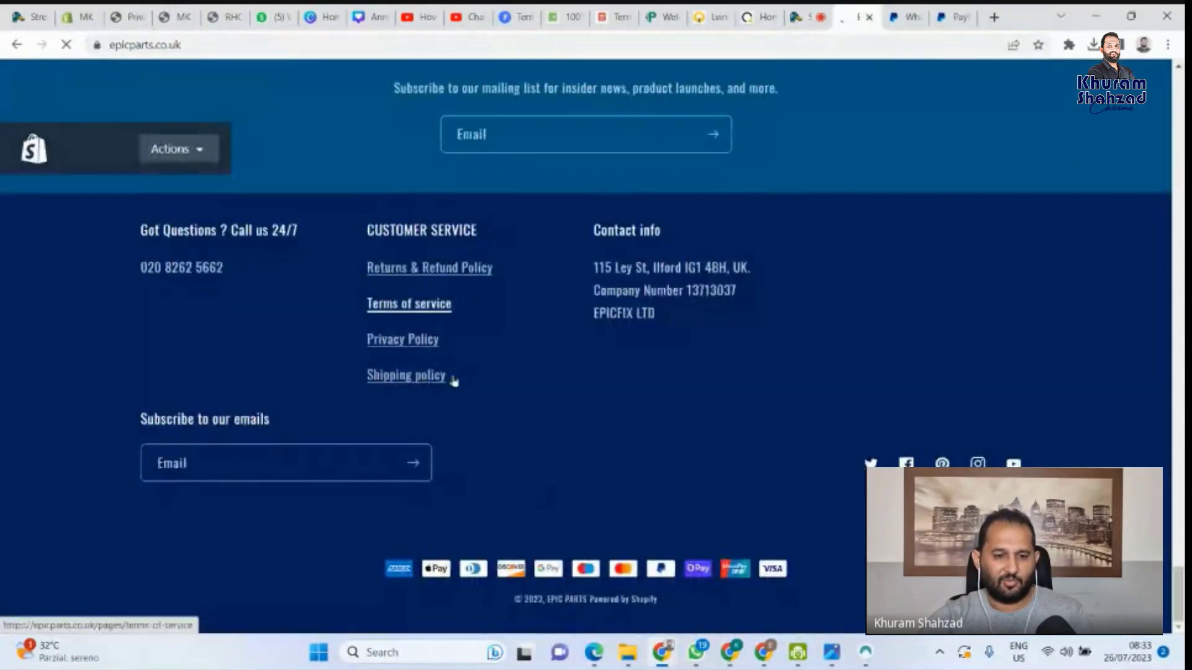
Highlight the footer's Customer Service, Terms of service and Returns & Refund Policy links
{"action": "left_click_drag", "start_coordinate": [411, 336], "coordinate": [440, 331]}
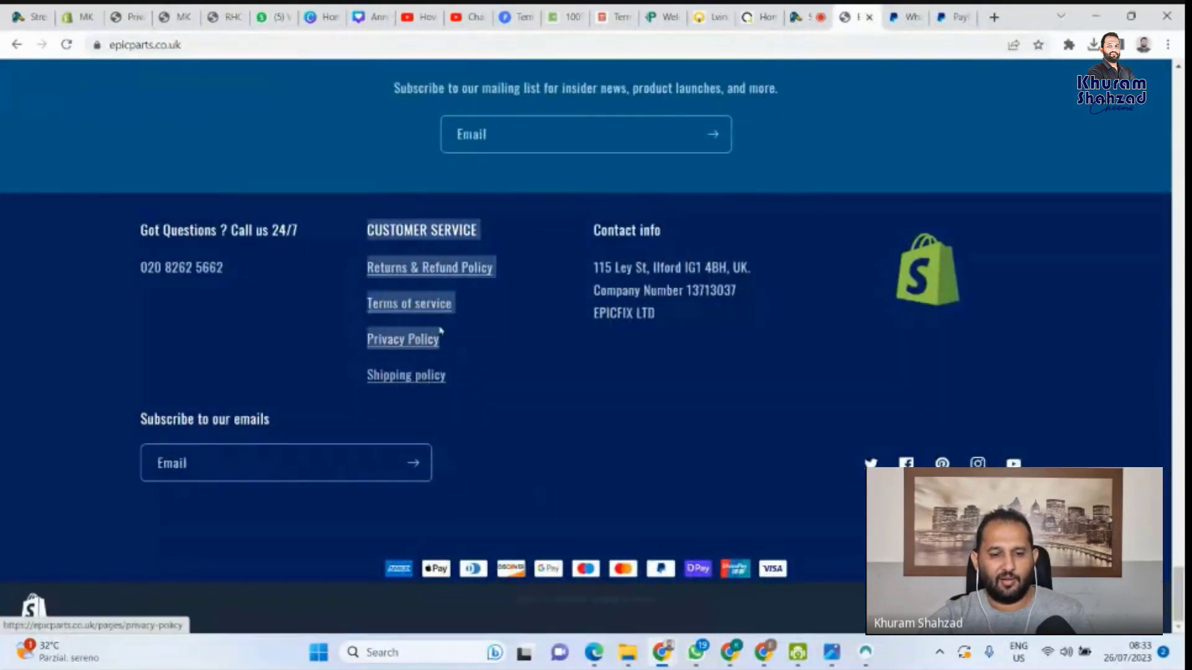
{"action": "left_click", "coordinate": [355, 392]}
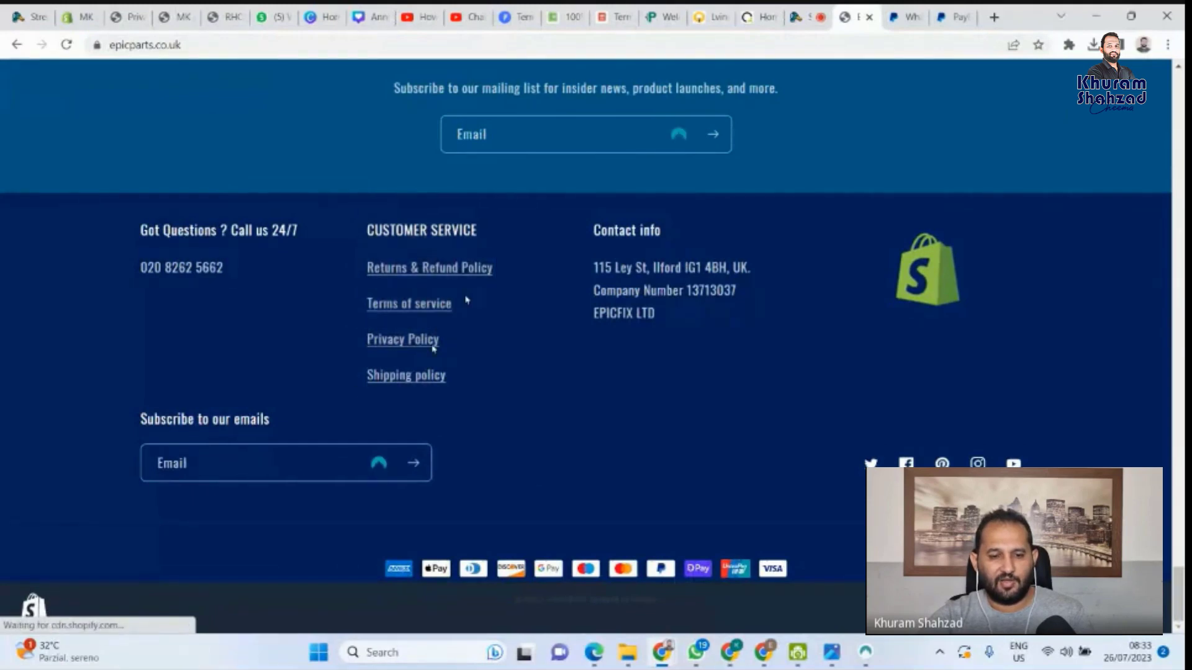
{"action": "left_click_drag", "start_coordinate": [464, 300], "coordinate": [372, 306]}
{"action": "left_click_drag", "start_coordinate": [494, 269], "coordinate": [366, 229]}
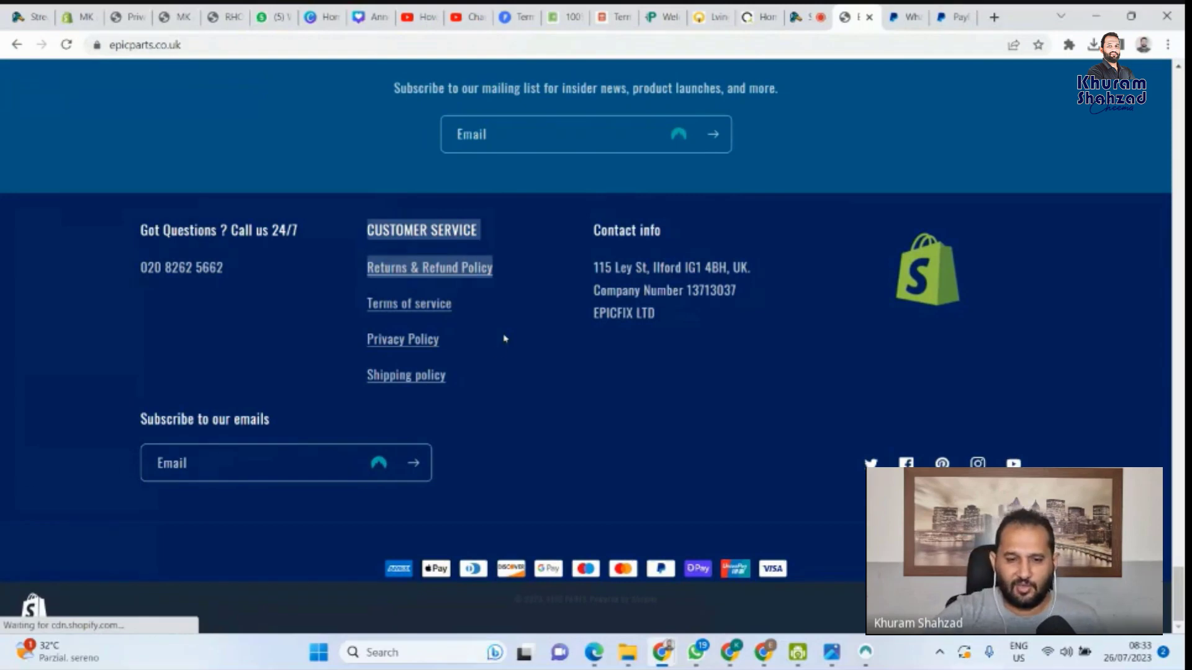
{"action": "left_click", "coordinate": [474, 384]}
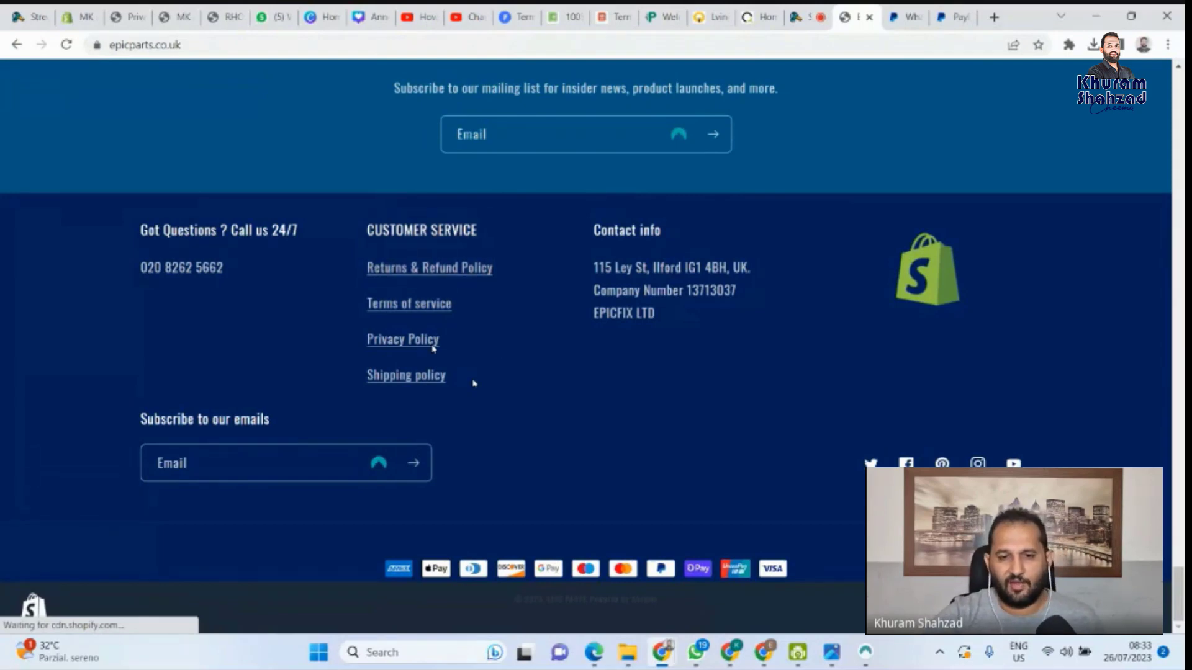
{"action": "scroll", "coordinate": [478, 304], "scroll_direction": "up", "scroll_amount": 7}
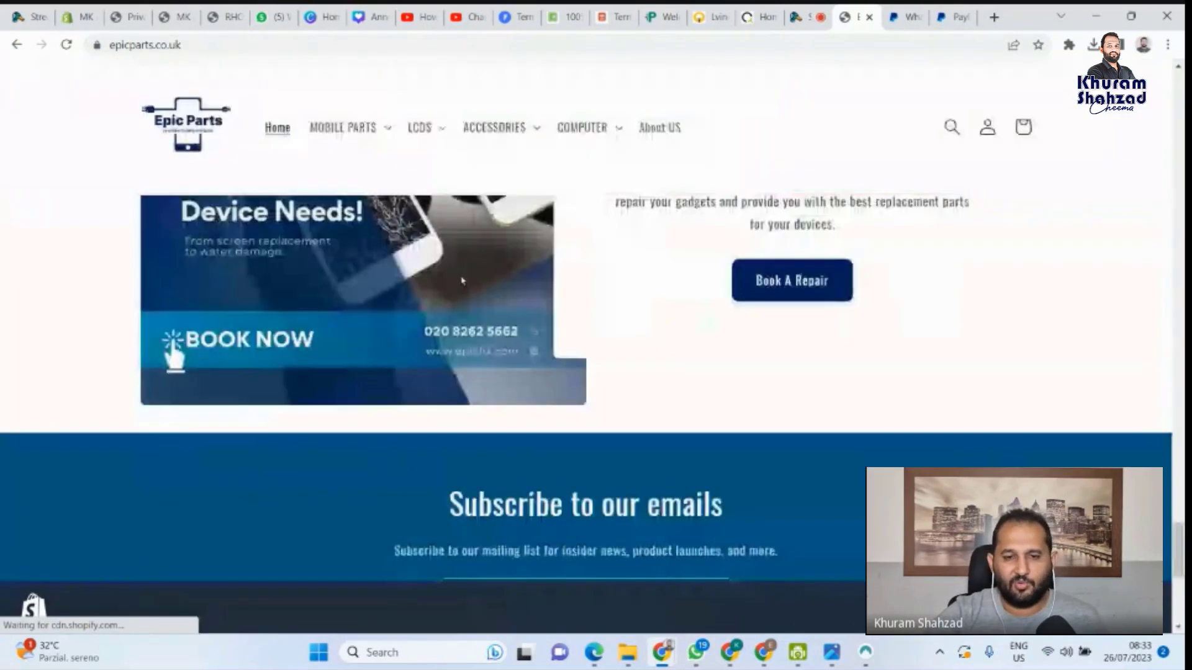
{"action": "scroll", "coordinate": [444, 240], "scroll_direction": "up", "scroll_amount": 5}
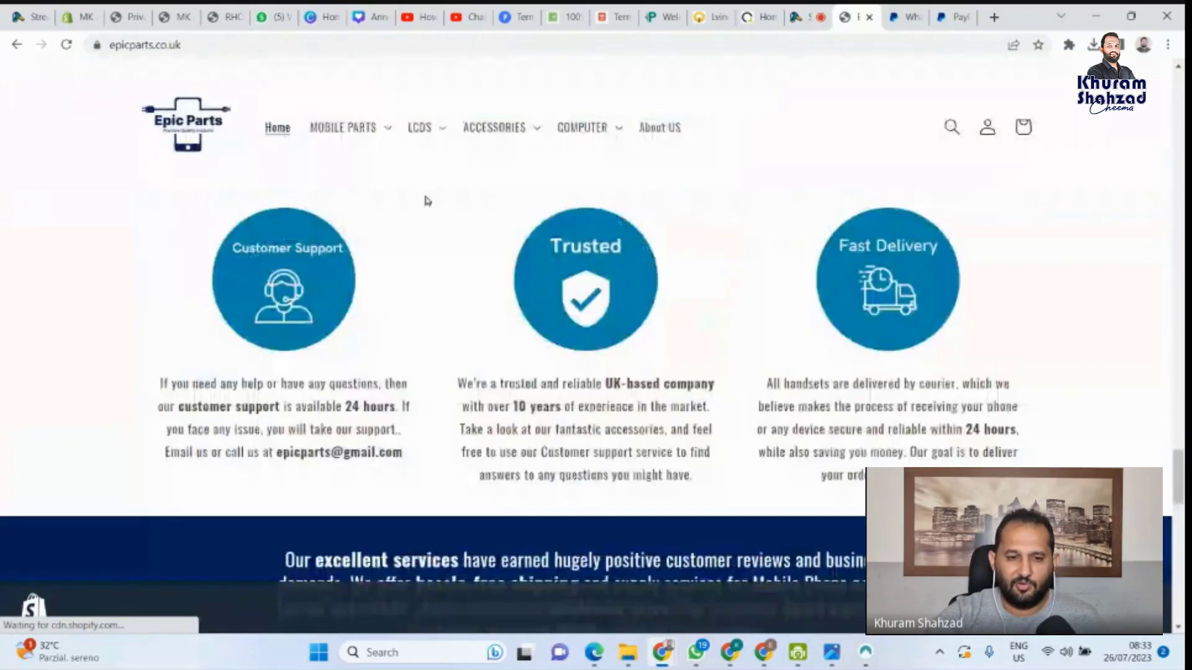
{"action": "left_click", "coordinate": [343, 127]}
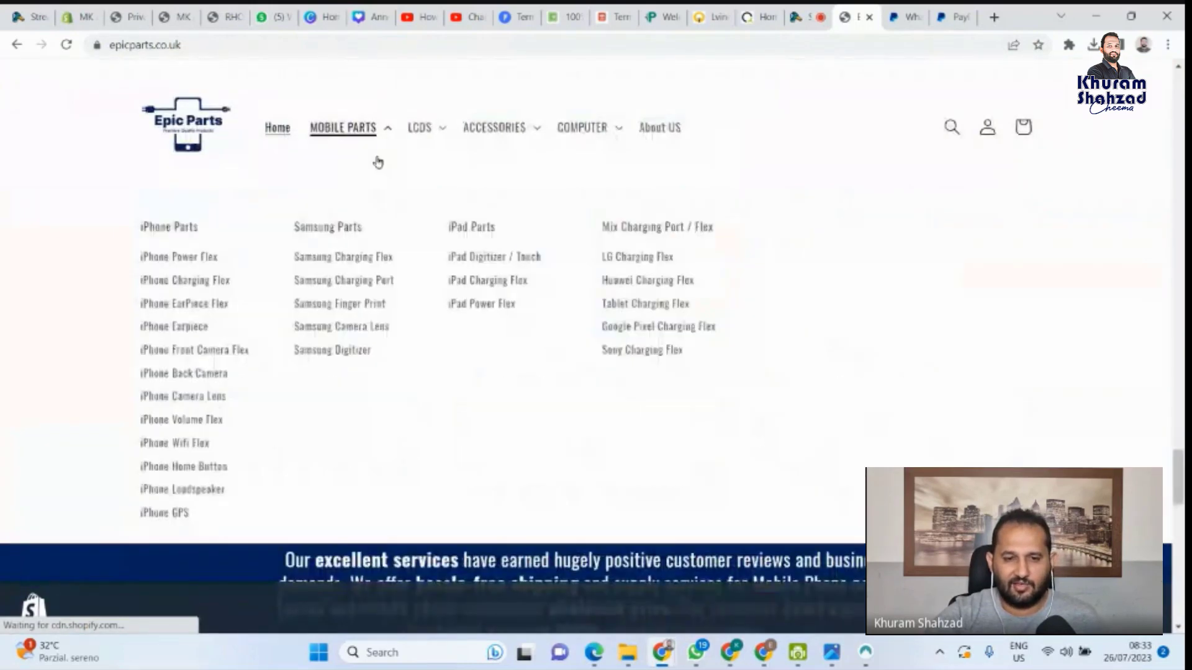
{"action": "left_click", "coordinate": [444, 126]}
{"action": "left_click", "coordinate": [531, 131]}
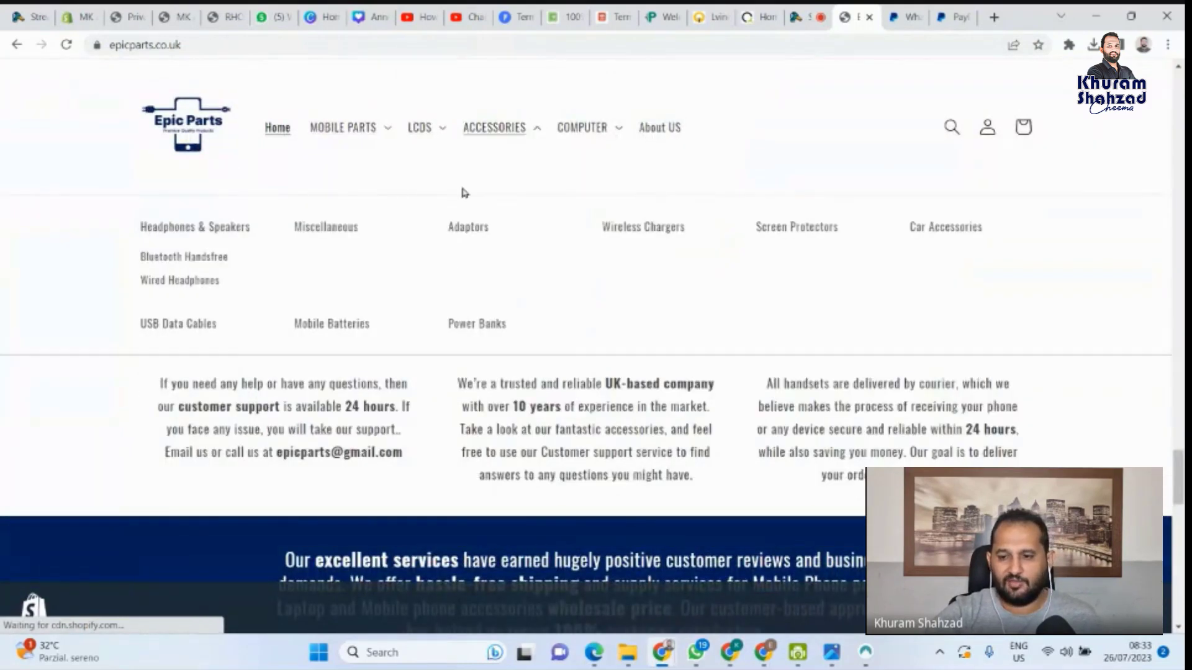
{"action": "scroll", "coordinate": [585, 484], "scroll_direction": "down", "scroll_amount": 5}
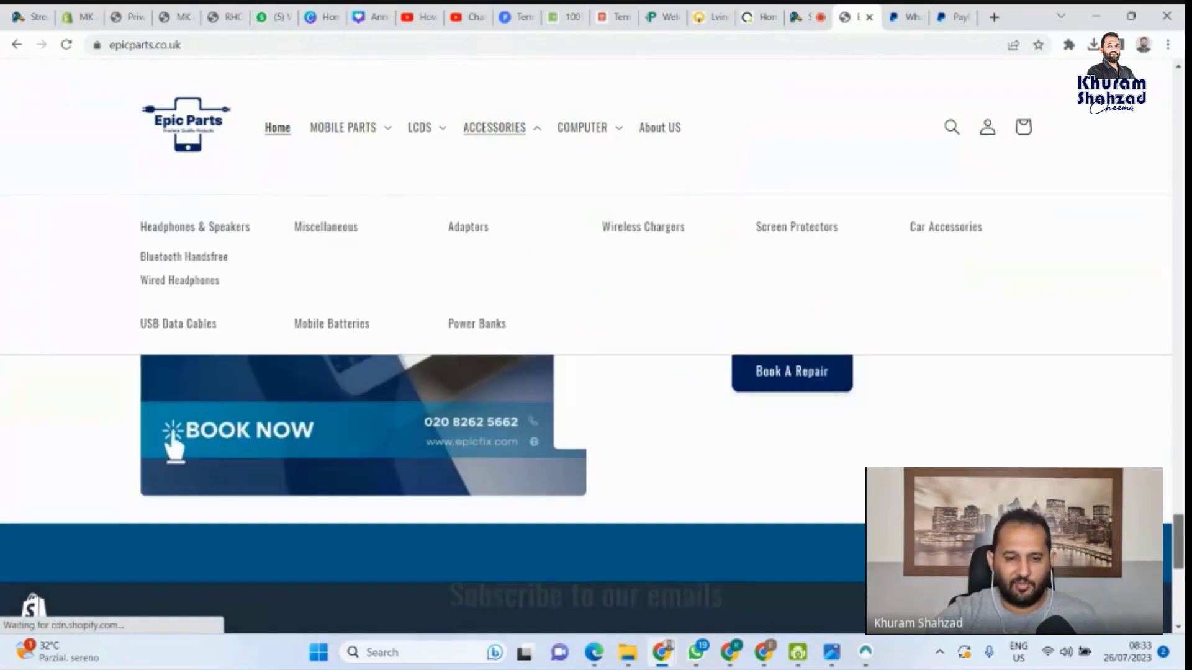
{"action": "scroll", "coordinate": [509, 518], "scroll_direction": "down", "scroll_amount": 5}
{"action": "scroll", "coordinate": [412, 484], "scroll_direction": "down", "scroll_amount": 1}
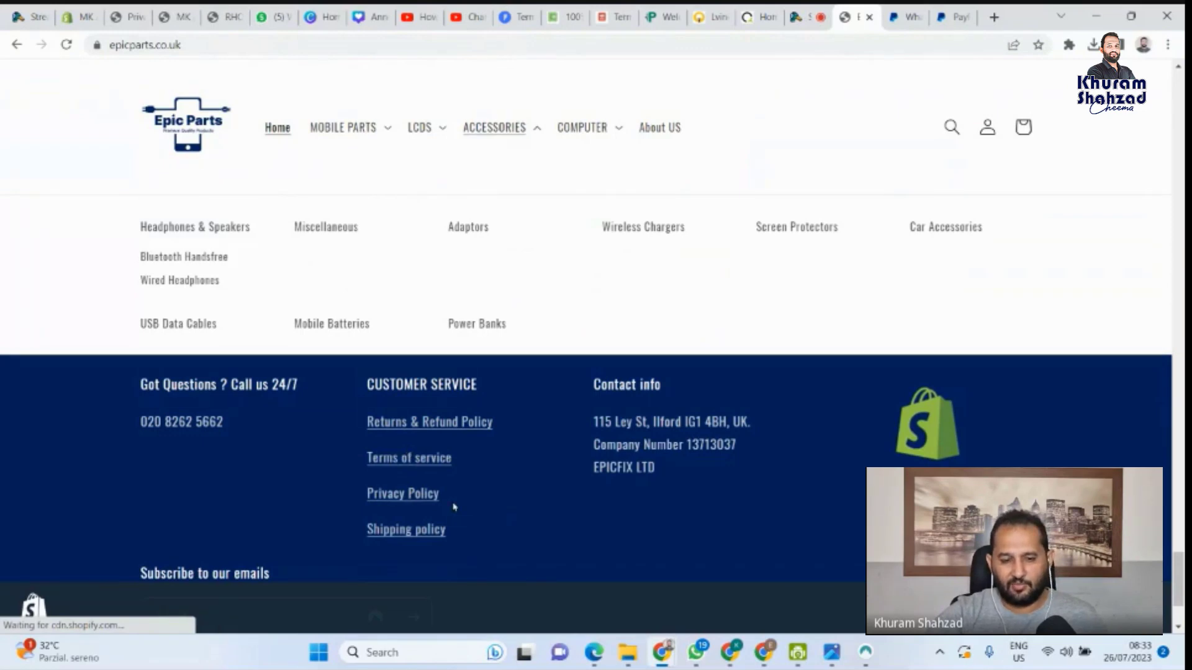
{"action": "left_click_drag", "start_coordinate": [453, 507], "coordinate": [366, 422]}
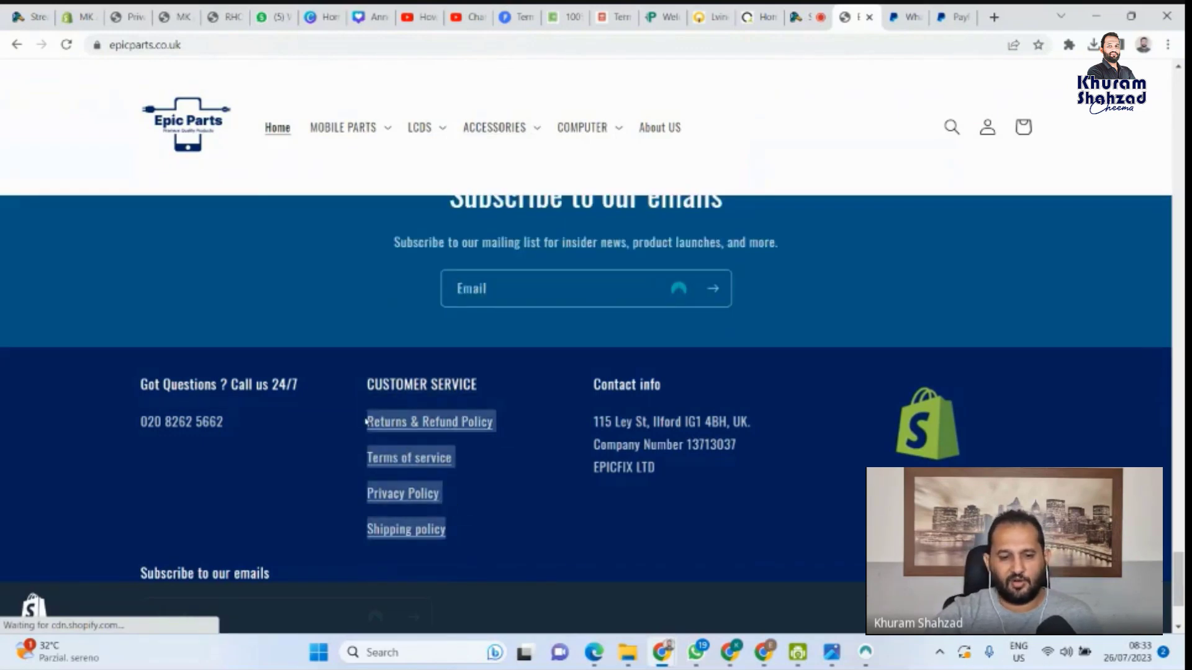